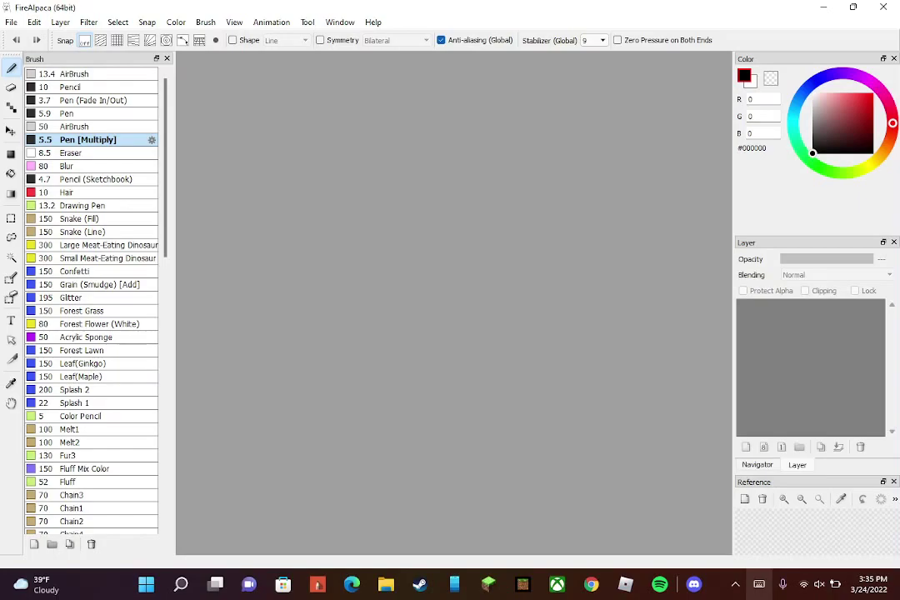
- Create a new 1600 × 1200 pixel image at 350 dpi with a color initial layer
click(30, 38)
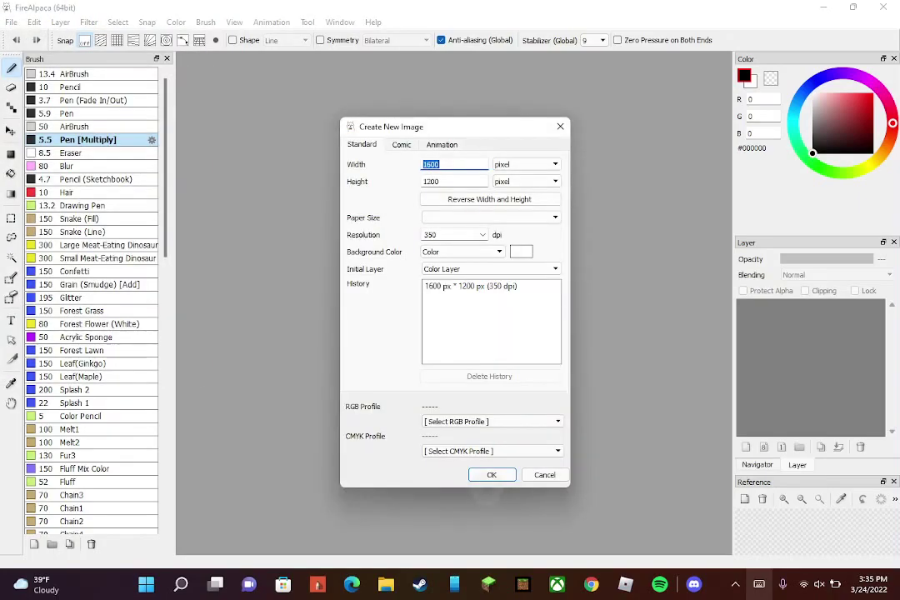
key(Return)
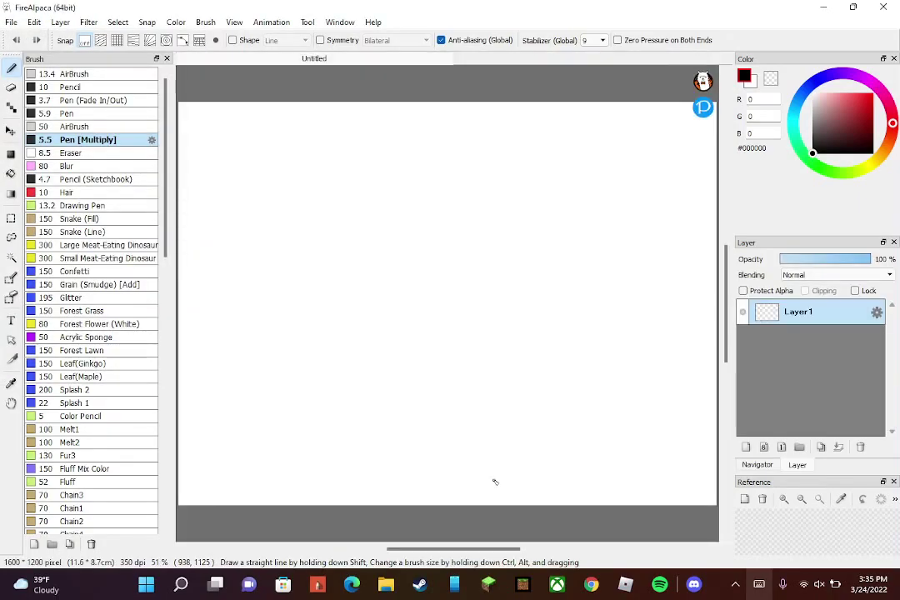
- Set the drawing color to pure red #FF0000 and sketch a figure from stacked head, chest and hip circles joined by short lines
click(873, 93)
mouse_move(443, 228)
mouse_down()
mouse_move(428, 278)
mouse_move(420, 240)
mouse_move(480, 208)
mouse_move(482, 261)
mouse_move(428, 250)
mouse_move(437, 214)
mouse_move(482, 250)
mouse_up()
key(ctrl+z)
key(ctrl+z)
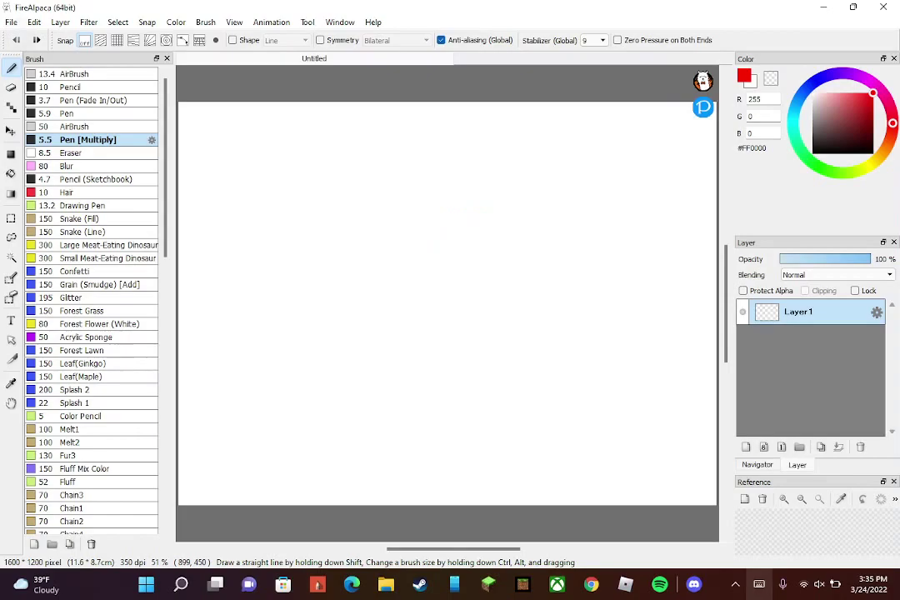
mouse_move(583, 193)
mouse_down()
mouse_move(599, 238)
mouse_move(575, 193)
mouse_move(592, 246)
mouse_move(579, 250)
mouse_move(583, 310)
mouse_move(554, 284)
mouse_move(554, 268)
mouse_up()
key(ctrl+z)
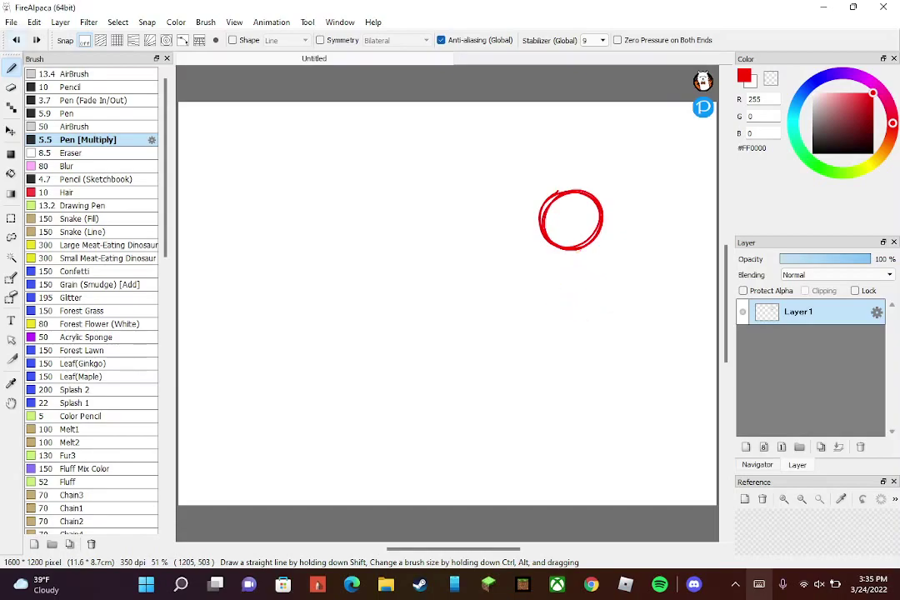
mouse_move(572, 250)
mouse_down()
mouse_move(556, 321)
mouse_move(558, 260)
mouse_move(575, 275)
mouse_move(572, 266)
mouse_up()
mouse_move(563, 315)
mouse_down()
mouse_move(546, 350)
mouse_move(551, 382)
mouse_move(533, 350)
mouse_move(550, 371)
mouse_move(474, 394)
mouse_move(546, 400)
mouse_up()
- Set the drawing color to pink #FF8C8C and undo the entire red figure sketch
click(839, 93)
key(ctrl+z)
scroll(563, 222, up, 3)
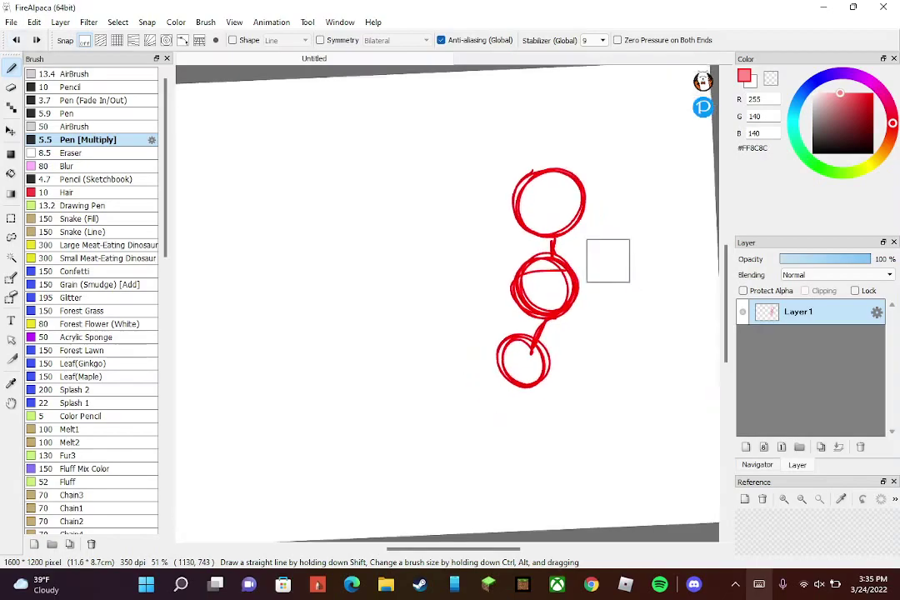
key(ctrl+y)
key(ctrl+z)
key(ctrl+z)
key(ctrl+z)
key(ctrl+z)
key(ctrl+z)
key(ctrl+z)
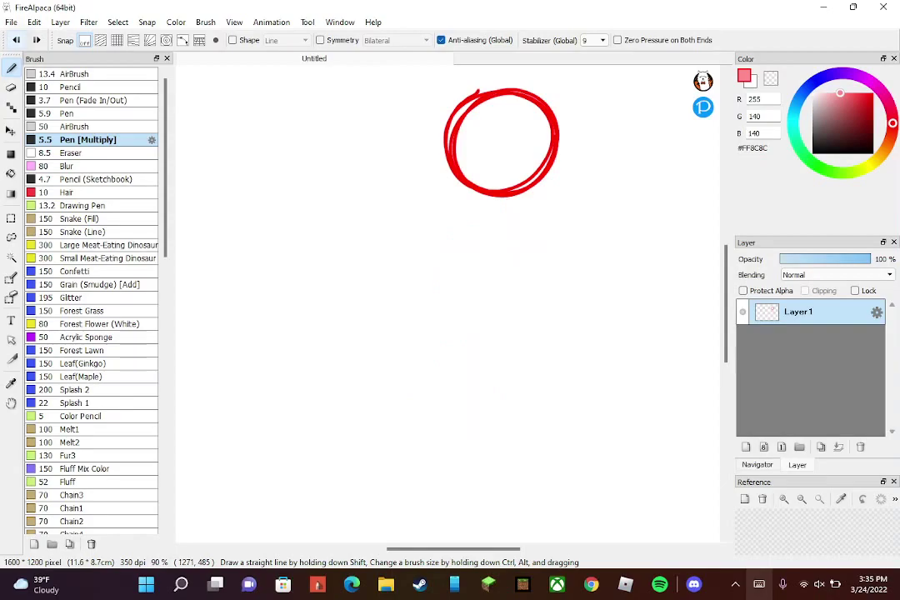
key(ctrl+z)
- Sketch a pink head circle with a short neck, a chest circle beneath it and two small shoulder circles
mouse_move(497, 157)
mouse_down()
mouse_move(556, 183)
mouse_move(500, 150)
mouse_move(467, 204)
mouse_move(539, 162)
mouse_up()
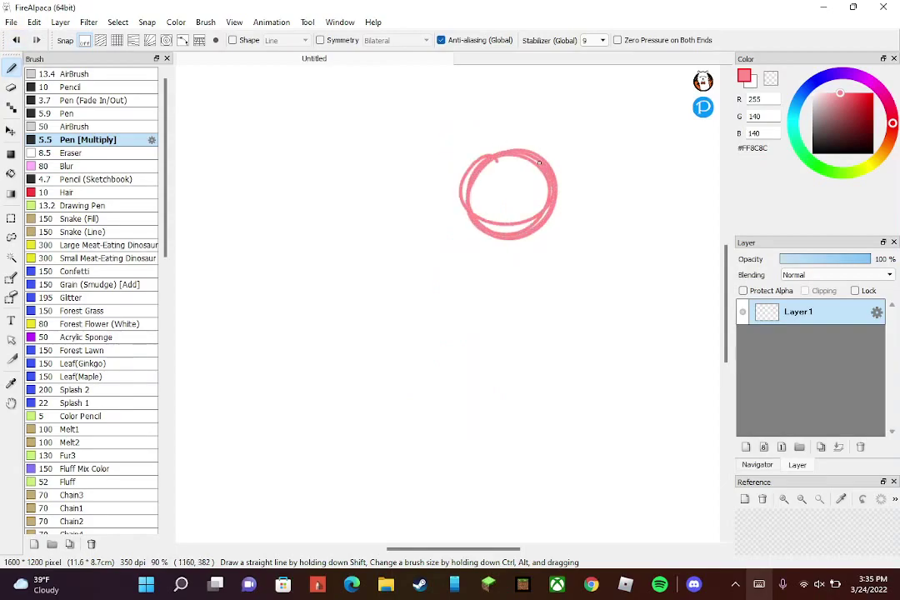
key(ctrl+z)
mouse_move(468, 203)
mouse_down()
mouse_move(544, 239)
mouse_move(459, 243)
mouse_move(517, 176)
mouse_move(530, 251)
mouse_move(451, 230)
mouse_move(514, 174)
mouse_move(523, 261)
mouse_move(538, 238)
mouse_move(497, 298)
mouse_move(499, 276)
mouse_move(503, 289)
mouse_move(471, 350)
mouse_move(462, 287)
mouse_move(519, 305)
mouse_move(513, 357)
mouse_move(450, 347)
mouse_move(464, 293)
mouse_move(518, 296)
mouse_up()
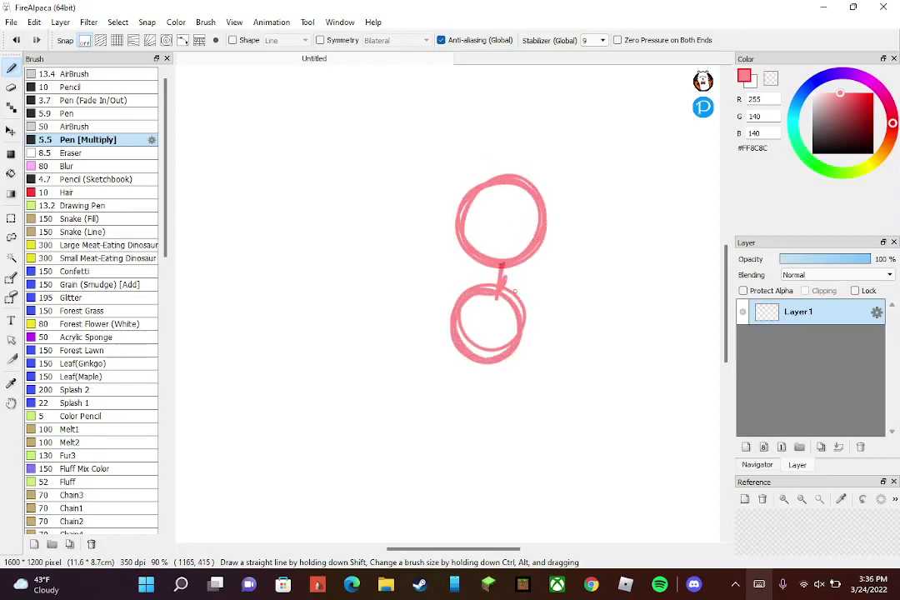
mouse_move(457, 288)
mouse_down()
mouse_move(468, 311)
mouse_move(534, 321)
mouse_move(508, 296)
mouse_move(467, 291)
mouse_up()
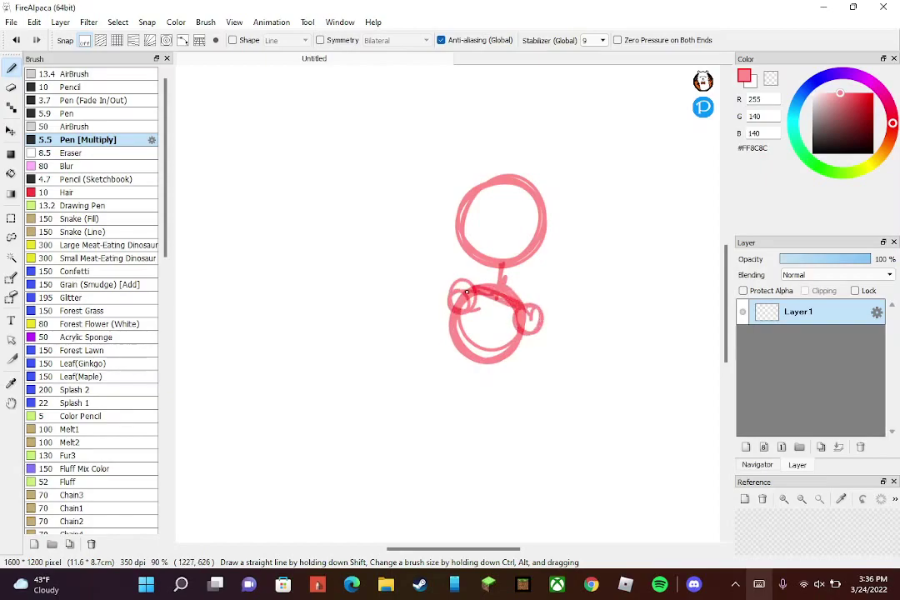
- Undo the shoulder, chest and neck strokes, back to the head circle alone
key(ctrl+z)
key(ctrl+z)
key(ctrl+z)
key(ctrl+z)
key(ctrl+z)
- Try a pointed jaw outline beneath the head circle, undo it, and try another face contour
mouse_move(463, 226)
mouse_down()
mouse_move(470, 270)
mouse_move(496, 291)
mouse_move(525, 281)
mouse_move(542, 218)
mouse_move(535, 283)
mouse_move(497, 296)
mouse_move(527, 280)
mouse_up()
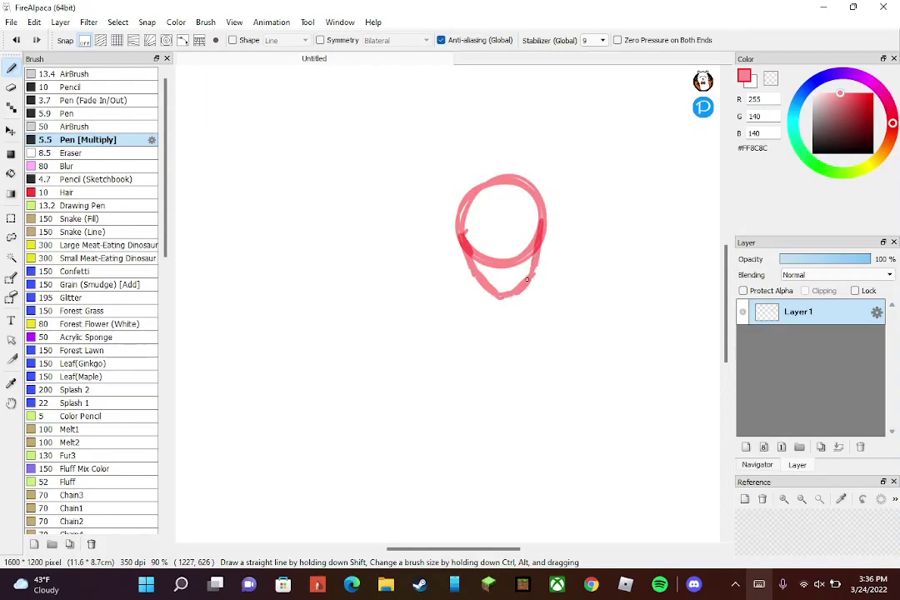
drag(541, 224, 538, 268)
key(ctrl+z)
key(ctrl+z)
key(ctrl+z)
mouse_move(469, 189)
mouse_down()
mouse_move(458, 257)
mouse_move(473, 268)
mouse_move(469, 293)
mouse_move(499, 289)
mouse_move(530, 258)
mouse_up()
key(ctrl+z)
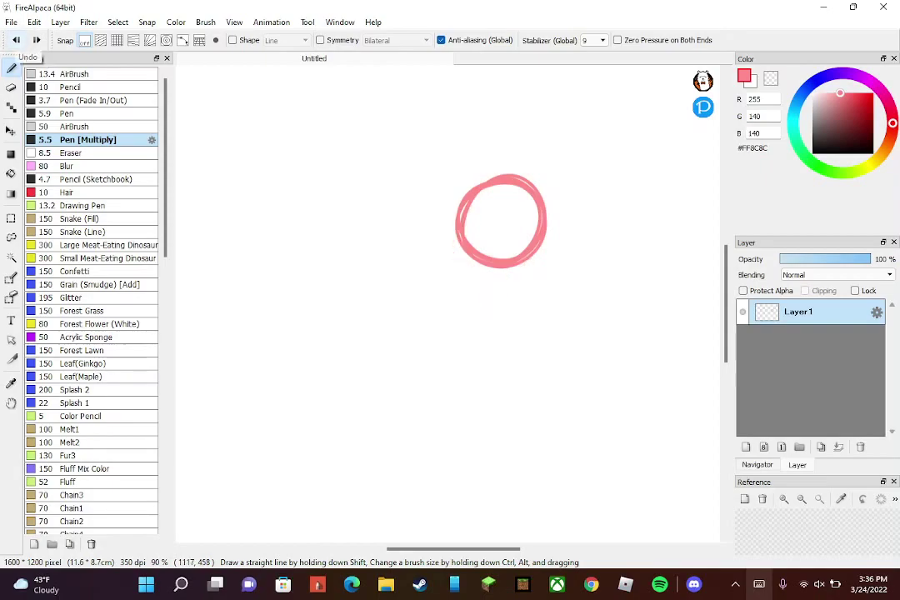
- Try several angled three-quarter jaw and cheek outlines on the head circle, undoing each one
mouse_move(463, 213)
mouse_down()
mouse_move(455, 244)
mouse_move(458, 237)
mouse_move(466, 293)
mouse_move(527, 275)
mouse_move(474, 296)
mouse_move(460, 260)
mouse_move(479, 288)
mouse_move(529, 270)
mouse_move(516, 282)
mouse_move(535, 247)
mouse_up()
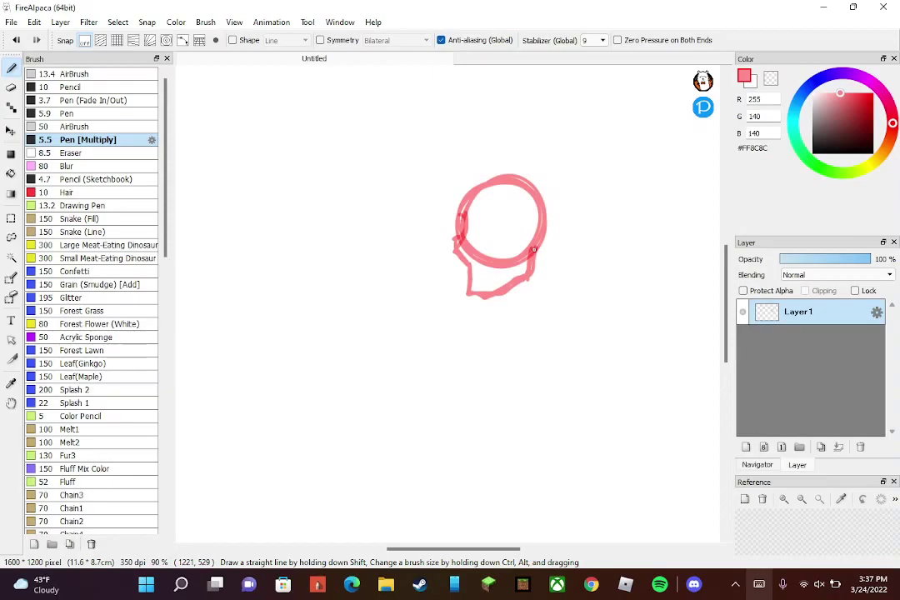
key(ctrl+z)
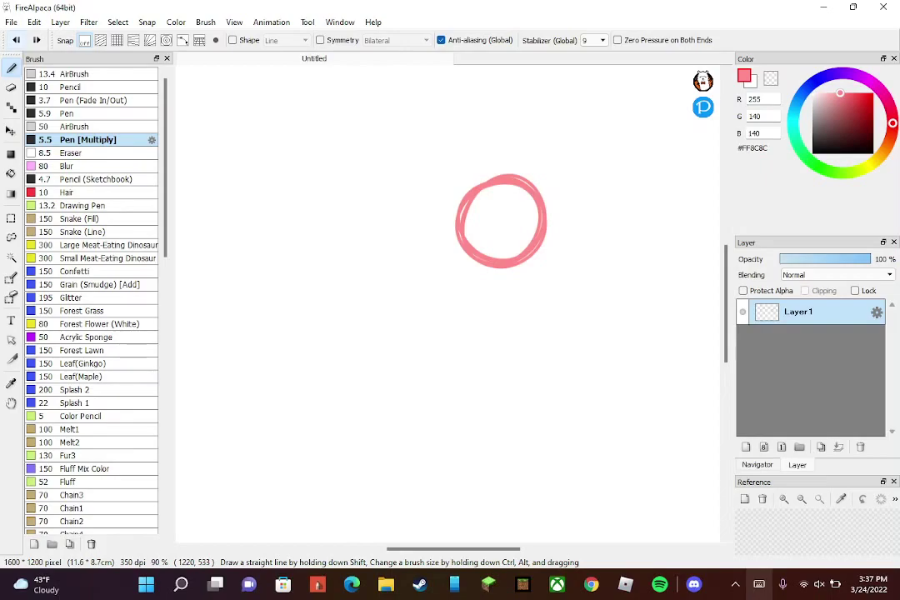
mouse_move(470, 202)
mouse_down()
mouse_move(455, 254)
mouse_move(468, 266)
mouse_move(459, 236)
mouse_move(465, 265)
mouse_move(461, 257)
mouse_move(487, 294)
mouse_move(477, 265)
mouse_move(489, 281)
mouse_move(485, 299)
mouse_move(507, 303)
mouse_move(540, 246)
mouse_up()
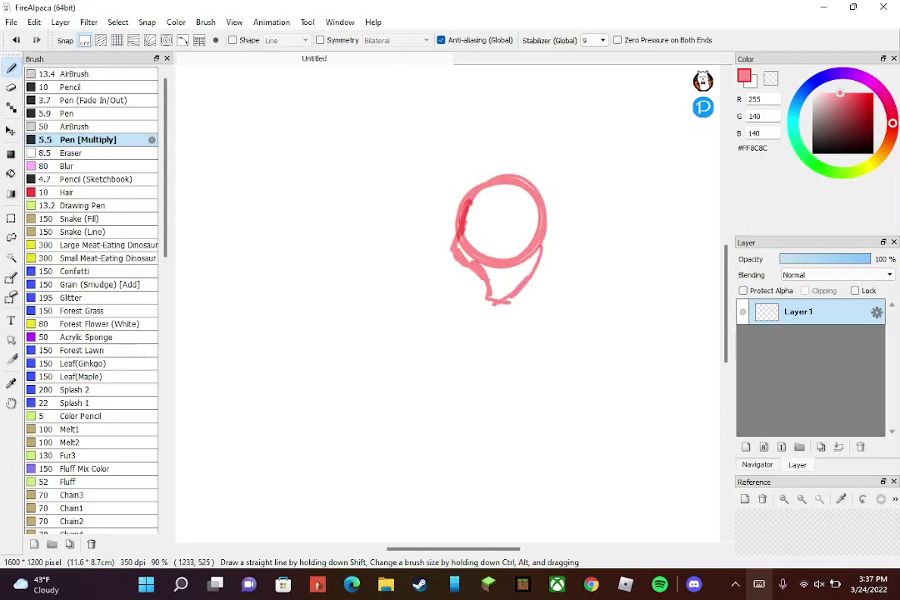
key(ctrl+z)
mouse_move(461, 200)
mouse_down()
mouse_move(458, 275)
mouse_move(487, 310)
mouse_move(518, 307)
mouse_move(535, 292)
mouse_move(531, 265)
mouse_up()
key(ctrl+z)
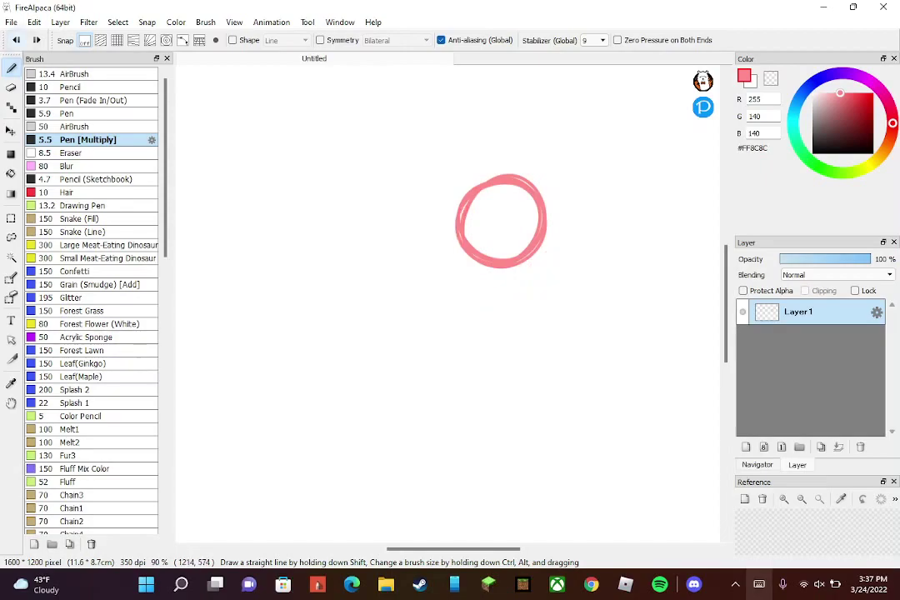
- Draw the face contour along the left of the head circle, with the cheek, thick chin and jaw beneath it
scroll(511, 125, up, 3)
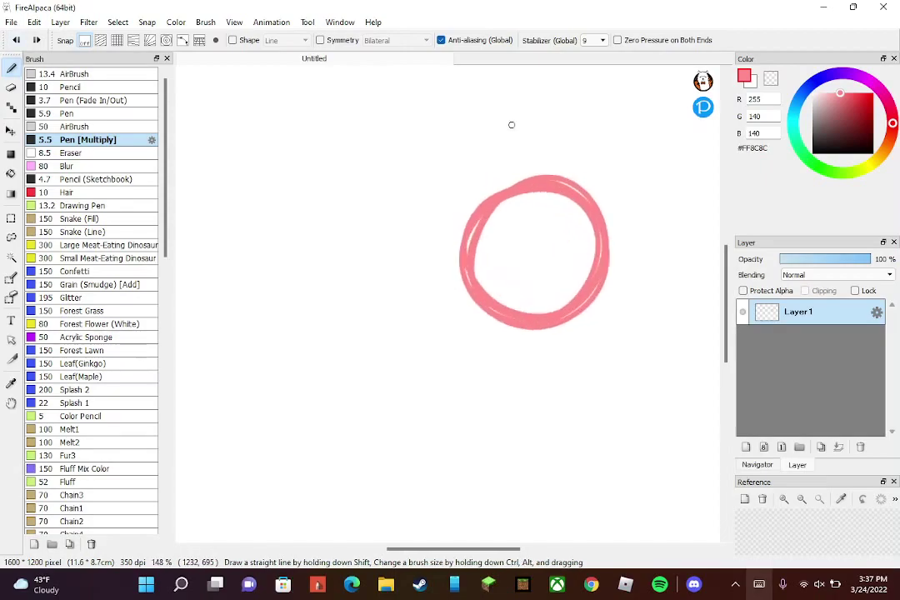
mouse_move(518, 191)
mouse_down()
mouse_move(484, 209)
mouse_move(464, 284)
mouse_move(493, 327)
mouse_move(474, 317)
mouse_move(495, 333)
mouse_move(495, 350)
mouse_move(547, 333)
mouse_up()
mouse_move(495, 360)
mouse_down()
mouse_move(560, 333)
mouse_move(500, 353)
mouse_move(498, 341)
mouse_move(493, 363)
mouse_move(559, 331)
mouse_move(494, 364)
mouse_move(570, 334)
mouse_move(575, 317)
mouse_move(569, 340)
mouse_move(569, 322)
mouse_move(509, 362)
mouse_move(554, 344)
mouse_move(498, 367)
mouse_move(467, 278)
mouse_up()
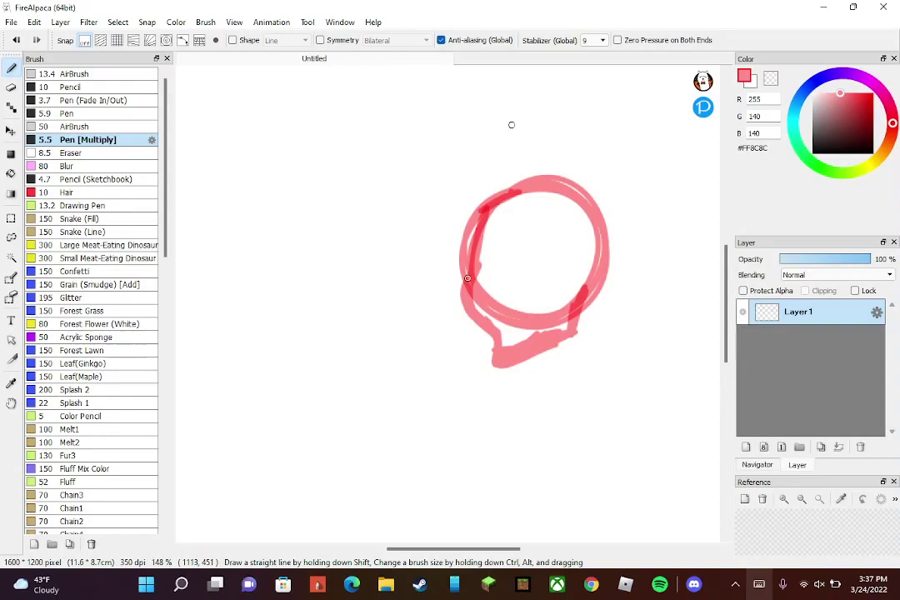
- Try several ear outlines against the right edge of the head circle, undoing each one
mouse_move(582, 305)
mouse_down()
mouse_move(600, 319)
mouse_move(636, 263)
mouse_move(587, 303)
mouse_up()
drag(636, 263, 601, 323)
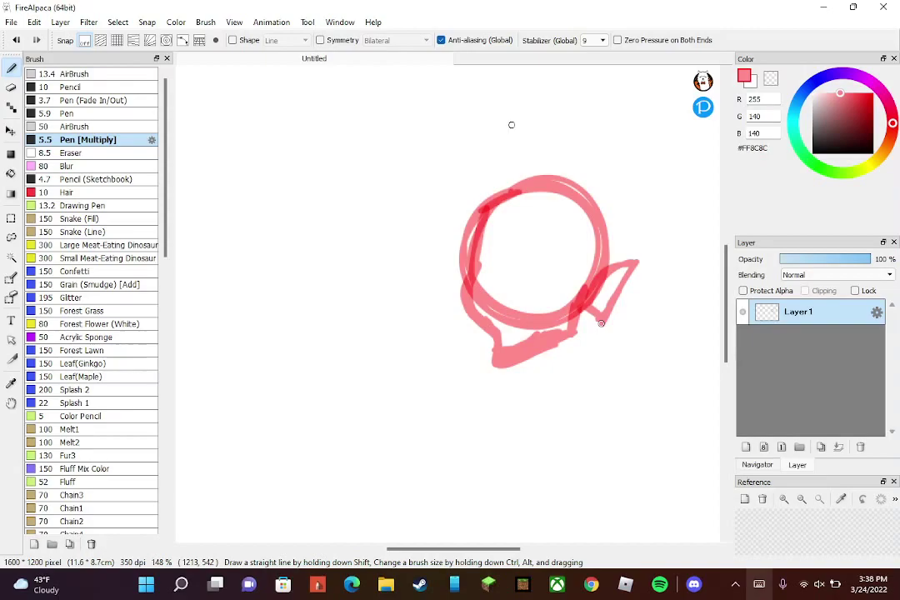
click(16, 40)
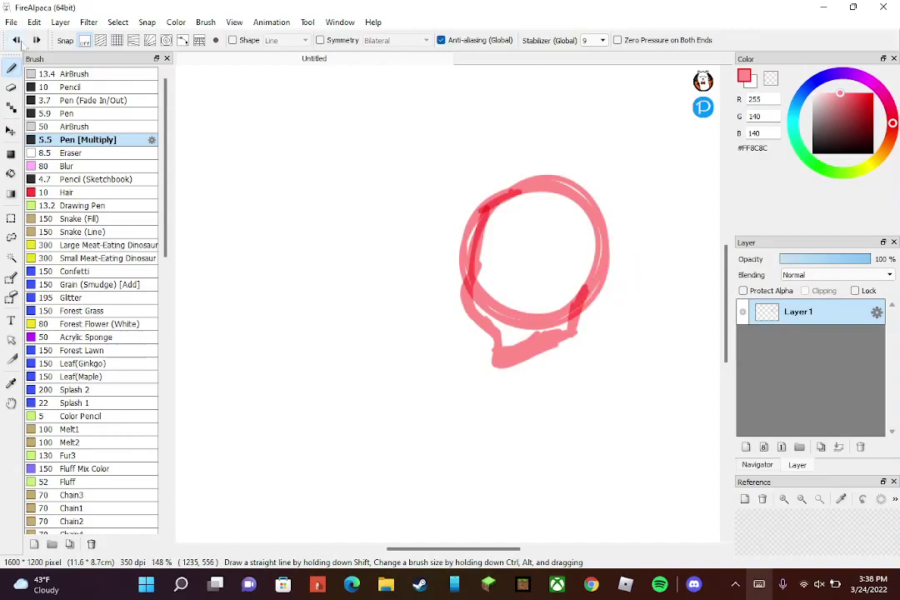
mouse_move(581, 308)
mouse_down()
mouse_move(611, 312)
mouse_move(591, 320)
mouse_move(622, 272)
mouse_move(621, 282)
mouse_move(608, 230)
mouse_up()
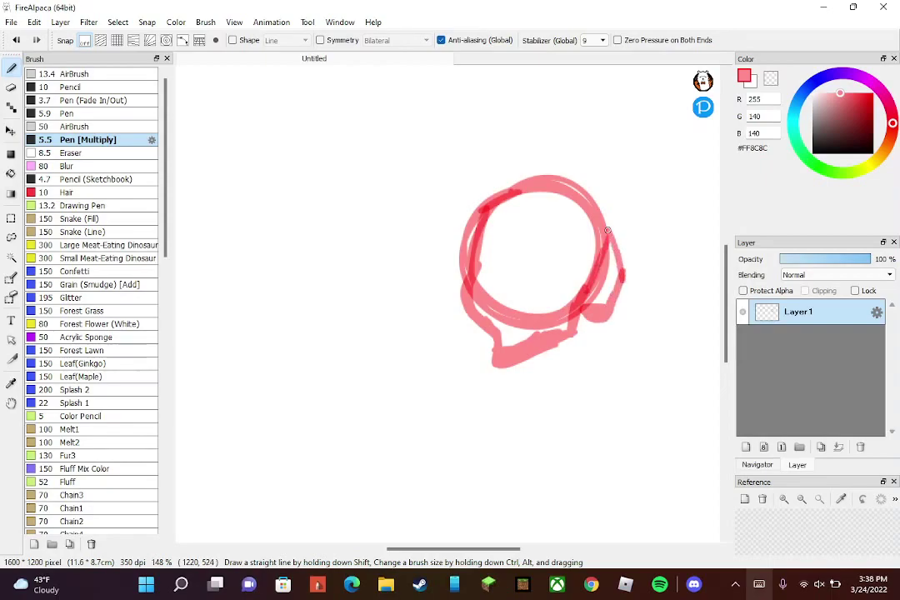
key(ctrl+z)
click(16, 40)
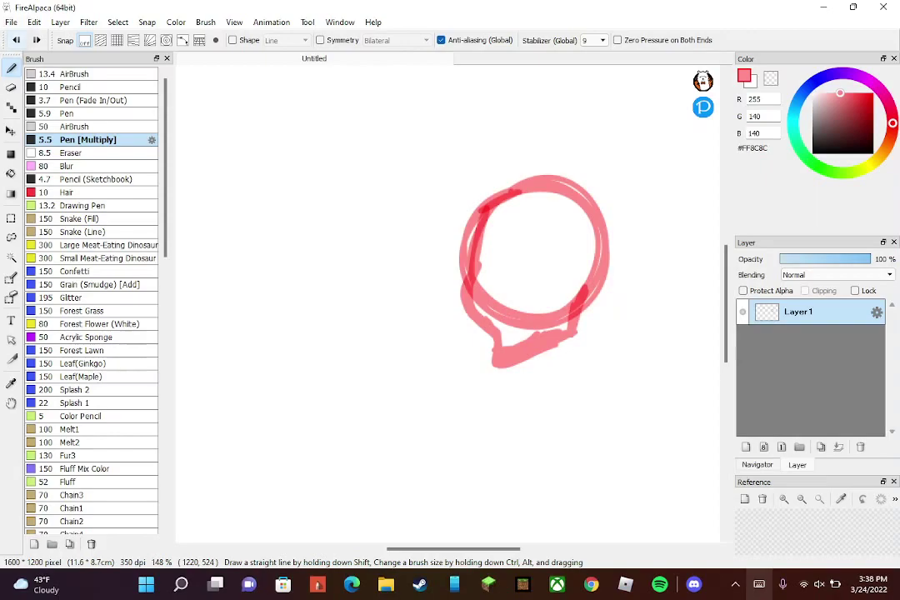
mouse_move(606, 250)
mouse_down()
mouse_move(632, 255)
mouse_move(584, 306)
mouse_move(624, 283)
mouse_move(605, 310)
mouse_move(632, 263)
mouse_up()
key(ctrl+z)
key(ctrl+z)
mouse_move(598, 280)
mouse_down()
mouse_move(573, 336)
mouse_move(591, 275)
mouse_move(582, 317)
mouse_move(606, 263)
mouse_move(631, 267)
mouse_move(601, 315)
mouse_move(660, 237)
mouse_move(620, 275)
mouse_move(612, 300)
mouse_move(577, 325)
mouse_up()
key(ctrl+z)
key(ctrl+z)
key(ctrl+z)
- Extend the jaw line up the right edge of the head circle and draw an angular ear beside it
mouse_move(581, 335)
mouse_down()
mouse_move(609, 263)
mouse_move(601, 287)
mouse_up()
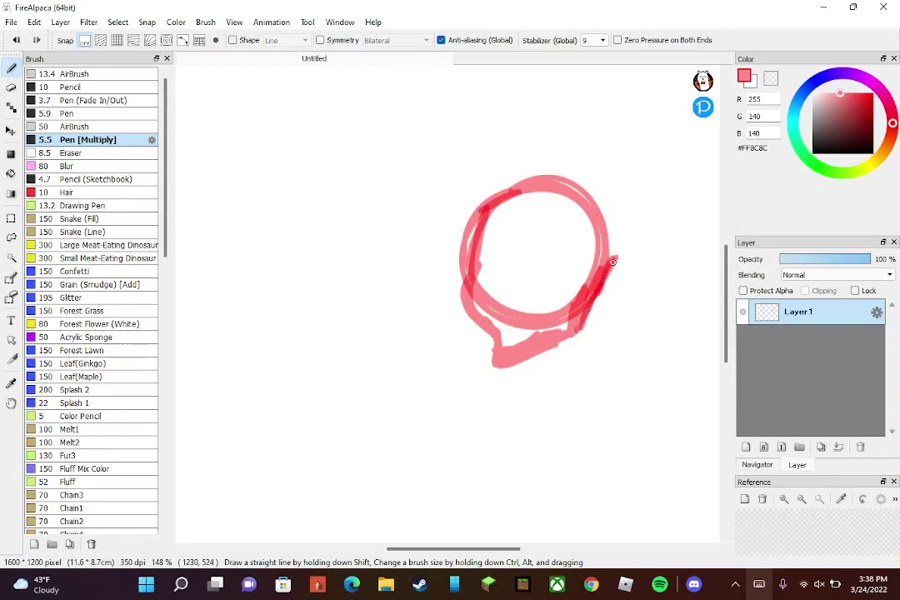
mouse_move(612, 262)
mouse_down()
mouse_move(598, 307)
mouse_move(609, 306)
mouse_move(631, 259)
mouse_move(618, 264)
mouse_move(623, 289)
mouse_move(593, 306)
mouse_move(623, 285)
mouse_move(609, 264)
mouse_move(627, 264)
mouse_move(610, 266)
mouse_move(615, 273)
mouse_move(610, 238)
mouse_up()
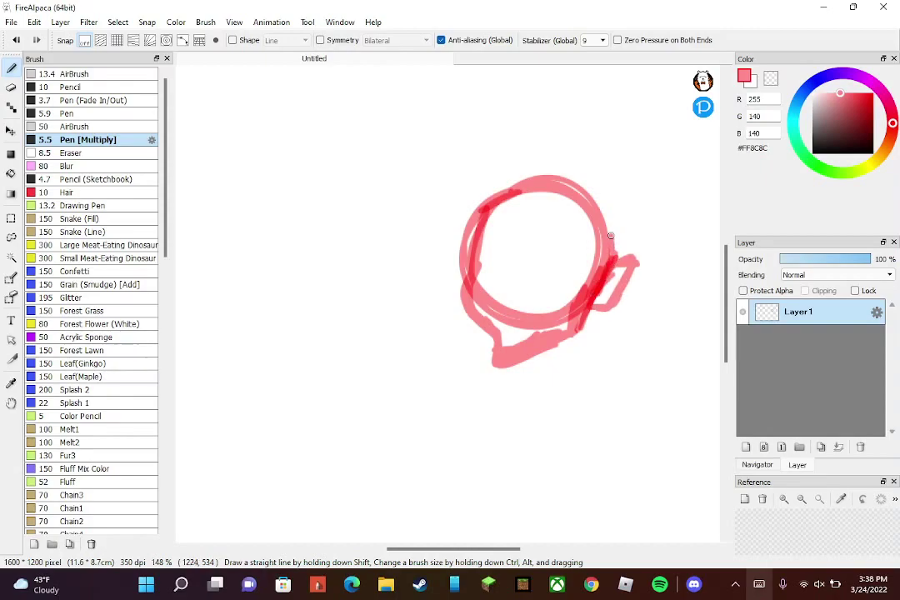
- Draw a hairline across the forehead with a V-shaped peak, running down to the top of the ear
scroll(611, 237, up, 3)
drag(590, 295, 551, 260)
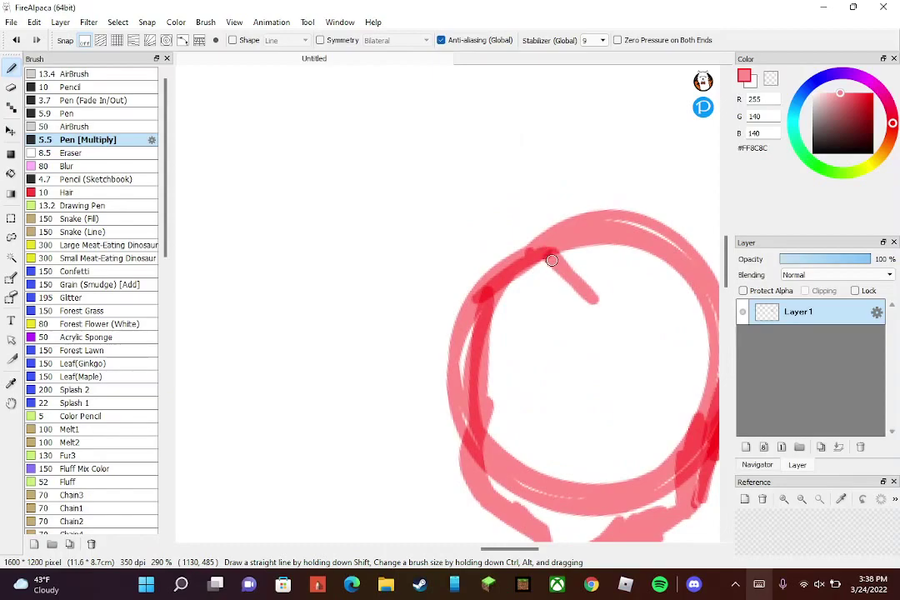
scroll(552, 260, down, 1)
mouse_move(477, 269)
mouse_down()
mouse_move(501, 223)
mouse_move(515, 235)
mouse_move(545, 236)
mouse_move(509, 223)
mouse_move(478, 268)
mouse_up()
mouse_move(509, 222)
mouse_down()
mouse_move(549, 236)
mouse_move(616, 307)
mouse_move(572, 271)
mouse_move(550, 235)
mouse_up()
scroll(560, 163, down, 3)
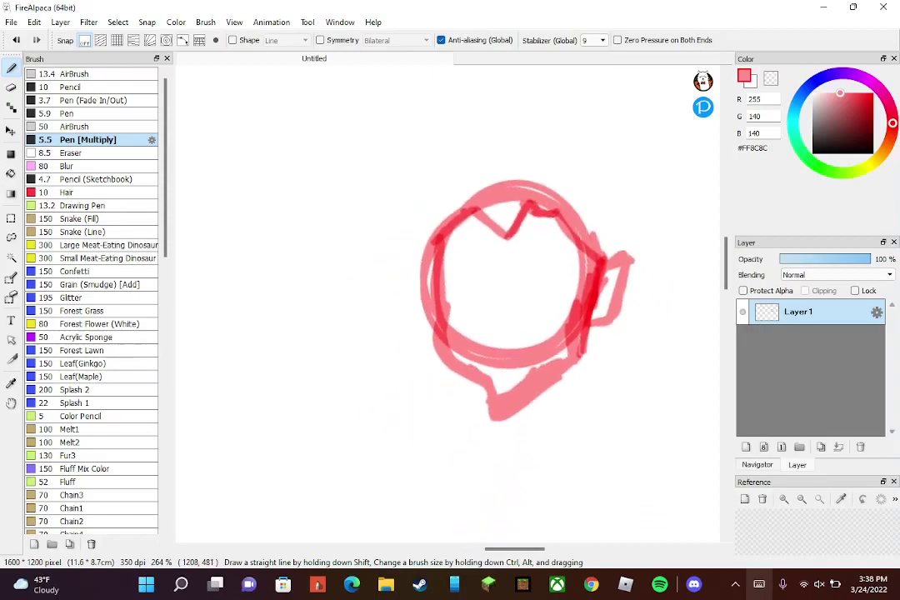
- Try a pink pointed hair lock sweeping out from the left side of the head and undo it
scroll(520, 150, up, 3)
scroll(520, 150, down, 2)
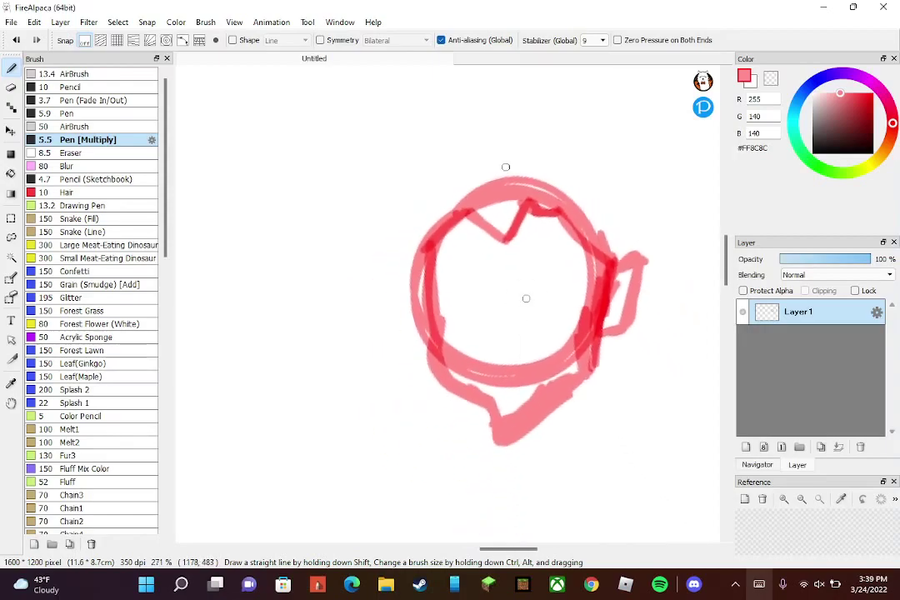
drag(388, 302, 442, 379)
mouse_move(390, 311)
mouse_down()
mouse_move(346, 365)
mouse_move(358, 355)
mouse_move(410, 208)
mouse_up()
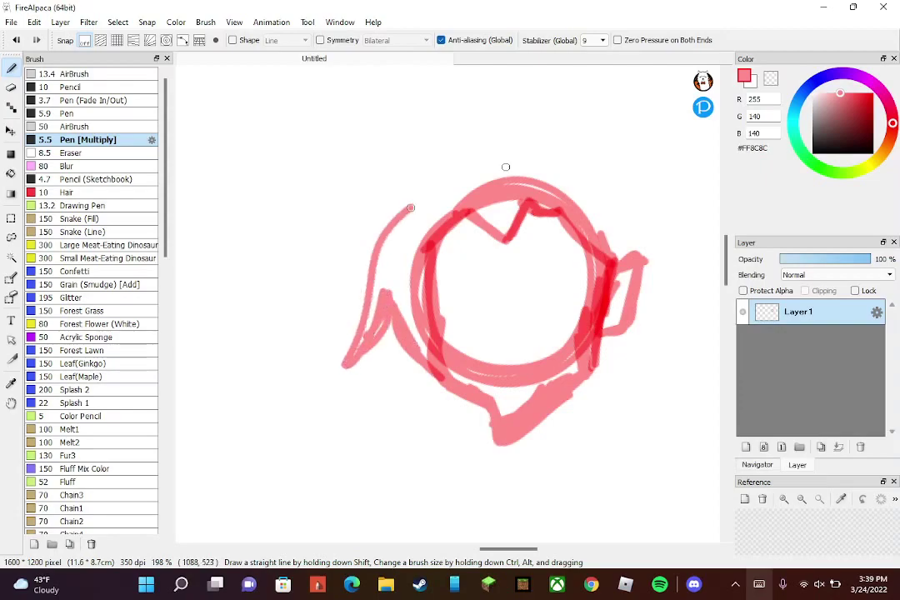
key(ctrl+z)
- Set the drawing color to vivid blue #2300FF, trying a hair stroke beside the cheek
drag(836, 73, 824, 77)
mouse_move(434, 334)
mouse_down()
mouse_move(380, 359)
mouse_move(420, 302)
mouse_move(397, 362)
mouse_move(382, 279)
mouse_up()
key(ctrl+z)
click(872, 93)
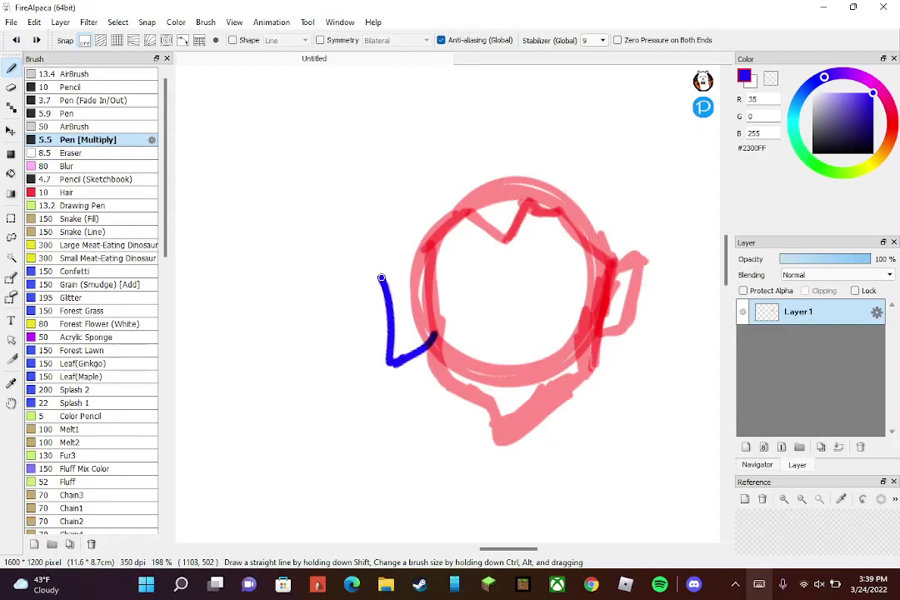
- Try blue hair strokes over the forehead and along the left of the face, undoing each one
key(ctrl+z)
mouse_move(474, 180)
mouse_down()
mouse_move(365, 342)
mouse_move(392, 371)
mouse_move(478, 405)
mouse_up()
key(ctrl+z)
mouse_move(442, 335)
mouse_down()
mouse_move(413, 311)
mouse_move(408, 273)
mouse_up()
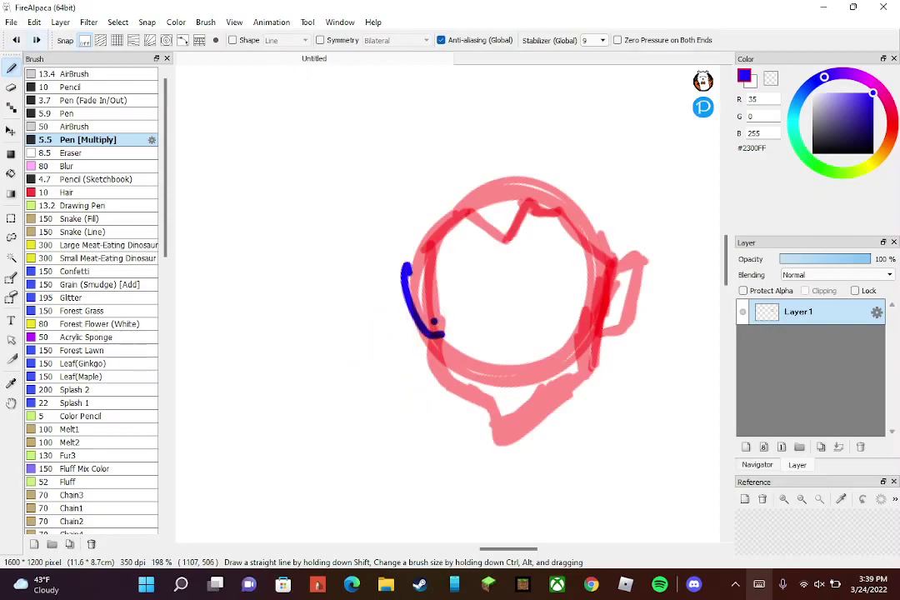
scroll(434, 321, down, 2)
key(ctrl+z)
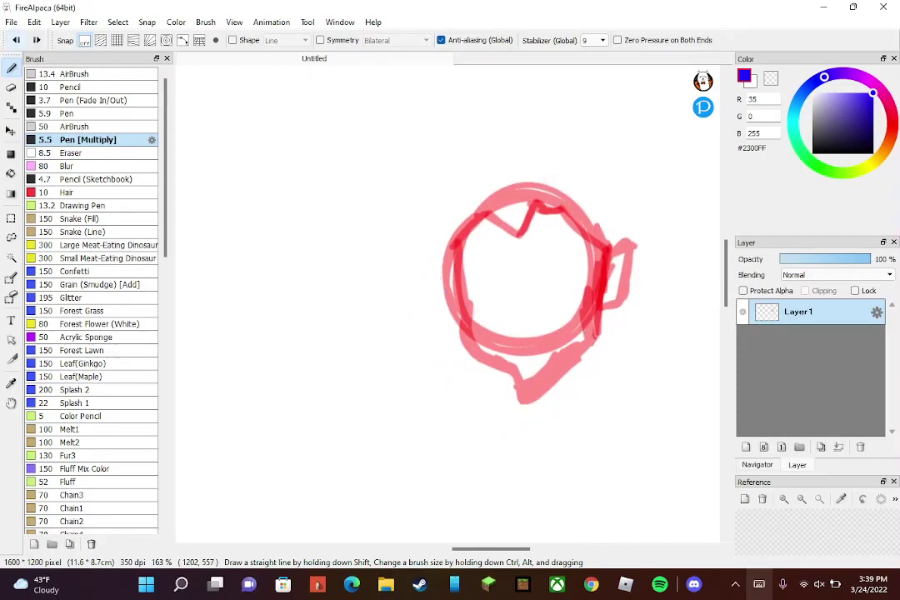
- Try blue pointed hair locks over the forehead, following the V-shaped peak and sweeping out above the ear
scroll(532, 240, up, 3)
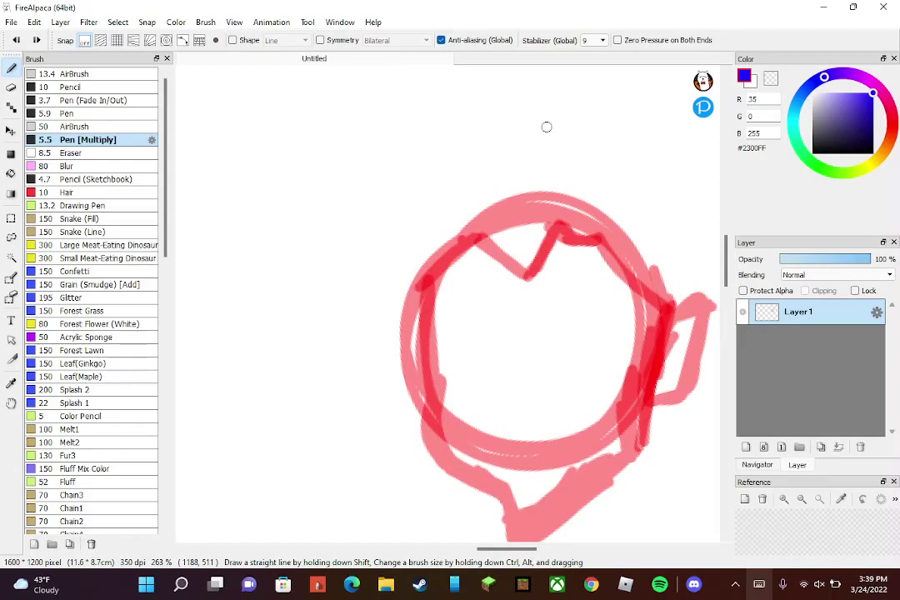
mouse_move(527, 265)
mouse_down()
mouse_move(428, 227)
mouse_move(398, 251)
mouse_move(482, 194)
mouse_move(533, 219)
mouse_up()
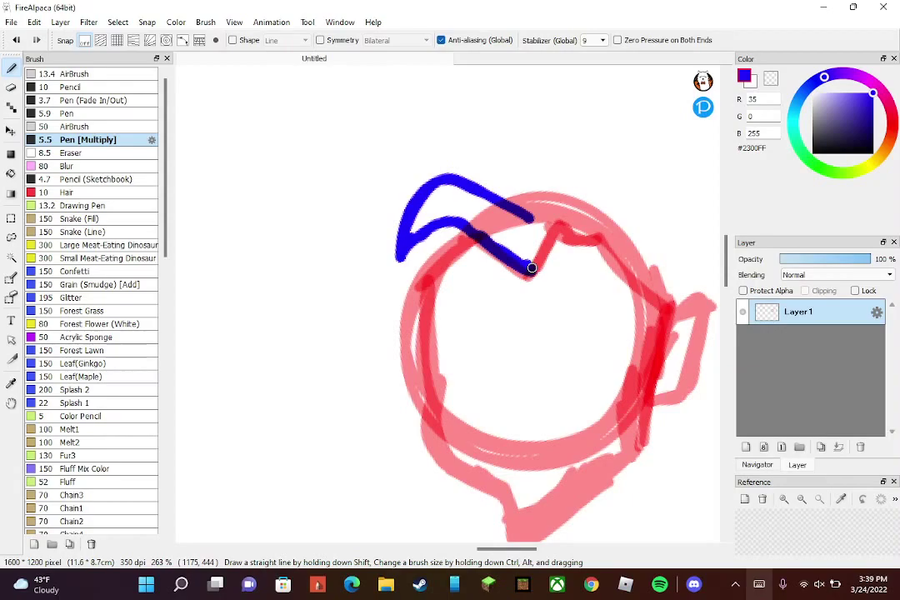
mouse_move(533, 220)
mouse_down()
mouse_move(619, 166)
mouse_move(671, 219)
mouse_move(591, 209)
mouse_up()
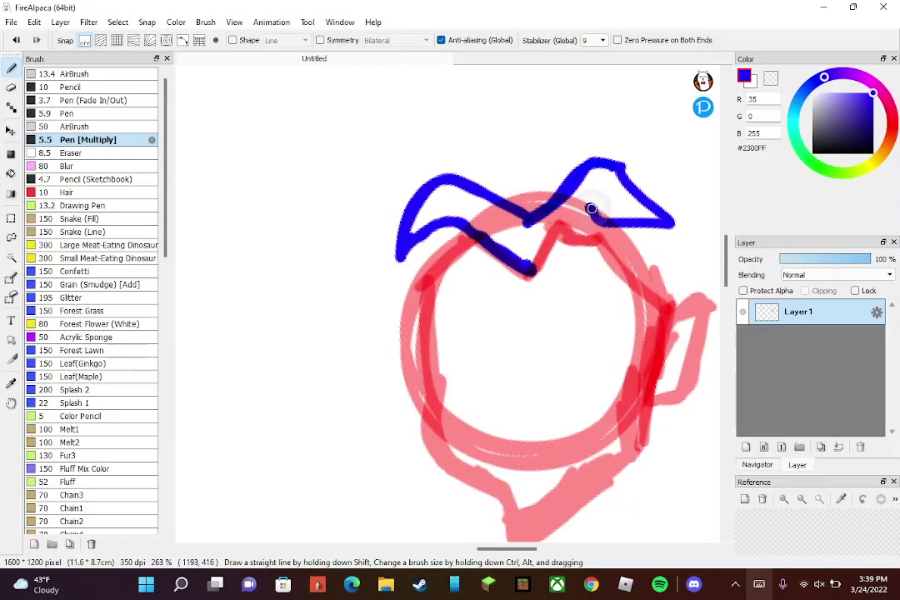
mouse_move(527, 268)
mouse_down()
mouse_move(568, 220)
mouse_move(603, 211)
mouse_move(572, 218)
mouse_move(673, 216)
mouse_up()
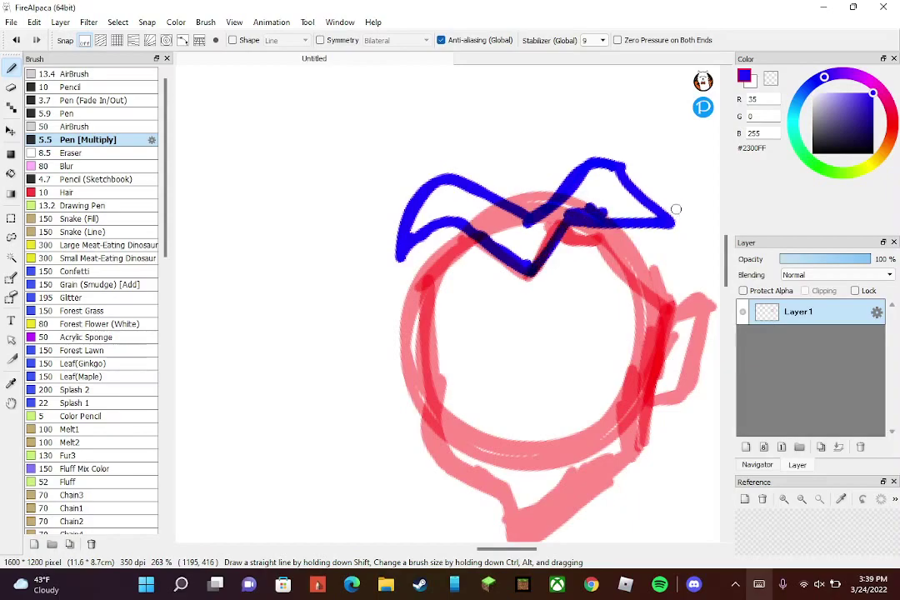
scroll(603, 94, down, 1)
drag(602, 94, 456, 127)
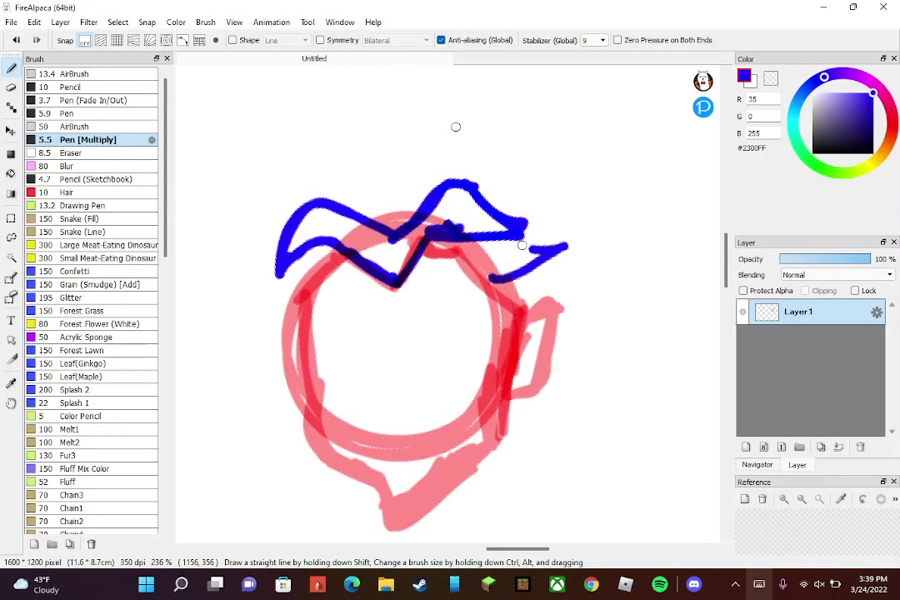
scroll(582, 344, down, 1)
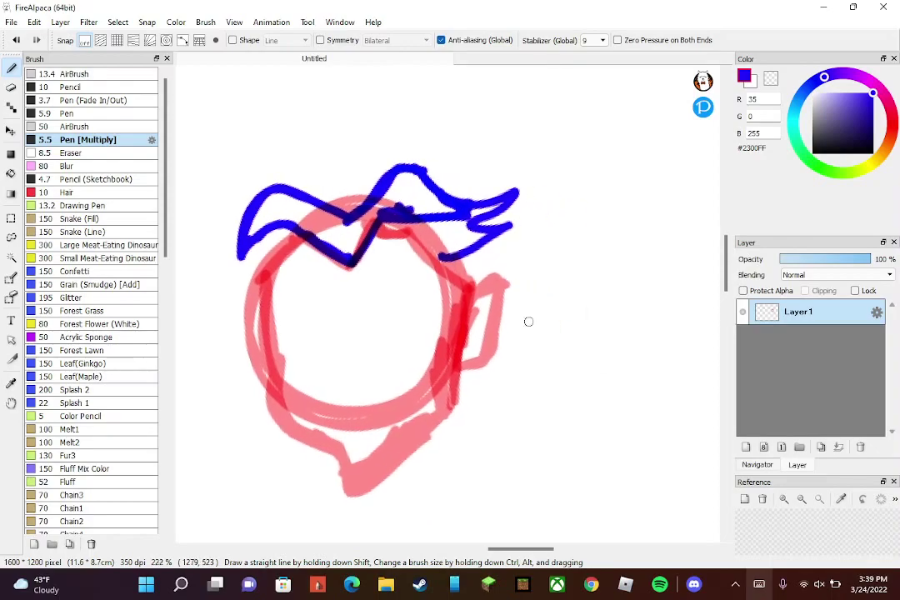
- Try a jagged blue sideburn in front of the ear and a curved outer hair outline rising over the crown
mouse_move(442, 260)
mouse_down()
mouse_move(433, 335)
mouse_move(454, 354)
mouse_move(482, 296)
mouse_up()
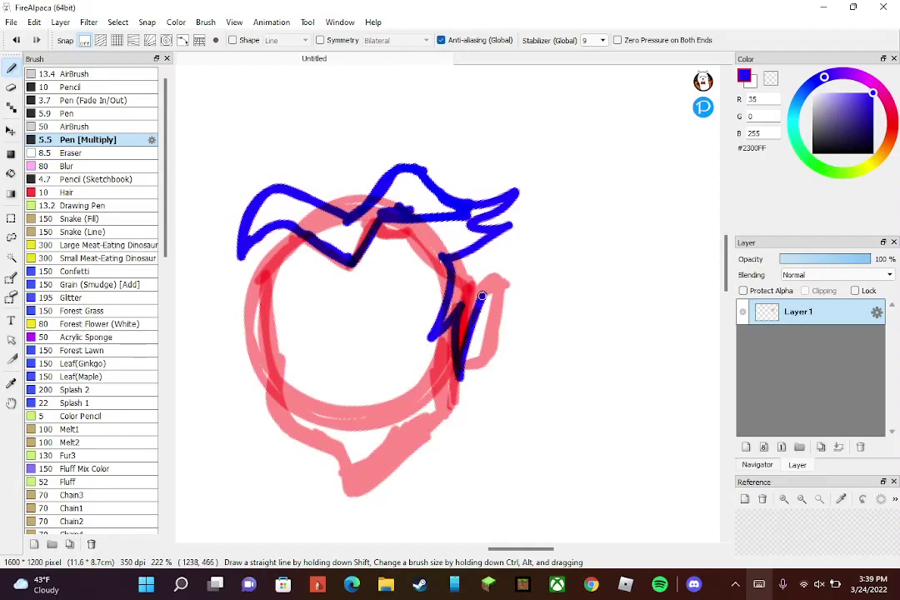
mouse_move(447, 261)
mouse_down()
mouse_move(524, 291)
mouse_move(502, 336)
mouse_up()
scroll(441, 156, up, 1)
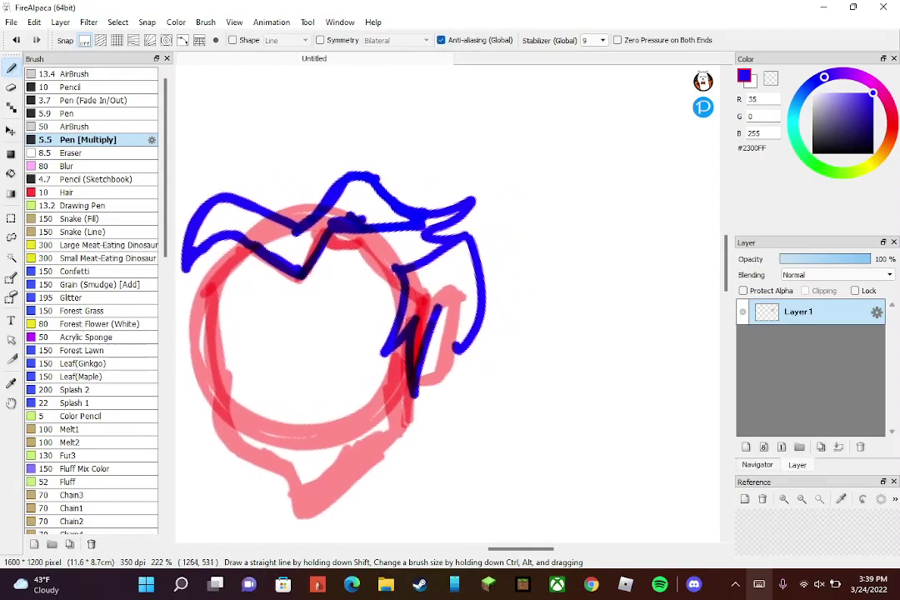
key(ctrl+z)
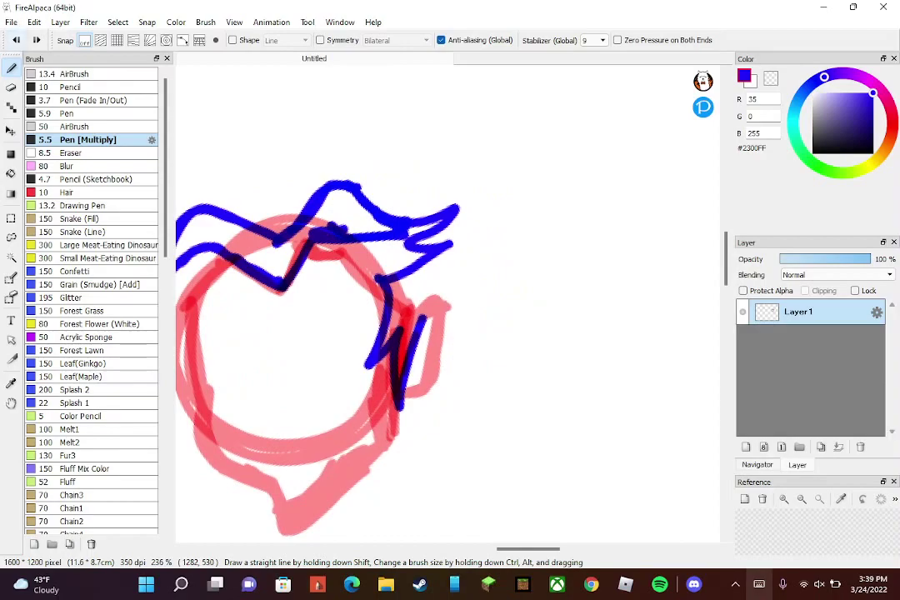
mouse_move(441, 331)
mouse_down()
mouse_move(475, 264)
mouse_move(441, 167)
mouse_move(238, 208)
mouse_up()
scroll(542, 284, down, 4)
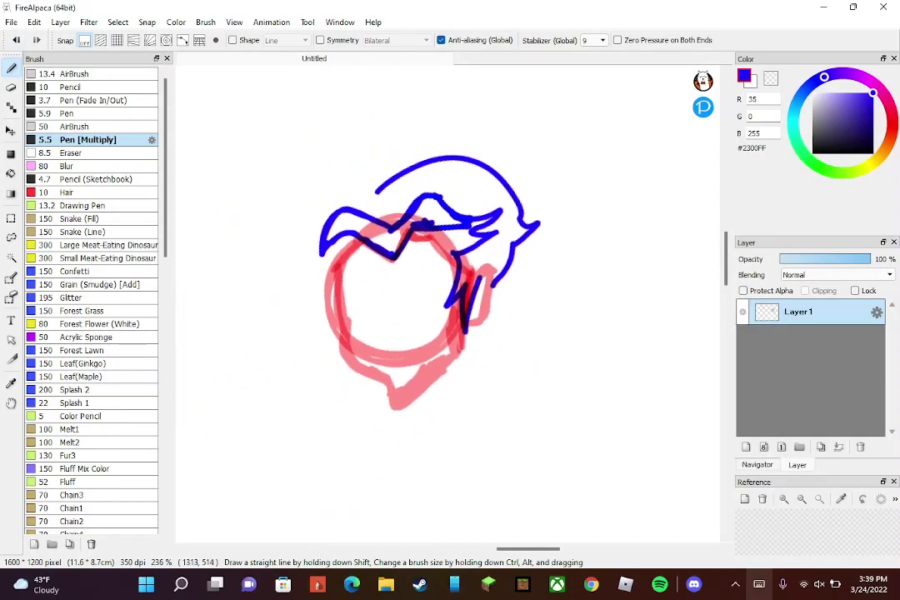
- Undo all the blue hair strokes, leaving only the pink head sketch
key(ctrl+z)
key(ctrl+z)
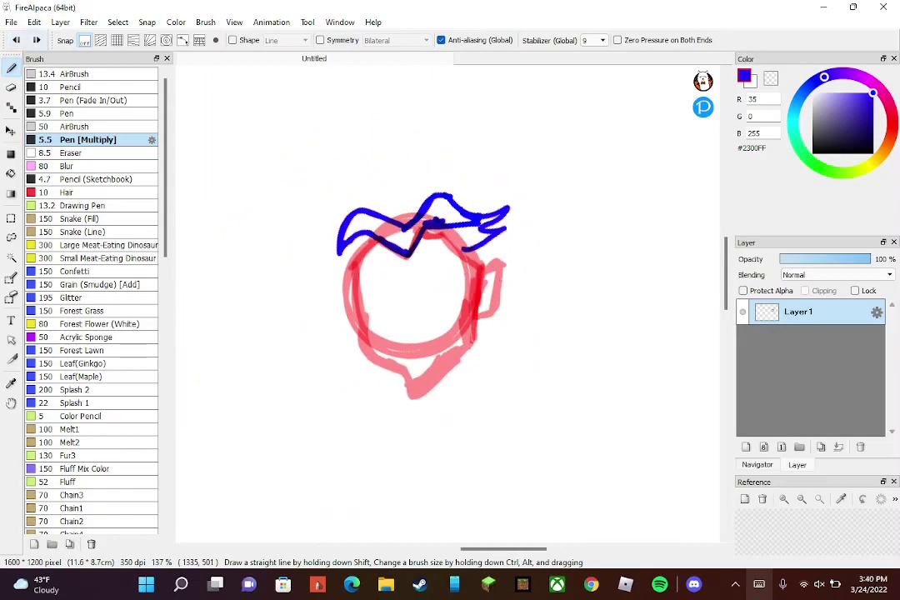
key(ctrl+z)
key(ctrl+z)
key(ctrl+z)
key(ctrl+z)
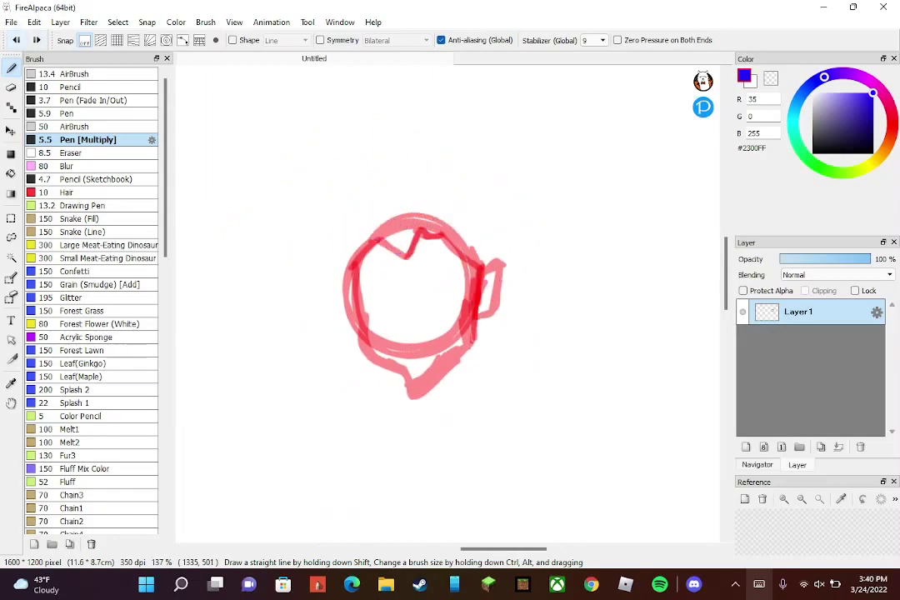
- Try a blue zigzag sideburn with a spiked outer outline behind the ear, undoing the strokes beyond the sideburn
scroll(513, 325, up, 3)
mouse_move(383, 265)
mouse_down()
mouse_move(351, 311)
mouse_move(386, 279)
mouse_move(389, 341)
mouse_move(427, 261)
mouse_up()
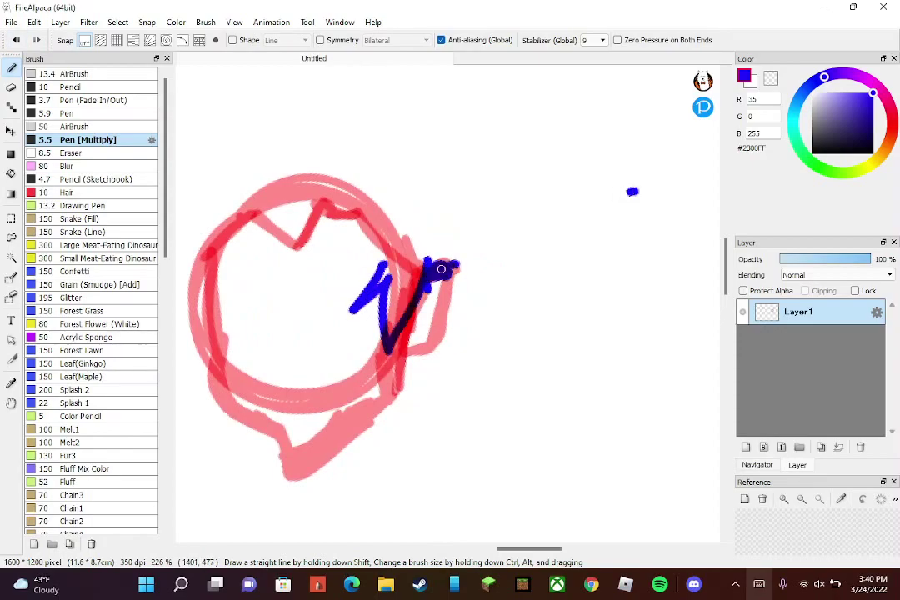
mouse_move(427, 265)
mouse_down()
mouse_move(440, 321)
mouse_move(471, 273)
mouse_move(471, 210)
mouse_move(386, 155)
mouse_up()
scroll(485, 135, up, 1)
scroll(485, 135, down, 2)
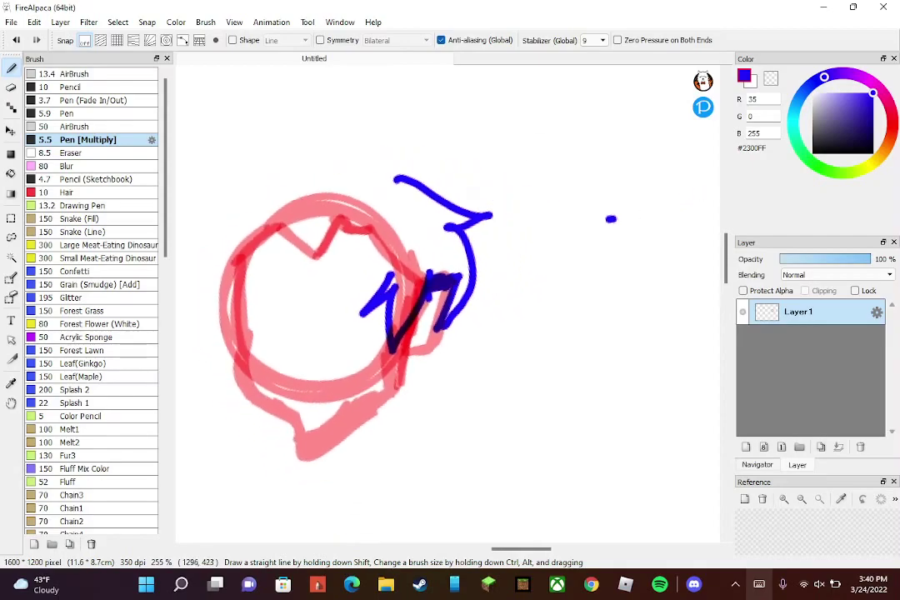
key(ctrl+z)
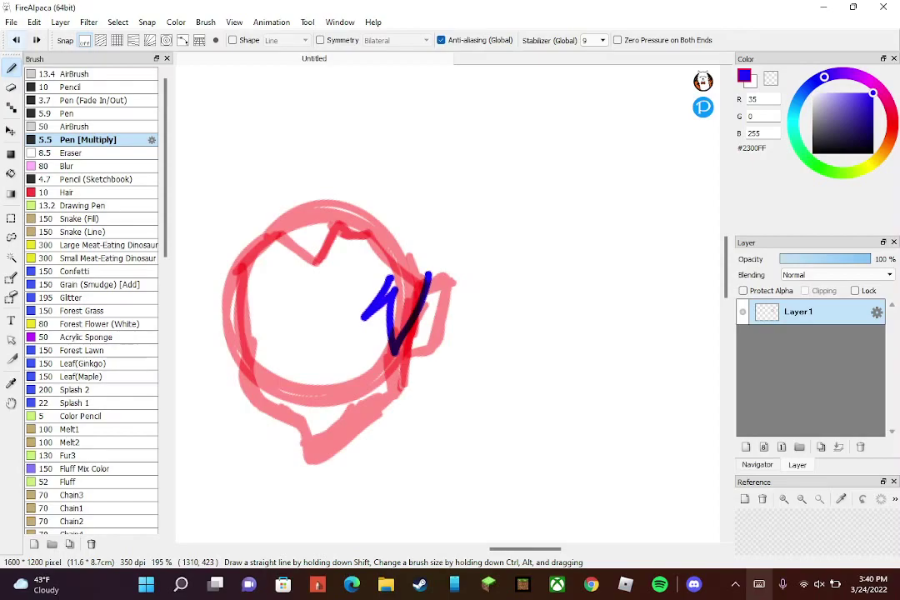
- Trace the hairline in blue from the sideburn to the forehead peak, trying a stroke over the crown and undoing it
mouse_move(393, 277)
mouse_down()
mouse_move(372, 248)
mouse_move(385, 267)
mouse_move(344, 237)
mouse_up()
mouse_move(341, 230)
mouse_down()
mouse_move(380, 224)
mouse_move(307, 210)
mouse_up()
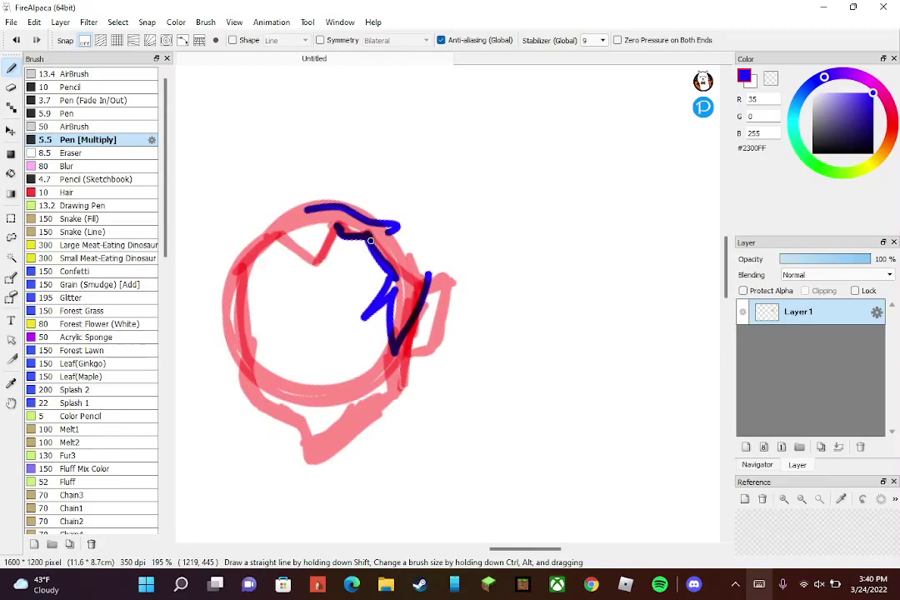
mouse_move(395, 224)
mouse_down()
mouse_move(461, 198)
mouse_move(425, 239)
mouse_move(466, 224)
mouse_move(423, 268)
mouse_up()
key(ctrl+z)
key(ctrl+z)
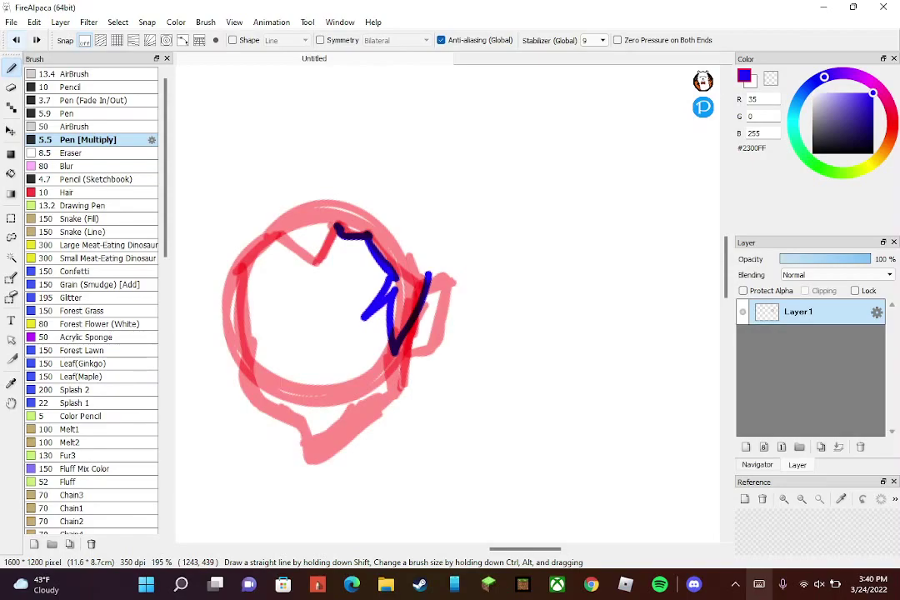
- Try a blue spiked outline from ear to crown plus pointed forehead locks, and undo all the blue strokes
mouse_move(433, 278)
mouse_down()
mouse_move(441, 240)
mouse_move(453, 269)
mouse_move(428, 226)
mouse_move(452, 223)
mouse_move(440, 208)
mouse_move(337, 210)
mouse_up()
scroll(394, 348, up, 1)
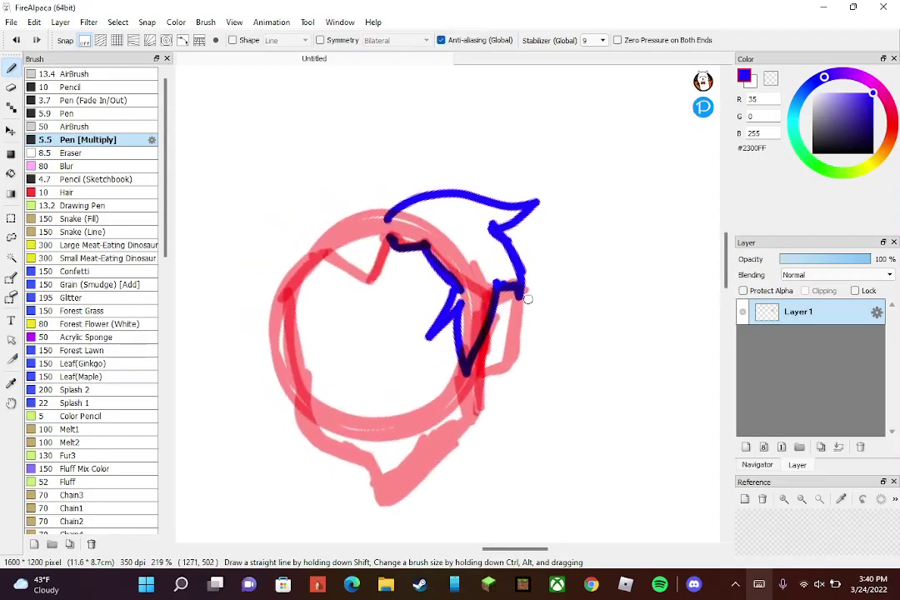
mouse_move(370, 276)
mouse_down()
mouse_move(461, 246)
mouse_move(400, 239)
mouse_up()
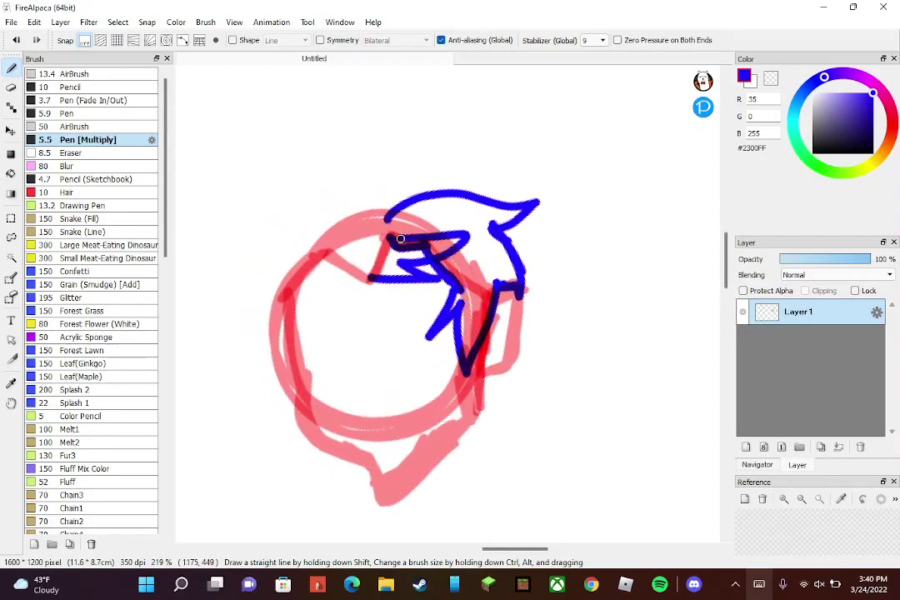
key(ctrl+z)
key(ctrl+z)
key(ctrl+z)
key(ctrl+z)
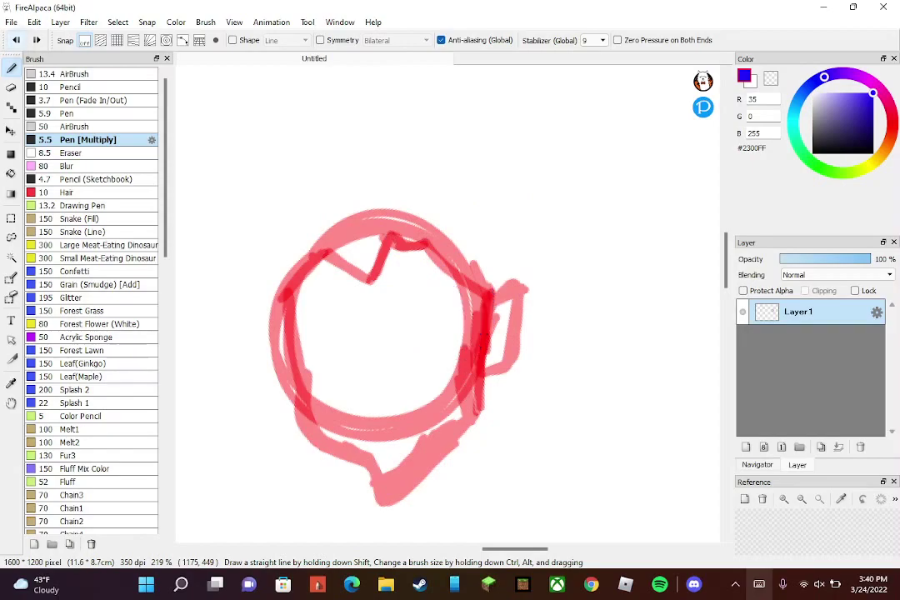
- Try a blue hair outline from the left cheek up around the head and over the crown, and undo it
scroll(454, 339, up, 1)
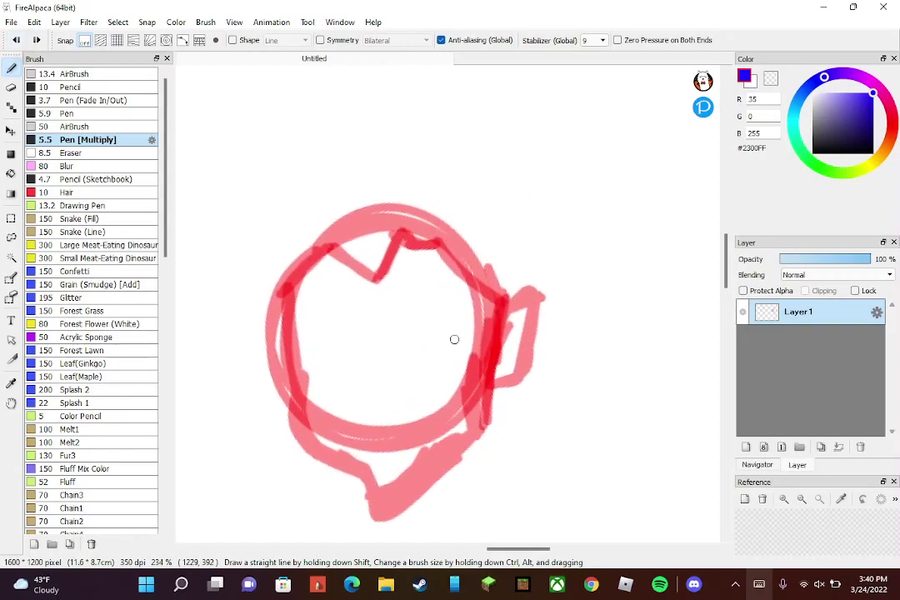
mouse_move(292, 401)
mouse_down()
mouse_move(261, 358)
mouse_move(249, 314)
mouse_move(231, 352)
mouse_move(245, 225)
mouse_move(295, 176)
mouse_up()
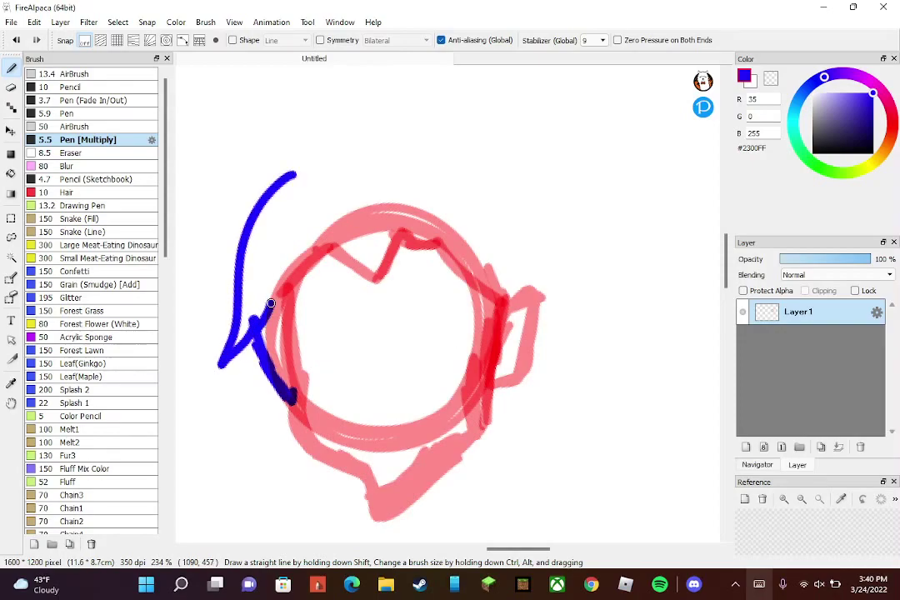
scroll(378, 386, down, 1)
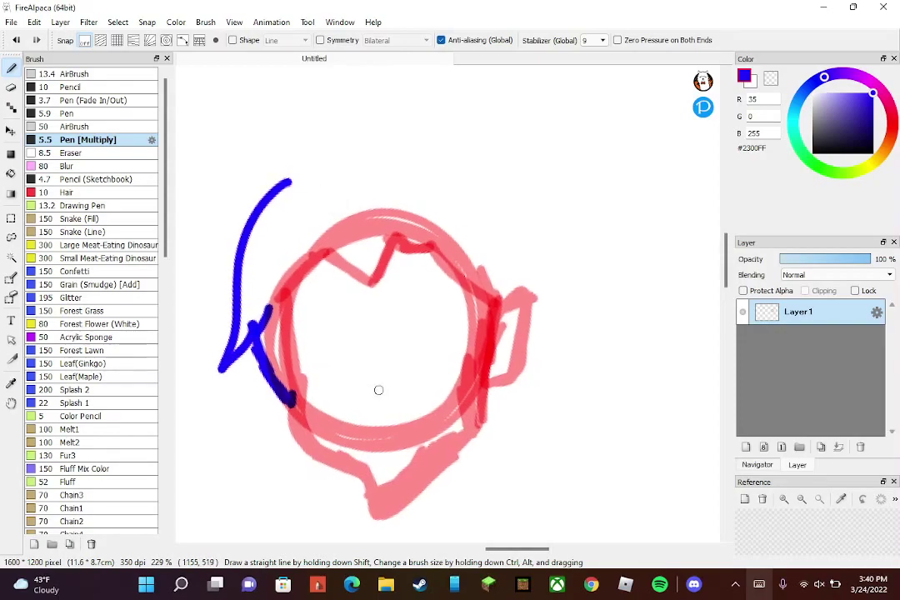
mouse_move(342, 167)
mouse_down()
mouse_move(288, 136)
mouse_move(434, 161)
mouse_move(459, 188)
mouse_up()
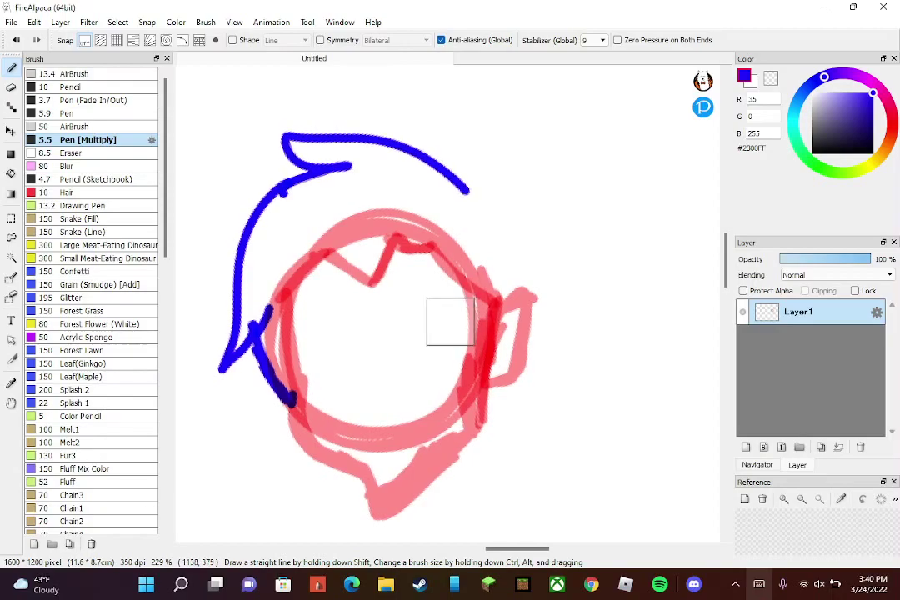
scroll(400, 181, down, 3)
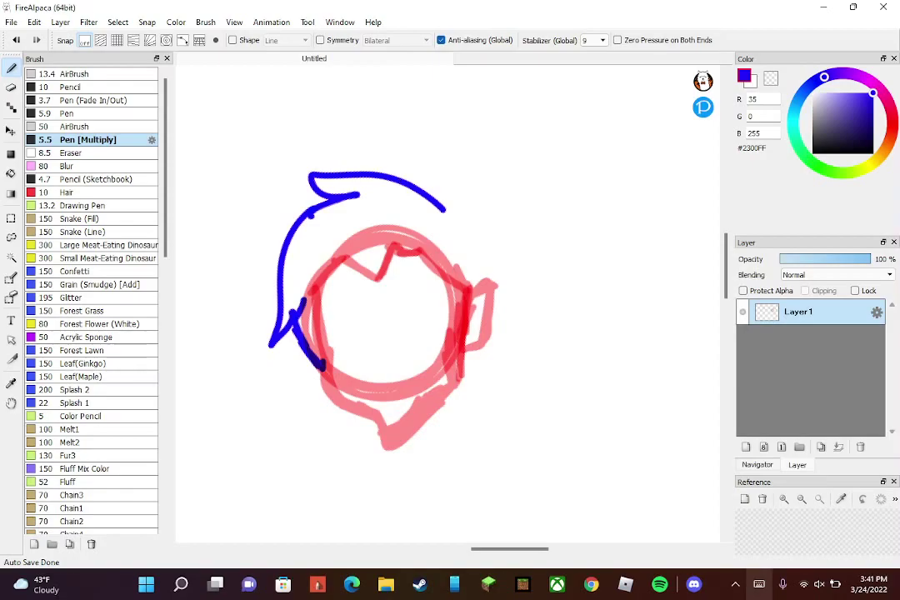
key(ctrl+z)
key(ctrl+z)
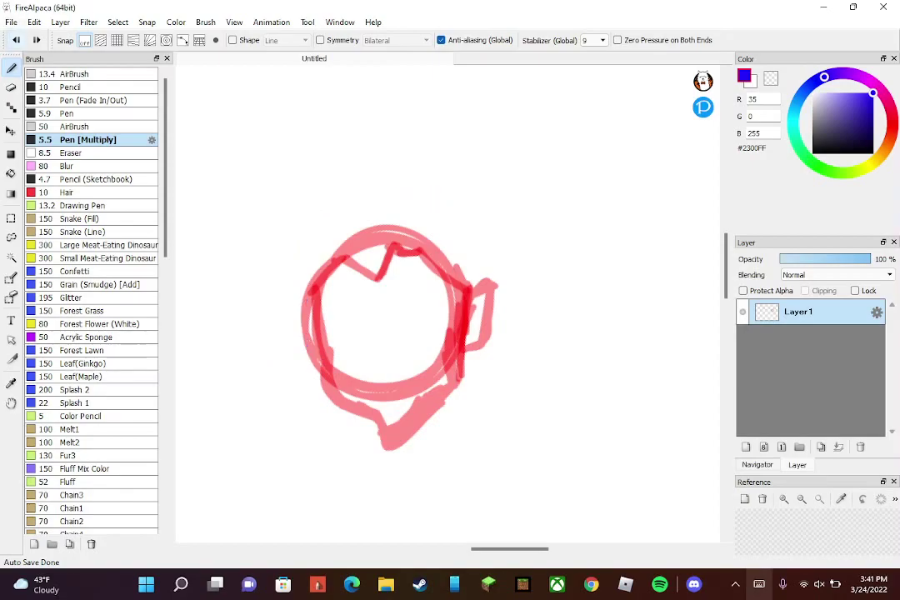
- Draw a blue zigzag sideburn in front of the ear and a spiked hair outline from the ear up to the crown
mouse_move(446, 298)
mouse_down()
mouse_move(456, 351)
mouse_move(469, 304)
mouse_move(493, 292)
mouse_move(478, 238)
mouse_move(500, 222)
mouse_move(458, 222)
mouse_up()
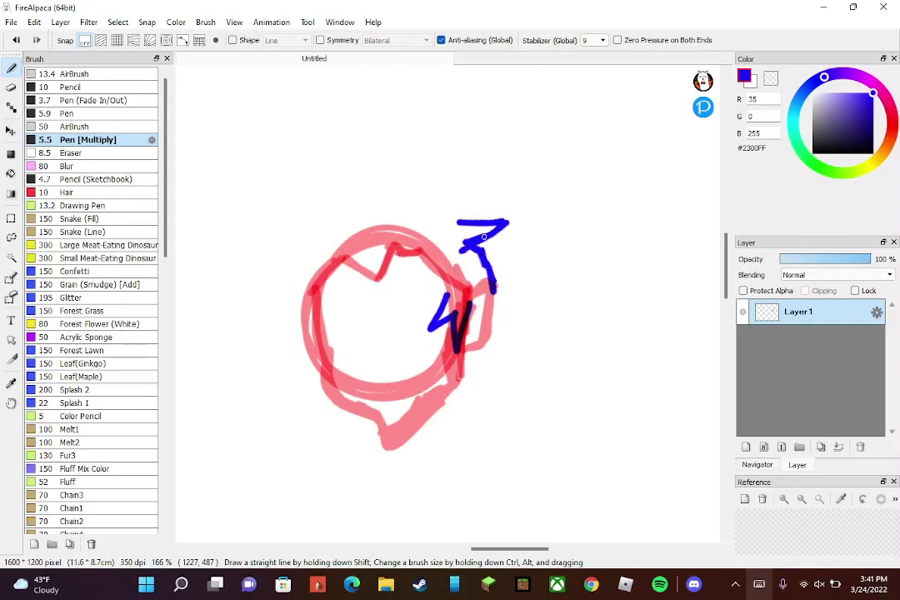
mouse_move(495, 289)
mouse_down()
mouse_move(461, 249)
mouse_move(471, 240)
mouse_move(494, 288)
mouse_move(472, 239)
mouse_move(498, 235)
mouse_move(503, 223)
mouse_move(457, 223)
mouse_move(429, 208)
mouse_move(379, 227)
mouse_up()
scroll(490, 354, up, 3)
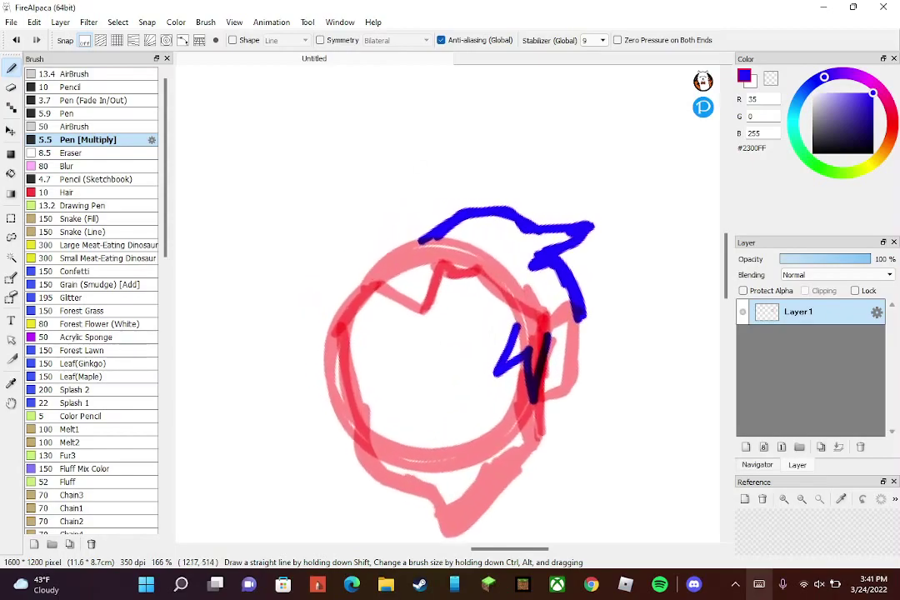
- Extend the blue outline from the crown to a pointed spike on the left, curving down in jagged tufts to the jaw
mouse_move(427, 221)
mouse_down()
mouse_move(258, 250)
mouse_move(242, 266)
mouse_move(295, 279)
mouse_move(259, 279)
mouse_move(232, 250)
mouse_move(304, 250)
mouse_move(230, 251)
mouse_move(304, 292)
mouse_move(255, 274)
mouse_move(302, 292)
mouse_move(254, 318)
mouse_move(286, 425)
mouse_up()
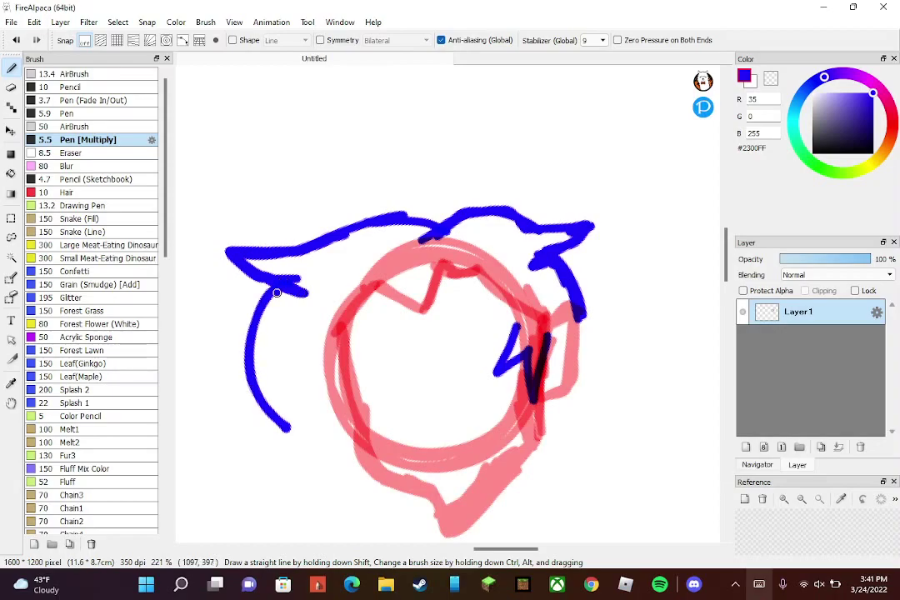
mouse_move(277, 292)
mouse_down()
mouse_move(290, 449)
mouse_move(303, 410)
mouse_move(310, 438)
mouse_move(359, 462)
mouse_up()
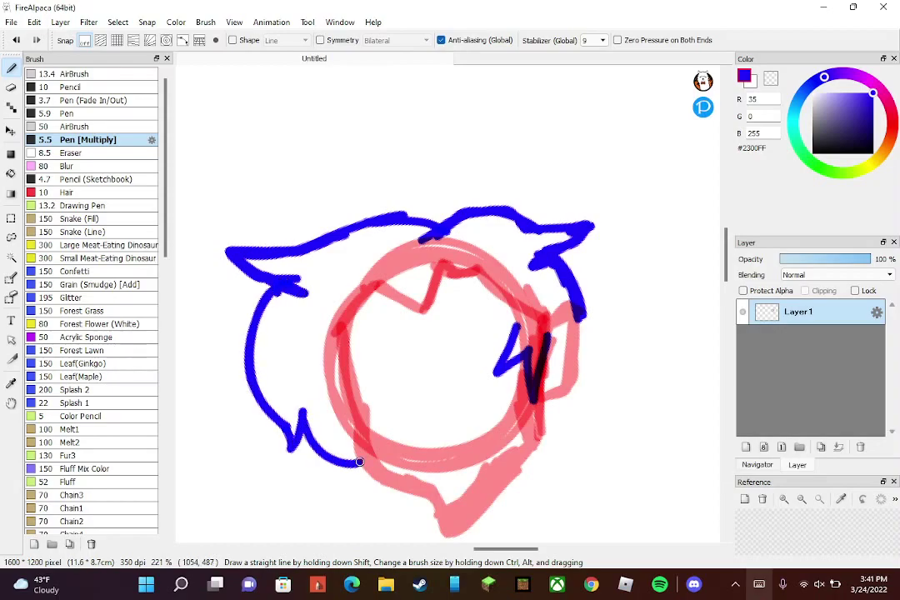
- Draw two blue pointed fringe locks across the forehead, meeting at the V-shaped peak of the hairline
scroll(359, 462, up, 2)
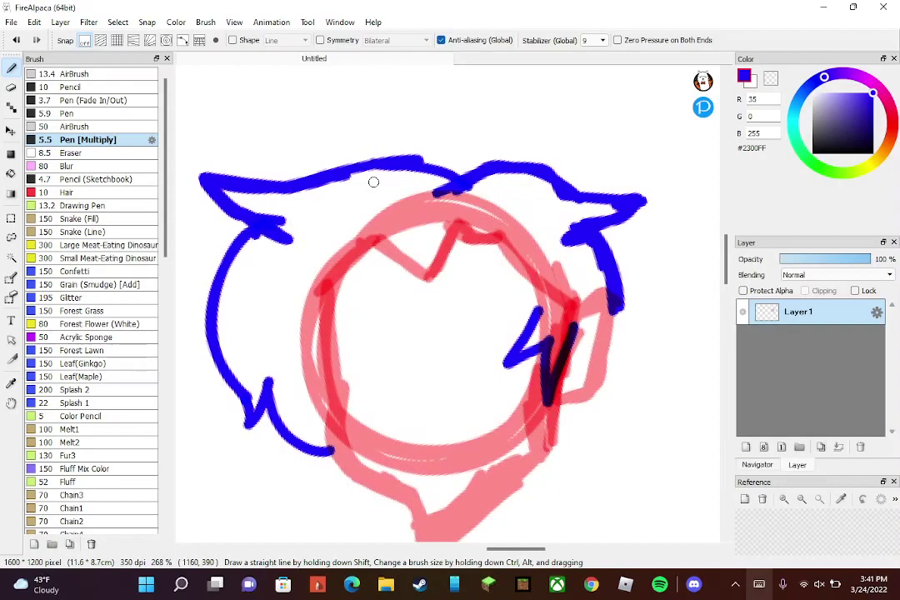
mouse_move(430, 262)
mouse_down()
mouse_move(386, 211)
mouse_move(319, 246)
mouse_move(298, 275)
mouse_up()
mouse_move(333, 240)
mouse_down()
mouse_move(429, 267)
mouse_move(433, 204)
mouse_move(507, 240)
mouse_move(442, 249)
mouse_move(433, 281)
mouse_up()
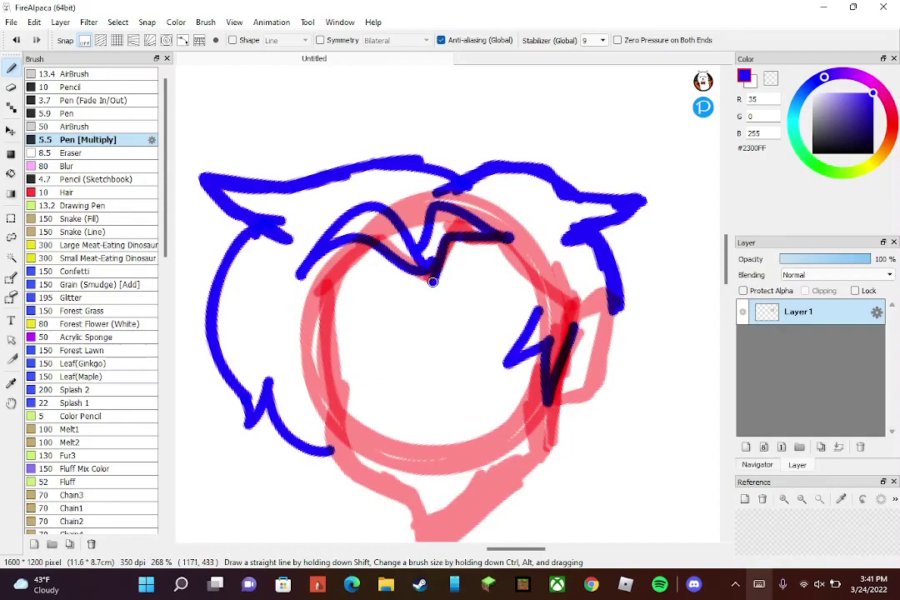
- Draw jagged blue locks from the forehead fringe down the right side of the face to join the zigzag sideburn
scroll(425, 164, up, 2)
mouse_move(372, 272)
mouse_down()
mouse_move(482, 333)
mouse_move(506, 278)
mouse_move(428, 233)
mouse_up()
scroll(427, 233, up, 3)
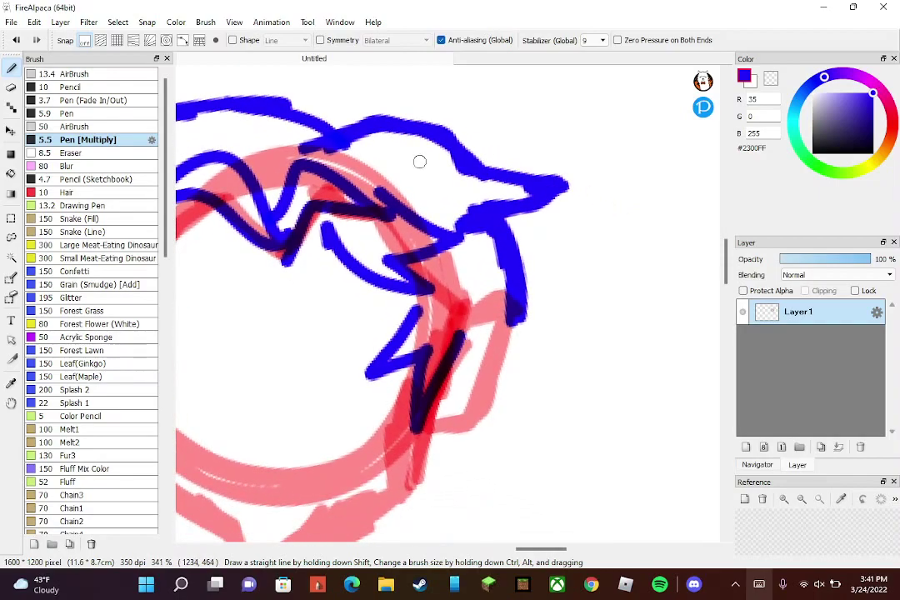
scroll(460, 332, down, 5)
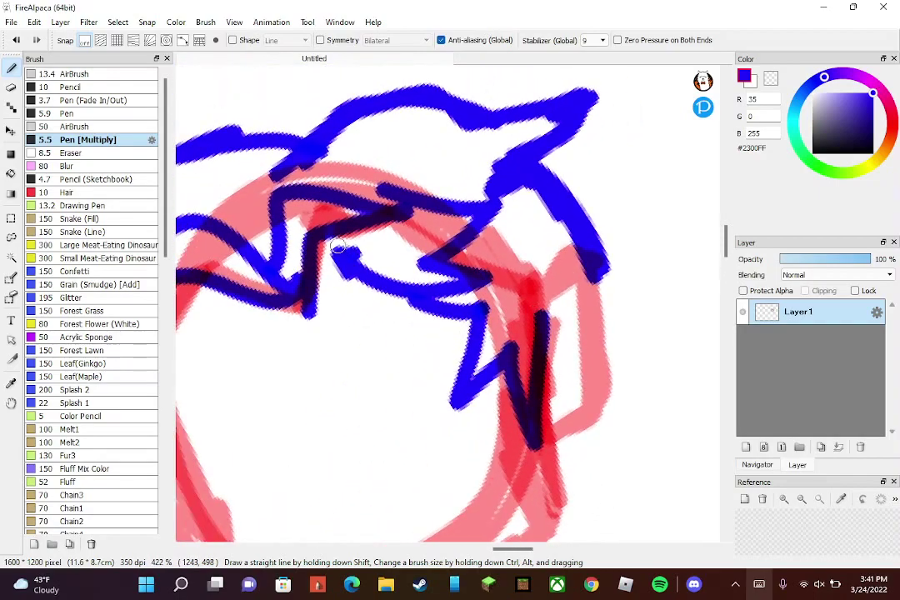
scroll(348, 192, up, 2)
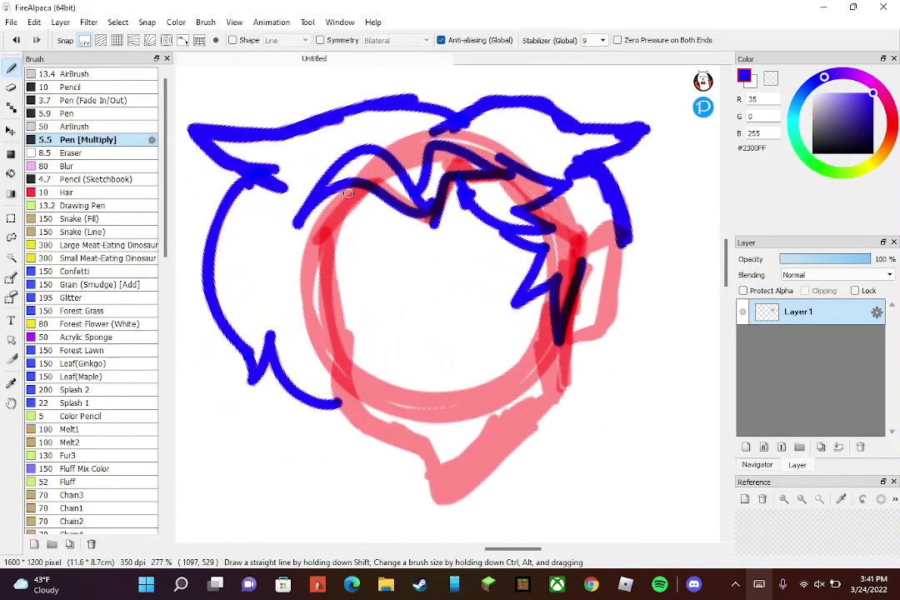
- Trace the face's left edge, pointed chin, jaw and ear outline in blue, and add two short neck lines beneath the jaw
mouse_move(342, 407)
mouse_down()
mouse_move(341, 363)
mouse_move(322, 297)
mouse_move(334, 202)
mouse_up()
scroll(335, 202, down, 2)
scroll(460, 279, up, 2)
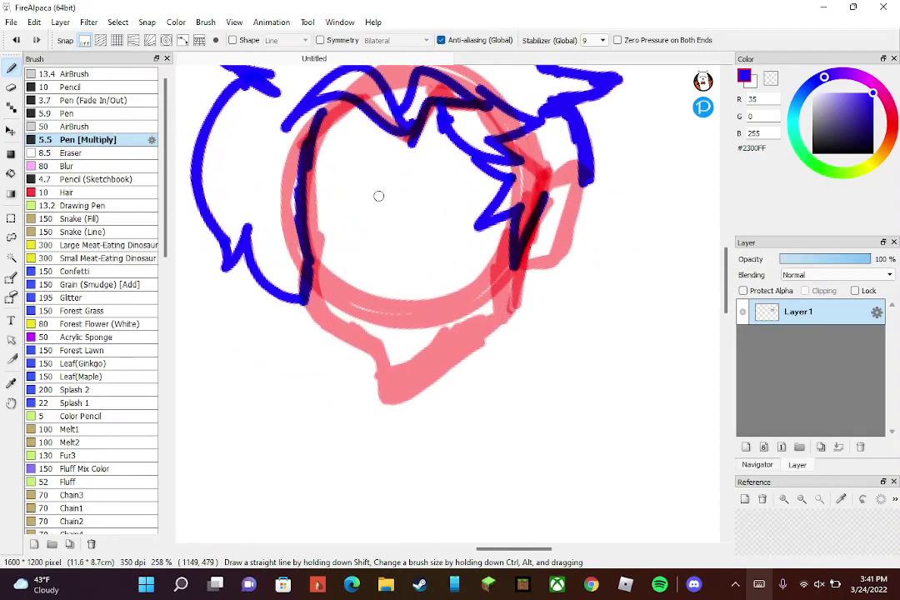
mouse_move(306, 293)
mouse_down()
mouse_move(355, 349)
mouse_move(369, 349)
mouse_move(374, 409)
mouse_move(505, 319)
mouse_move(518, 274)
mouse_up()
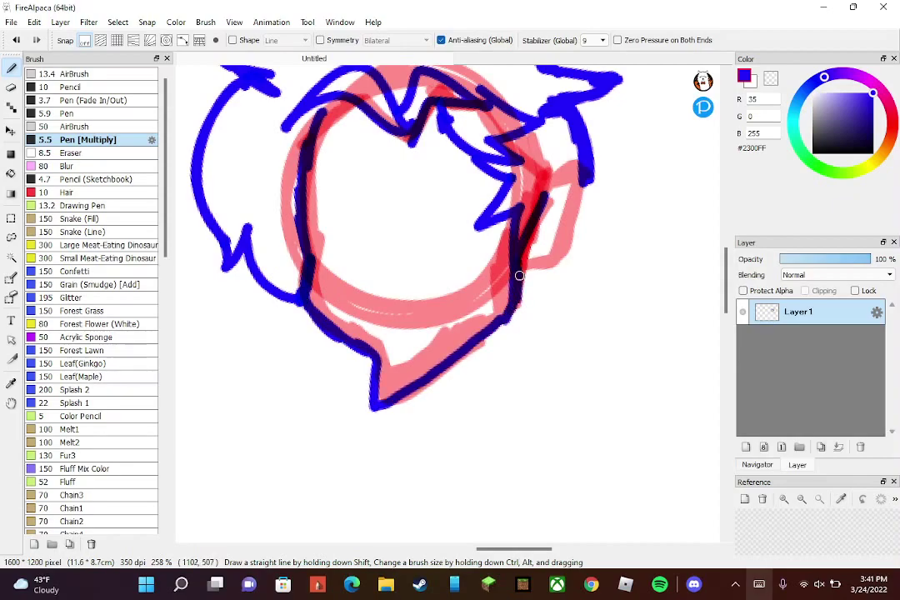
scroll(434, 158, up, 1)
mouse_move(468, 295)
mouse_down()
mouse_move(514, 178)
mouse_move(461, 218)
mouse_up()
drag(506, 181, 467, 290)
scroll(467, 290, down, 6)
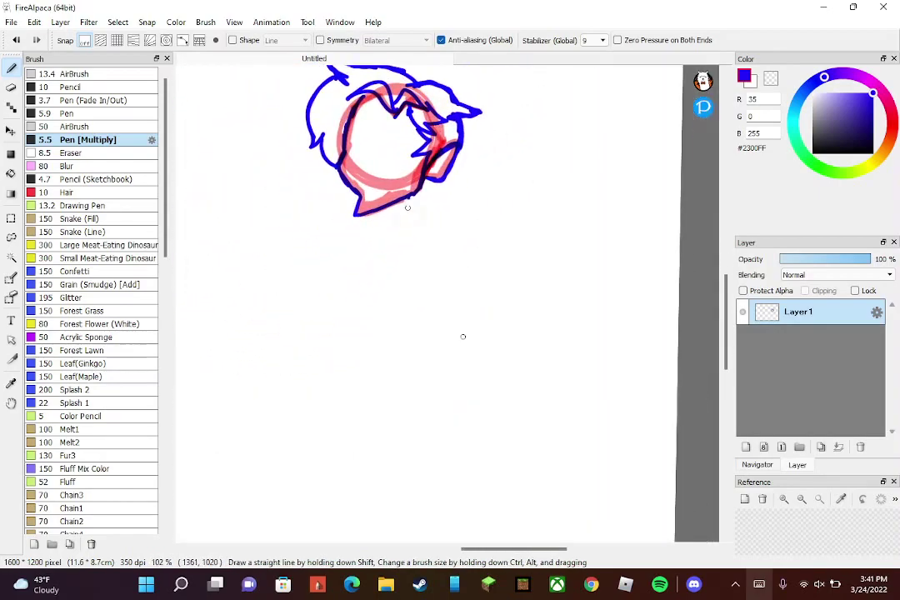
drag(408, 198, 409, 212)
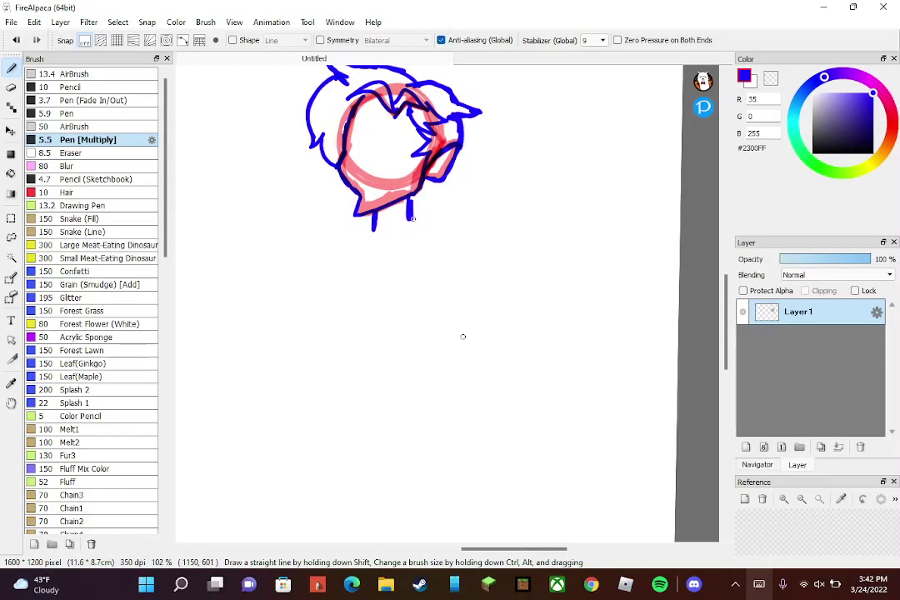
- Draw sloping blue shoulders from the neck and long slanted lines down both sides of the torso
drag(432, 235, 445, 239)
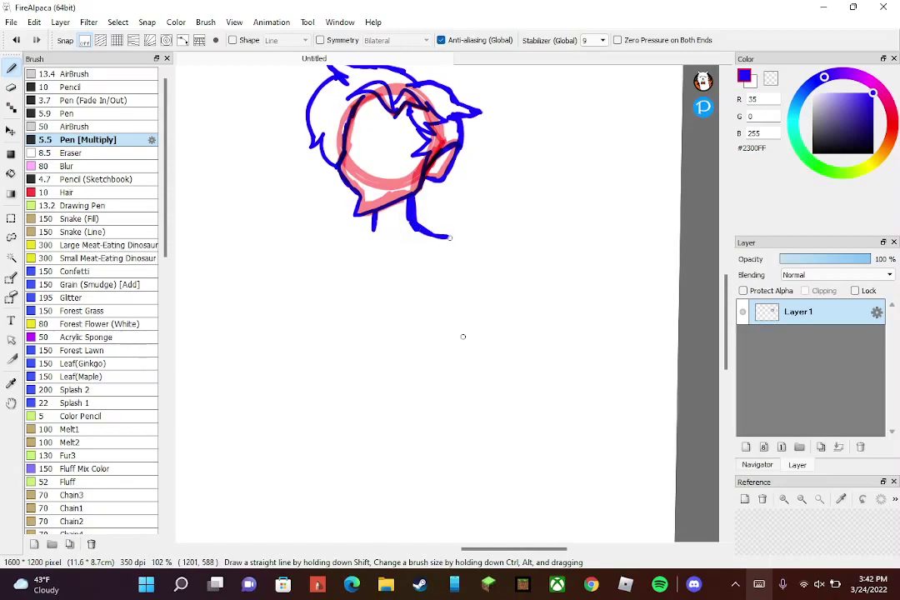
drag(323, 257, 377, 222)
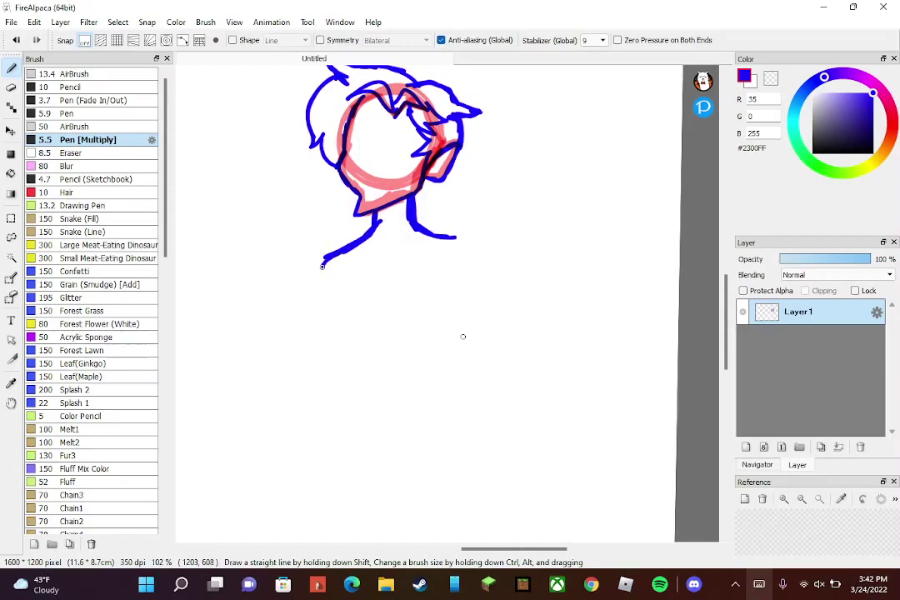
drag(325, 263, 316, 296)
drag(481, 298, 452, 235)
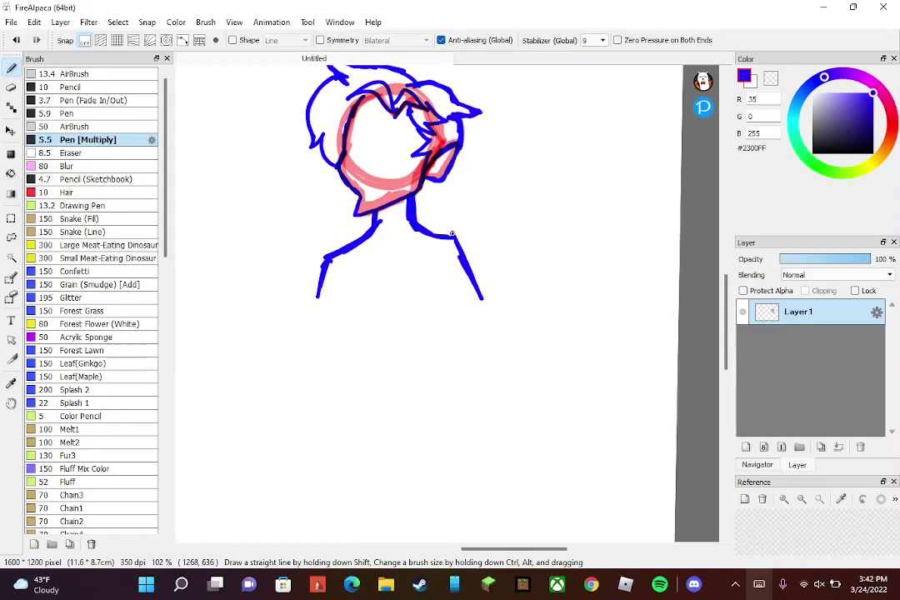
drag(308, 354, 326, 263)
drag(285, 409, 331, 267)
drag(458, 250, 527, 409)
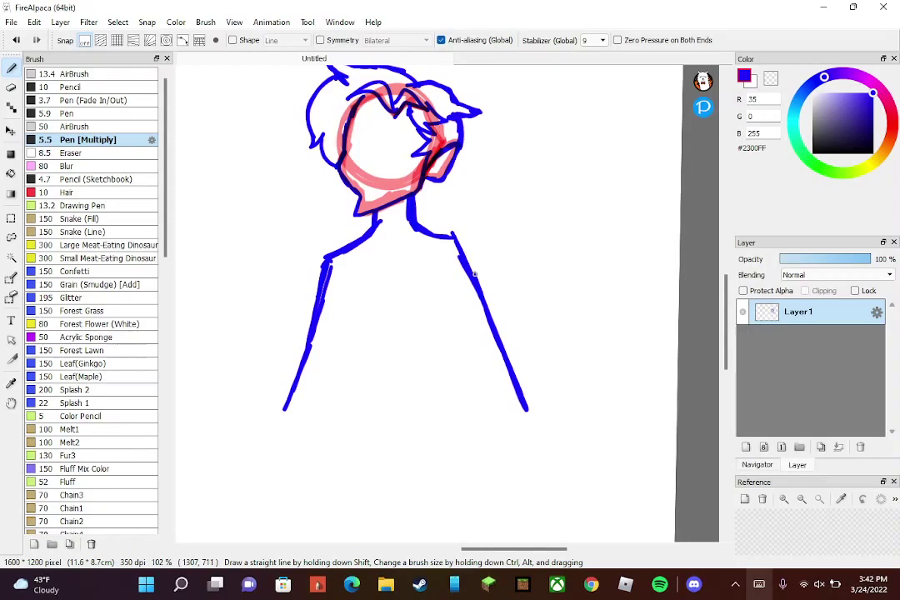
- Try a collar flap at the left of the neck, and undo it together with the shoulder and torso lines
scroll(393, 170, up, 3)
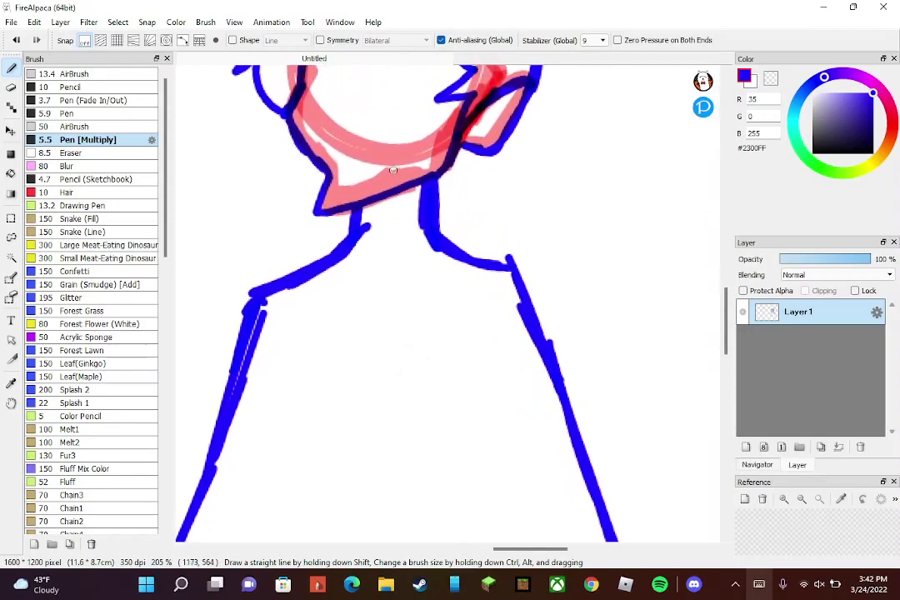
drag(376, 283, 358, 224)
mouse_move(285, 294)
mouse_down()
mouse_move(335, 306)
mouse_move(377, 291)
mouse_up()
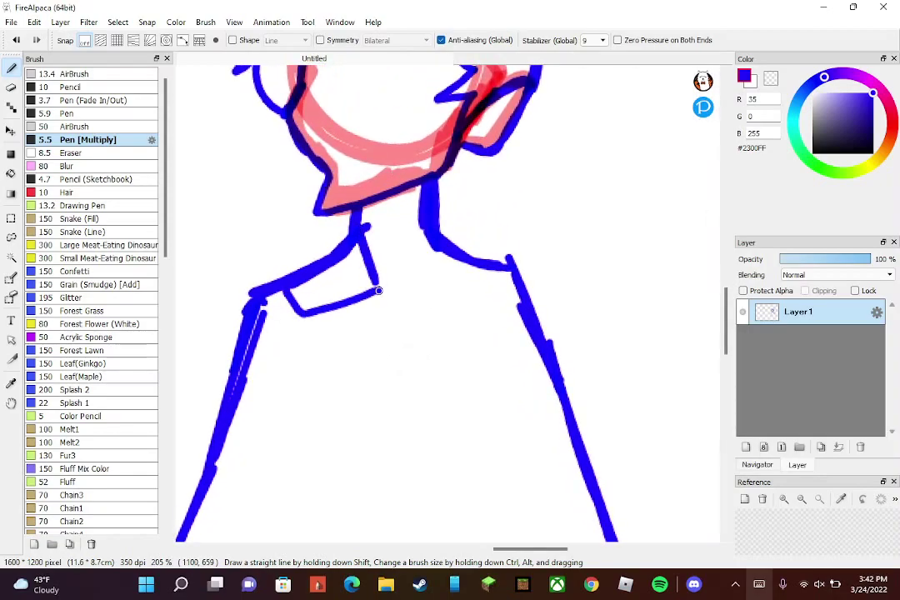
key(ctrl+z)
key(ctrl+z)
key(ctrl+z)
key(ctrl+z)
key(ctrl+z)
key(ctrl+z)
key(ctrl+z)
key(ctrl+z)
- Draw a blue shirt collar around the neck with two pointed flaps and a small tie knot between them
mouse_move(352, 234)
mouse_down()
mouse_move(299, 270)
mouse_move(394, 282)
mouse_up()
mouse_move(297, 272)
mouse_down()
mouse_move(377, 317)
mouse_move(393, 294)
mouse_move(422, 278)
mouse_move(389, 279)
mouse_move(395, 293)
mouse_move(441, 277)
mouse_move(397, 291)
mouse_up()
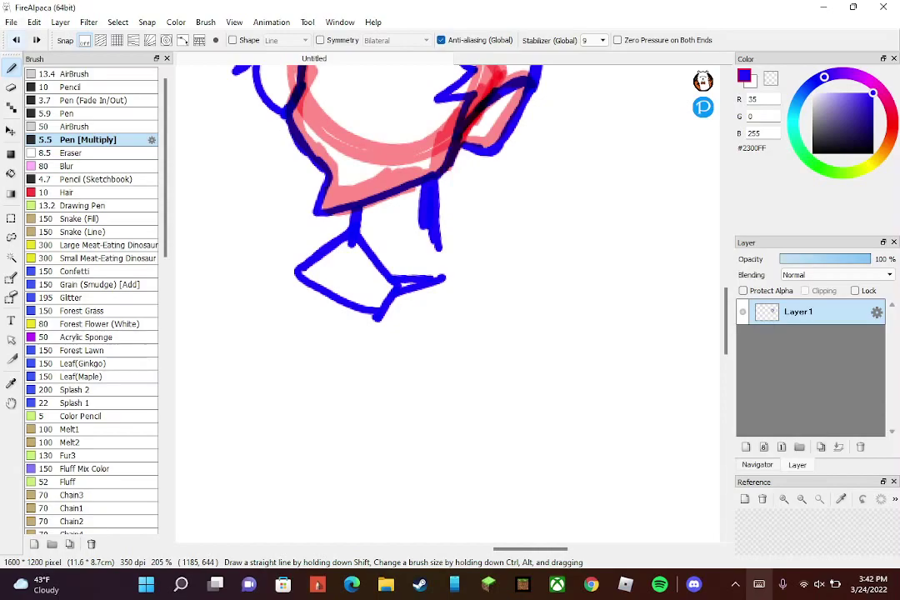
key(ctrl+z)
key(ctrl+z)
mouse_move(382, 313)
mouse_down()
mouse_move(437, 307)
mouse_move(442, 293)
mouse_move(415, 280)
mouse_move(452, 241)
mouse_up()
mouse_move(443, 305)
mouse_down()
mouse_move(478, 261)
mouse_move(440, 234)
mouse_up()
mouse_move(440, 234)
mouse_down()
mouse_move(483, 276)
mouse_move(443, 308)
mouse_up()
scroll(444, 308, down, 1)
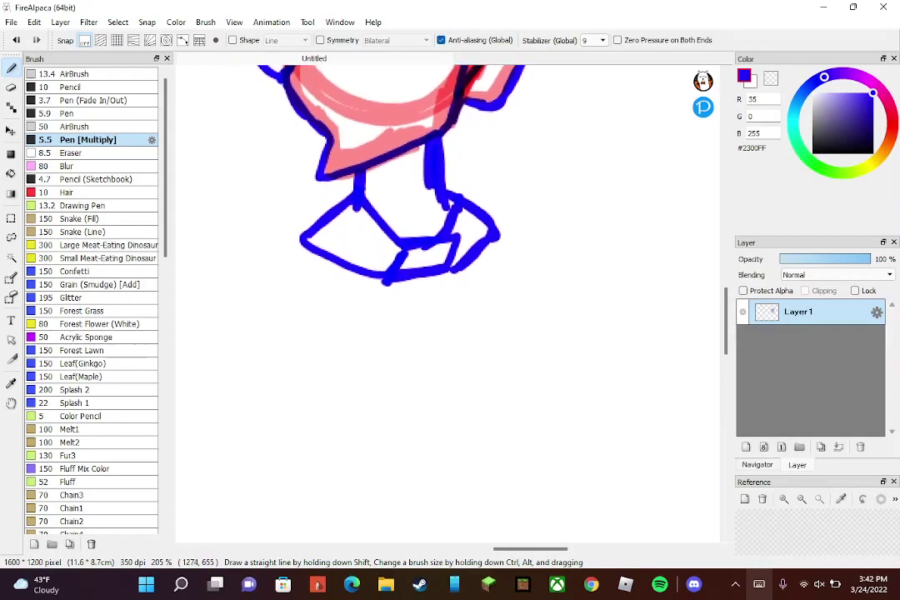
- Draw two notched jacket lapels from the collar to points at the lower chest, with long straight inner edges
mouse_move(306, 242)
mouse_down()
mouse_move(312, 306)
mouse_move(346, 319)
mouse_move(335, 362)
mouse_move(454, 455)
mouse_move(400, 279)
mouse_move(407, 427)
mouse_move(464, 375)
mouse_move(491, 224)
mouse_move(455, 225)
mouse_up()
scroll(491, 185, right, 2)
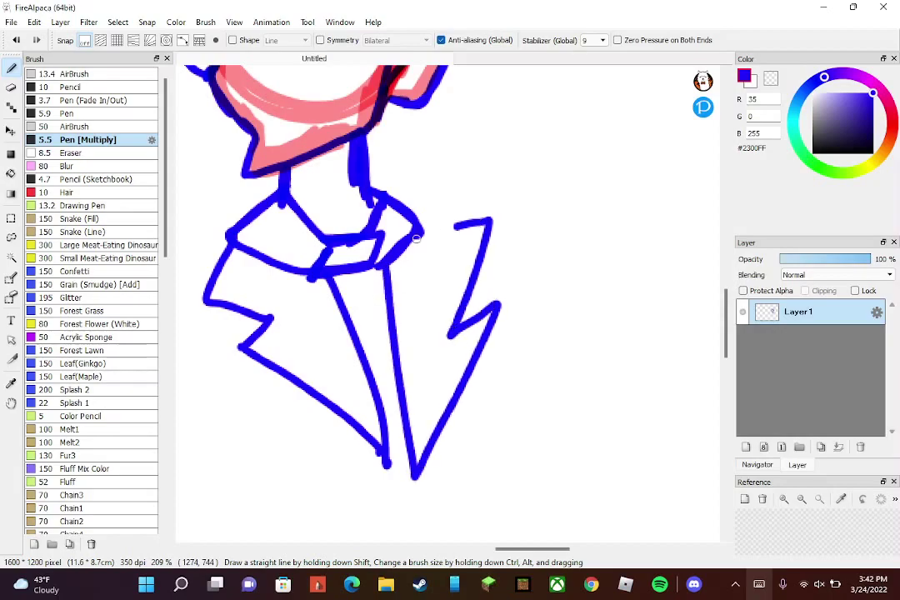
key(ctrl+z)
mouse_move(380, 267)
mouse_down()
mouse_move(417, 426)
mouse_move(448, 308)
mouse_move(433, 319)
mouse_move(470, 247)
mouse_move(412, 214)
mouse_up()
scroll(419, 148, up, 1)
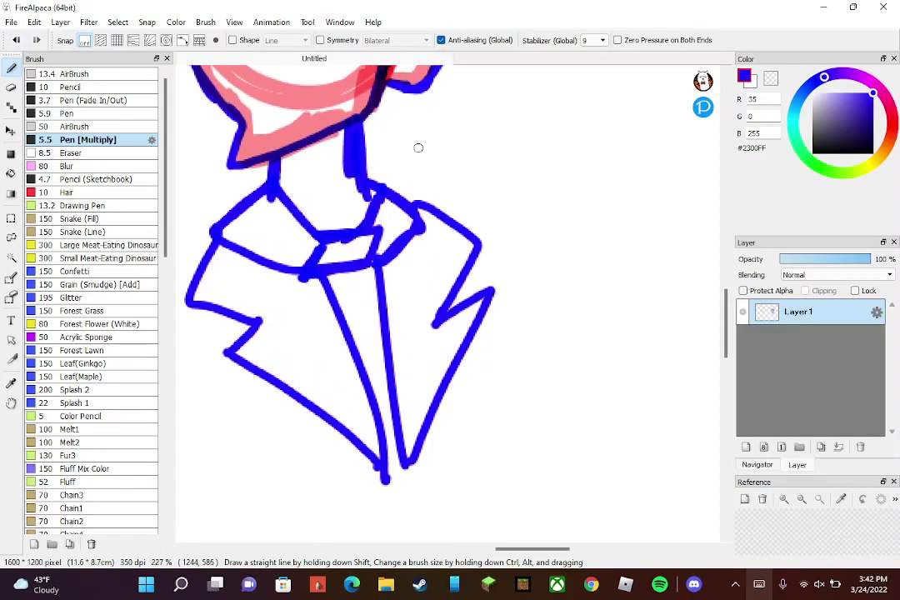
- Draw the left shoulder from the lapel and a straight outer line down the upper arm
scroll(418, 148, down, 3)
mouse_move(305, 214)
mouse_down()
mouse_move(230, 265)
mouse_move(224, 427)
mouse_up()
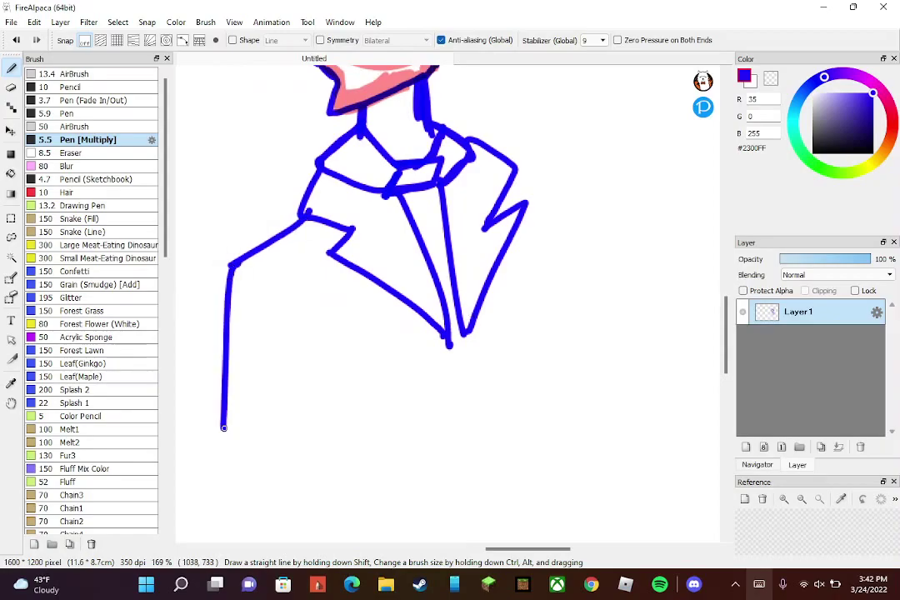
key(super+Tab)
key(Escape)
drag(230, 422, 225, 469)
click(16, 40)
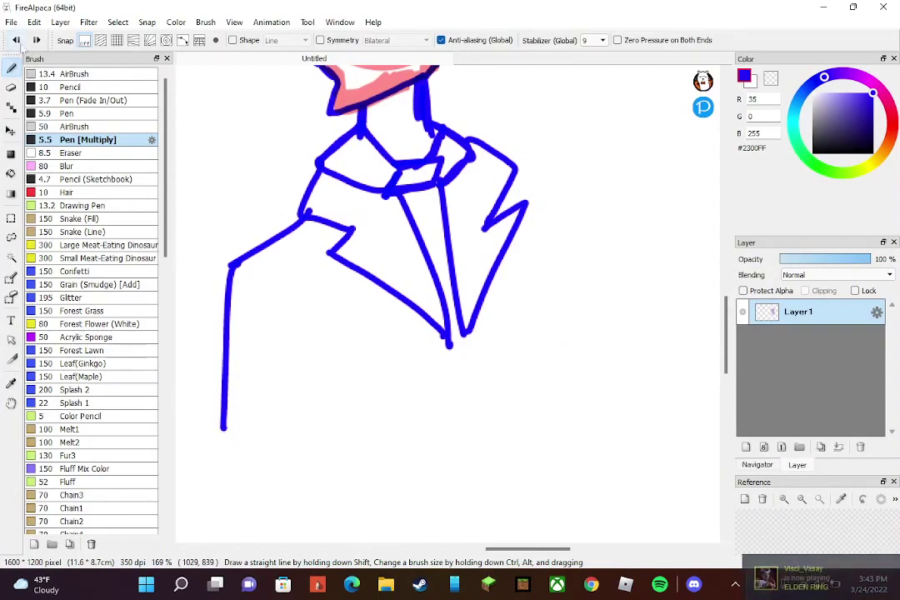
- Try to extend the outer arm line downward and curve it into a bottom edge, and undo the strokes
mouse_move(226, 416)
mouse_down()
mouse_move(227, 479)
mouse_move(389, 501)
mouse_move(464, 493)
mouse_up()
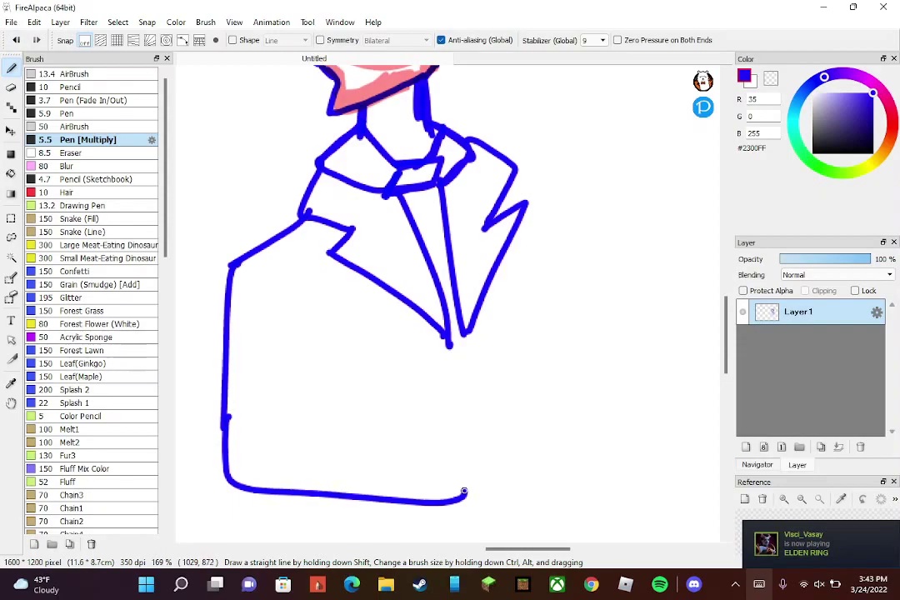
scroll(425, 382, down, 2)
key(ctrl+z)
mouse_move(264, 358)
mouse_down()
mouse_move(266, 399)
mouse_move(266, 372)
mouse_move(266, 407)
mouse_move(260, 376)
mouse_move(267, 438)
mouse_move(426, 461)
mouse_move(270, 443)
mouse_up()
key(ctrl+z)
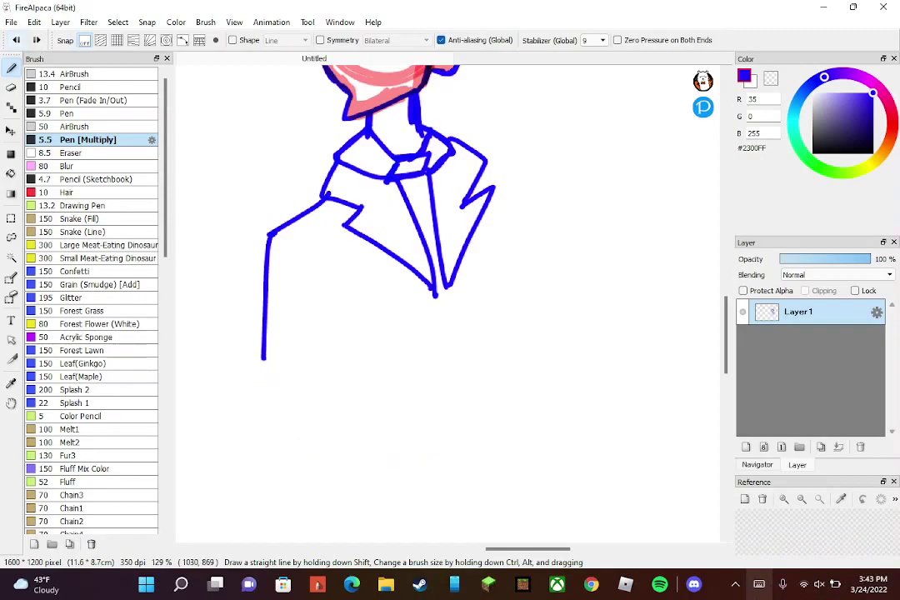
- Try to continue the arm line at a rotated view down to a slanted bottom edge, and undo the strokes
scroll(440, 415, up, 2)
drag(380, 177, 303, 253)
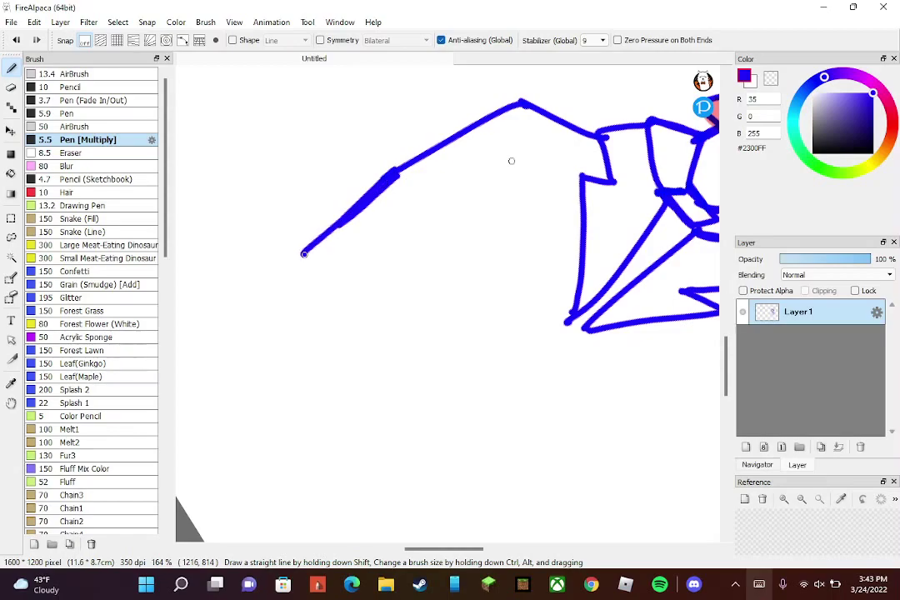
key(ctrl+z)
mouse_move(380, 178)
mouse_down()
mouse_move(300, 240)
mouse_move(424, 149)
mouse_move(301, 232)
mouse_move(524, 94)
mouse_move(423, 355)
mouse_move(510, 439)
mouse_up()
mouse_move(434, 363)
mouse_down()
mouse_move(483, 283)
mouse_move(309, 202)
mouse_up()
drag(378, 177, 327, 214)
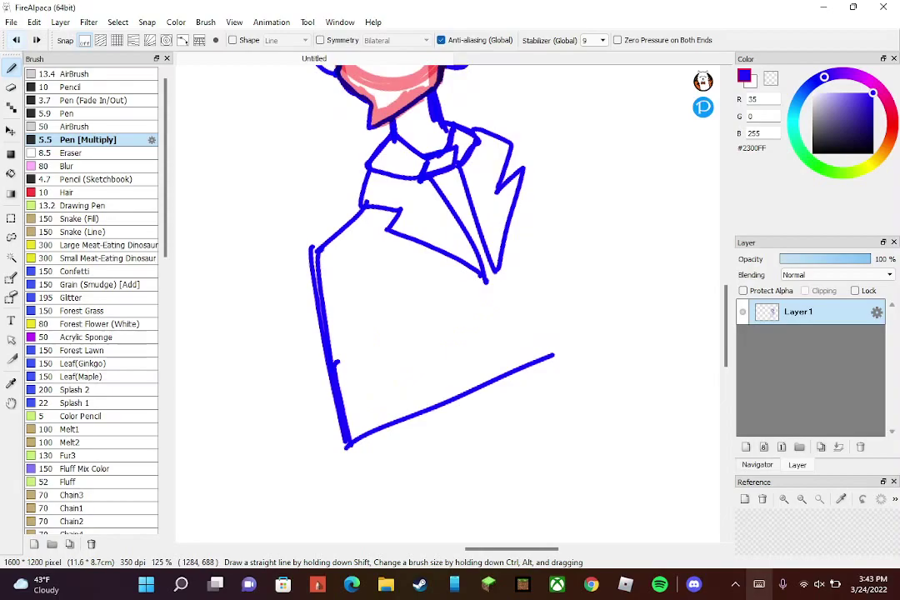
click(16, 39)
click(16, 39)
- Draw the bent forearm sleeve across the torso with a squared cuff, an inner upper-arm line and folds at the elbow
scroll(454, 312, up, 3)
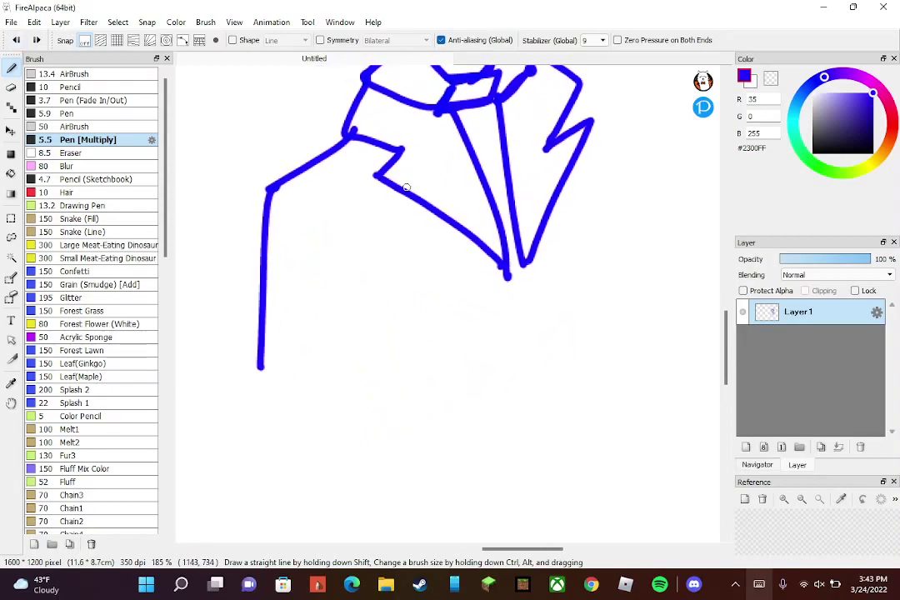
mouse_move(462, 433)
mouse_down()
mouse_move(299, 386)
mouse_move(258, 365)
mouse_move(450, 457)
mouse_up()
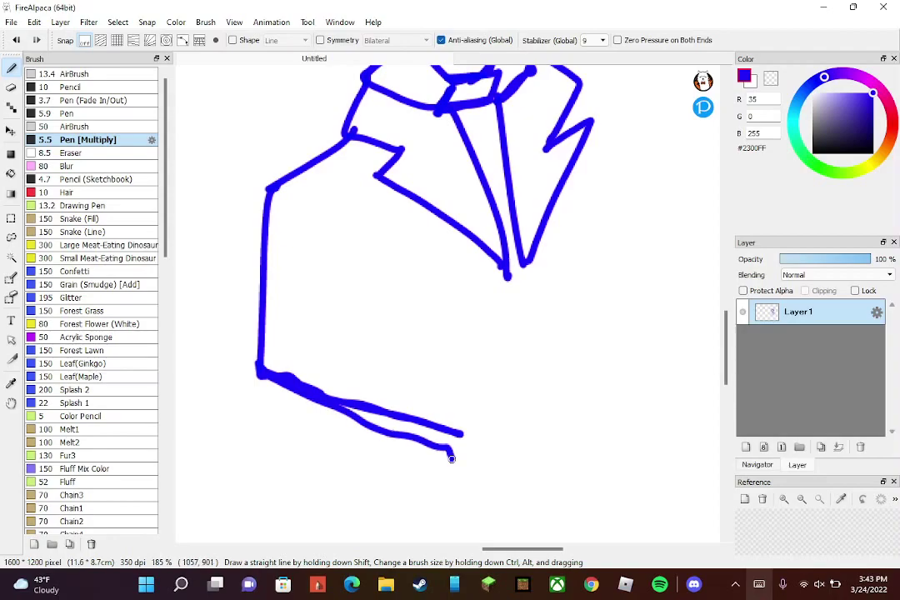
key(ctrl+z)
mouse_move(260, 367)
mouse_down()
mouse_move(455, 475)
mouse_move(476, 374)
mouse_move(333, 346)
mouse_move(378, 361)
mouse_move(318, 348)
mouse_move(305, 379)
mouse_up()
mouse_move(338, 347)
mouse_down()
mouse_move(329, 230)
mouse_move(328, 285)
mouse_move(340, 331)
mouse_move(317, 355)
mouse_move(310, 393)
mouse_up()
scroll(460, 341, down, 1)
scroll(460, 341, up, 1)
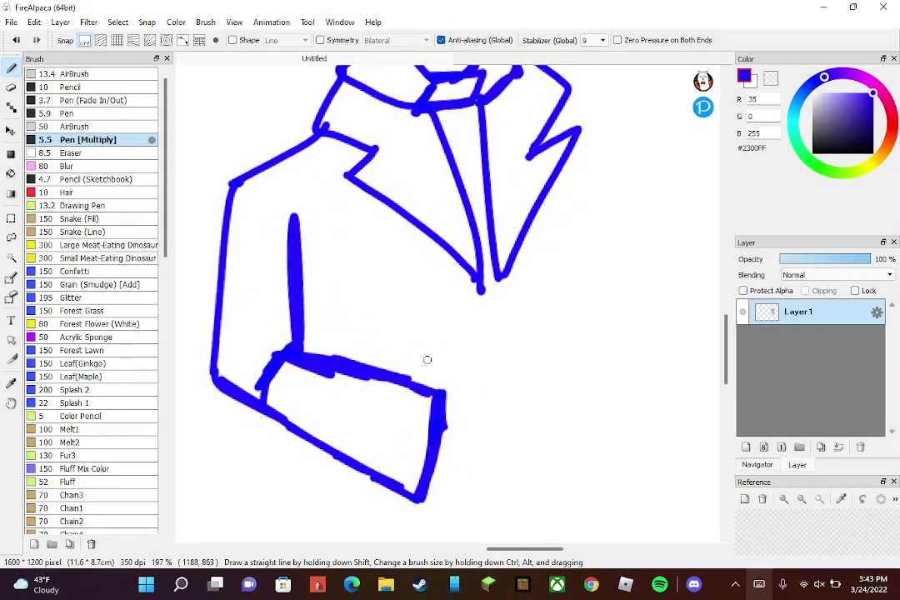
click(16, 40)
mouse_move(302, 346)
mouse_down()
mouse_move(292, 217)
mouse_move(300, 350)
mouse_move(274, 372)
mouse_up()
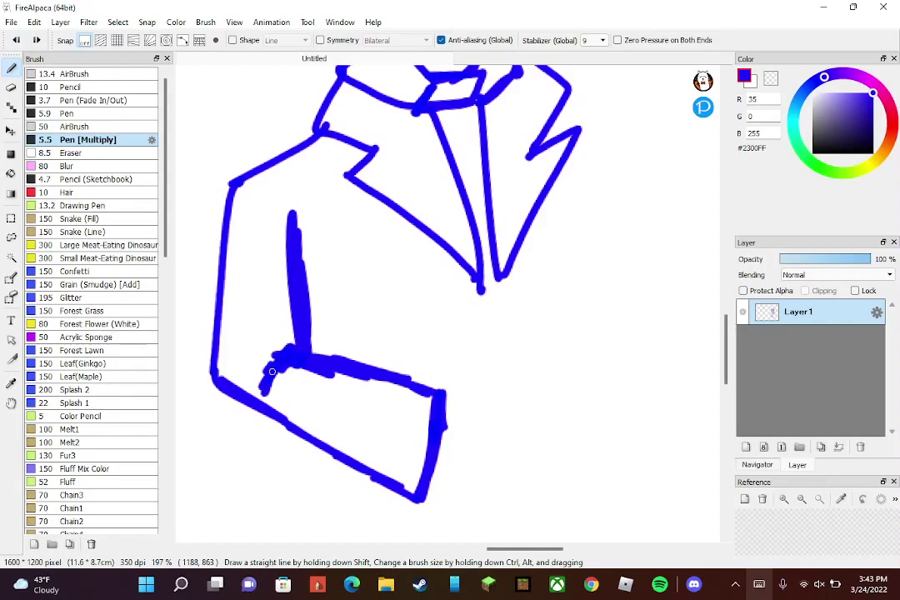
- Add a triangular fold at the inner elbow, and draw the coat's lower side, hem and curved front edge
scroll(347, 320, down, 3)
mouse_move(296, 325)
mouse_down()
mouse_move(265, 269)
mouse_move(288, 320)
mouse_move(209, 397)
mouse_move(327, 449)
mouse_move(363, 328)
mouse_move(364, 239)
mouse_up()
scroll(388, 298, down, 2)
scroll(408, 410, up, 3)
mouse_move(282, 373)
mouse_down()
mouse_move(223, 377)
mouse_move(332, 391)
mouse_up()
scroll(332, 392, down, 5)
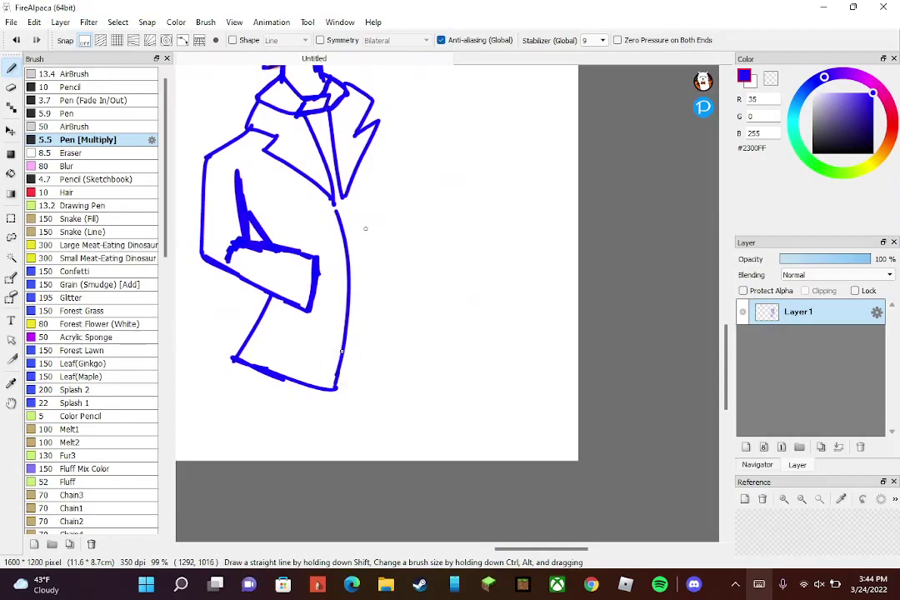
- Move the whole character drawing up and left toward the middle of the canvas, and return to the brush
scroll(421, 320, down, 5)
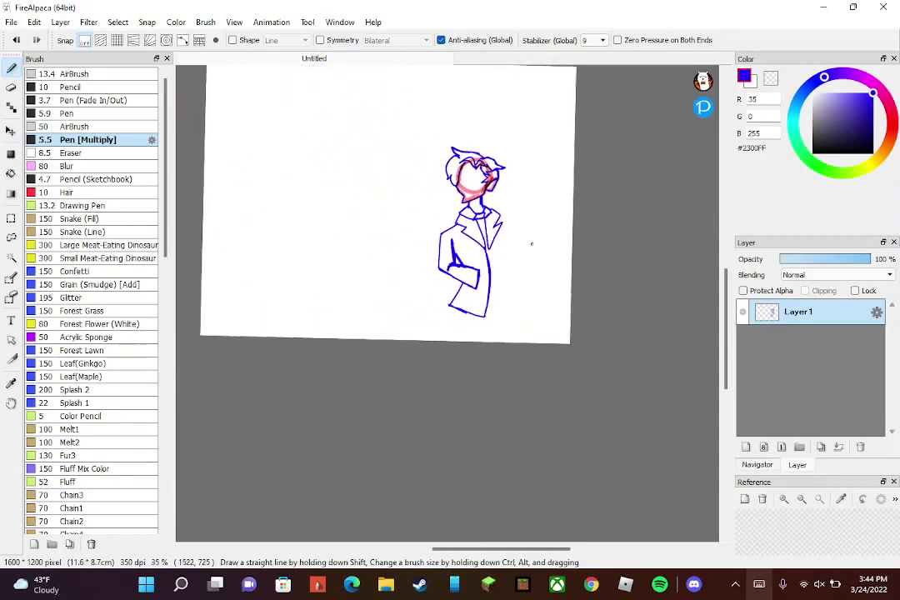
key(v)
drag(481, 245, 382, 195)
scroll(384, 170, up, 2)
scroll(384, 200, down, 1)
key(b)
- Try two short lines extending from the right of the coat's front edge, and undo them
scroll(446, 383, up, 3)
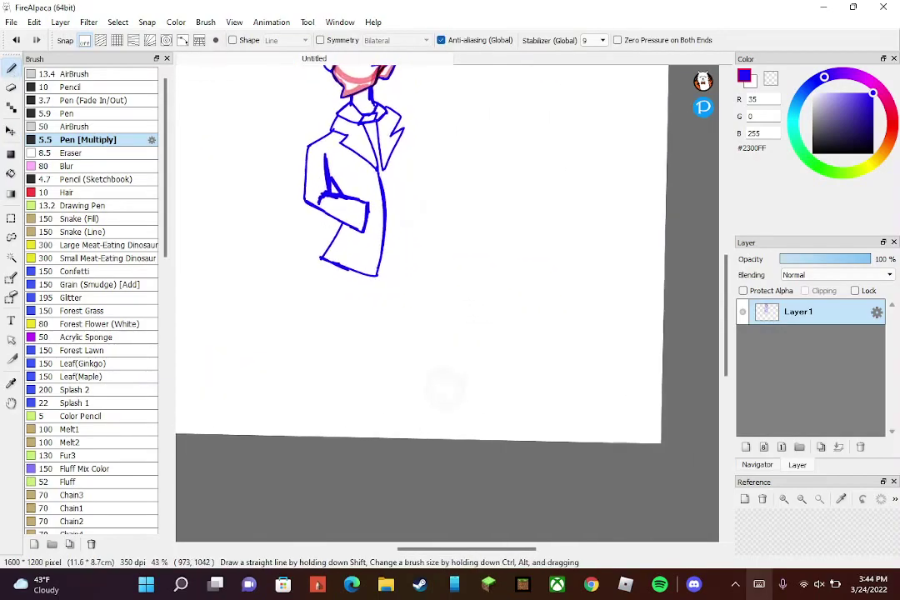
scroll(410, 185, up, 4)
scroll(406, 377, down, 2)
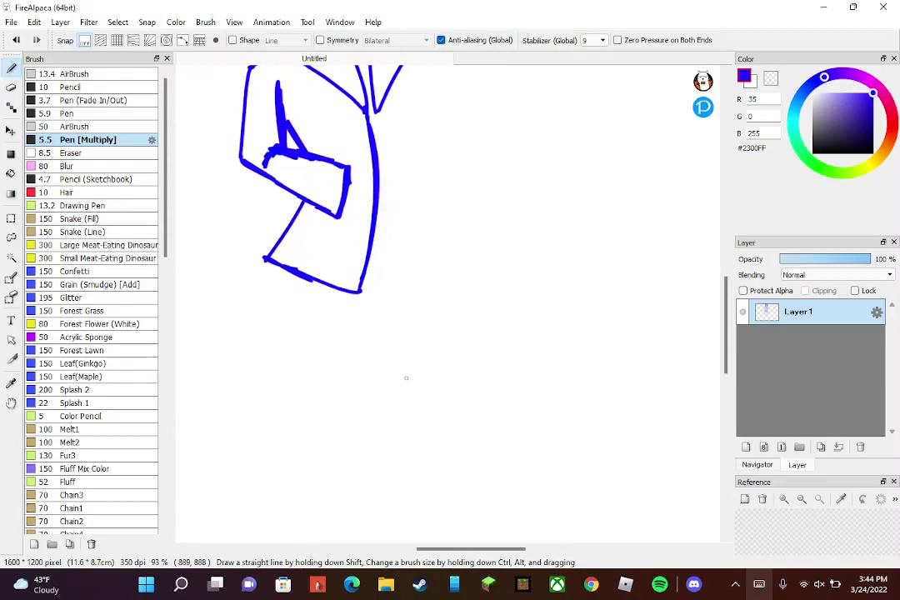
mouse_move(406, 378)
mouse_down()
mouse_move(358, 432)
mouse_move(404, 397)
mouse_up()
scroll(405, 377, up, 3)
scroll(360, 228, up, 2)
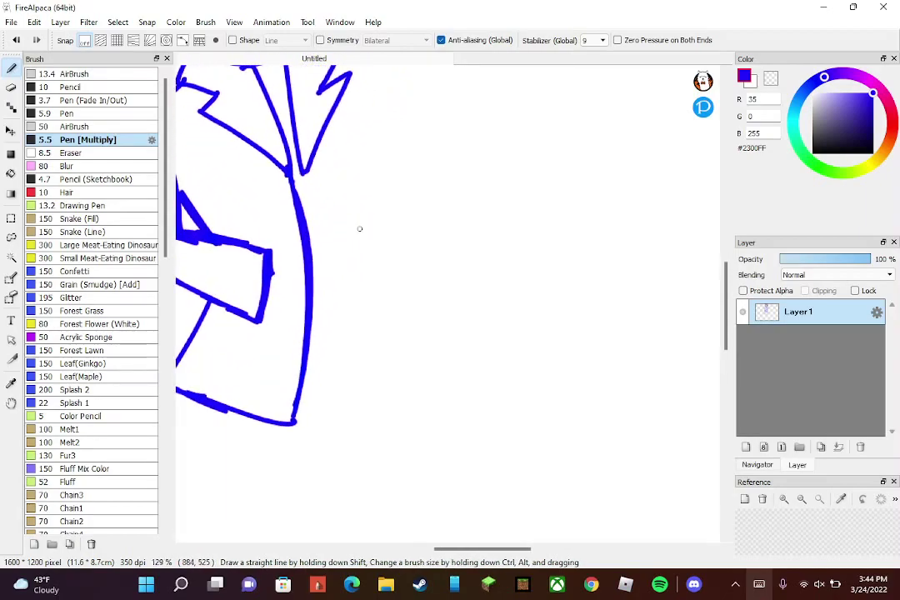
drag(311, 305, 339, 305)
drag(309, 335, 337, 324)
scroll(372, 200, up, 2)
scroll(314, 205, down, 3)
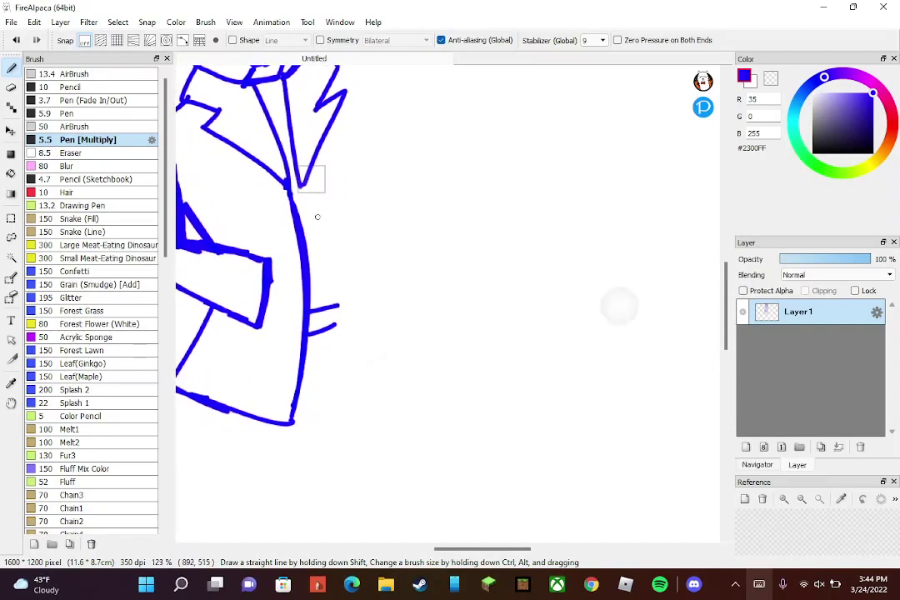
key(ctrl+z)
key(ctrl+z)
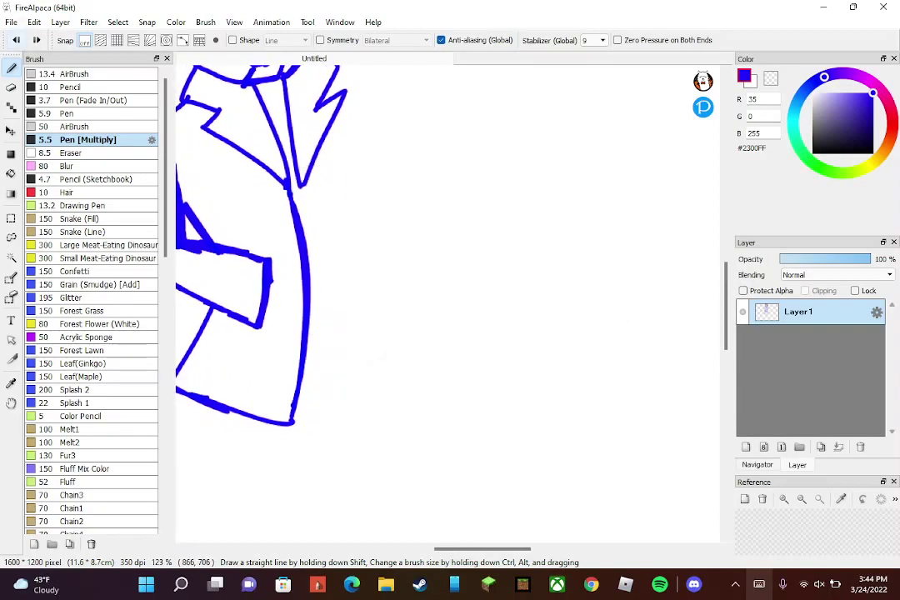
- Try to draw the coat's other side from the right lapel tip along the front edge, stepping back and forth through the strokes
mouse_move(307, 184)
mouse_down()
mouse_move(285, 420)
mouse_move(431, 375)
mouse_move(363, 311)
mouse_move(353, 285)
mouse_move(388, 151)
mouse_up()
scroll(389, 150, down, 2)
scroll(396, 172, up, 1)
click(16, 40)
click(16, 40)
key(ctrl+z)
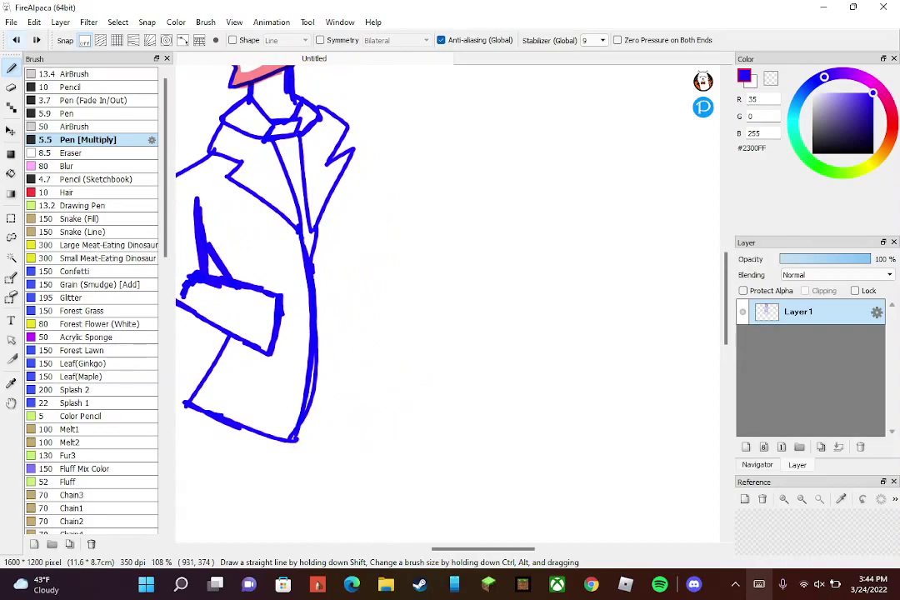
key(ctrl+z)
key(ctrl+y)
key(ctrl+y)
key(ctrl+z)
scroll(409, 314, down, 1)
key(ctrl+z)
key(ctrl+z)
key(ctrl+y)
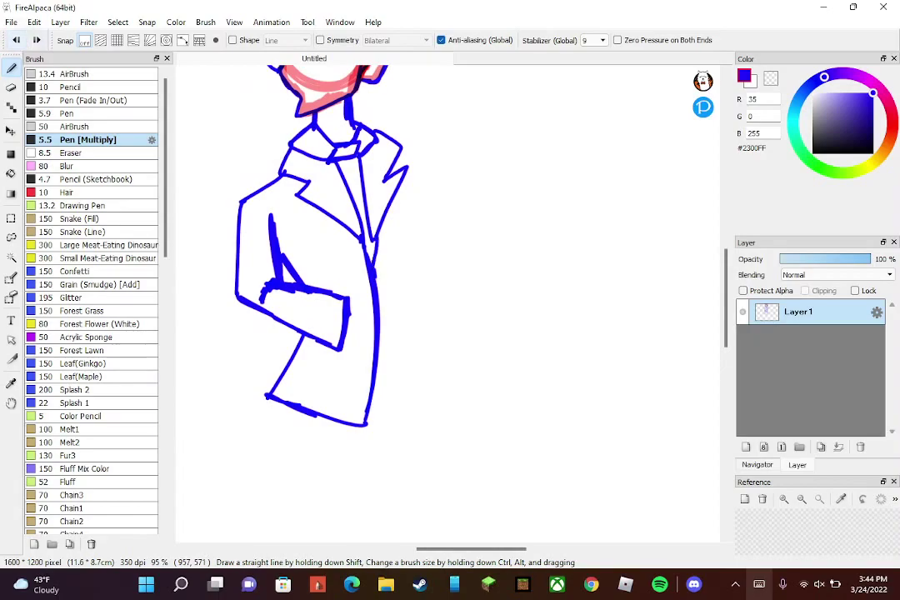
- Undo the remaining right-side coat stroke, the move of the drawing and the last touch-ups on the coat's hem and front edge
key(ctrl+z)
drag(409, 314, 410, 324)
drag(193, 116, 460, 307)
scroll(373, 293, down, 2)
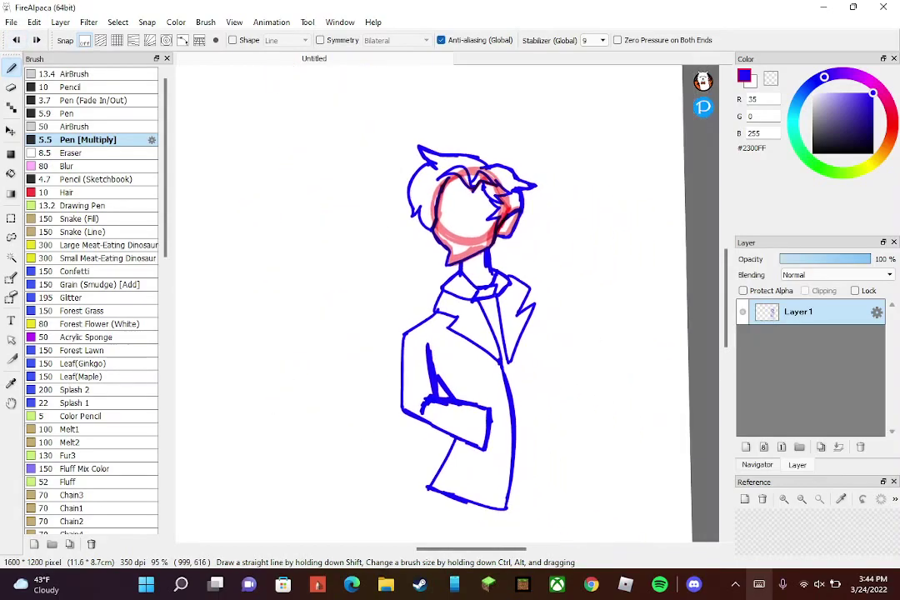
drag(374, 293, 310, 239)
key(ctrl+z)
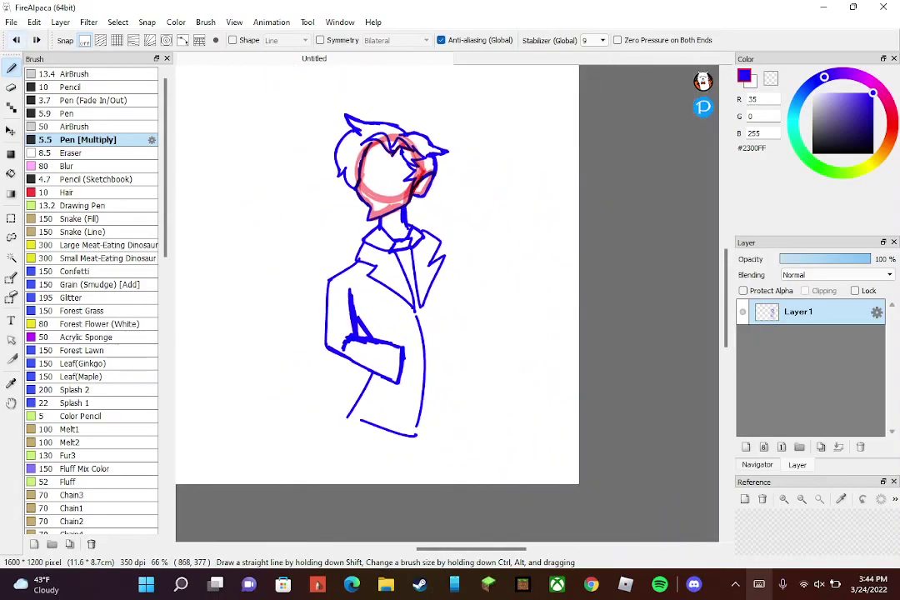
- Undo the coat's long front edge and hem strokes, keeping the short line below the bent forearm
key(ctrl+z)
key(ctrl+z)
scroll(538, 267, down, 2)
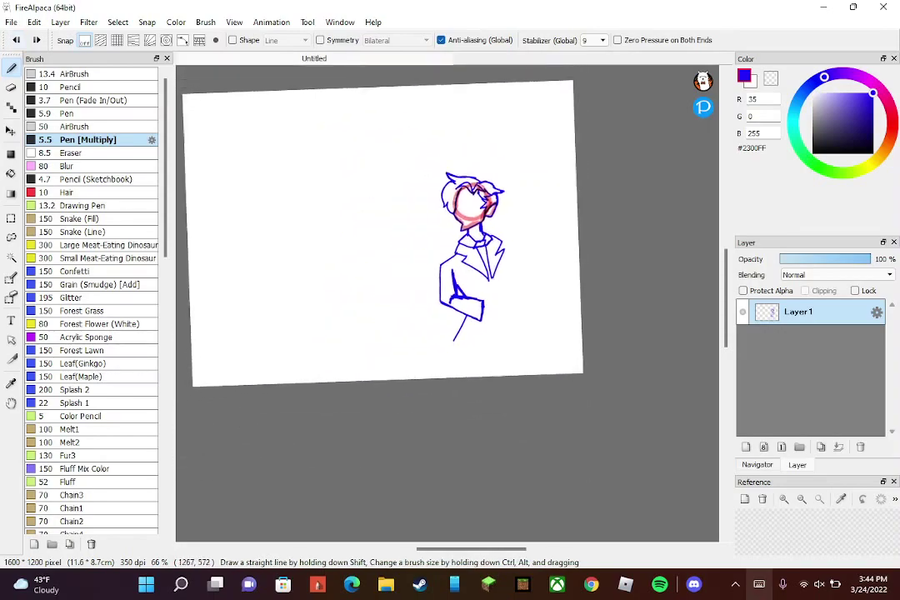
- Move the whole character drawing to the upper left area of the canvas and return to the brush
key(v)
mouse_move(454, 202)
mouse_down()
mouse_move(335, 118)
mouse_move(315, 119)
mouse_up()
key(ctrl+z)
drag(455, 202, 304, 140)
click(11, 68)
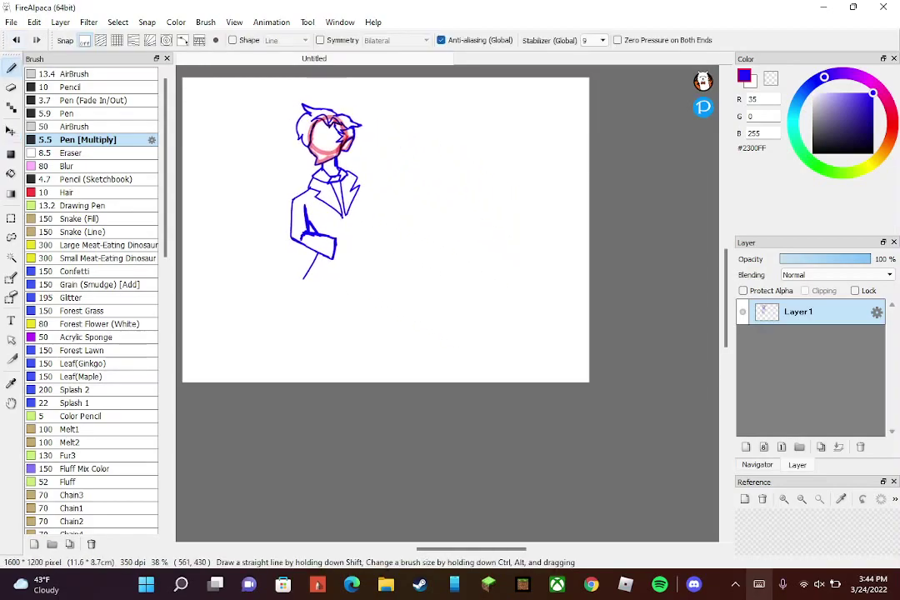
- Draw the left coat half's front edge from the lapel tip past the sleeve end, and close its slanted hem
scroll(314, 265, up, 5)
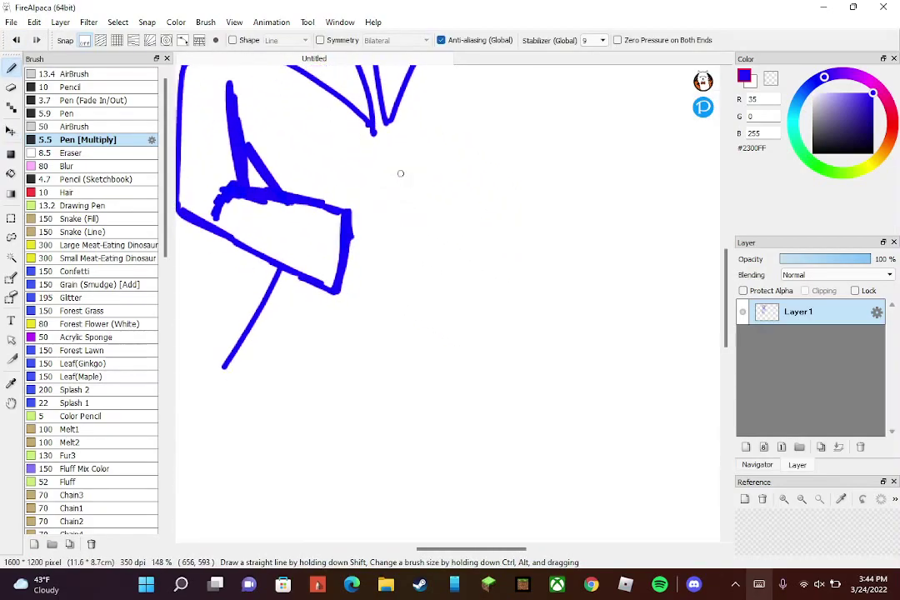
drag(372, 129, 326, 435)
drag(225, 365, 327, 448)
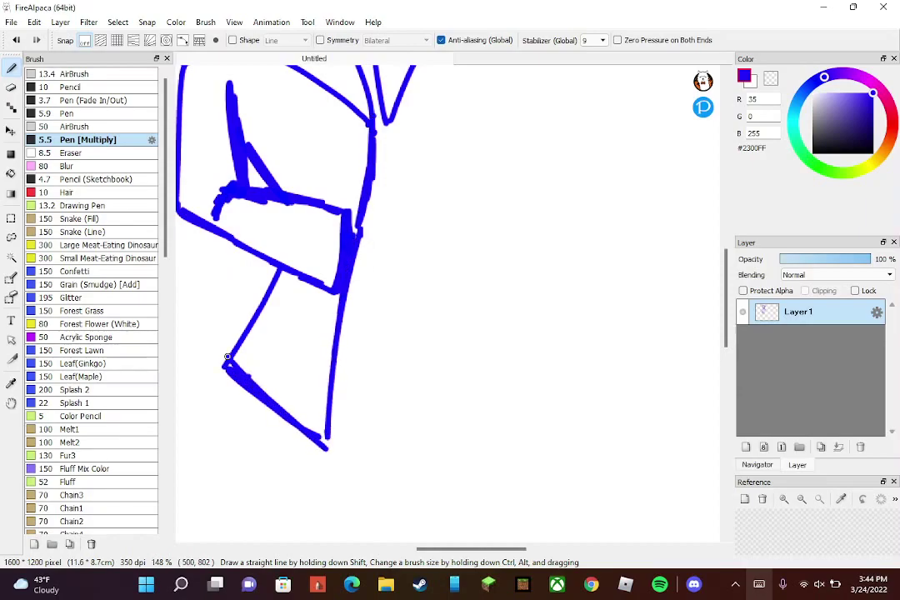
- Try two short strokes extending from the sleeve's open end, and undo them
scroll(353, 154, up, 1)
drag(269, 306, 344, 301)
drag(285, 262, 358, 285)
scroll(348, 169, up, 1)
key(ctrl+z)
key(ctrl+z)
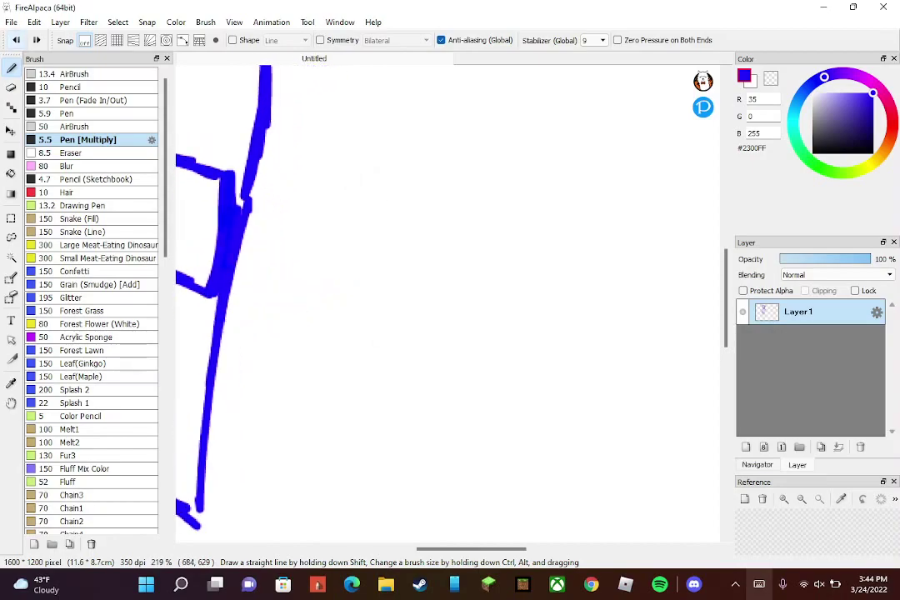
- Draw a small four-sided cuff at the bent arm's sleeve end and add ribbing lines across it
mouse_move(241, 200)
mouse_down()
mouse_move(309, 205)
mouse_move(255, 196)
mouse_move(279, 213)
mouse_up()
key(ctrl+z)
drag(231, 289, 271, 241)
mouse_move(283, 205)
mouse_down()
mouse_move(258, 286)
mouse_move(266, 282)
mouse_up()
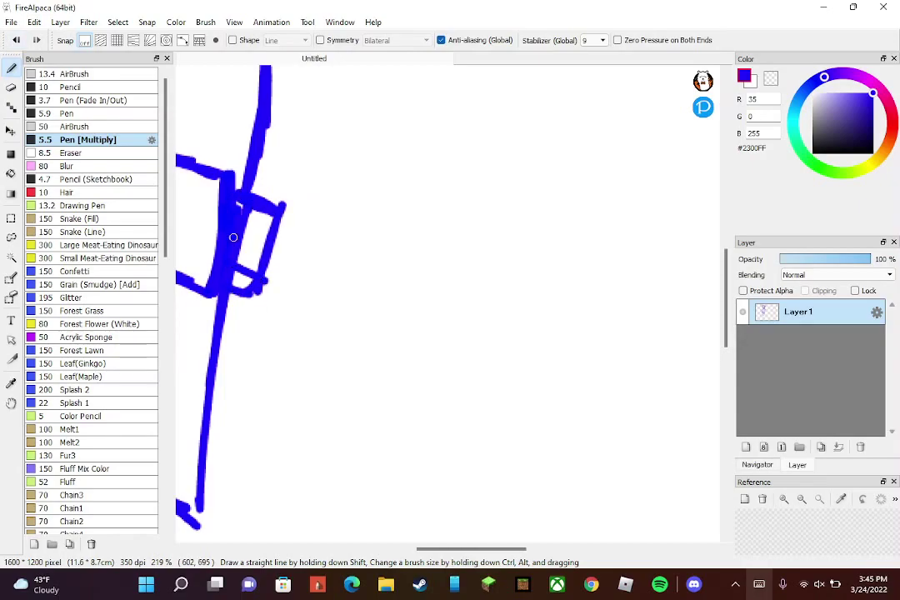
drag(233, 238, 267, 257)
drag(244, 220, 277, 239)
- Draw a hand hanging from the cuff with an extended thumb and four fingers, and slim down the thumb
mouse_move(258, 292)
mouse_down()
mouse_move(280, 368)
mouse_move(284, 354)
mouse_move(282, 361)
mouse_move(304, 355)
mouse_move(303, 334)
mouse_move(324, 320)
mouse_move(316, 378)
mouse_move(332, 363)
mouse_move(361, 279)
mouse_move(281, 209)
mouse_up()
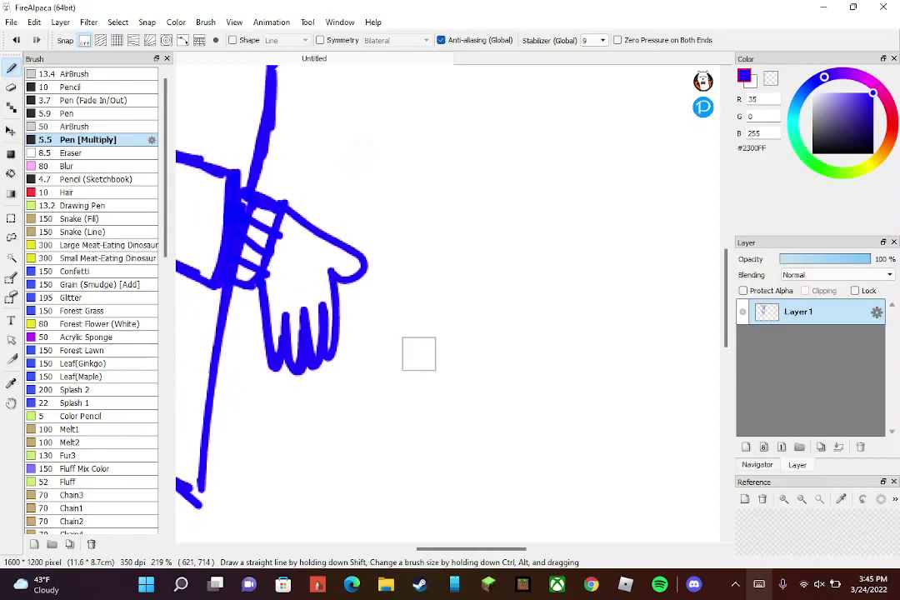
scroll(419, 354, up, 1)
mouse_move(322, 290)
mouse_down()
mouse_move(341, 305)
mouse_move(242, 223)
mouse_up()
scroll(402, 356, down, 1)
scroll(402, 355, down, 5)
scroll(372, 233, up, 3)
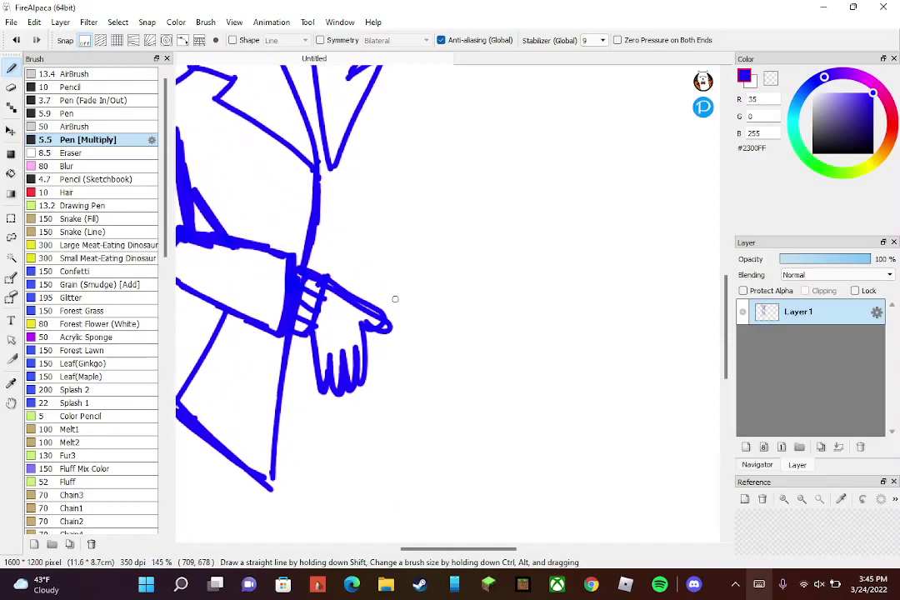
- Draw a narrow pointed shape from the right lapel's tip down to the coat's front edge
scroll(395, 299, up, 2)
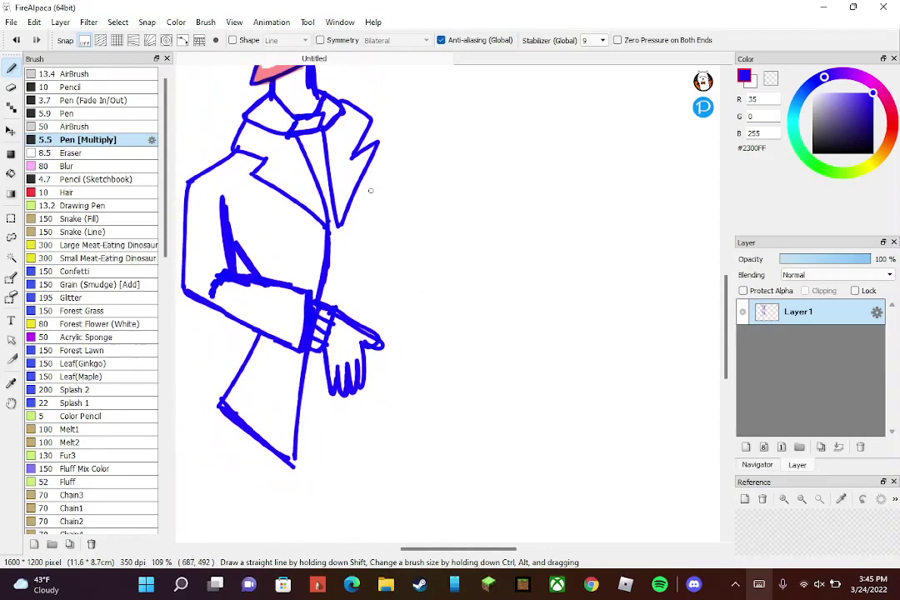
mouse_move(313, 301)
mouse_down()
mouse_move(326, 317)
mouse_move(325, 229)
mouse_up()
scroll(333, 250, down, 4)
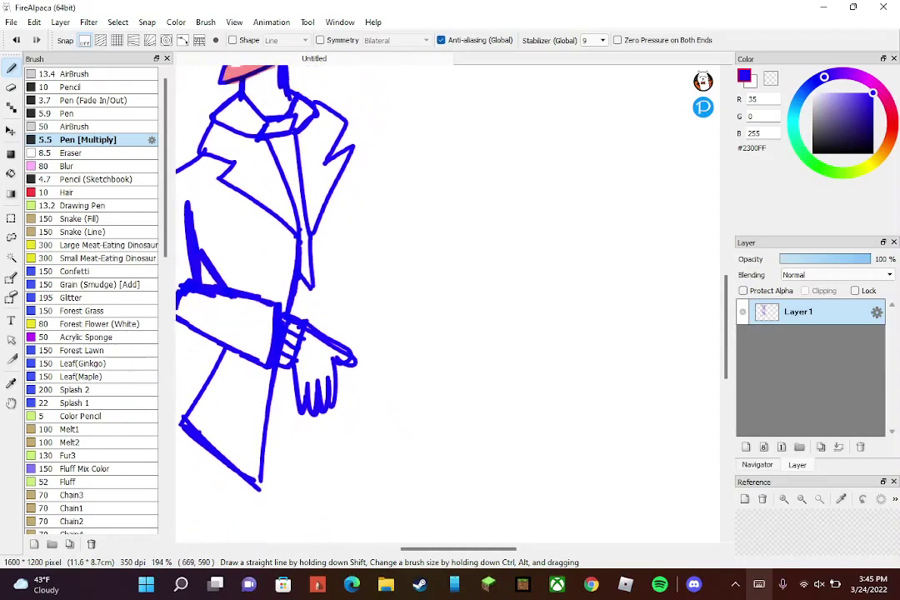
scroll(376, 286, up, 1)
scroll(377, 287, up, 2)
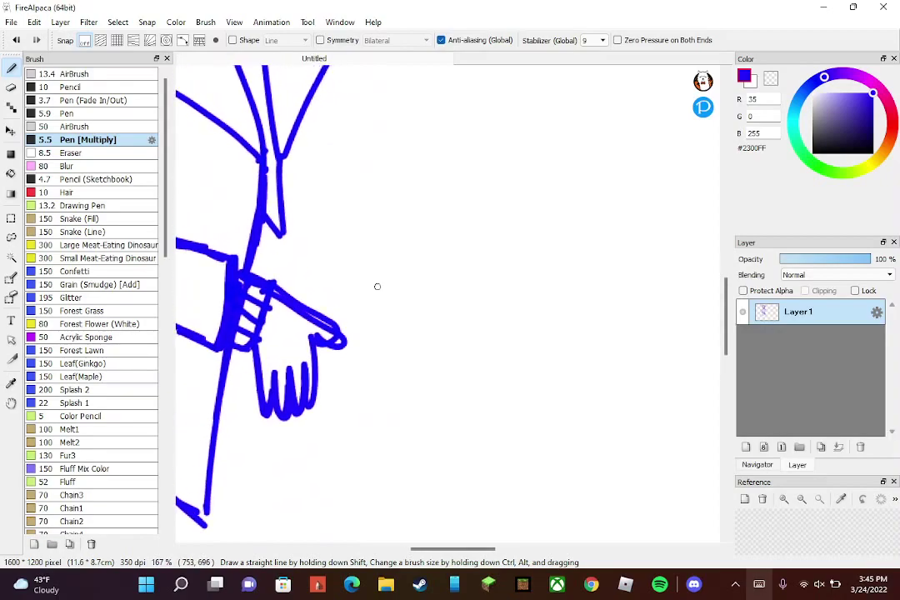
- Try to draw a waist band above the hand and the coat's right half with front edge, hem and side
drag(268, 269, 286, 281)
mouse_move(311, 279)
mouse_down()
mouse_move(274, 280)
mouse_move(318, 293)
mouse_move(325, 276)
mouse_move(259, 285)
mouse_up()
mouse_move(287, 163)
mouse_down()
mouse_move(325, 287)
mouse_move(318, 278)
mouse_move(340, 265)
mouse_move(311, 261)
mouse_move(307, 278)
mouse_move(332, 263)
mouse_move(339, 269)
mouse_move(315, 278)
mouse_move(329, 278)
mouse_move(355, 356)
mouse_move(349, 339)
mouse_move(387, 375)
mouse_move(456, 306)
mouse_move(386, 365)
mouse_up()
scroll(345, 204, down, 1)
scroll(329, 279, down, 2)
drag(438, 325, 459, 304)
drag(459, 303, 393, 247)
mouse_move(441, 283)
mouse_down()
mouse_move(365, 211)
mouse_move(356, 186)
mouse_move(359, 78)
mouse_up()
scroll(448, 303, down, 2)
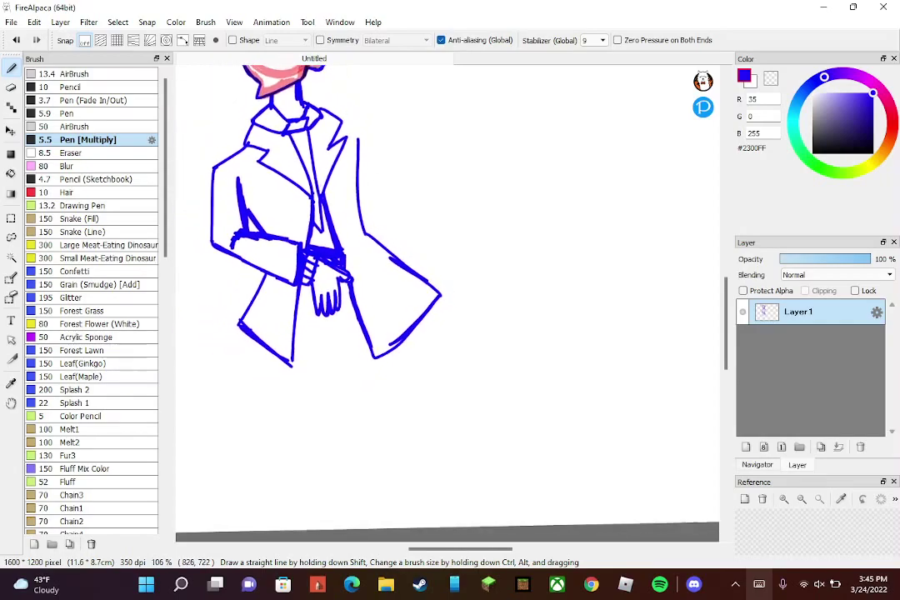
- Undo the waist band and all strokes of the coat's right half
scroll(386, 168, up, 2)
key(ctrl+z)
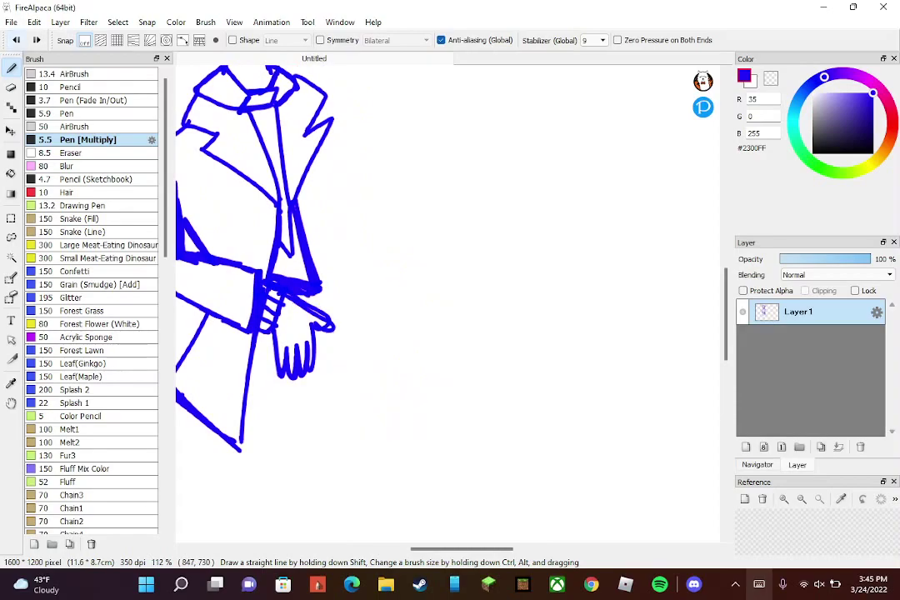
key(ctrl+z)
key(ctrl+z)
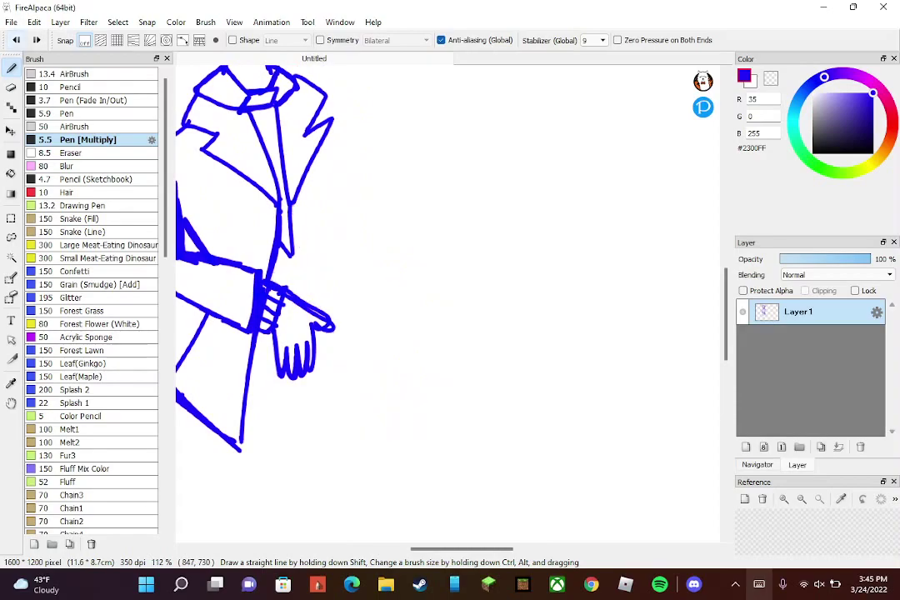
- Draw the coat's right front edge from the lapel tip to the hand and continue it below the fingers
drag(304, 196, 305, 306)
key(ctrl+z)
scroll(372, 309, up, 2)
drag(369, 141, 301, 254)
scroll(389, 340, down, 2)
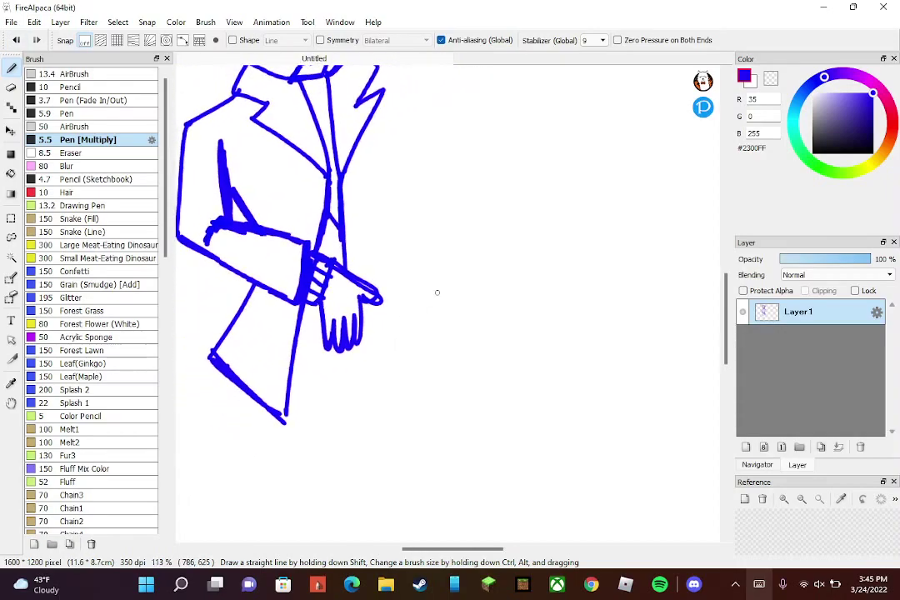
drag(361, 360, 375, 411)
- Try to draw the right coat flap's hem and outer edge, and undo these strokes
mouse_move(376, 418)
mouse_down()
mouse_move(410, 403)
mouse_move(463, 367)
mouse_move(403, 408)
mouse_move(478, 359)
mouse_up()
drag(391, 420, 402, 409)
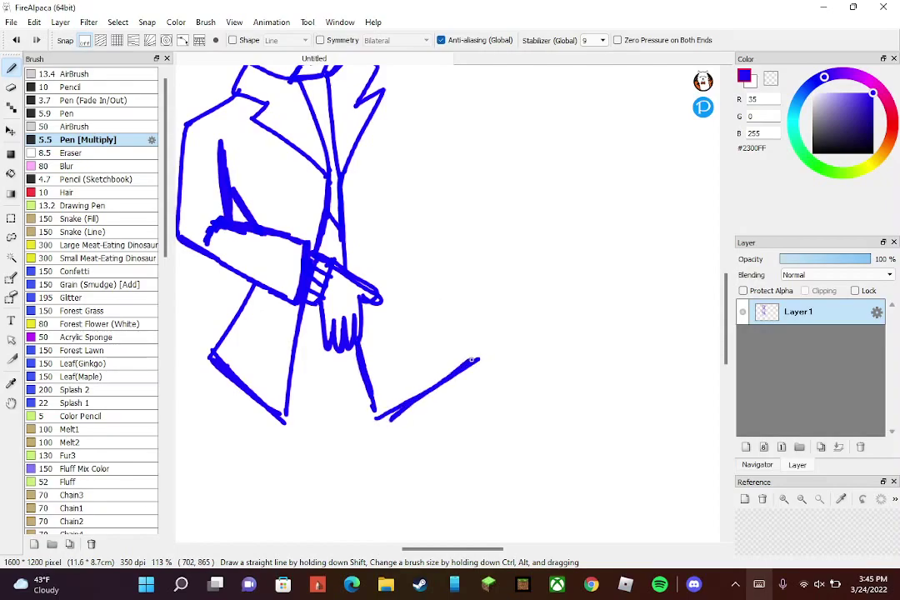
drag(462, 345, 421, 279)
drag(479, 360, 397, 247)
key(ctrl+z)
key(ctrl+z)
key(ctrl+z)
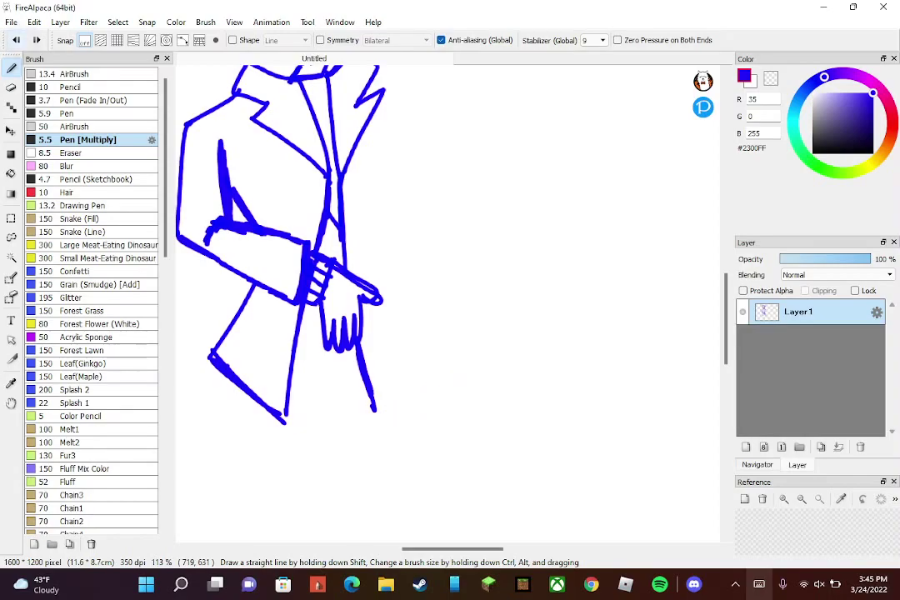
- Extend the left flap's bottom corner and draw the right flap's slanted hem and outer edge up to the waist
drag(287, 413, 286, 430)
mouse_move(375, 410)
mouse_down()
mouse_move(426, 387)
mouse_move(382, 427)
mouse_move(458, 347)
mouse_move(382, 258)
mouse_up()
scroll(413, 417, up, 3)
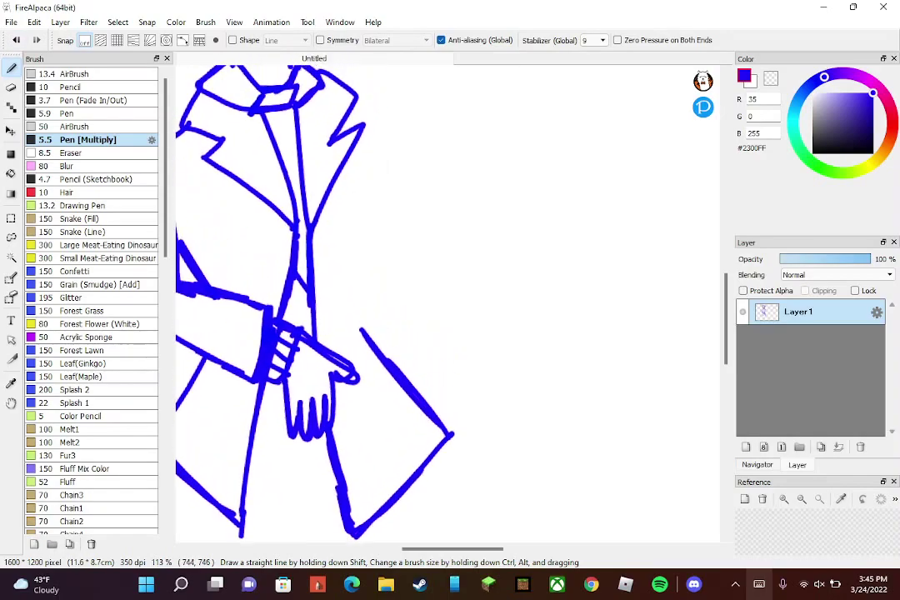
- Try curved outlines from the right waist up to the lapel for the shoulder and arm, and undo them
mouse_move(348, 393)
mouse_down()
mouse_move(390, 307)
mouse_move(346, 105)
mouse_move(332, 93)
mouse_up()
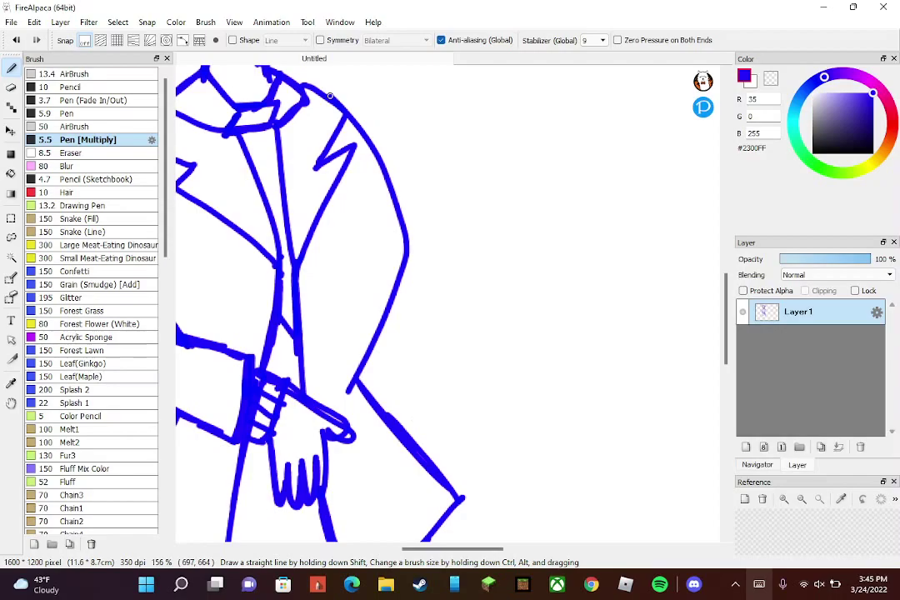
scroll(380, 273, down, 2)
scroll(416, 208, down, 2)
scroll(438, 177, up, 1)
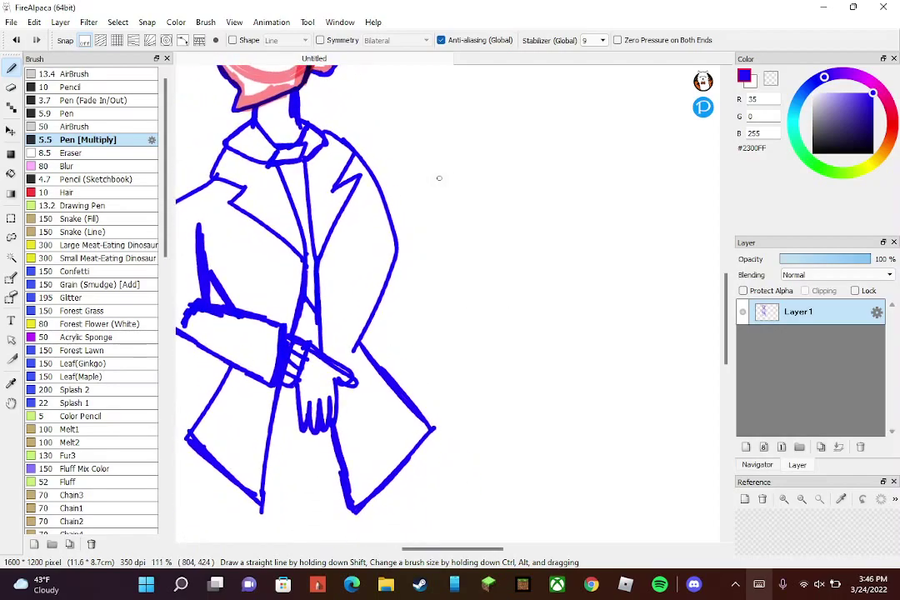
key(ctrl+z)
mouse_move(373, 345)
mouse_down()
mouse_move(377, 256)
mouse_move(361, 158)
mouse_move(346, 151)
mouse_move(390, 168)
mouse_move(353, 333)
mouse_up()
key(ctrl+z)
key(ctrl+z)
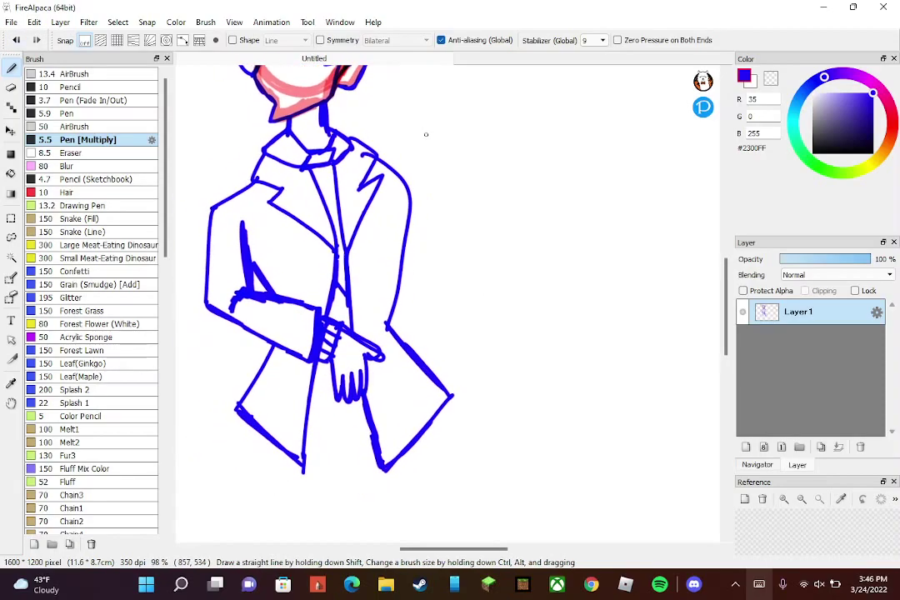
key(ctrl+z)
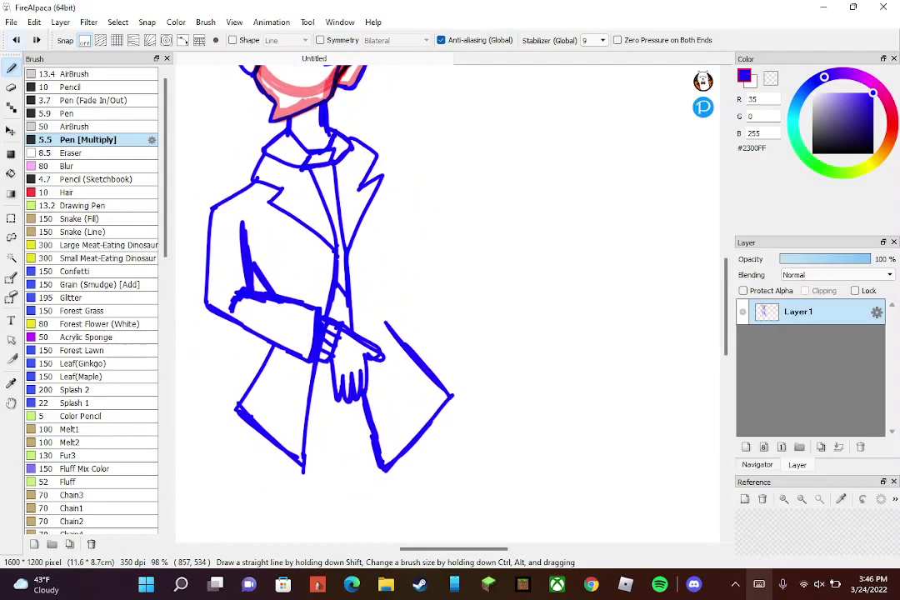
- Draw the coat's inner waist line on the right, and the shoulder with the straight outer sleeve line
drag(387, 326, 396, 195)
drag(377, 154, 434, 184)
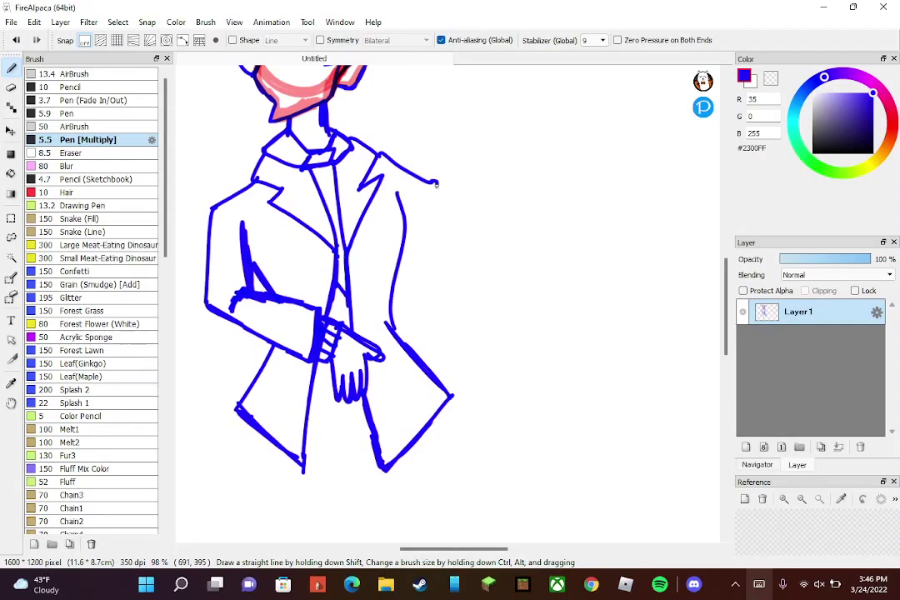
key(ctrl+z)
mouse_move(379, 154)
mouse_down()
mouse_move(421, 167)
mouse_move(416, 358)
mouse_up()
scroll(437, 136, down, 5)
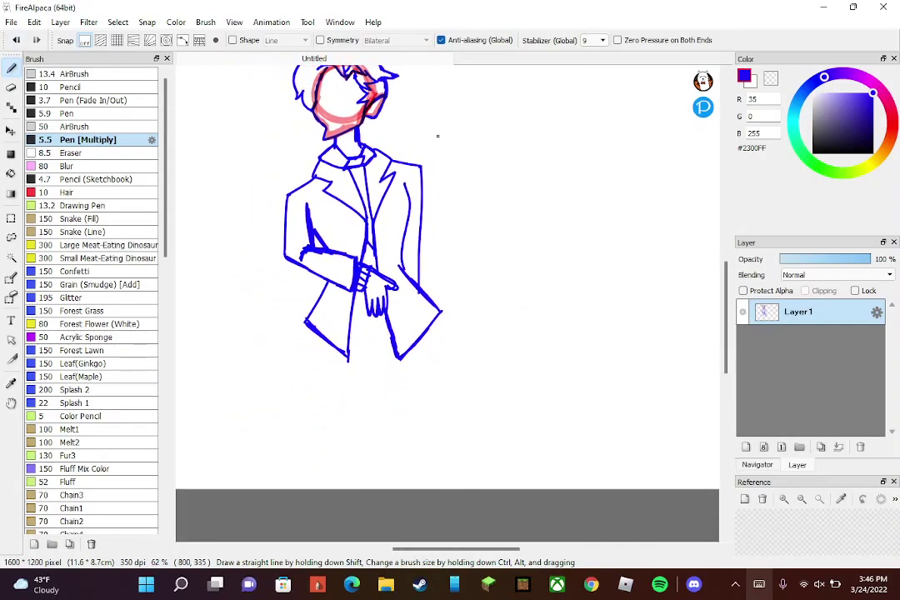
- Draw two parallel belt lines below the fingers, between the coat's front edges
scroll(494, 314, up, 4)
scroll(448, 181, up, 3)
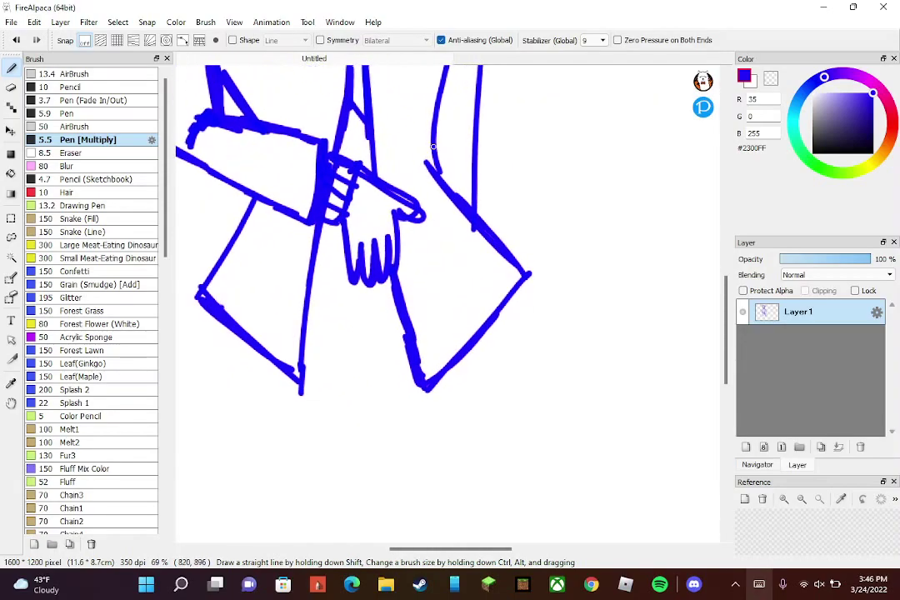
mouse_move(319, 305)
mouse_down()
mouse_move(356, 292)
mouse_move(406, 293)
mouse_up()
key(ctrl+z)
drag(305, 286, 389, 291)
drag(309, 307, 400, 312)
scroll(516, 400, down, 3)
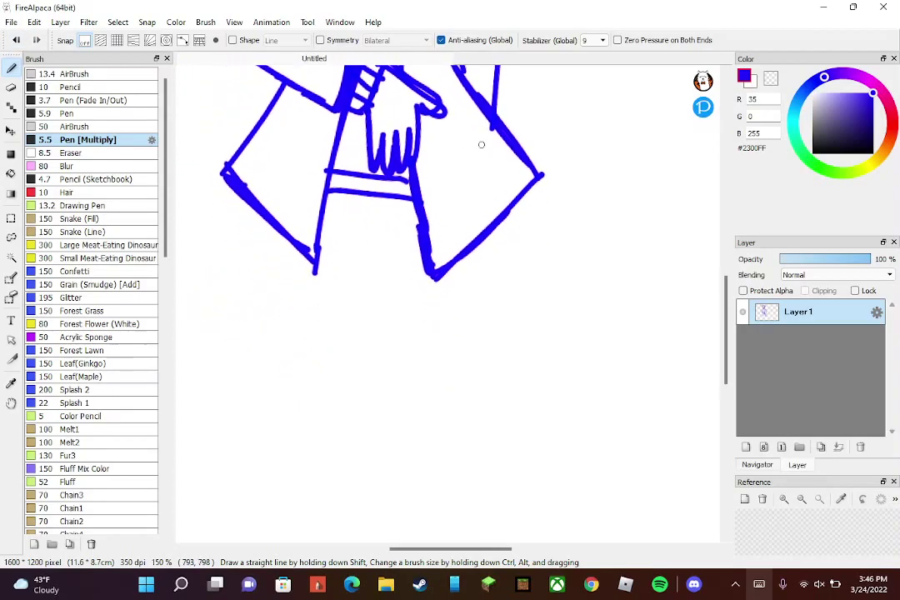
- Draw a V-shaped hem between the coat flaps, try two leg lines below it, and undo the leg lines
drag(320, 263, 367, 289)
scroll(358, 221, down, 5)
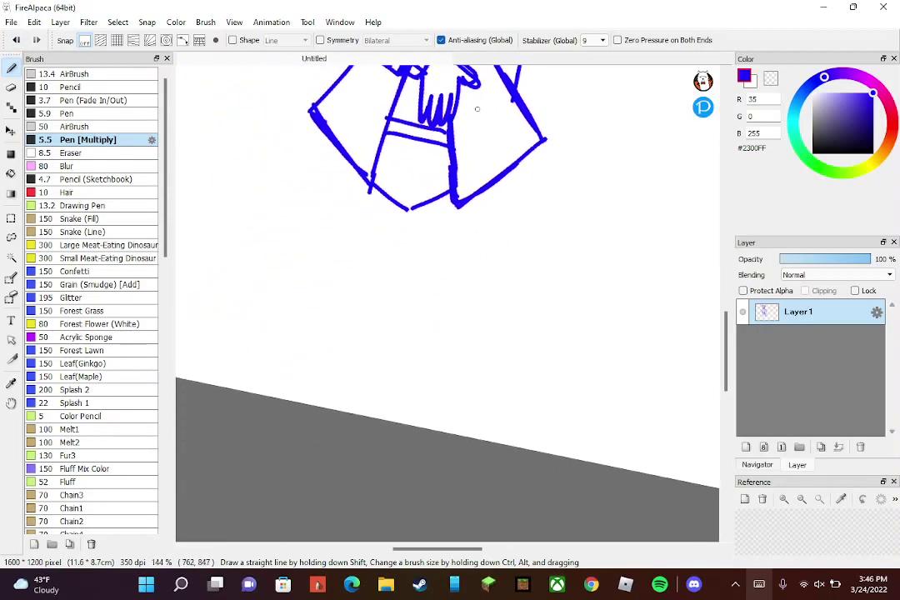
drag(414, 211, 325, 407)
key(ctrl+z)
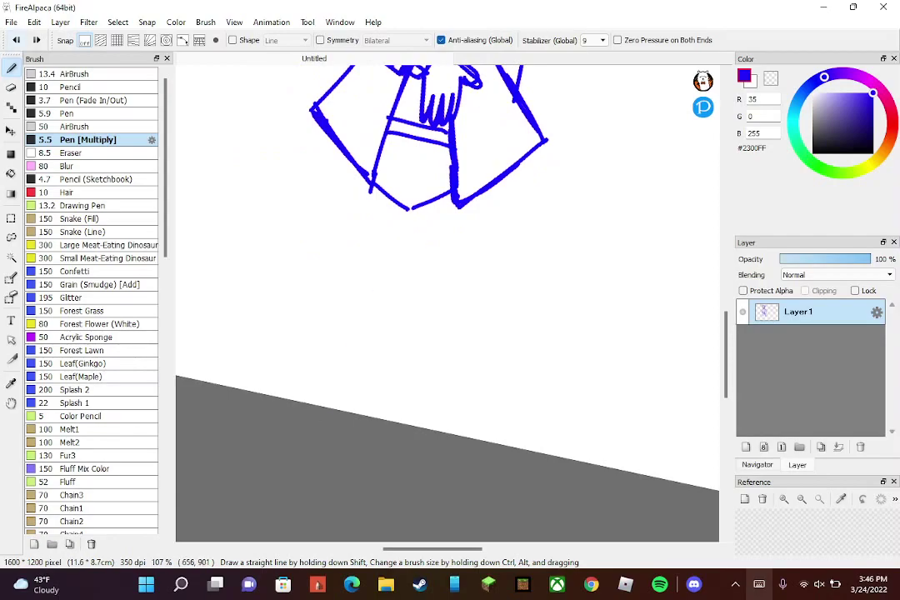
key(ctrl+y)
drag(335, 239, 271, 397)
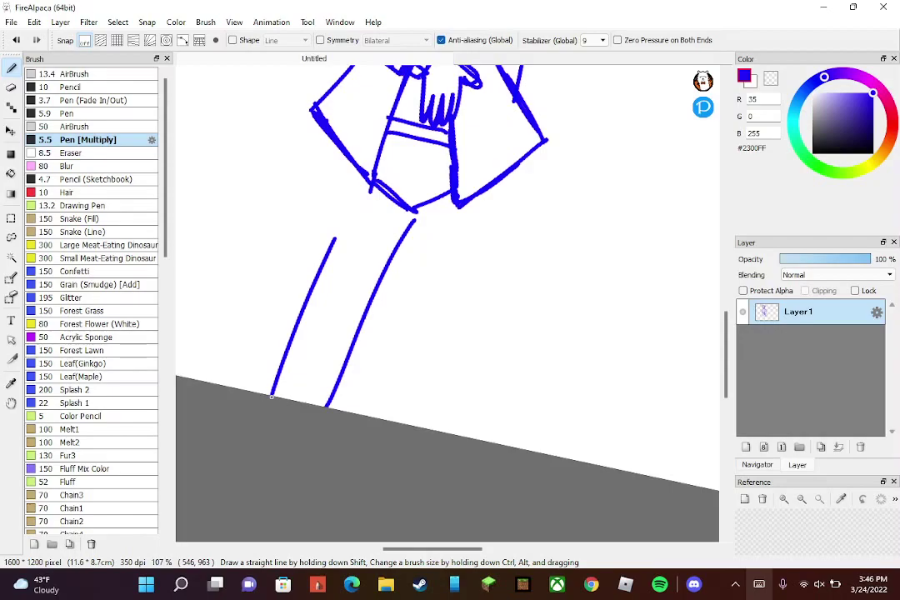
key(ctrl+z)
key(ctrl+z)
- Try the leg outlines again from the V-shaped hem to the canvas edge, and undo them with the hem
scroll(450, 249, down, 3)
scroll(502, 285, up, 2)
drag(425, 306, 410, 488)
drag(391, 302, 338, 533)
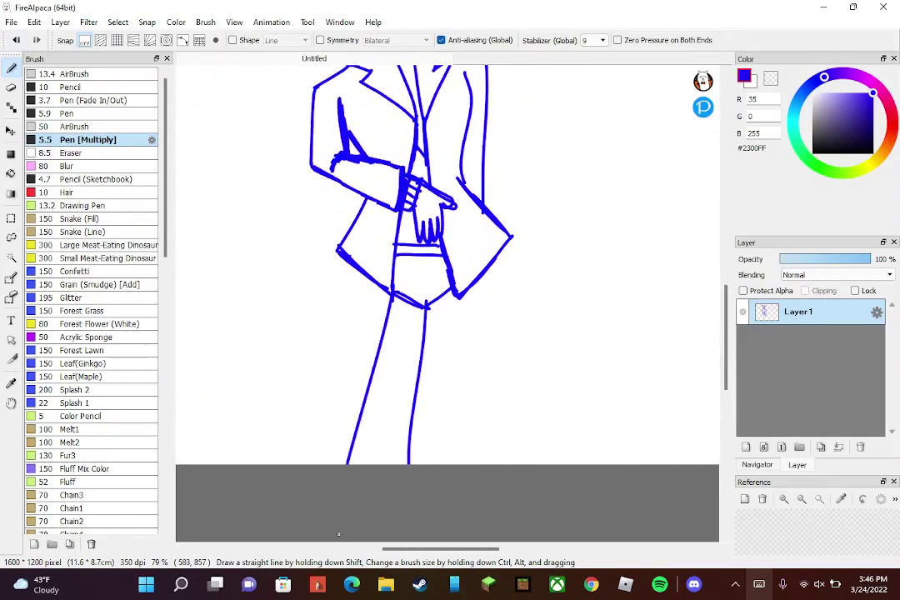
scroll(459, 203, down, 2)
key(ctrl+z)
key(ctrl+z)
key(ctrl+z)
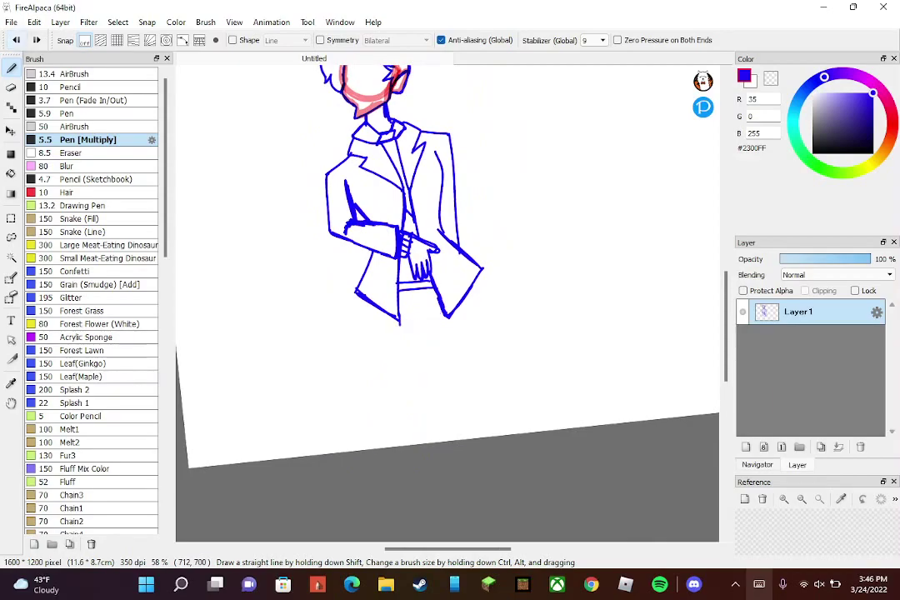
- Erase the bent arm, hand, belt lines and left coat flap with the 229-size Eraser (Soft)
scroll(396, 142, up, 3)
key(e)
mouse_move(331, 241)
mouse_down()
mouse_move(391, 305)
mouse_move(318, 337)
mouse_move(302, 261)
mouse_move(320, 391)
mouse_move(293, 255)
mouse_move(258, 272)
mouse_move(257, 257)
mouse_up()
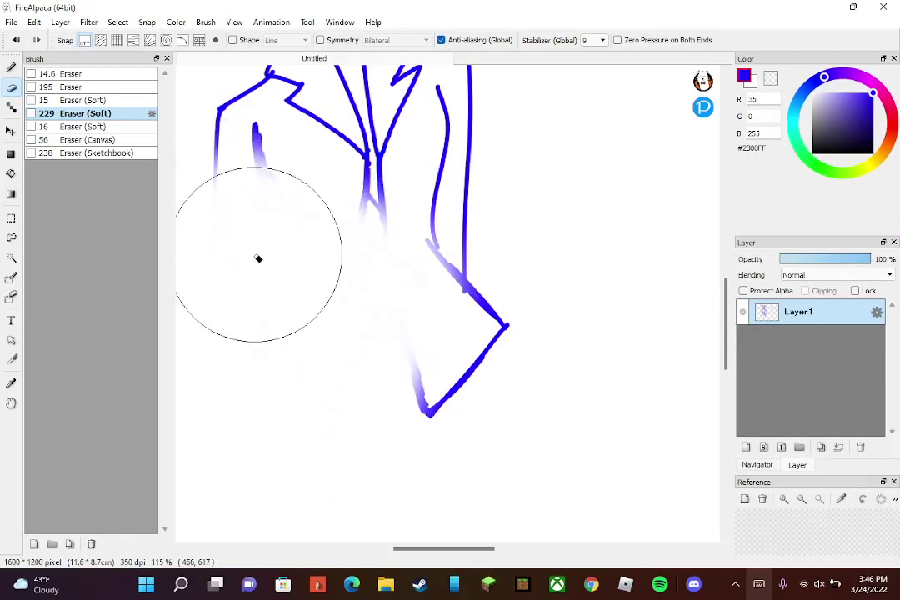
- Redraw the coat's left half with the brush: underarm to waist, flared flap, and front edge down to the hem
key(p)
drag(267, 146, 302, 241)
drag(369, 155, 351, 266)
drag(304, 242, 204, 350)
drag(353, 334, 355, 360)
mouse_move(354, 300)
mouse_down()
mouse_move(354, 268)
mouse_move(359, 414)
mouse_up()
- Redraw the right half's front edge from hem to lapel, and retrace the side outlines on both halves
drag(425, 416, 382, 200)
mouse_move(210, 347)
mouse_down()
mouse_move(364, 417)
mouse_move(248, 358)
mouse_move(284, 377)
mouse_move(279, 389)
mouse_move(212, 349)
mouse_move(266, 304)
mouse_move(232, 326)
mouse_move(297, 264)
mouse_move(278, 291)
mouse_move(302, 250)
mouse_move(267, 147)
mouse_up()
scroll(398, 311, down, 1)
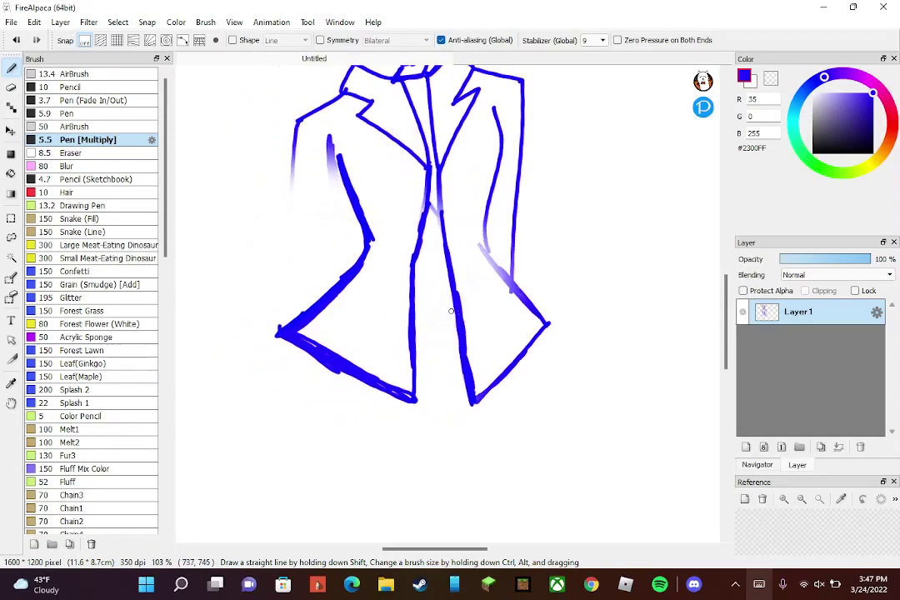
drag(494, 252, 485, 222)
- Try several strokes for the left sleeve's outer and inner lines, and undo them
drag(299, 133, 263, 296)
key(ctrl+z)
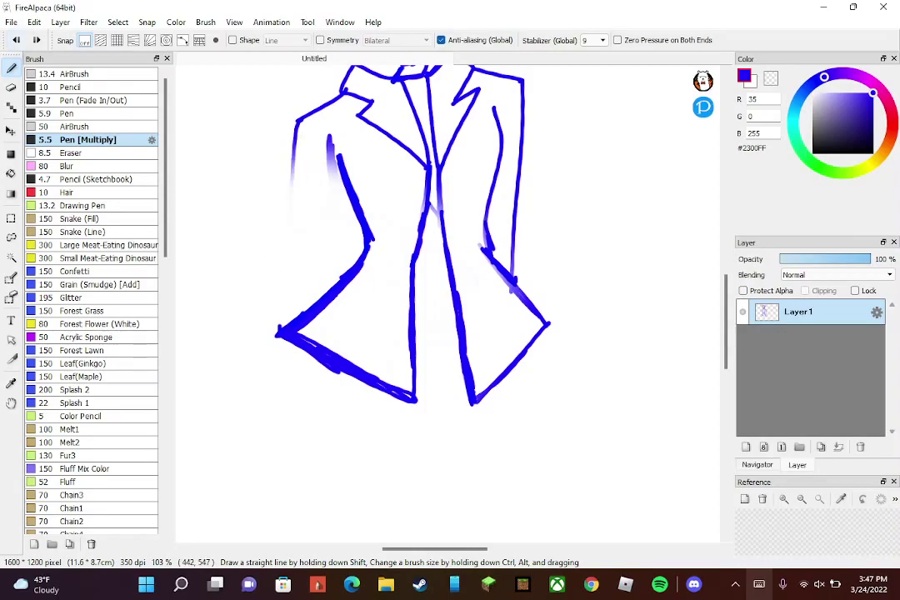
mouse_move(338, 163)
mouse_down()
mouse_move(330, 236)
mouse_move(305, 315)
mouse_move(330, 250)
mouse_move(340, 139)
mouse_up()
key(ctrl+z)
drag(302, 167, 262, 352)
key(ctrl+z)
- Draw the left arm hanging straight, with an outer line from the shoulder and an inner line from the underarm
scroll(427, 234, up, 2)
scroll(426, 235, down, 1)
drag(419, 136, 254, 313)
drag(466, 171, 337, 288)
scroll(447, 303, down, 3)
scroll(462, 351, up, 2)
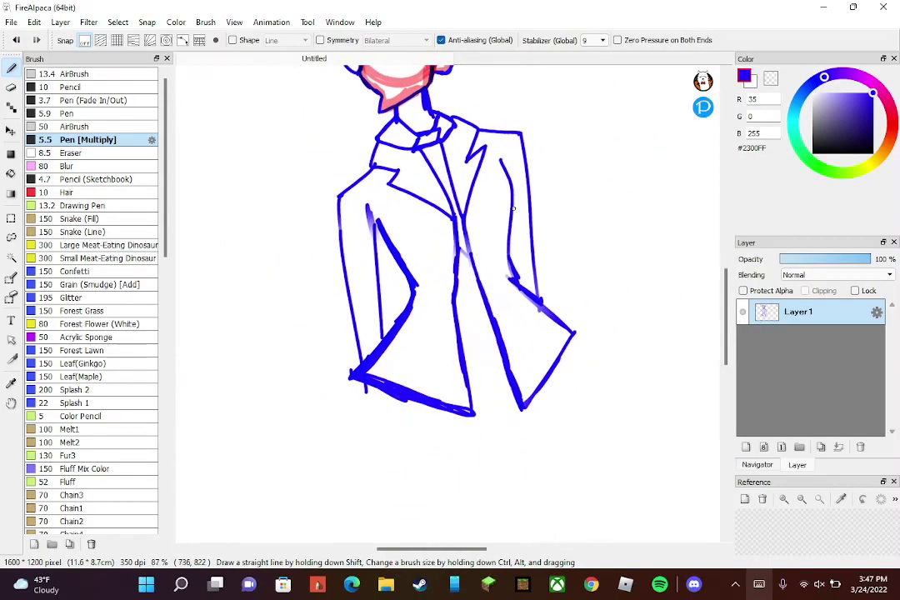
- Redraw the left arm's inner line from the underarm to the coat flap, and try outer strokes that are undone
key(ctrl+z)
mouse_move(369, 210)
mouse_down()
mouse_move(383, 340)
mouse_move(377, 272)
mouse_up()
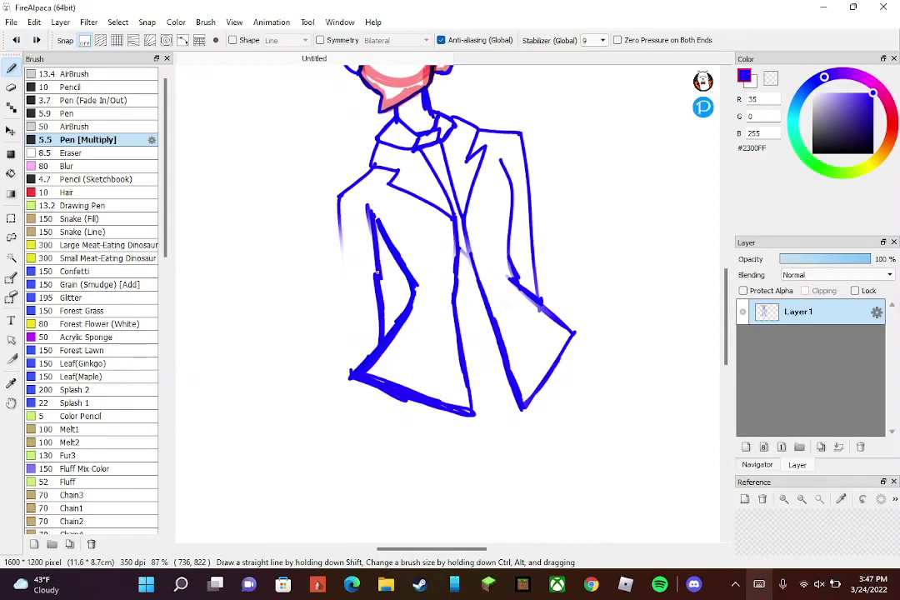
mouse_move(339, 221)
mouse_down()
mouse_move(346, 295)
mouse_move(318, 260)
mouse_move(349, 292)
mouse_move(316, 336)
mouse_move(389, 364)
mouse_up()
key(ctrl+z)
key(ctrl+z)
key(ctrl+z)
scroll(390, 364, up, 2)
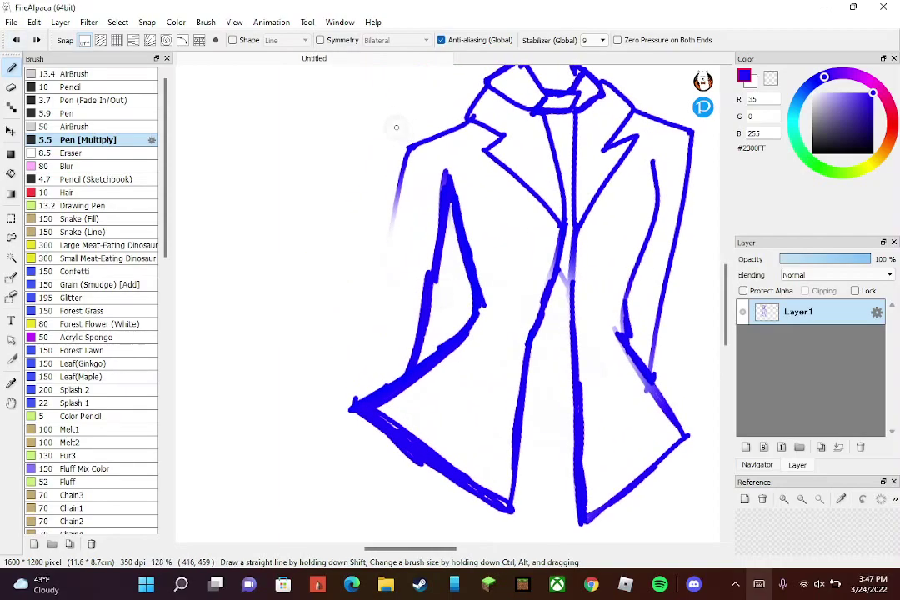
- Draw the left arm bent at the elbow, with the upper arm's outer line and a raised forearm closed at its end
mouse_move(407, 183)
mouse_down()
mouse_move(387, 320)
mouse_move(415, 151)
mouse_up()
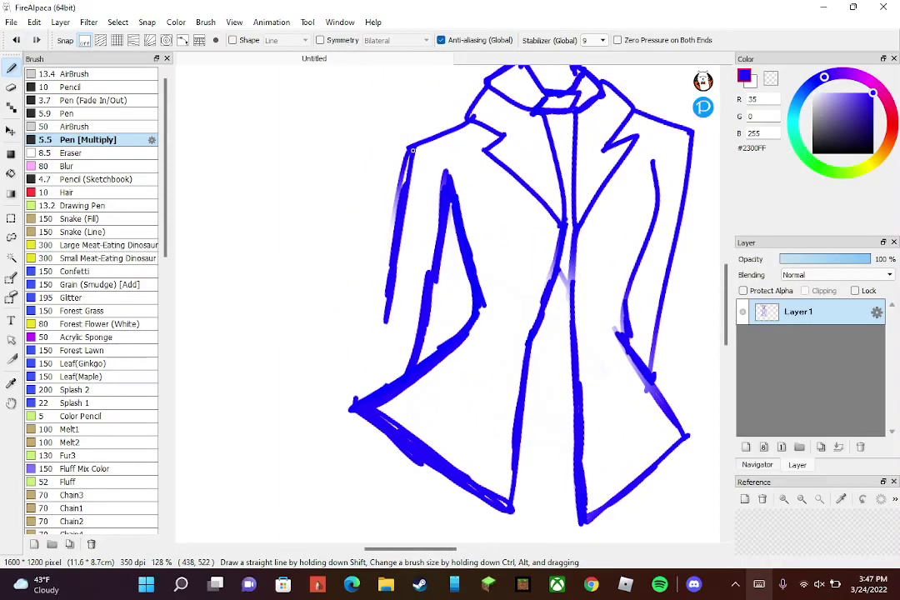
mouse_move(376, 301)
mouse_down()
mouse_move(380, 311)
mouse_move(341, 235)
mouse_up()
mouse_move(403, 380)
mouse_down()
mouse_move(371, 367)
mouse_move(331, 307)
mouse_up()
drag(331, 306, 375, 368)
mouse_move(314, 243)
mouse_down()
mouse_move(269, 301)
mouse_move(265, 242)
mouse_up()
drag(291, 200, 265, 243)
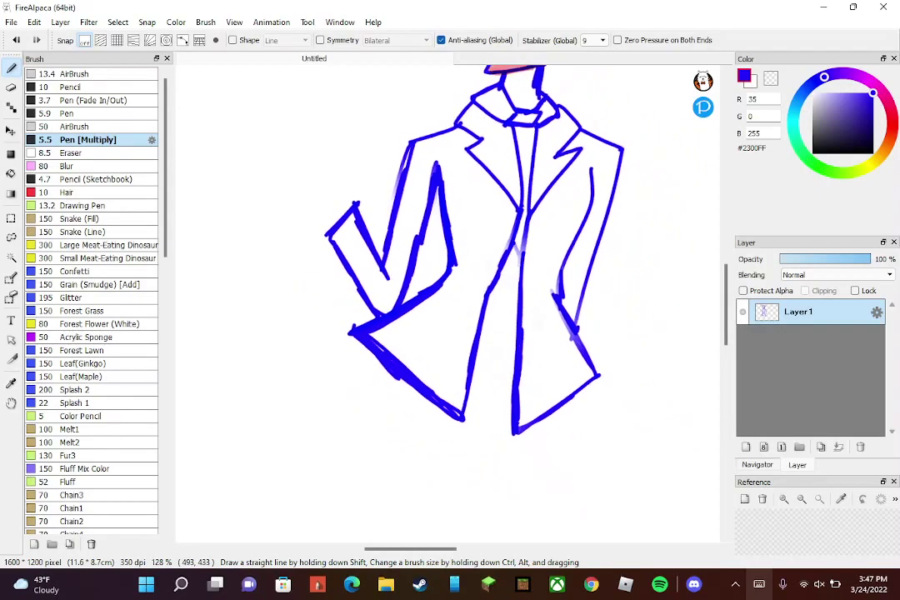
- Undo the bent forearm and the left upper arm's outer line
scroll(490, 241, down, 6)
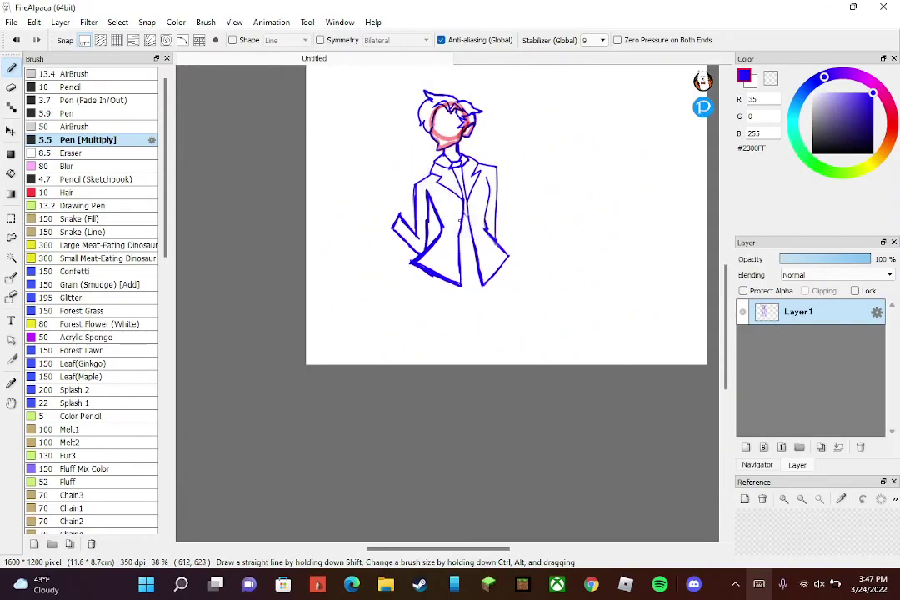
scroll(503, 269, up, 5)
click(16, 40)
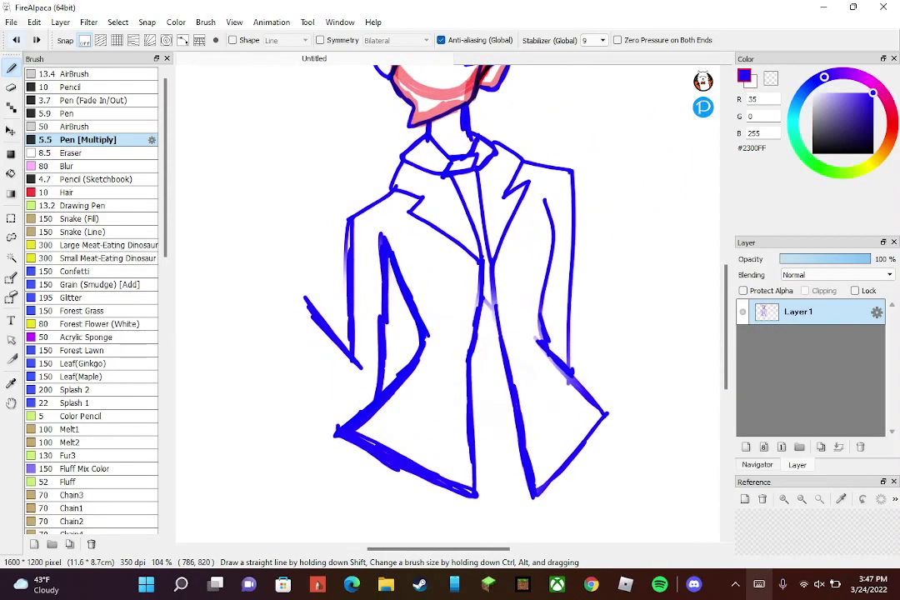
click(15, 40)
click(16, 40)
scroll(529, 226, down, 3)
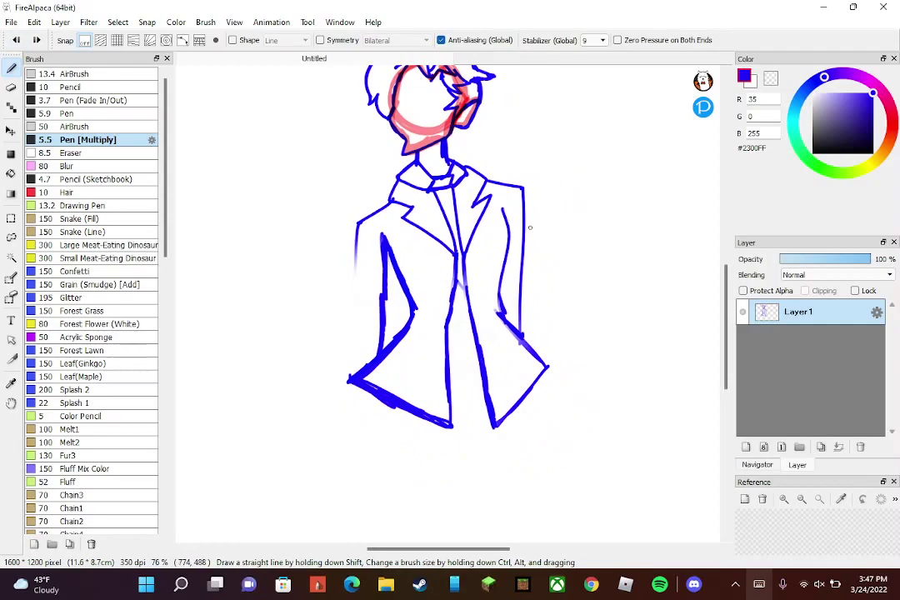
- Try erasing the coat's right flap with the 229 Eraser (Soft), and undo it
key(e)
mouse_move(508, 310)
mouse_down()
mouse_move(538, 437)
mouse_move(533, 304)
mouse_move(544, 376)
mouse_up()
key(ctrl+z)
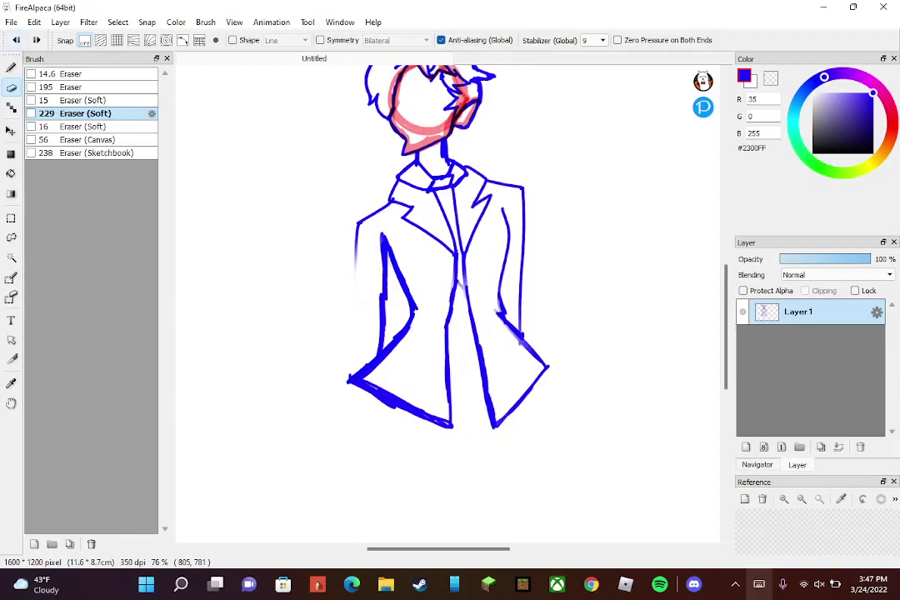
- Erase the whole coat, arms and collar below the neck with the 14.6 Eraser and the larger 195 Eraser
click(85, 100)
click(99, 75)
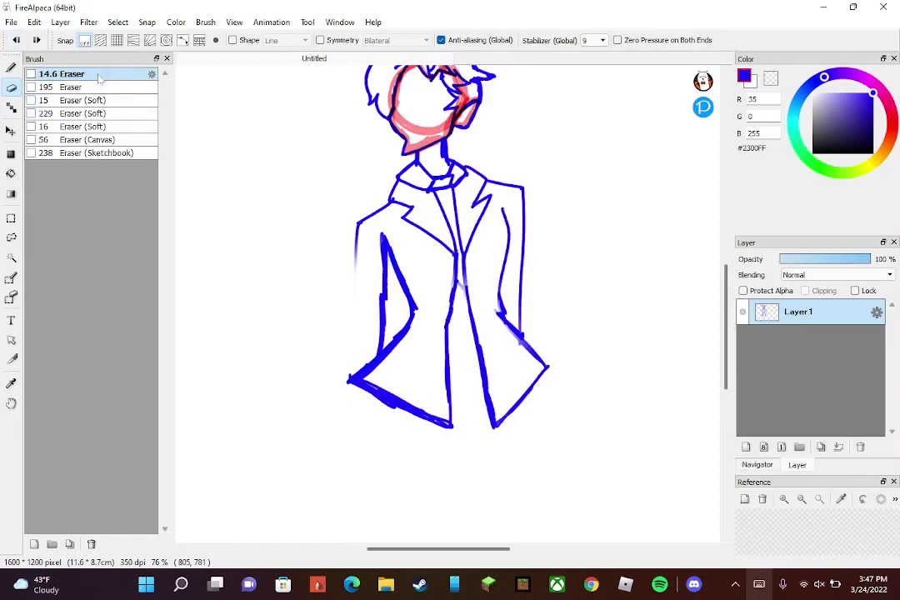
mouse_move(486, 389)
mouse_down()
mouse_move(470, 361)
mouse_move(484, 418)
mouse_move(499, 426)
mouse_up()
scroll(498, 427, up, 2)
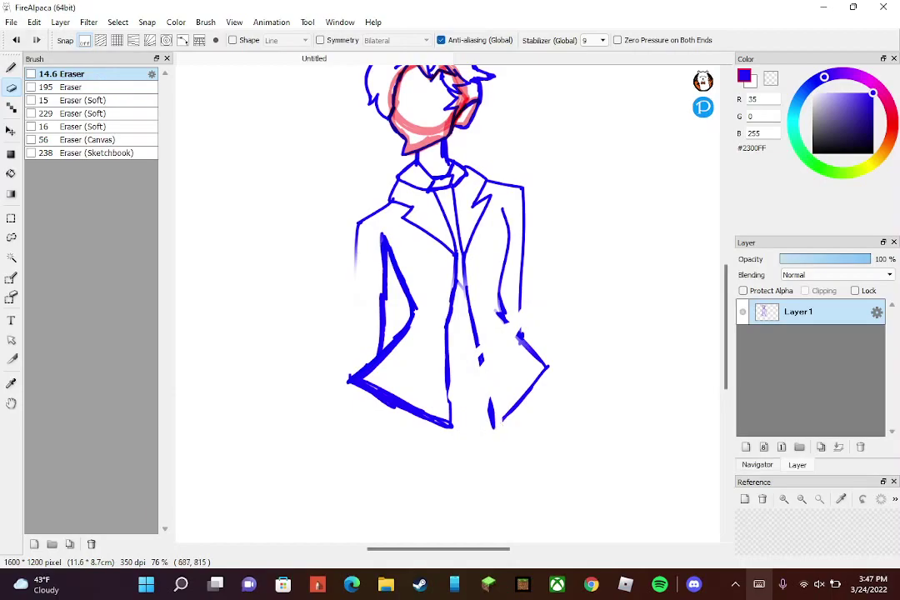
mouse_move(350, 216)
mouse_down()
mouse_move(378, 313)
mouse_move(351, 366)
mouse_move(327, 327)
mouse_move(299, 370)
mouse_move(329, 430)
mouse_move(353, 337)
mouse_up()
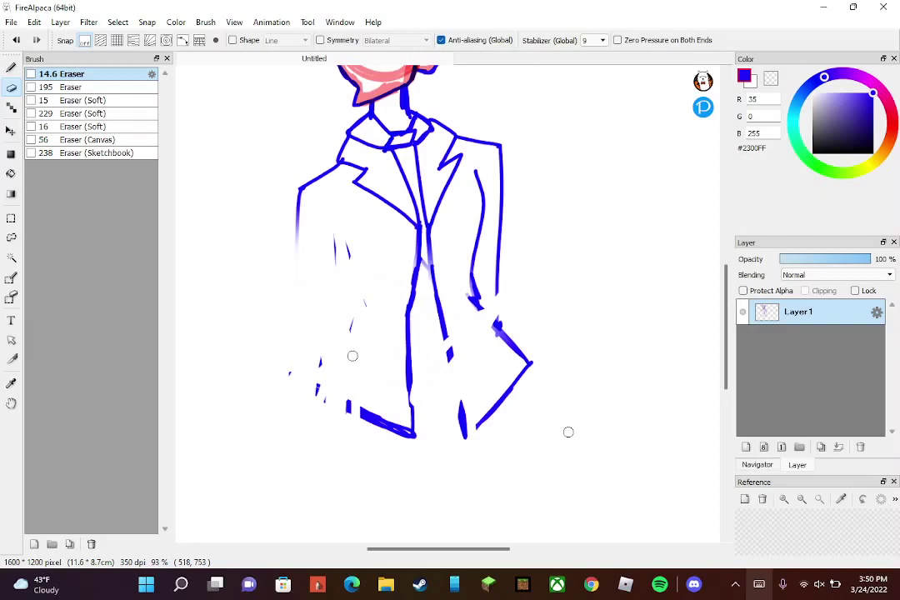
click(71, 86)
mouse_move(491, 250)
mouse_down()
mouse_move(500, 335)
mouse_move(457, 259)
mouse_move(340, 406)
mouse_move(429, 207)
mouse_move(404, 166)
mouse_up()
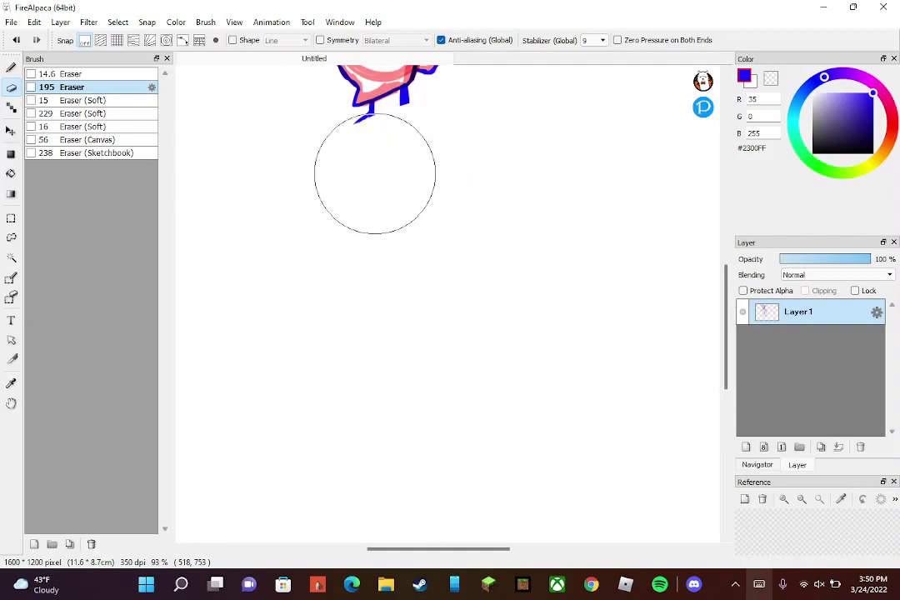
- Try a small and a larger left collar flap below the neck with the Pen [Multiply] brush, and undo the strokes
scroll(433, 193, up, 1)
scroll(357, 70, up, 1)
click(11, 68)
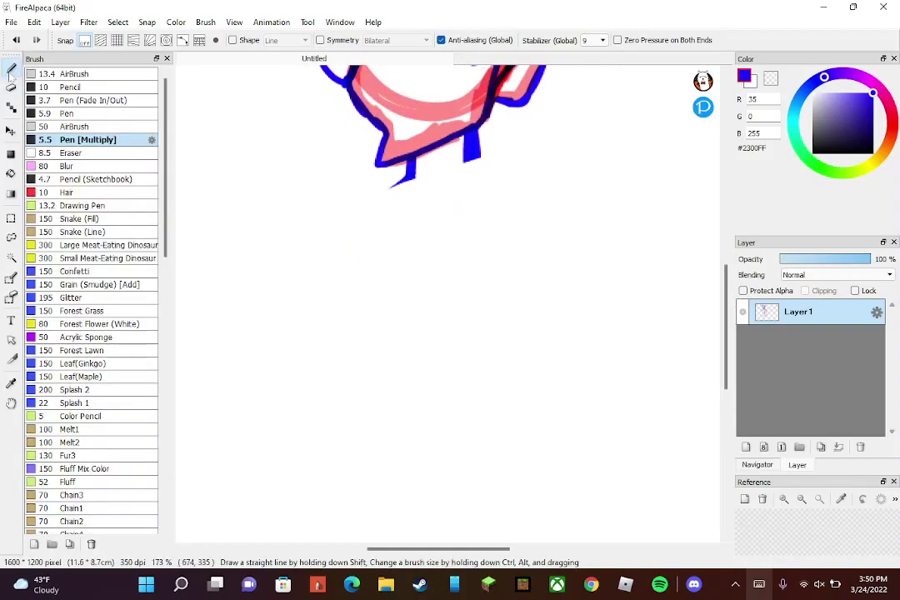
mouse_move(415, 180)
mouse_down()
mouse_move(362, 211)
mouse_move(419, 239)
mouse_up()
drag(367, 212, 426, 244)
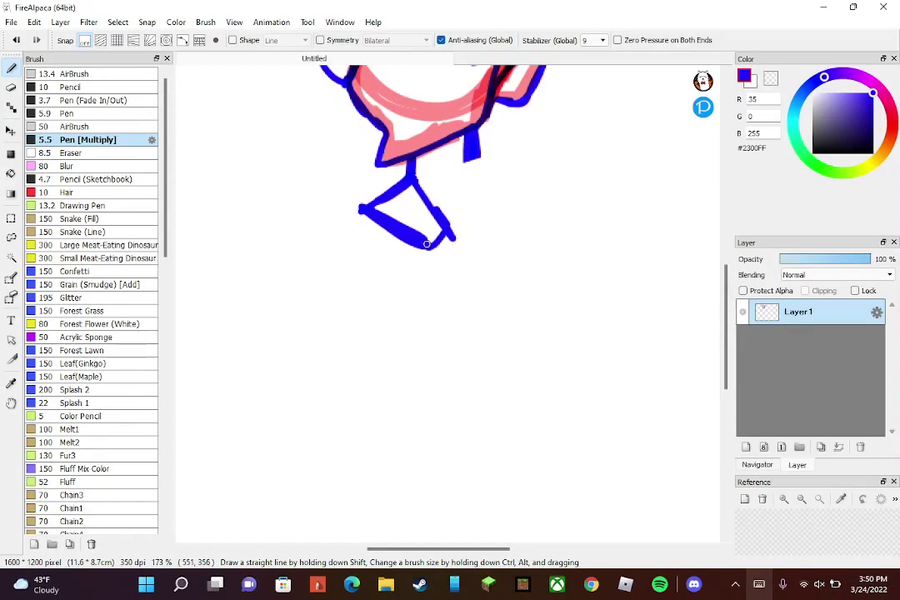
key(ctrl+z)
mouse_move(359, 210)
mouse_down()
mouse_move(334, 240)
mouse_move(428, 281)
mouse_up()
mouse_move(414, 175)
mouse_down()
mouse_move(463, 266)
mouse_move(427, 284)
mouse_up()
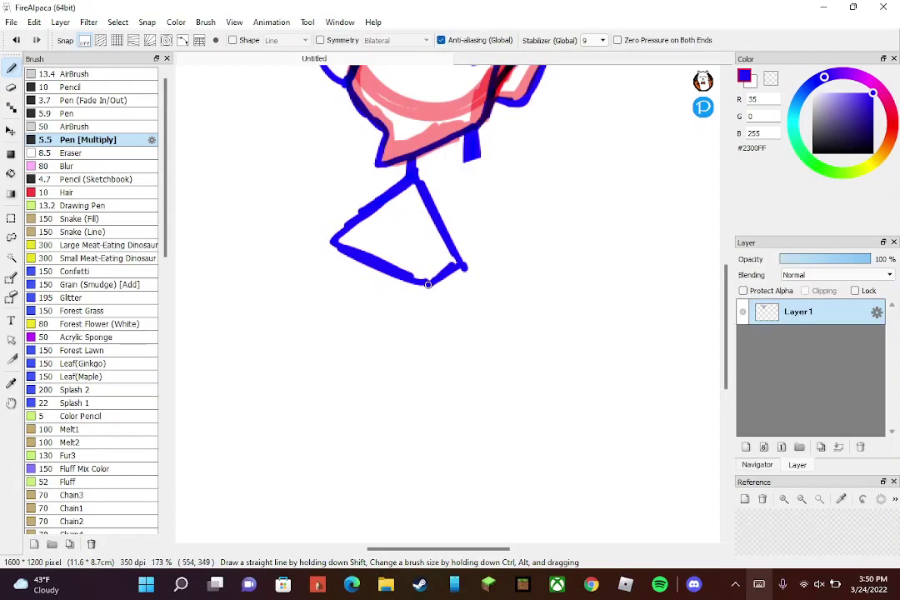
key(ctrl+z)
key(ctrl+z)
key(ctrl+z)
- Draw a wide left collar flap with its lower edge, and the right side of the neckline joining it
drag(414, 178, 467, 238)
drag(339, 246, 447, 278)
drag(472, 237, 451, 266)
mouse_move(491, 224)
mouse_down()
mouse_move(460, 239)
mouse_move(504, 221)
mouse_up()
drag(473, 160, 503, 219)
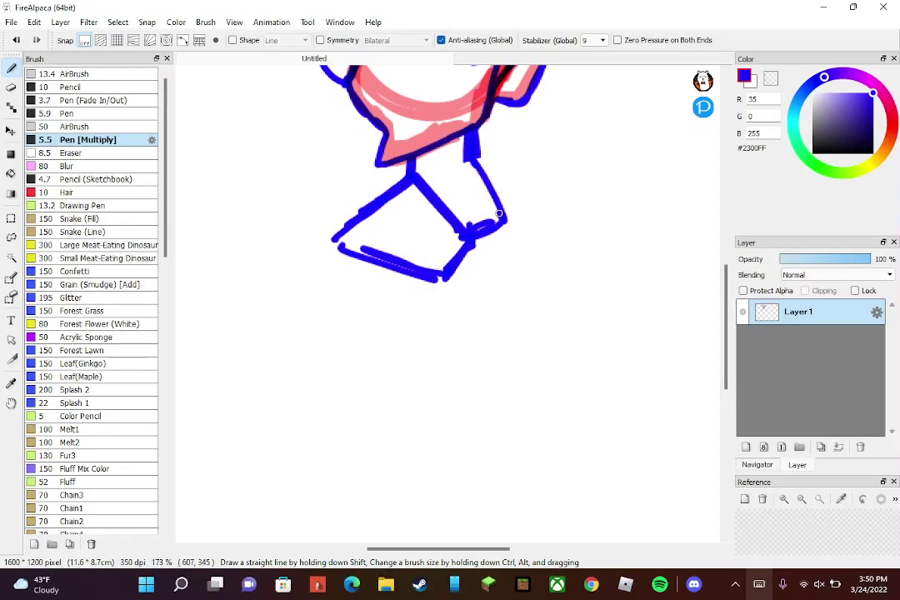
- Undo the collar flap and neckline strokes back to the bare neck
key(ctrl+z)
key(ctrl+z)
key(ctrl+z)
key(ctrl+z)
key(ctrl+y)
key(ctrl+y)
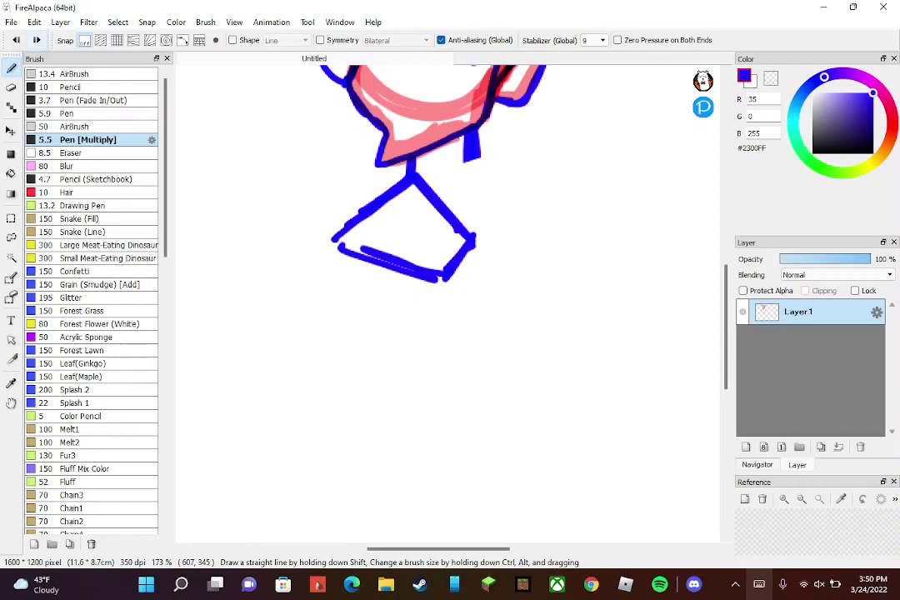
key(ctrl+z)
key(ctrl+z)
key(ctrl+z)
key(ctrl+z)
key(ctrl+z)
- Try curved shoulder lines sweeping outward from both sides of the neck, and undo them
mouse_move(418, 167)
mouse_down()
mouse_move(407, 185)
mouse_move(345, 210)
mouse_up()
mouse_move(471, 139)
mouse_down()
mouse_move(500, 191)
mouse_move(535, 197)
mouse_up()
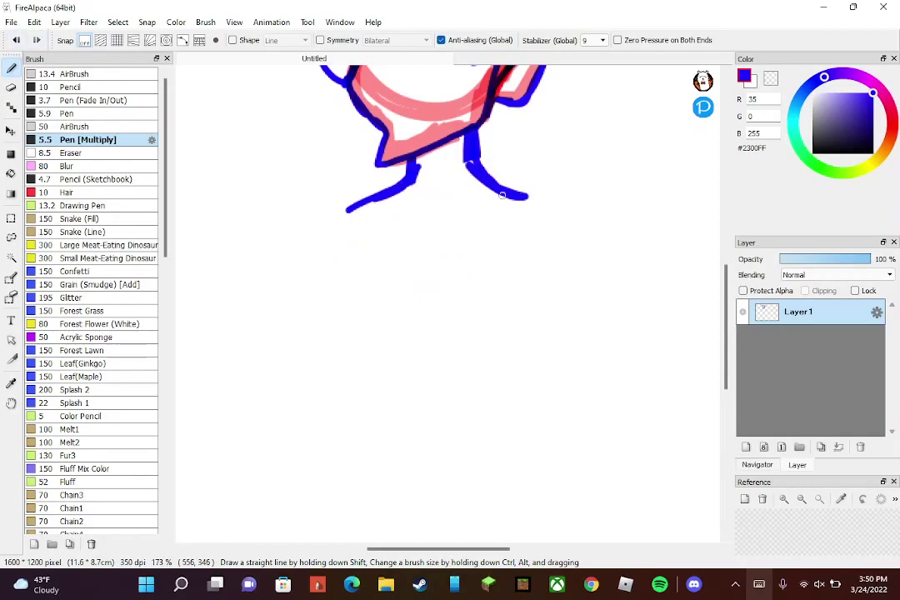
mouse_move(472, 139)
mouse_down()
mouse_move(505, 195)
mouse_move(581, 214)
mouse_up()
drag(494, 193, 587, 224)
mouse_move(359, 199)
mouse_down()
mouse_move(320, 231)
mouse_move(309, 265)
mouse_up()
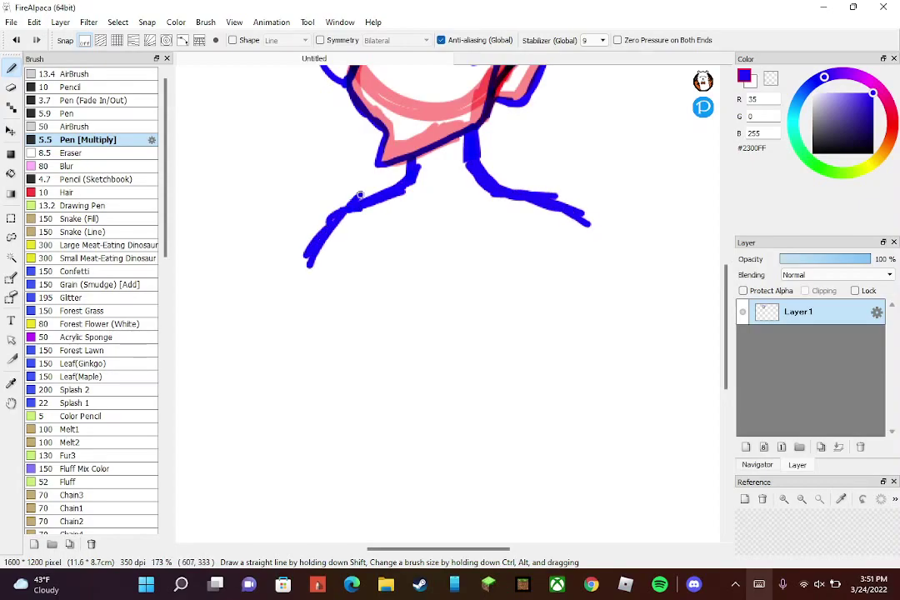
key(ctrl+z)
key(ctrl+z)
key(ctrl+z)
key(ctrl+z)
key(ctrl+z)
key(ctrl+z)
key(ctrl+z)
key(ctrl+z)
- Draw straight shoulder lines sloping down from both sides of the neck, redoing the right one
drag(417, 178, 337, 225)
drag(380, 199, 309, 236)
drag(474, 165, 567, 225)
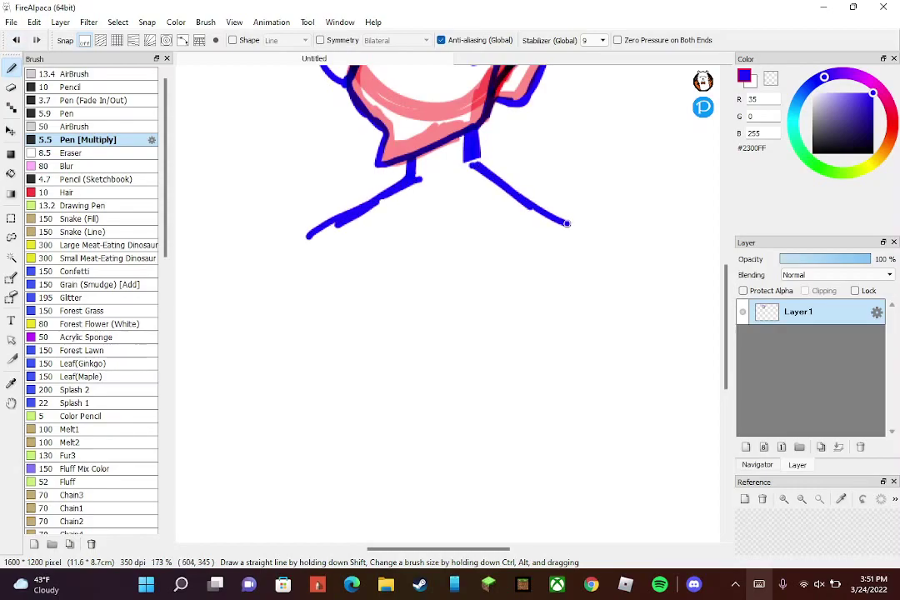
key(ctrl+z)
drag(474, 163, 577, 232)
mouse_move(471, 150)
mouse_down()
mouse_move(480, 181)
mouse_move(577, 240)
mouse_up()
- Draw a shirt collar with a flap on each side of the neck and a tie knot between them
mouse_move(356, 209)
mouse_down()
mouse_move(309, 245)
mouse_move(394, 248)
mouse_move(381, 240)
mouse_move(417, 262)
mouse_up()
mouse_move(423, 172)
mouse_down()
mouse_move(427, 207)
mouse_move(456, 240)
mouse_up()
key(ctrl+z)
key(ctrl+z)
drag(419, 172, 455, 229)
drag(482, 181, 454, 226)
key(ctrl+z)
key(ctrl+z)
drag(416, 180, 446, 213)
mouse_move(348, 235)
mouse_down()
mouse_move(433, 256)
mouse_move(437, 246)
mouse_move(438, 254)
mouse_move(448, 221)
mouse_move(474, 222)
mouse_move(456, 213)
mouse_move(486, 207)
mouse_move(502, 181)
mouse_up()
key(ctrl+z)
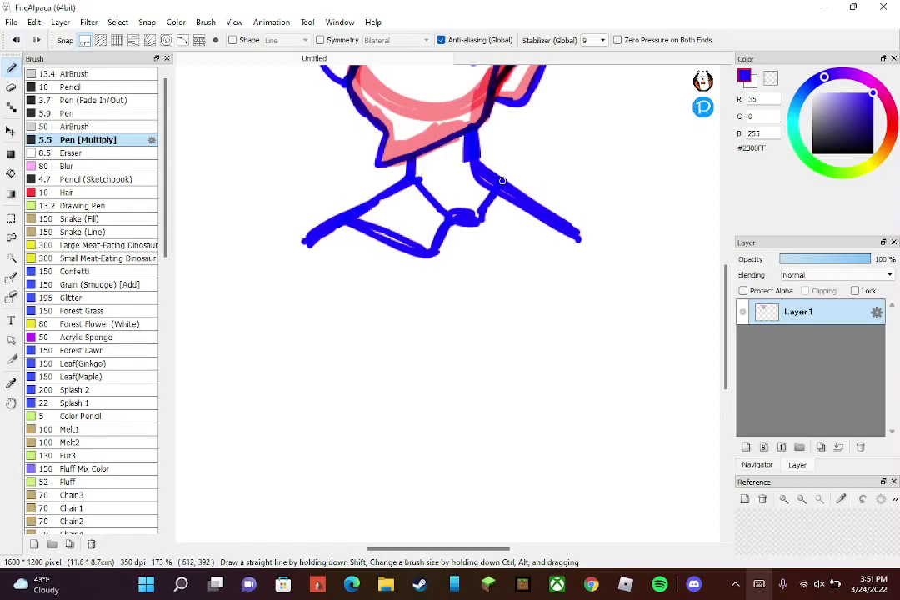
mouse_move(482, 218)
mouse_down()
mouse_move(497, 251)
mouse_move(553, 221)
mouse_up()
- Try several pairs of side lines for the tie hanging below the knot, and undo them
mouse_move(433, 258)
mouse_down()
mouse_move(496, 252)
mouse_move(436, 262)
mouse_move(439, 328)
mouse_up()
drag(498, 263, 479, 337)
key(ctrl+z)
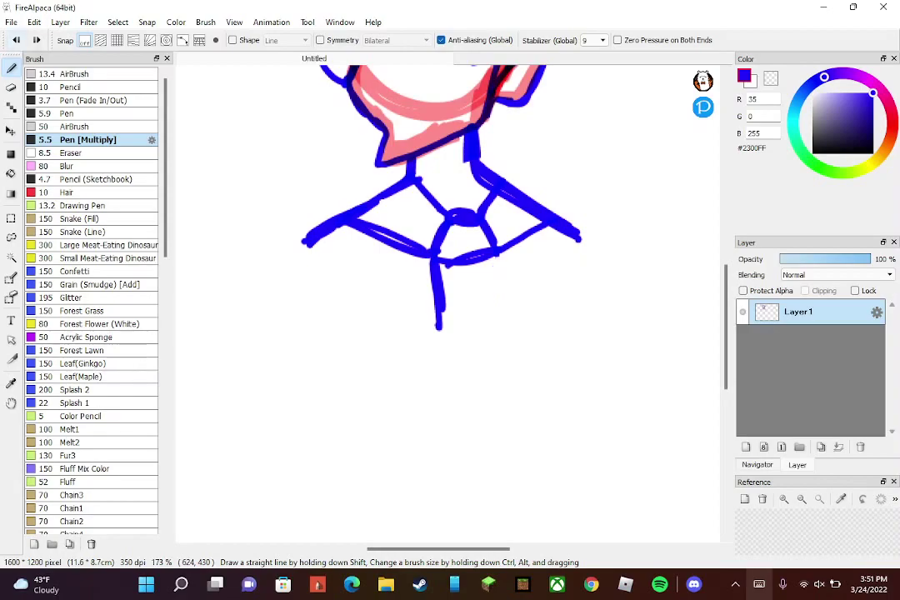
key(ctrl+z)
drag(440, 265, 443, 385)
drag(498, 260, 487, 408)
mouse_move(448, 277)
mouse_down()
mouse_move(443, 408)
mouse_move(486, 415)
mouse_move(472, 440)
mouse_up()
key(ctrl+z)
key(ctrl+z)
key(ctrl+z)
key(ctrl+z)
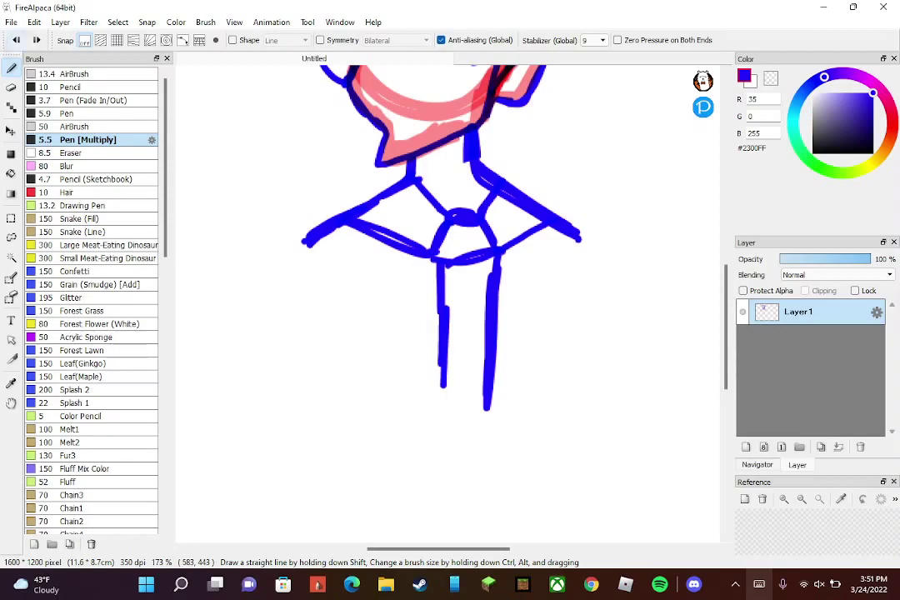
- Draw a long tie hanging below the knot, with two side lines meeting in a pointed tip
drag(437, 260, 455, 431)
drag(496, 254, 502, 441)
mouse_move(440, 385)
mouse_down()
mouse_move(446, 437)
mouse_move(490, 460)
mouse_move(492, 450)
mouse_up()
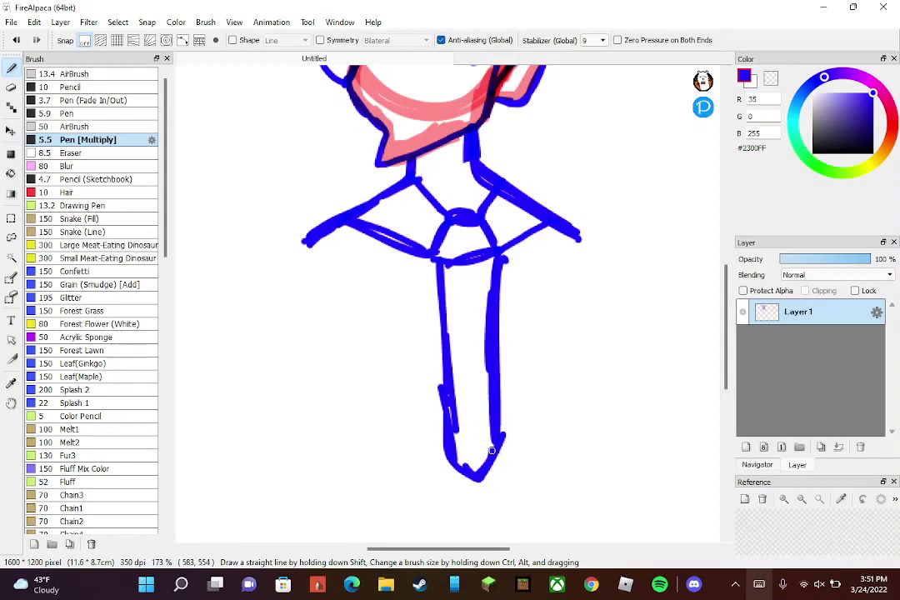
- Try a notched lapel, a line beside the tie and a longer left shoulder line, and undo them
mouse_move(348, 263)
mouse_down()
mouse_move(426, 377)
mouse_move(438, 371)
mouse_up()
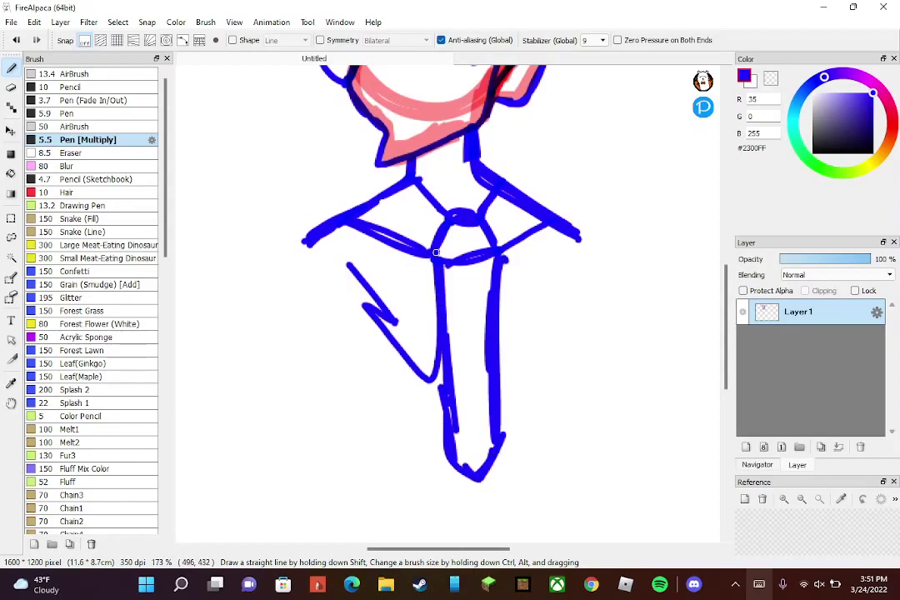
key(ctrl+z)
drag(372, 226, 434, 367)
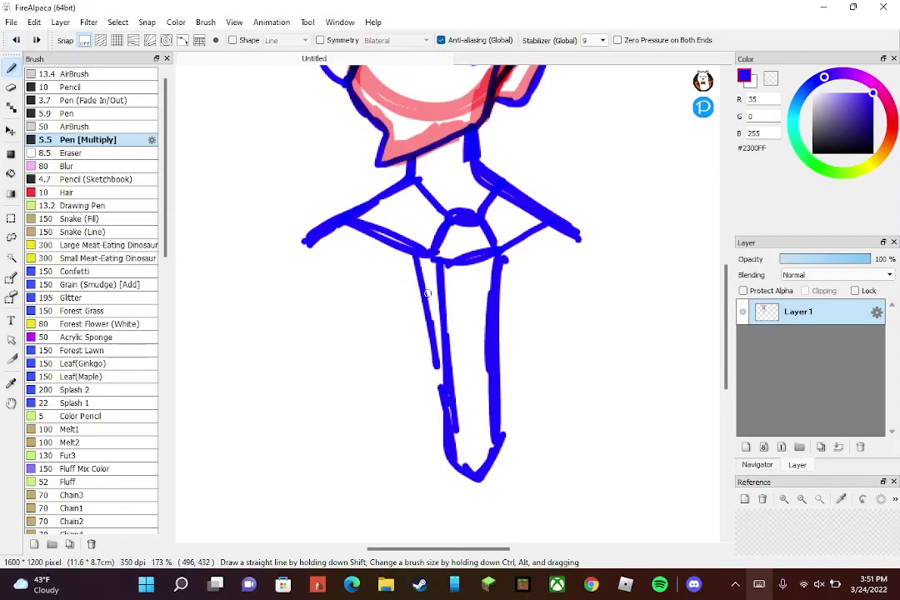
drag(317, 228, 333, 298)
key(ctrl+z)
key(ctrl+z)
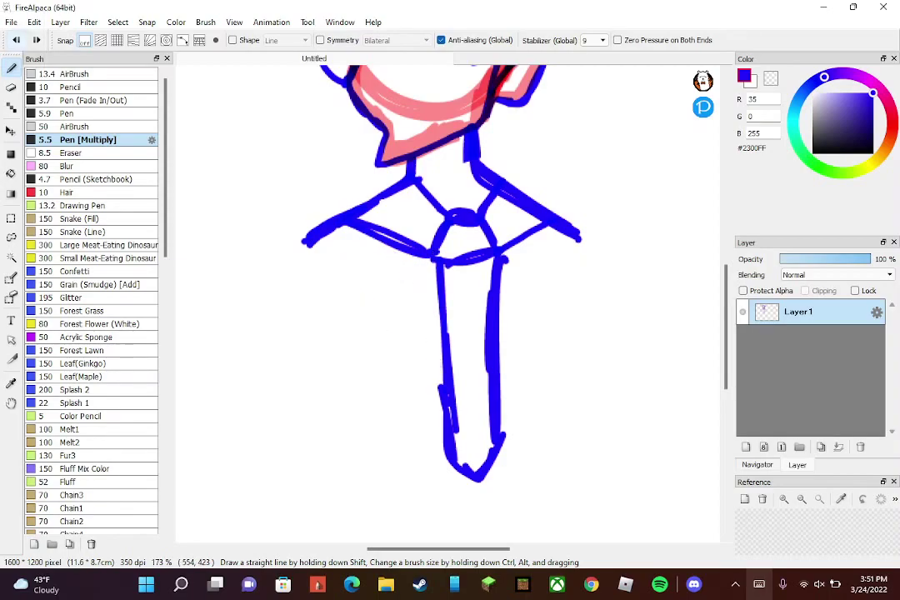
drag(321, 229, 242, 279)
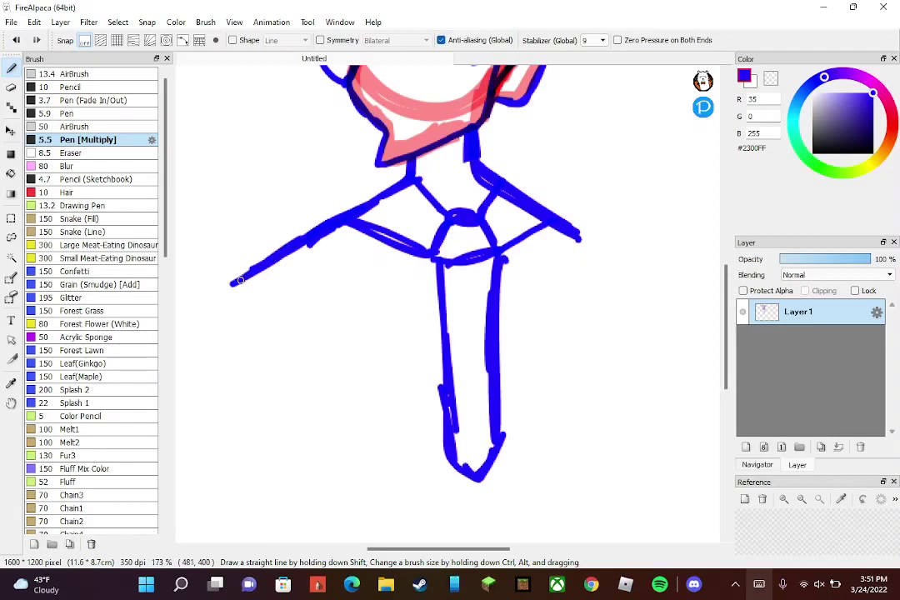
key(ctrl+z)
- Extend the right and left shoulder lines farther outward
drag(492, 198, 640, 248)
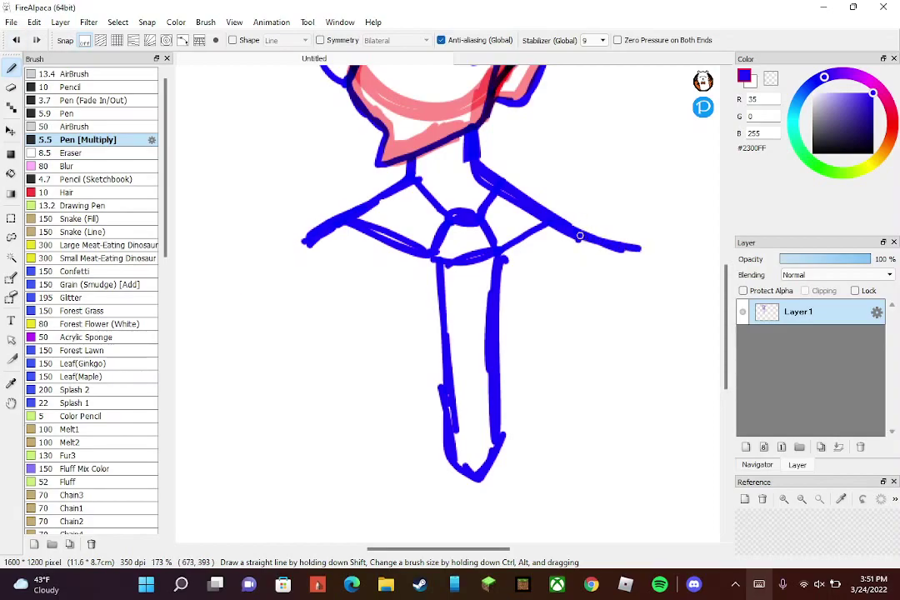
drag(331, 229, 265, 259)
drag(337, 232, 243, 273)
scroll(572, 181, down, 2)
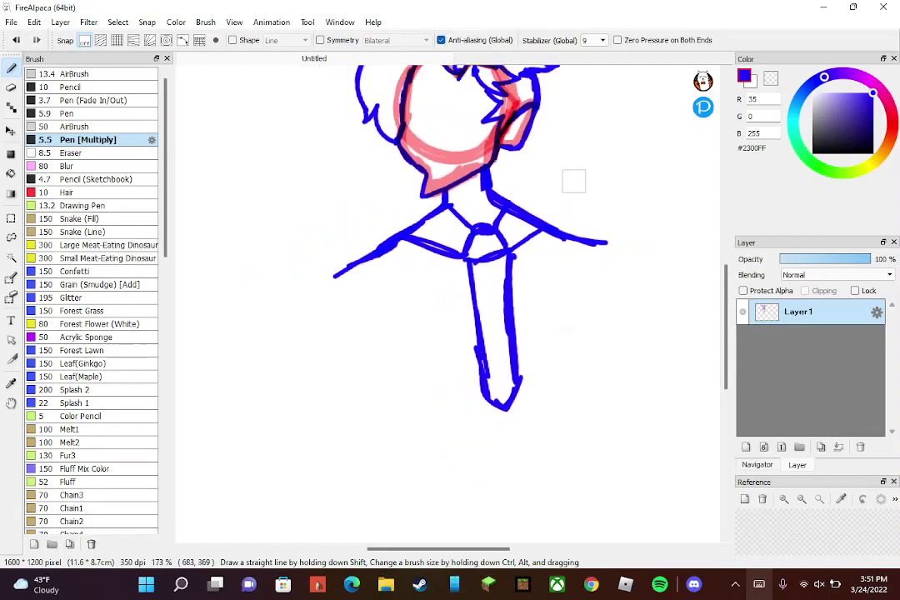
scroll(582, 187, up, 1)
scroll(581, 187, down, 1)
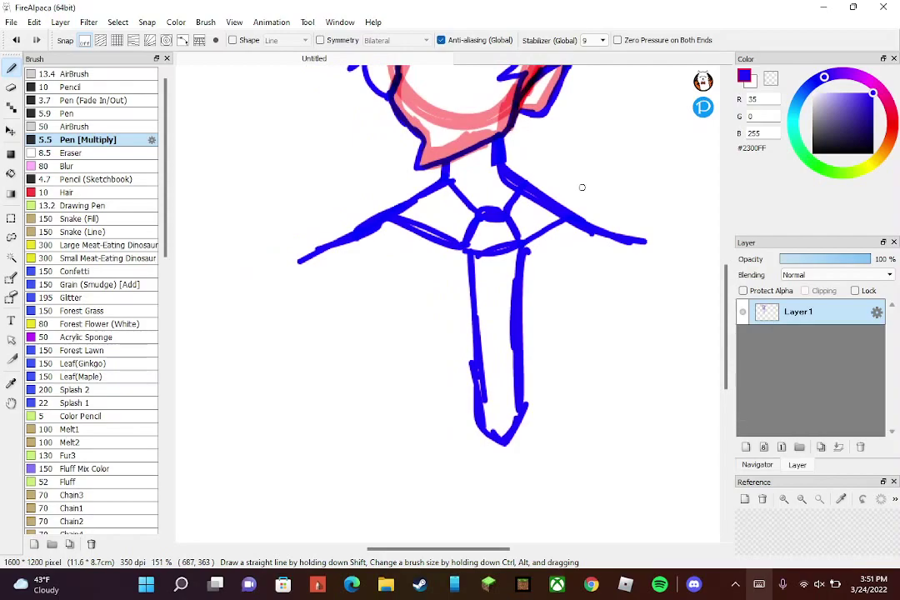
- Try lapel lines on both sides of the tie, and undo the last strokes
drag(408, 221, 454, 337)
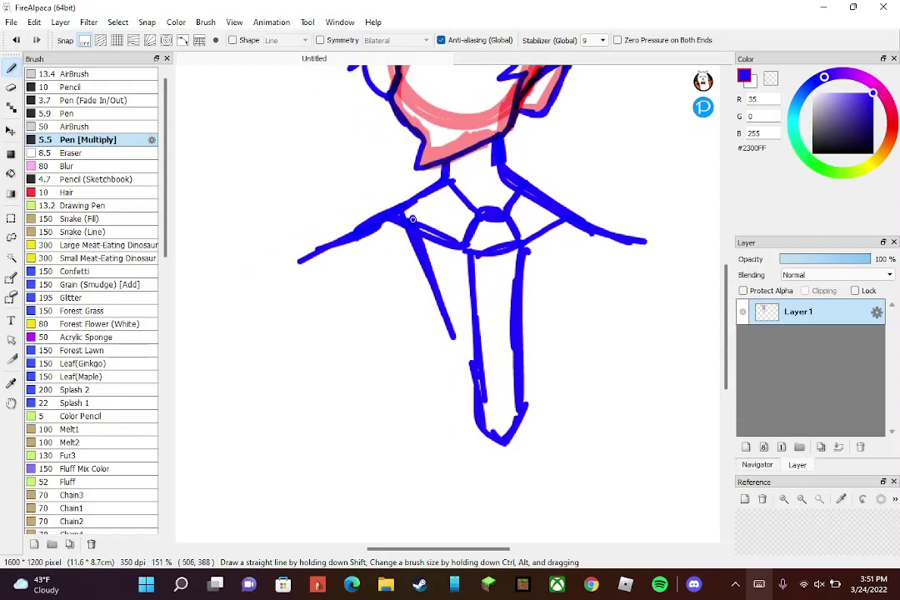
mouse_move(324, 258)
mouse_down()
mouse_move(343, 277)
mouse_move(368, 335)
mouse_move(461, 343)
mouse_move(444, 300)
mouse_up()
mouse_move(535, 419)
mouse_down()
mouse_move(596, 351)
mouse_move(665, 233)
mouse_up()
scroll(633, 325, down, 4)
key(ctrl+z)
key(ctrl+z)
- Erase the neck, collar, tie and shoulders below the chin, and return to the Pen [Multiply] brush
key(e)
mouse_move(505, 202)
mouse_down()
mouse_move(532, 349)
mouse_move(434, 281)
mouse_move(562, 235)
mouse_move(537, 247)
mouse_up()
key(b)
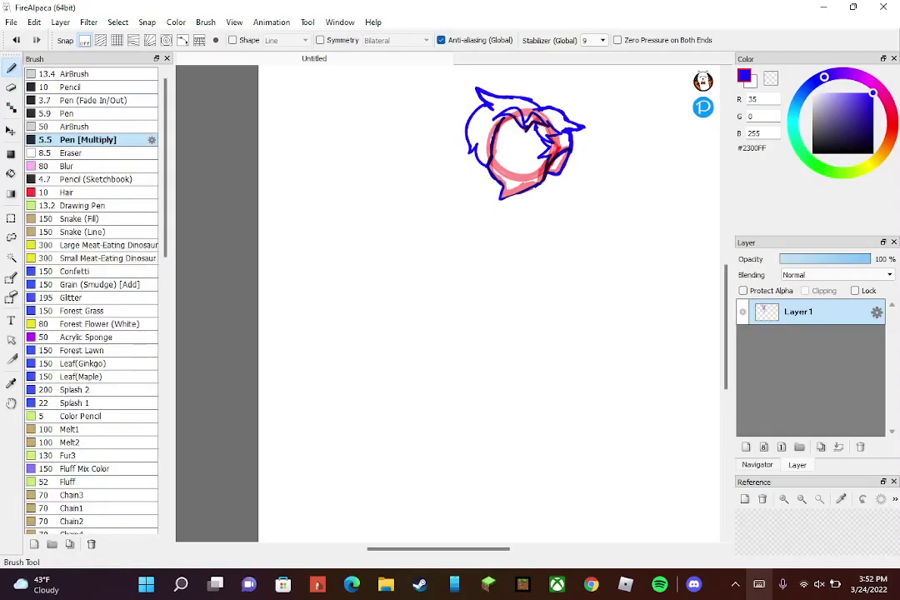
- Draw the two neck lines down from the jaw below the chin
scroll(525, 162, up, 4)
drag(474, 272, 579, 215)
drag(516, 252, 503, 307)
mouse_move(574, 221)
mouse_down()
mouse_move(582, 275)
mouse_move(597, 297)
mouse_move(587, 204)
mouse_up()
scroll(590, 252, down, 2)
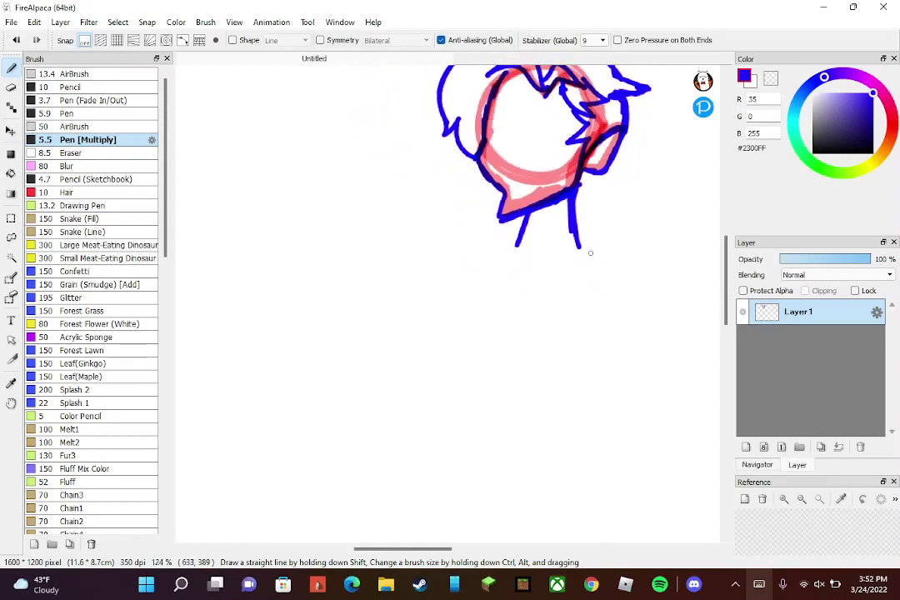
- Draw the sloping left and right shoulder lines from the base of the neck, redoing the left one
drag(522, 238, 442, 270)
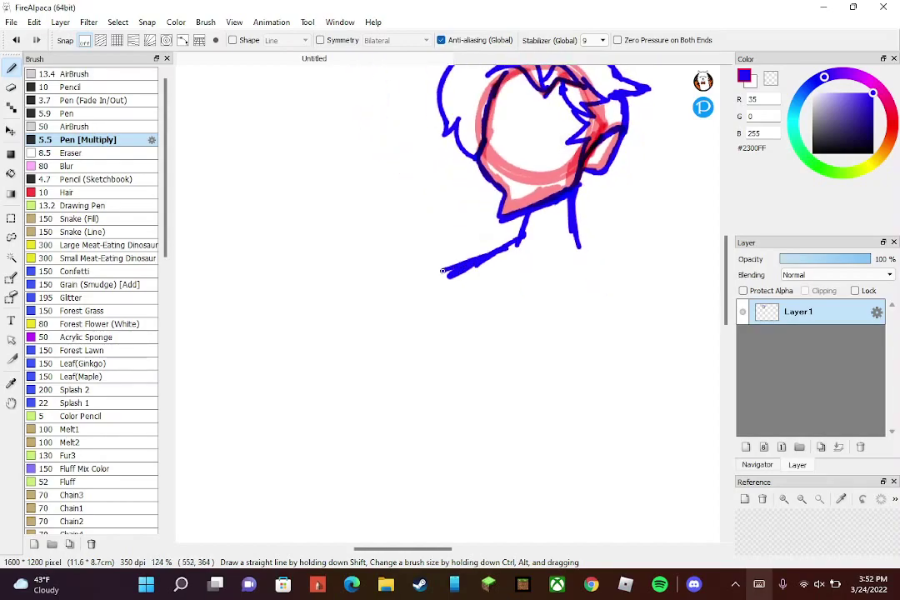
key(ctrl+z)
drag(518, 243, 442, 282)
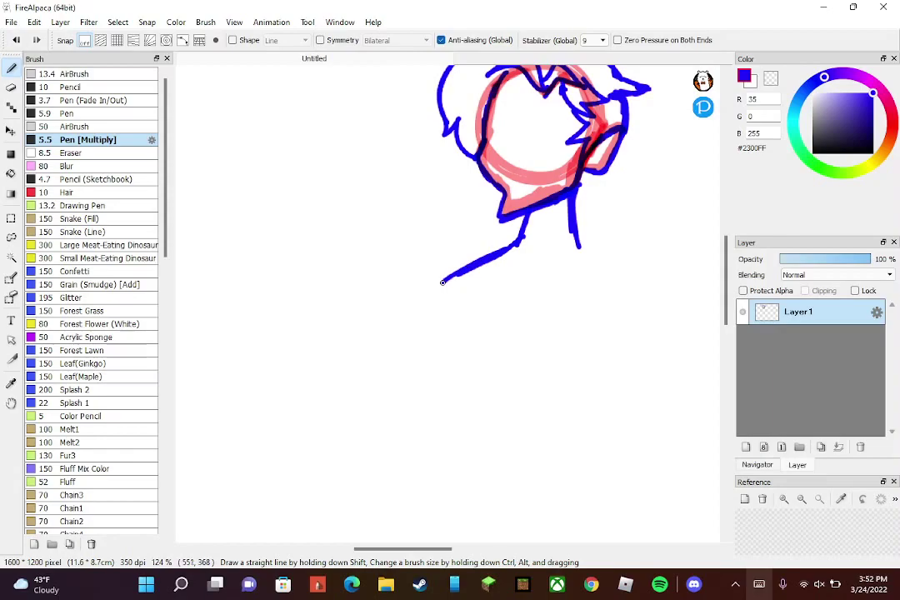
drag(579, 240, 666, 297)
scroll(608, 304, down, 3)
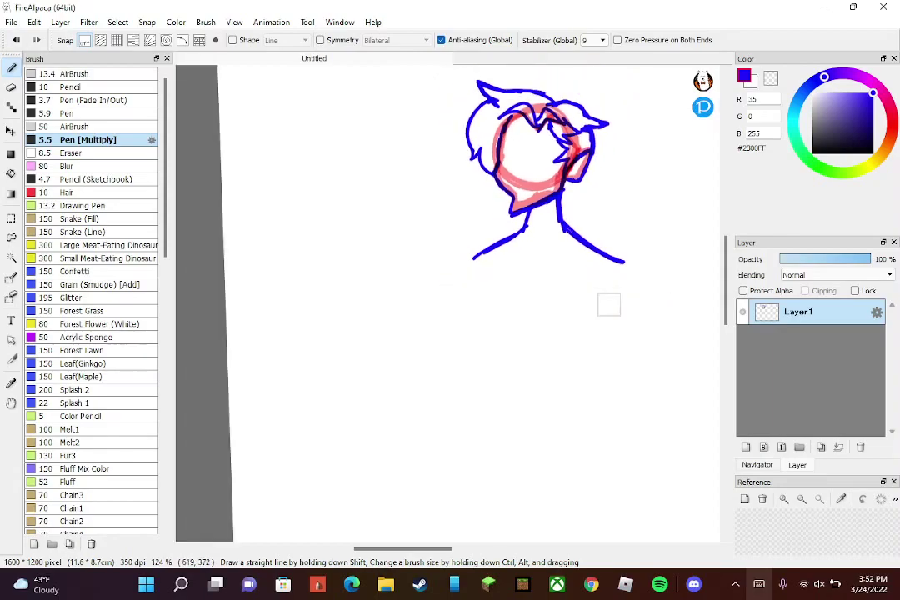
- Add small oval joints at both shoulders and the upper side lines of the torso, undoing the last left extension
scroll(602, 166, up, 2)
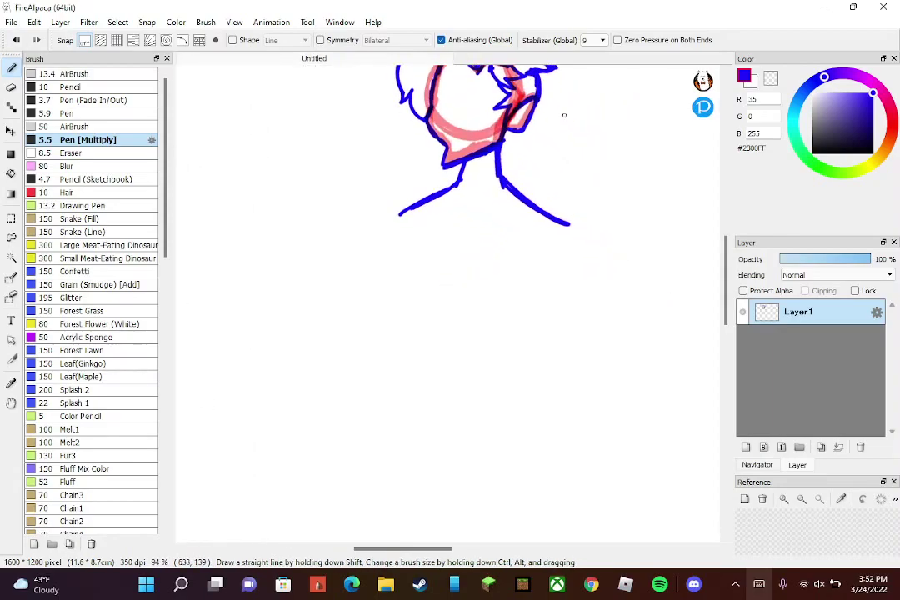
drag(414, 209, 416, 269)
mouse_move(555, 221)
mouse_down()
mouse_move(541, 261)
mouse_move(568, 227)
mouse_move(565, 254)
mouse_move(556, 226)
mouse_up()
mouse_move(415, 215)
mouse_down()
mouse_move(401, 238)
mouse_move(419, 218)
mouse_up()
drag(417, 265, 418, 305)
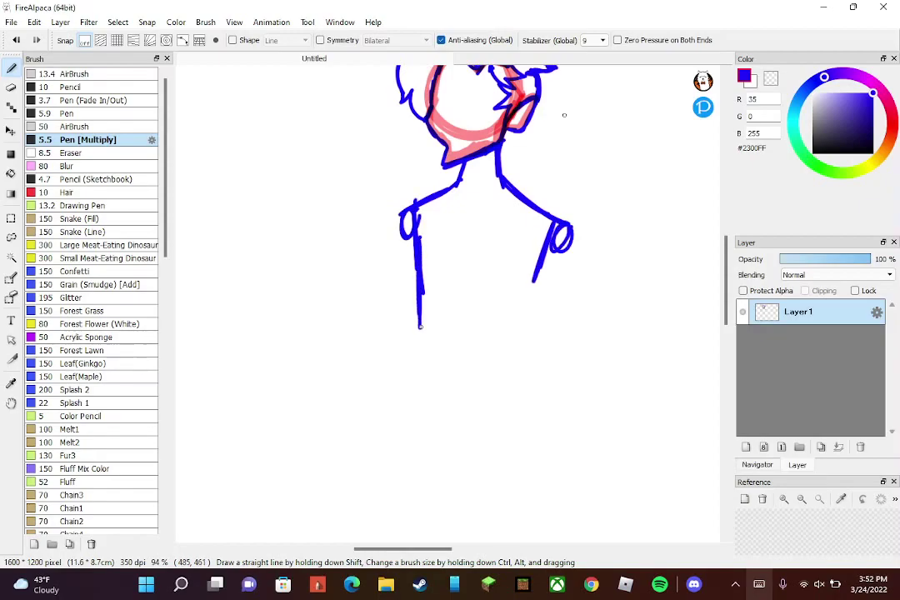
key(ctrl+z)
- Extend both torso sides in to the waist and down to the hips, and close them with curved hip lines
drag(417, 265, 434, 337)
drag(533, 280, 517, 331)
drag(508, 373, 517, 444)
mouse_move(433, 335)
mouse_down()
mouse_move(414, 420)
mouse_move(434, 339)
mouse_up()
drag(431, 439, 518, 449)
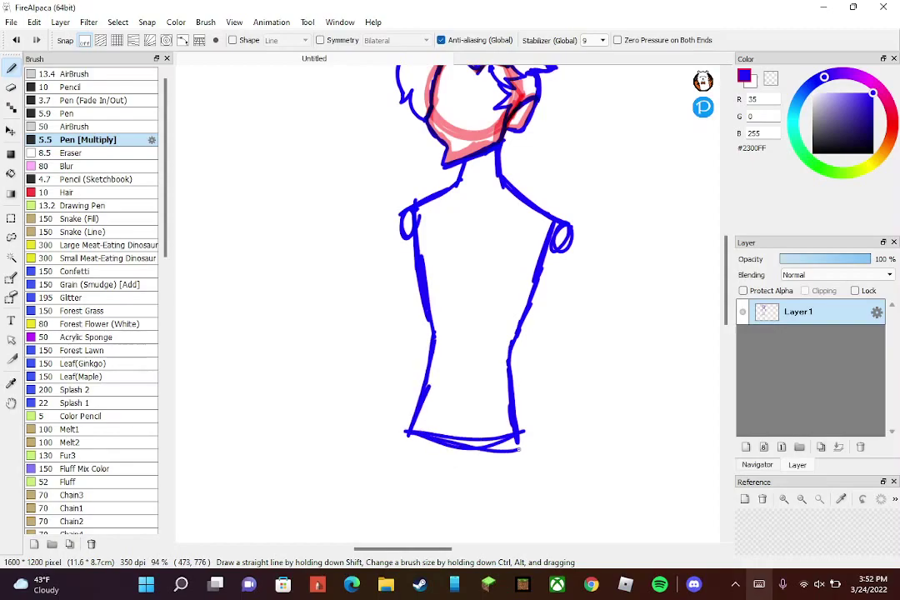
drag(518, 449, 408, 442)
- Move the drawn figure to the upper middle of the canvas with the Move tool, and return to the brush
scroll(565, 310, down, 4)
scroll(547, 288, up, 1)
drag(546, 288, 502, 331)
scroll(508, 157, up, 2)
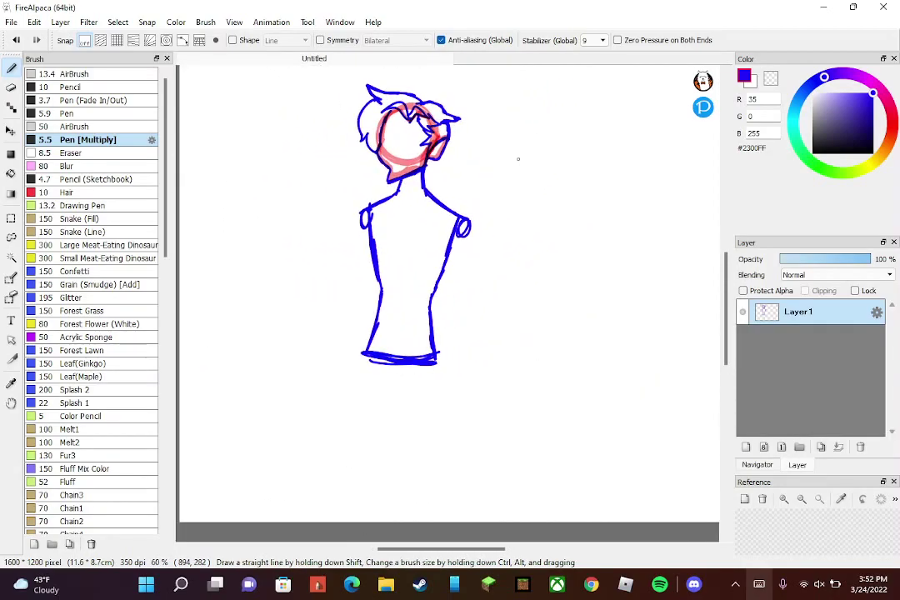
click(10, 131)
mouse_move(506, 179)
mouse_down()
mouse_move(523, 169)
mouse_move(536, 178)
mouse_move(522, 157)
mouse_up()
scroll(528, 167, up, 1)
scroll(535, 188, down, 2)
drag(462, 213, 465, 214)
scroll(558, 295, down, 2)
drag(558, 295, 529, 305)
scroll(529, 306, up, 1)
drag(429, 268, 445, 261)
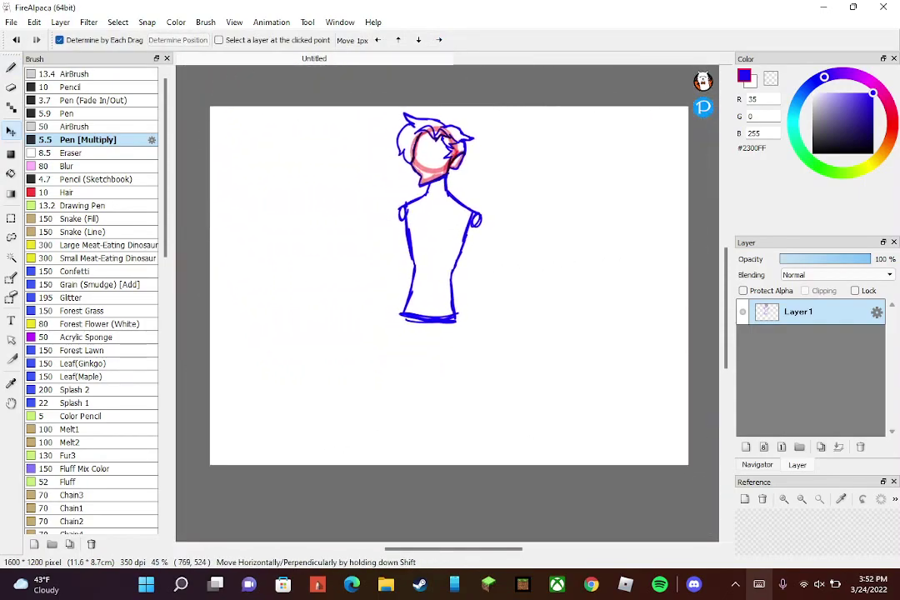
key(b)
- Try widely spread leg lines with a bent right knee below the hips, and undo them
scroll(409, 319, up, 3)
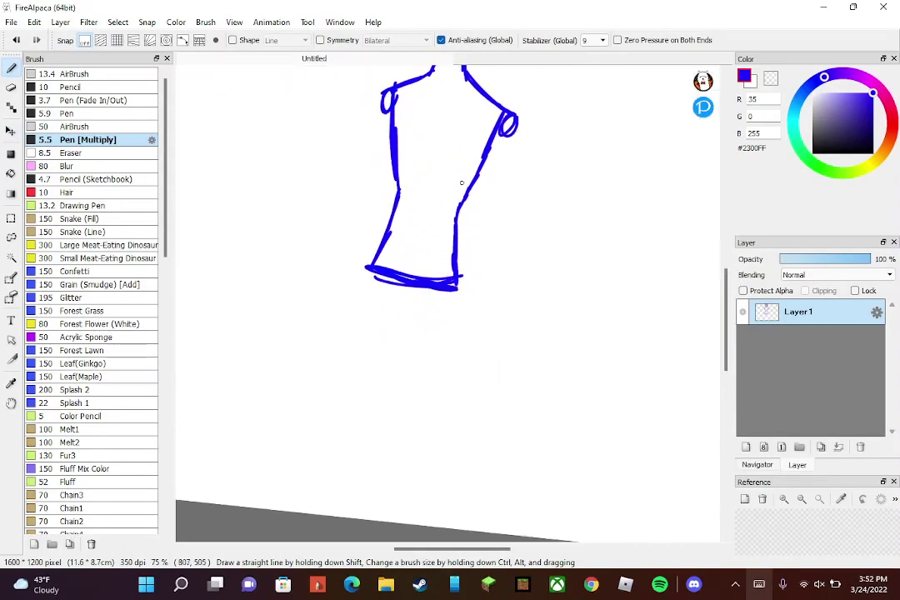
drag(371, 268, 283, 404)
drag(325, 350, 259, 481)
mouse_move(458, 283)
mouse_down()
mouse_move(475, 343)
mouse_move(487, 427)
mouse_move(419, 523)
mouse_up()
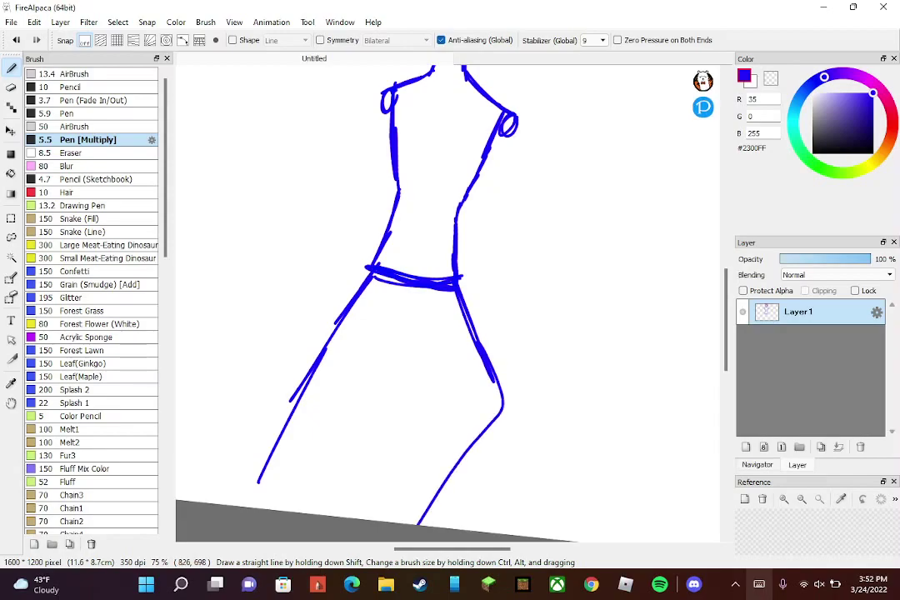
key(ctrl+z)
key(ctrl+z)
key(ctrl+z)
key(ctrl+z)
key(ctrl+z)
- Try long outer leg lines down from both ends of the hip line, and undo the last strokes
scroll(466, 332, up, 2)
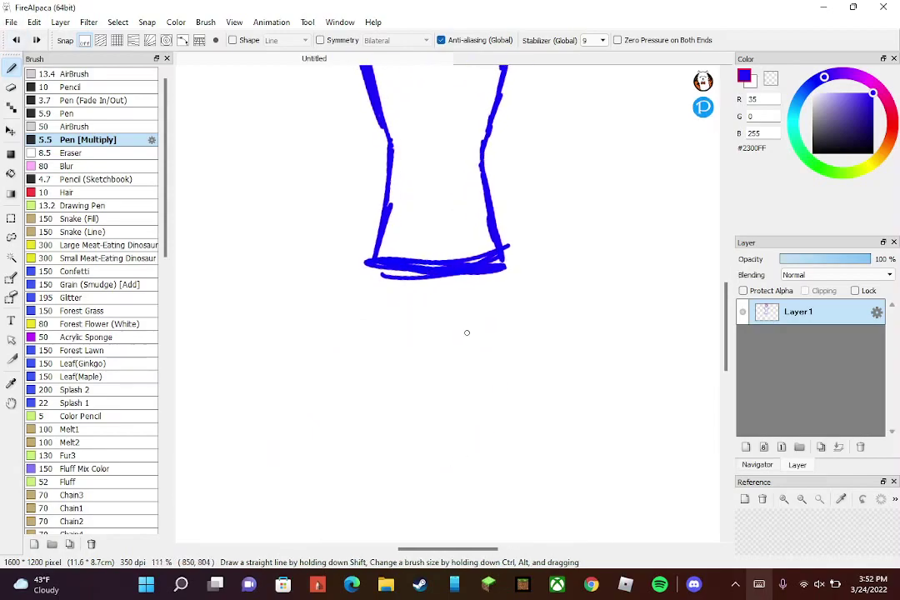
mouse_move(381, 252)
mouse_down()
mouse_move(340, 383)
mouse_move(375, 471)
mouse_up()
mouse_move(505, 250)
mouse_down()
mouse_move(553, 338)
mouse_move(531, 452)
mouse_move(554, 363)
mouse_up()
key(ctrl+z)
key(ctrl+z)
- Try outward-curving thighs with inner leg lines between them, and undo them
mouse_move(505, 250)
mouse_down()
mouse_move(527, 310)
mouse_move(532, 368)
mouse_move(515, 443)
mouse_move(540, 408)
mouse_move(515, 266)
mouse_move(467, 325)
mouse_move(469, 446)
mouse_move(477, 263)
mouse_up()
scroll(499, 152, down, 3)
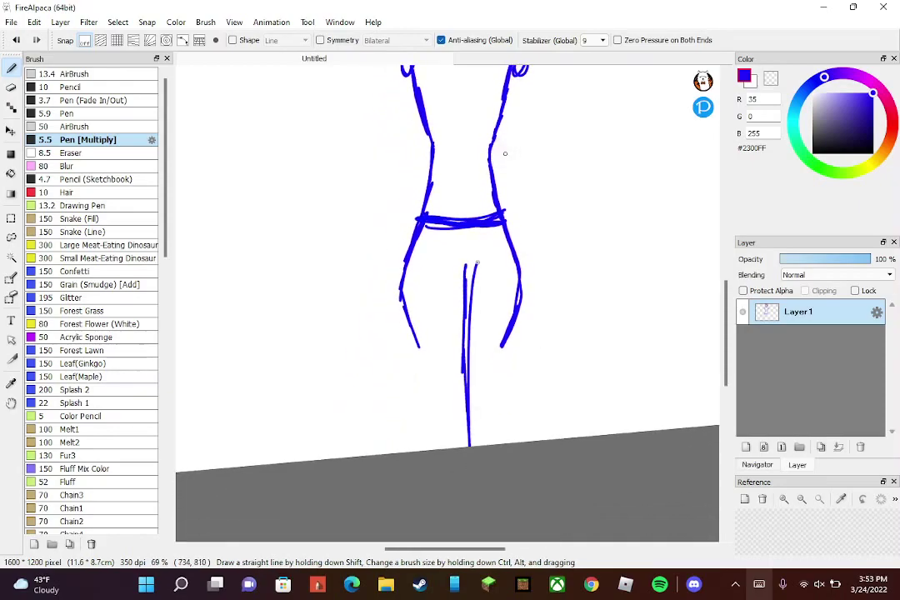
key(ctrl+z)
mouse_move(419, 335)
mouse_down()
mouse_move(457, 474)
mouse_move(415, 296)
mouse_up()
key(ctrl+z)
key(ctrl+z)
key(ctrl+z)
key(ctrl+z)
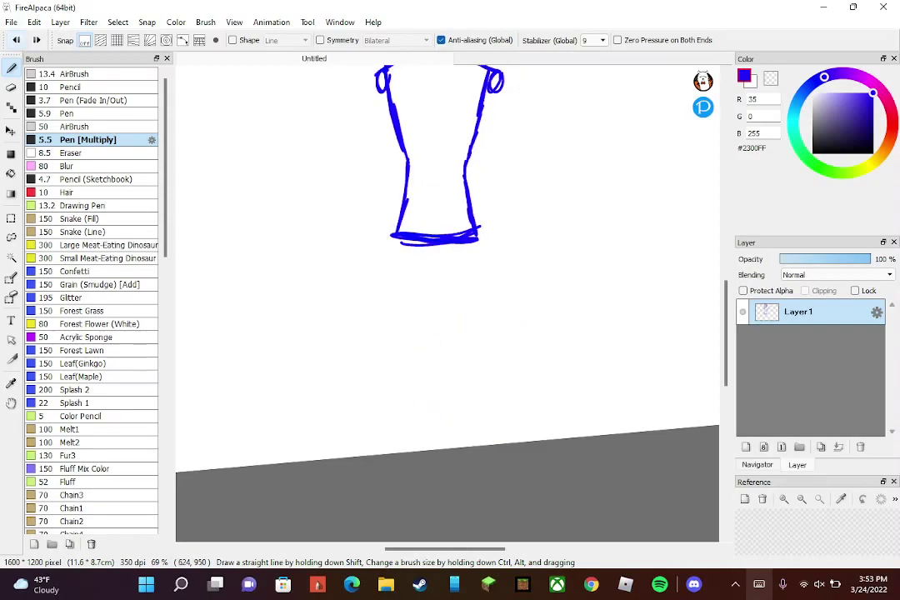
- Try nearly straight outer leg lines running from the hips to the canvas's lower edge, and undo them
scroll(448, 275, down, 2)
scroll(447, 275, up, 1)
drag(388, 254, 364, 461)
drag(464, 433, 474, 495)
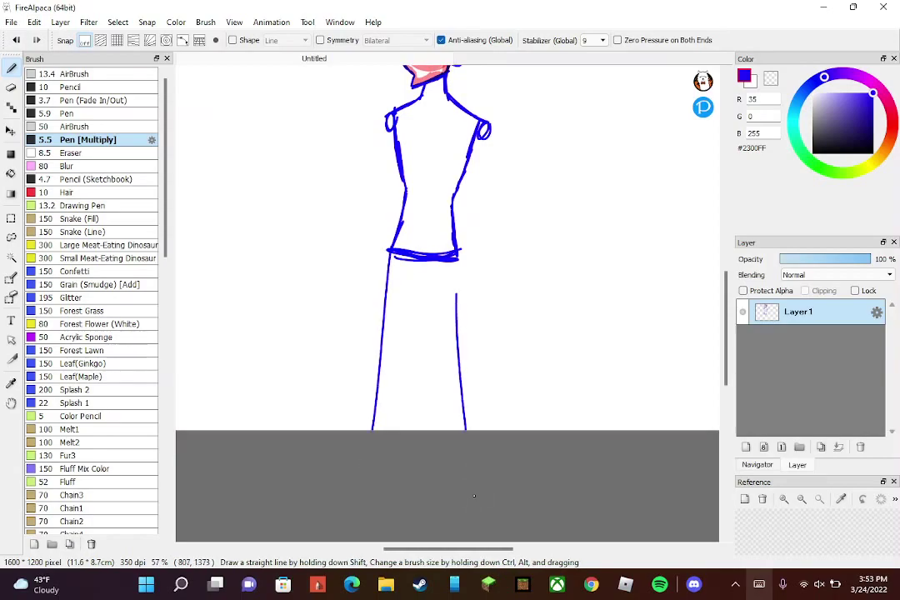
scroll(565, 375, down, 2)
scroll(564, 374, up, 1)
key(ctrl+z)
key(ctrl+z)
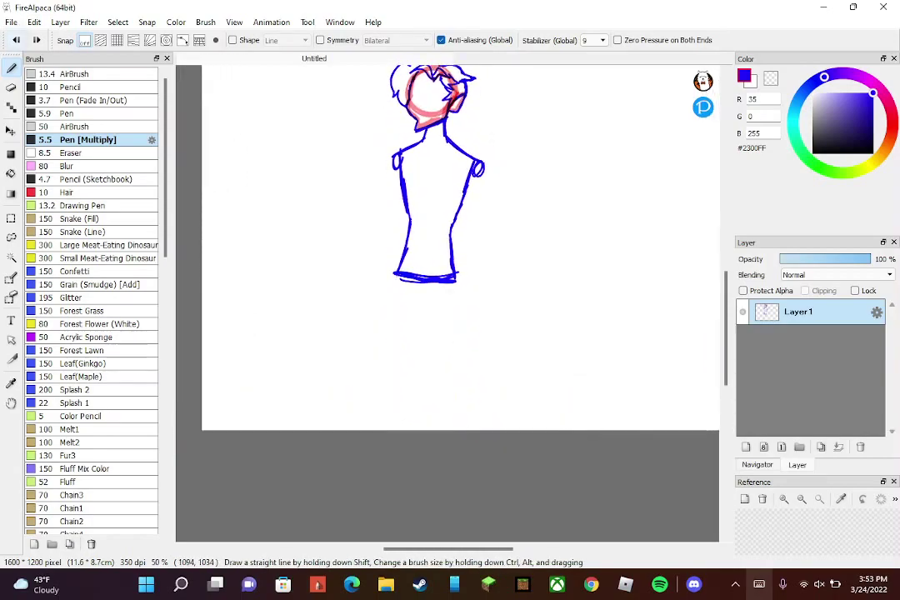
- Try wide flaring leg lines from both hips to the canvas's lower edge, and undo them
scroll(484, 357, up, 3)
drag(295, 310, 223, 495)
drag(223, 496, 331, 213)
drag(541, 480, 549, 496)
mouse_move(540, 495)
mouse_down()
mouse_move(462, 353)
mouse_move(434, 216)
mouse_up()
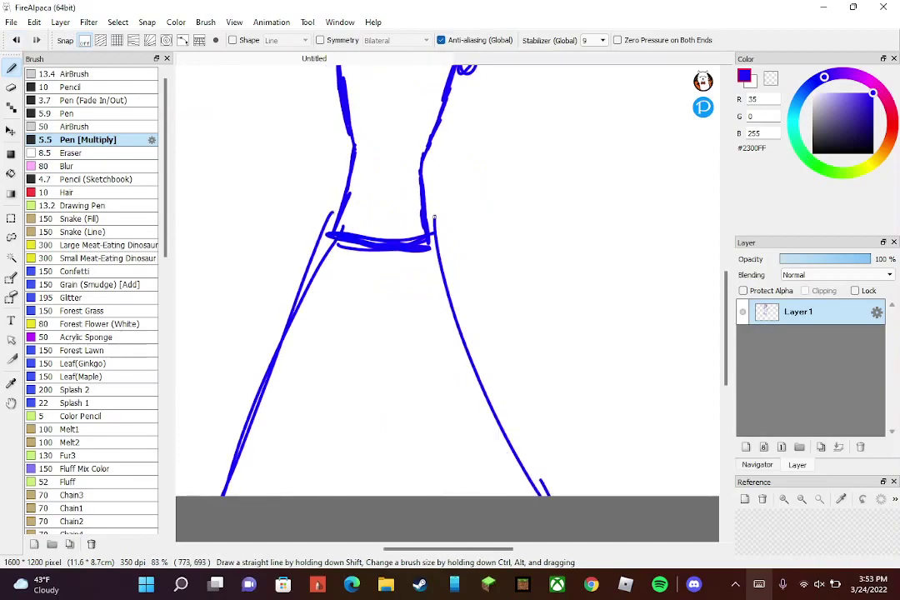
key(ctrl+z)
key(ctrl+z)
key(ctrl+z)
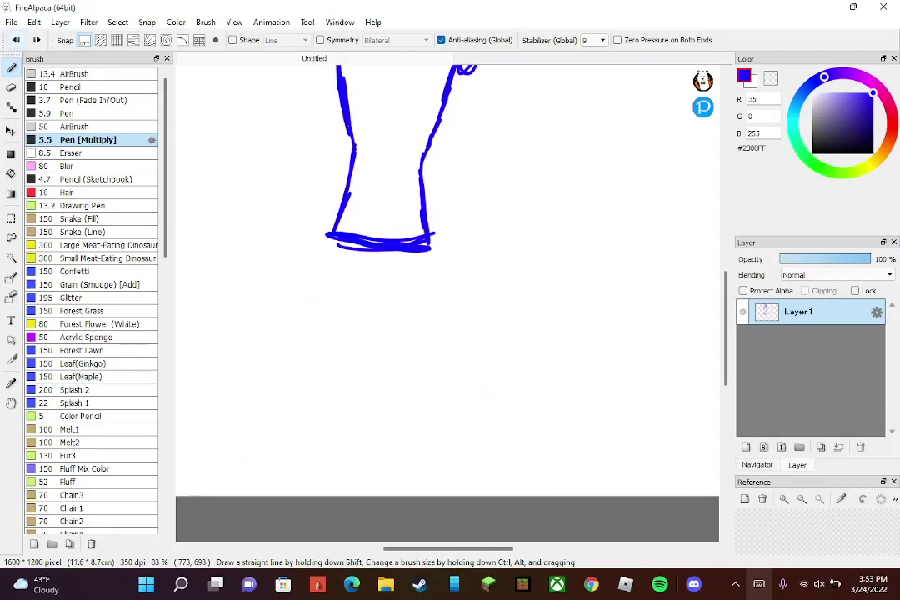
- Try a straight, slanted left leg made of an inner and an outer line, and undo it
drag(380, 250, 315, 495)
drag(327, 215, 272, 513)
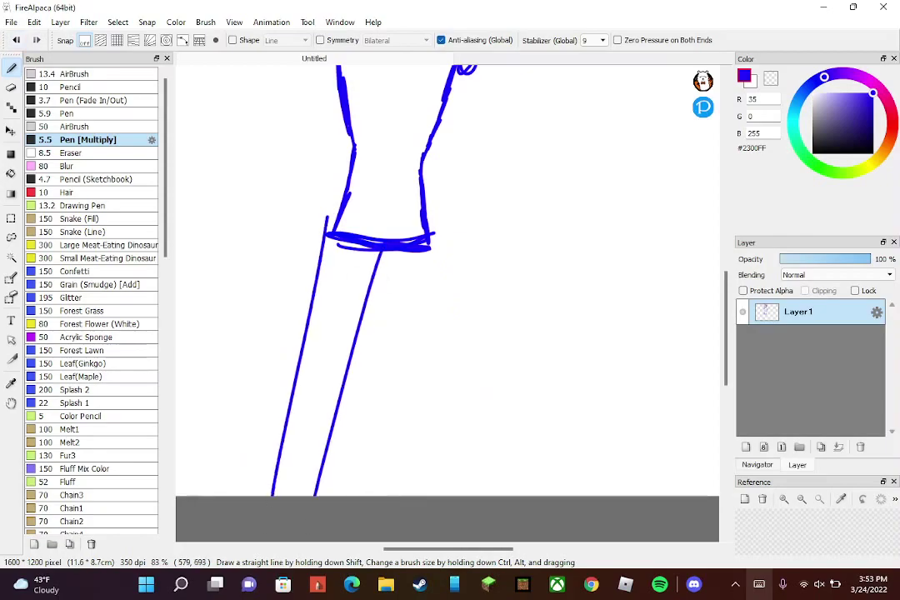
key(ctrl+z)
key(ctrl+z)
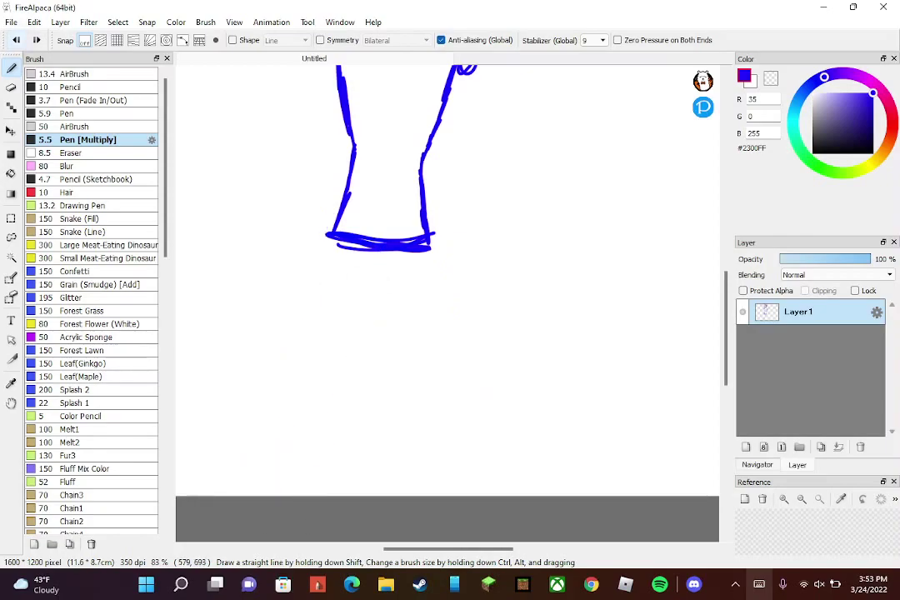
- Draw crossing waistband lines above the hips and a V-shaped pelvis below the hip line
mouse_move(364, 181)
mouse_down()
mouse_move(413, 195)
mouse_move(423, 186)
mouse_up()
drag(424, 194, 349, 193)
mouse_move(364, 265)
mouse_down()
mouse_move(336, 232)
mouse_move(385, 279)
mouse_up()
drag(435, 248, 382, 281)
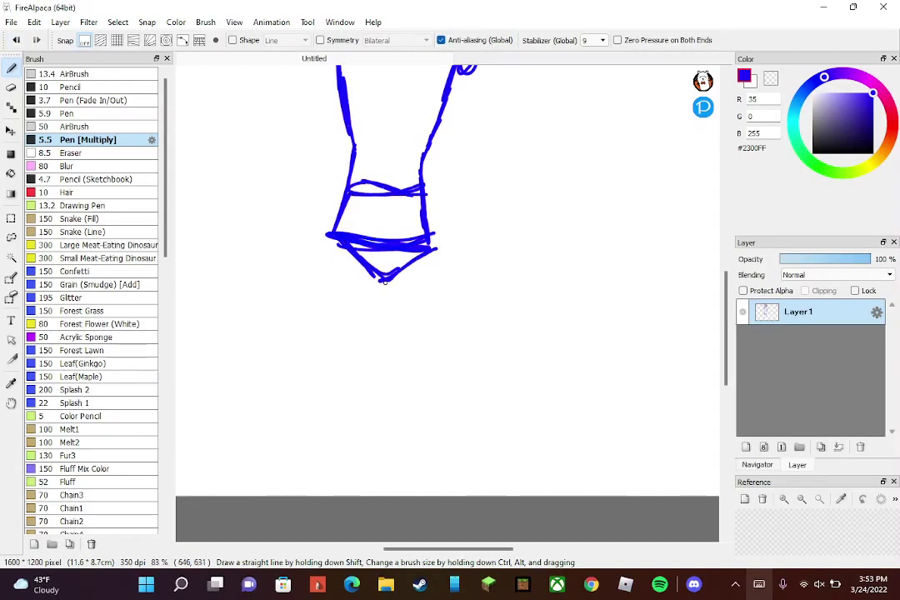
drag(406, 184, 417, 192)
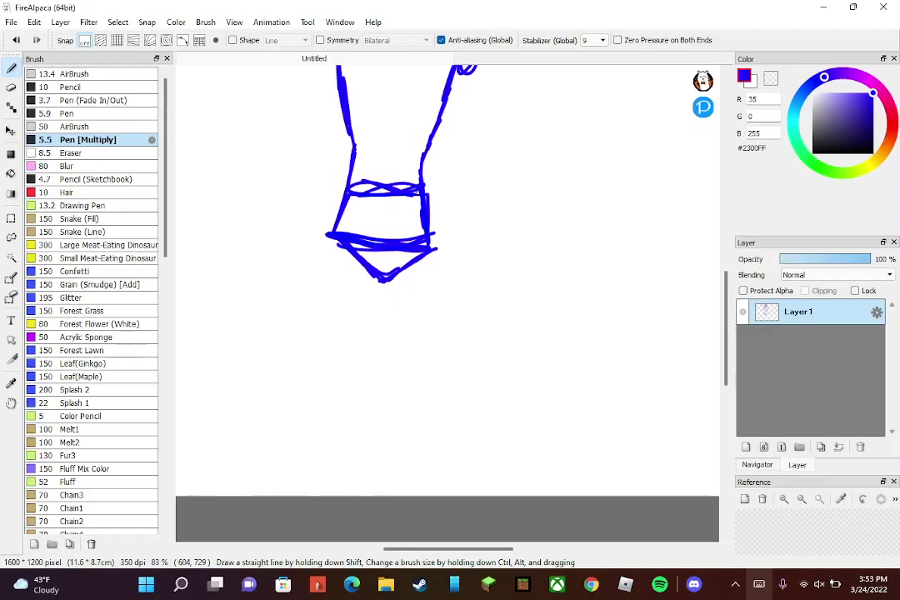
- Draw the left leg's inner line from the crotch and its outer line from the hip to the canvas's lower edge
drag(381, 284, 325, 495)
drag(365, 360, 332, 495)
mouse_move(333, 242)
mouse_down()
mouse_move(315, 354)
mouse_move(310, 494)
mouse_up()
drag(320, 258, 313, 492)
drag(315, 317, 316, 444)
drag(320, 314, 315, 383)
drag(326, 236, 314, 308)
- Draw a straight right leg slanting outward to the canvas's lower edge, redoing its outer line
drag(385, 284, 478, 494)
drag(439, 250, 473, 376)
drag(463, 348, 509, 495)
drag(473, 375, 505, 496)
drag(441, 257, 468, 342)
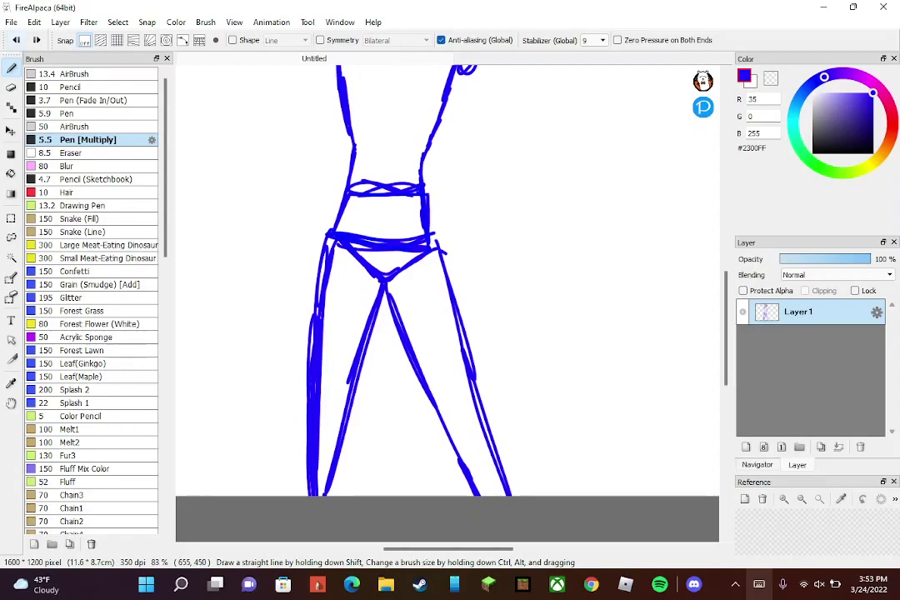
key(ctrl+z)
key(ctrl+z)
drag(429, 245, 503, 496)
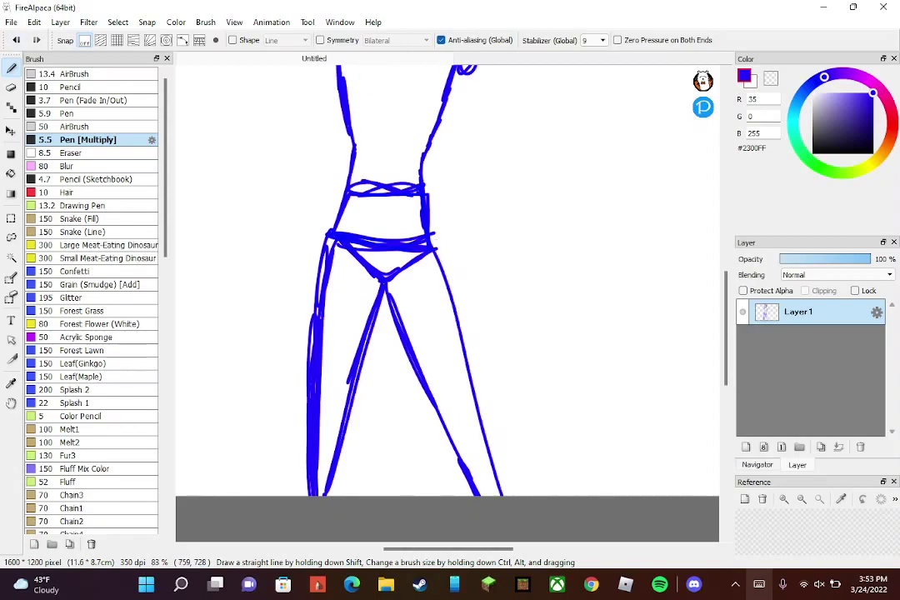
- Undo the right leg's inner and outer lines
scroll(563, 349, down, 2)
scroll(563, 349, up, 1)
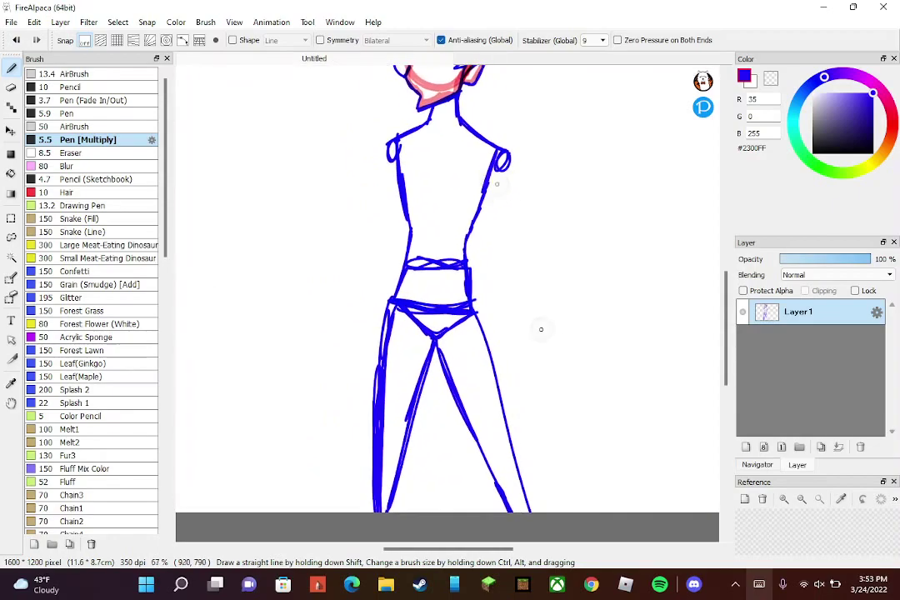
key(ctrl+z)
key(ctrl+z)
key(ctrl+z)
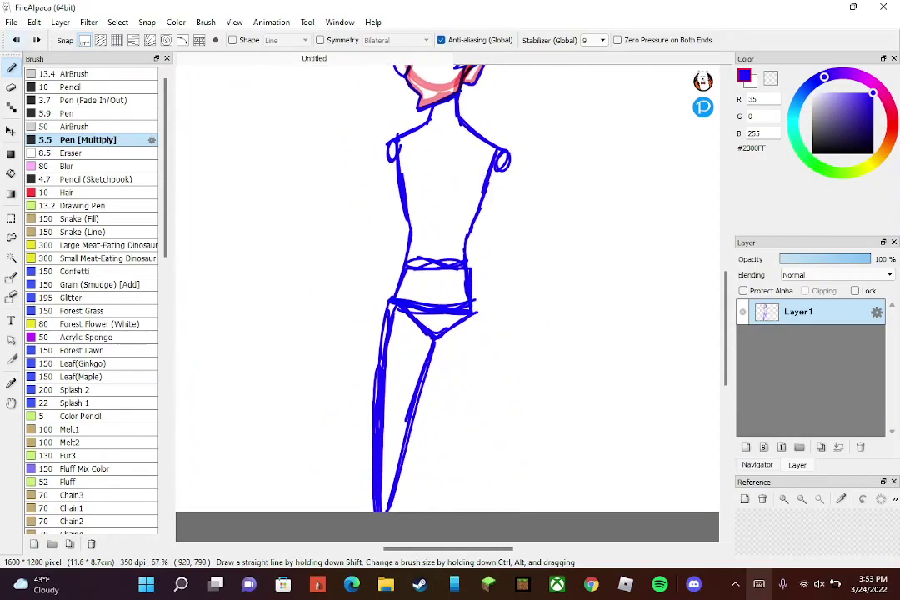
- Redraw the left leg's outer line with an outward bend at the knee, and draw a matching bent right leg
mouse_move(391, 310)
mouse_down()
mouse_move(351, 482)
mouse_move(347, 467)
mouse_move(371, 446)
mouse_move(350, 510)
mouse_up()
drag(383, 377, 369, 431)
mouse_move(435, 345)
mouse_down()
mouse_move(505, 512)
mouse_move(528, 463)
mouse_move(493, 386)
mouse_move(476, 315)
mouse_up()
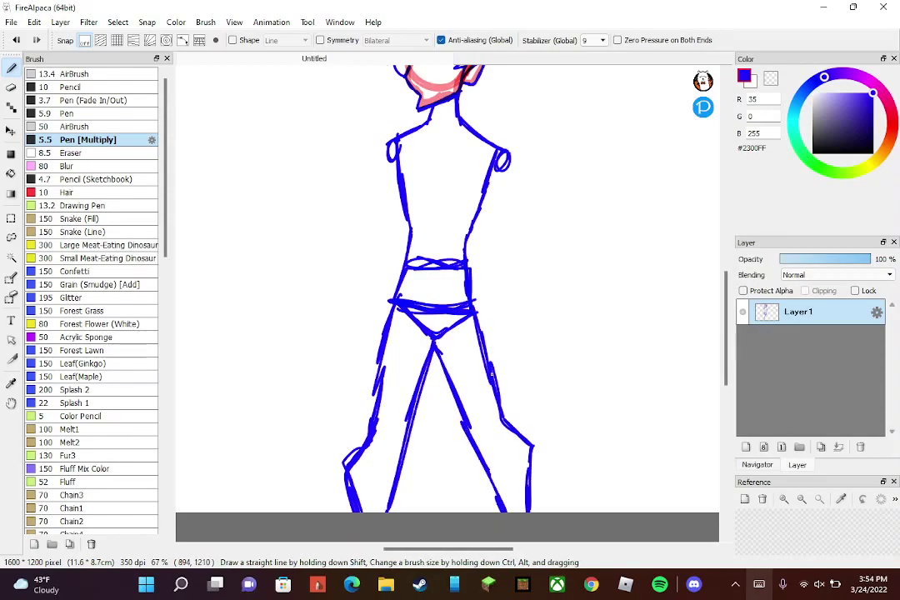
- Draw the left upper arm as two lines slanting outward from the shoulder and the torso side
scroll(492, 376, up, 2)
mouse_move(350, 244)
mouse_down()
mouse_move(424, 173)
mouse_move(409, 186)
mouse_up()
drag(370, 272, 425, 225)
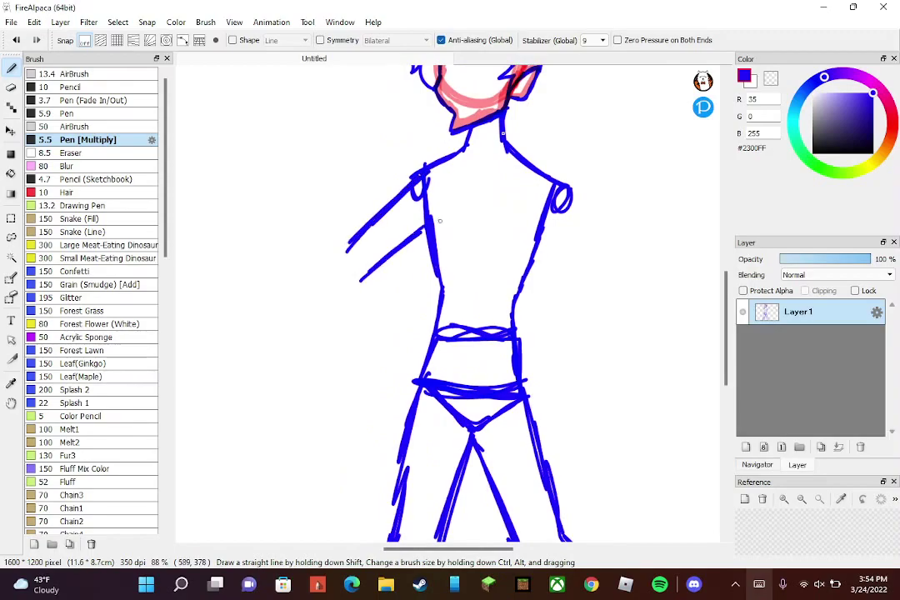
- Draw the left forearm bent back from a pointed elbow to the hip, redoing its first lines
drag(371, 279, 428, 373)
drag(379, 282, 414, 354)
mouse_move(373, 271)
mouse_down()
mouse_move(361, 250)
mouse_move(421, 422)
mouse_up()
scroll(525, 295, down, 2)
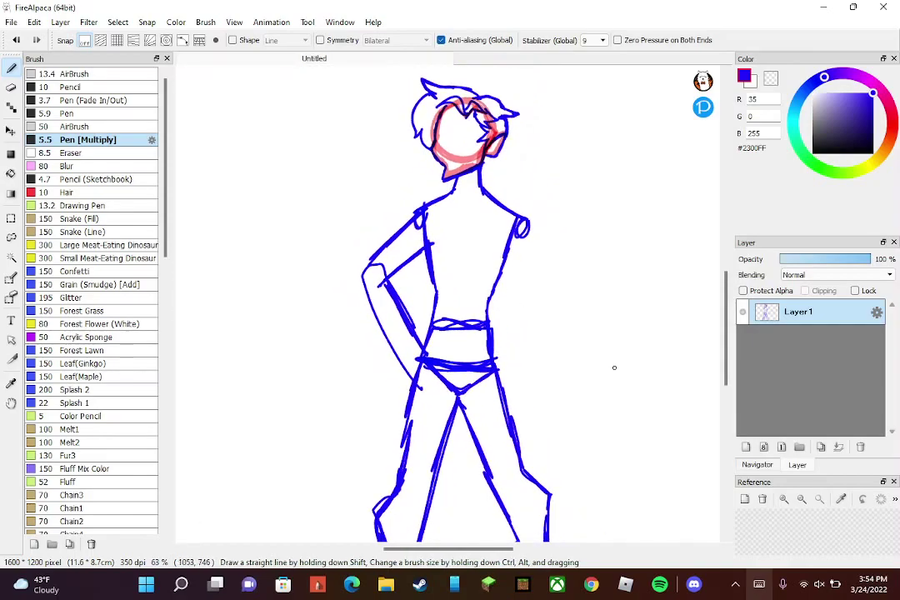
key(ctrl+z)
key(ctrl+z)
drag(380, 281, 420, 359)
mouse_move(353, 288)
mouse_down()
mouse_move(414, 384)
mouse_move(358, 305)
mouse_up()
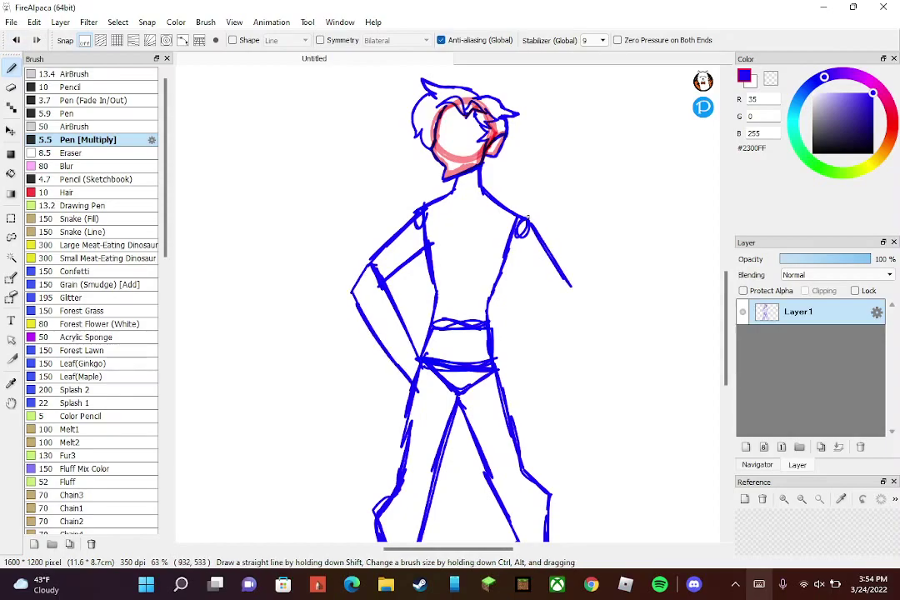
- Draw the right arm bent upward at the elbow, ending in an open, raised hand with fingers and thumb
drag(528, 222, 571, 286)
mouse_move(512, 252)
mouse_down()
mouse_move(550, 309)
mouse_move(606, 238)
mouse_move(557, 305)
mouse_move(622, 239)
mouse_up()
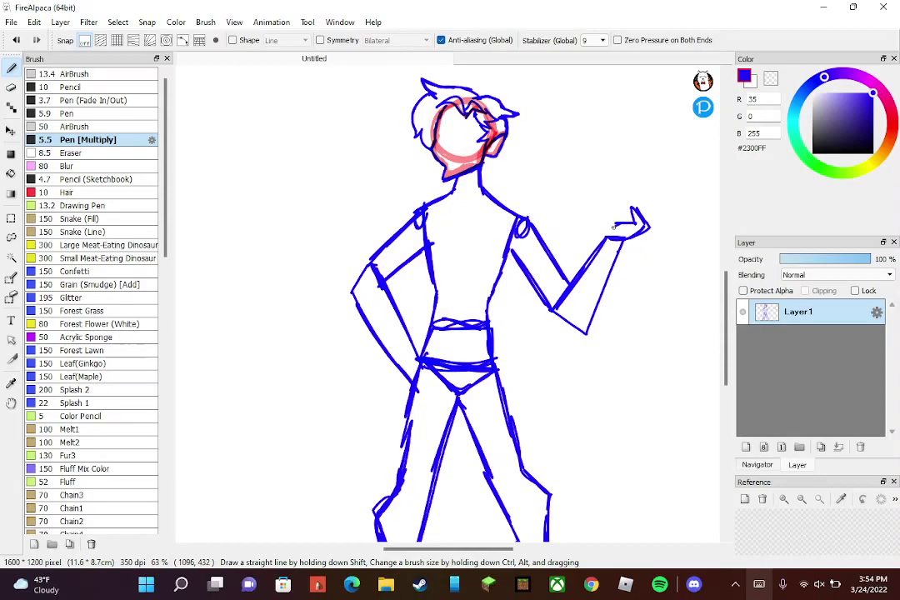
scroll(655, 280, up, 2)
key(ctrl+z)
mouse_move(584, 242)
mouse_down()
mouse_move(577, 208)
mouse_move(590, 207)
mouse_move(584, 223)
mouse_up()
drag(514, 225, 523, 239)
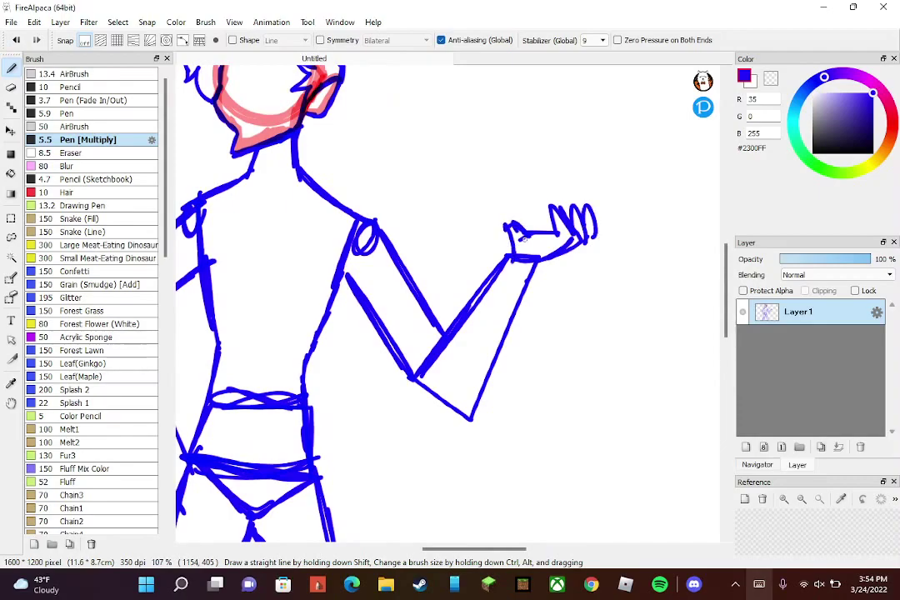
- Sketch the left shirt-collar flap beneath the chin, and draw the neck opening's V with the top of a tie knot
scroll(523, 238, down, 4)
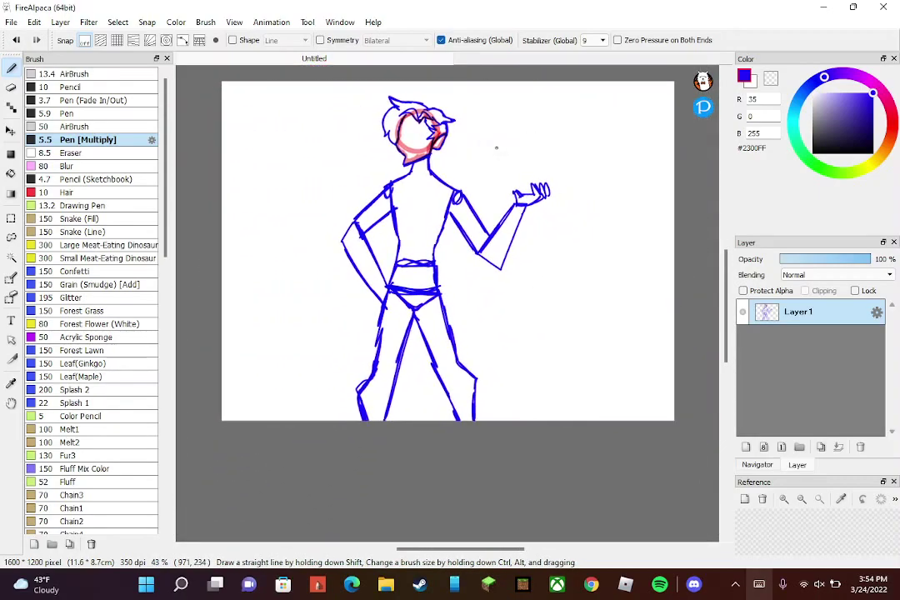
scroll(435, 370, up, 5)
scroll(435, 370, up, 4)
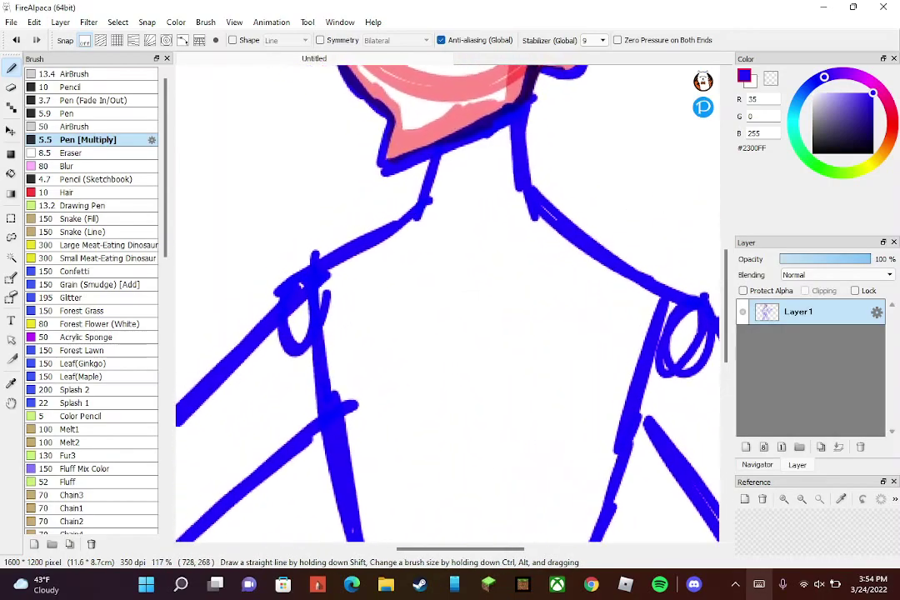
mouse_move(429, 166)
mouse_down()
mouse_move(332, 244)
mouse_move(499, 259)
mouse_up()
drag(340, 237, 455, 309)
key(ctrl+z)
key(ctrl+z)
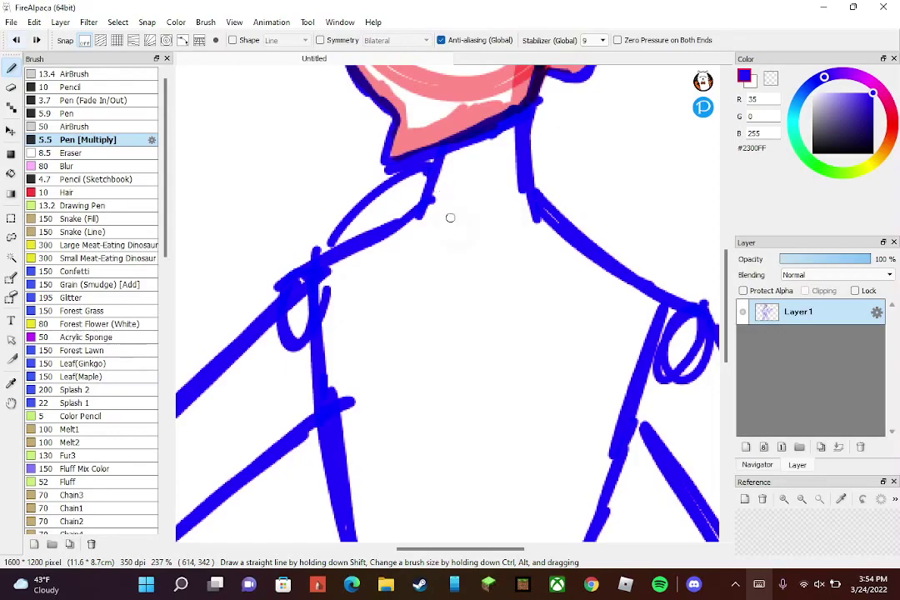
drag(469, 254, 427, 168)
drag(357, 247, 454, 285)
mouse_move(464, 233)
mouse_down()
mouse_move(502, 247)
mouse_move(539, 180)
mouse_move(533, 196)
mouse_up()
- Sketch the right collar flap, redoing its lower edge, and close the sides and base of the tie knot
mouse_move(455, 287)
mouse_down()
mouse_move(510, 267)
mouse_move(508, 248)
mouse_move(617, 234)
mouse_up()
mouse_move(616, 234)
mouse_down()
mouse_move(546, 162)
mouse_move(620, 260)
mouse_move(542, 295)
mouse_up()
key(ctrl+z)
key(ctrl+z)
key(ctrl+z)
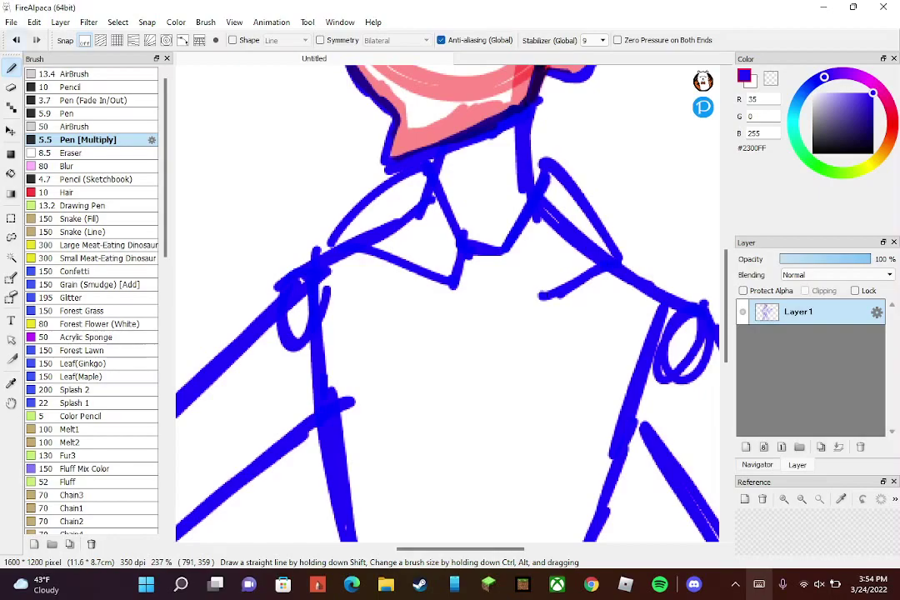
key(ctrl+z)
drag(505, 248, 524, 295)
drag(525, 294, 623, 253)
mouse_move(480, 297)
mouse_down()
mouse_move(534, 292)
mouse_move(457, 281)
mouse_up()
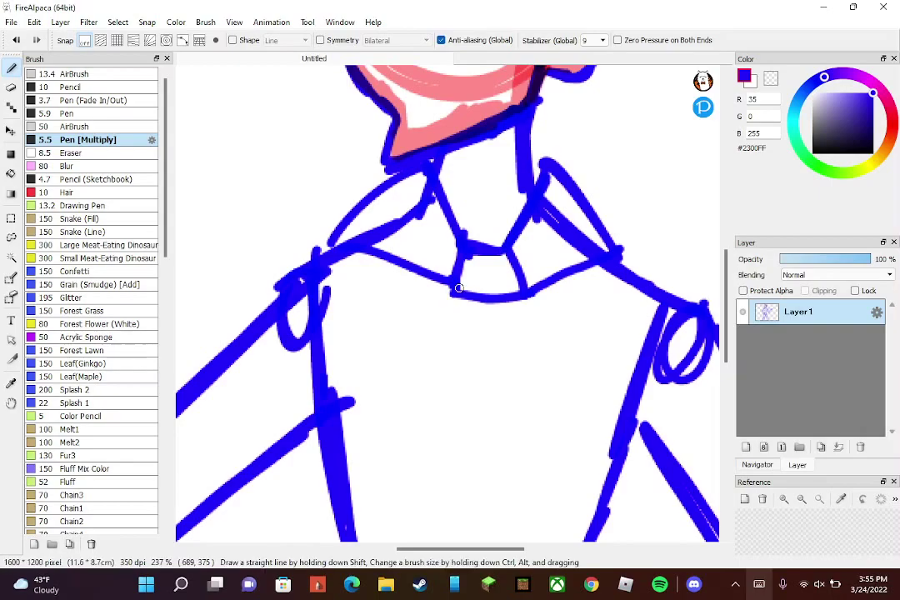
scroll(511, 342, up, 1)
drag(296, 224, 405, 429)
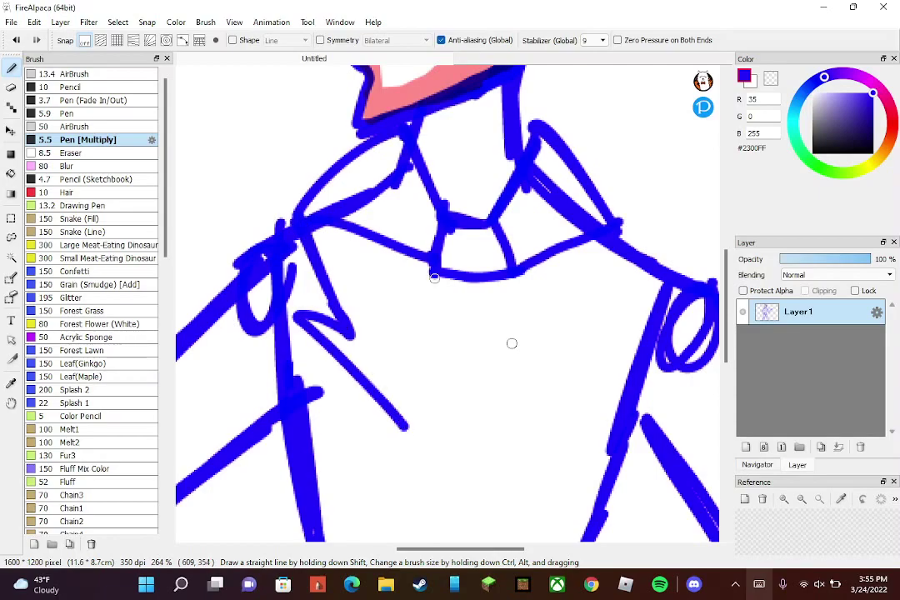
drag(435, 278, 414, 464)
key(ctrl+z)
key(ctrl+z)
key(ctrl+z)
mouse_move(310, 225)
mouse_down()
mouse_move(360, 342)
mouse_move(423, 281)
mouse_up()
drag(359, 339, 412, 435)
drag(434, 278, 421, 477)
key(ctrl+z)
key(ctrl+z)
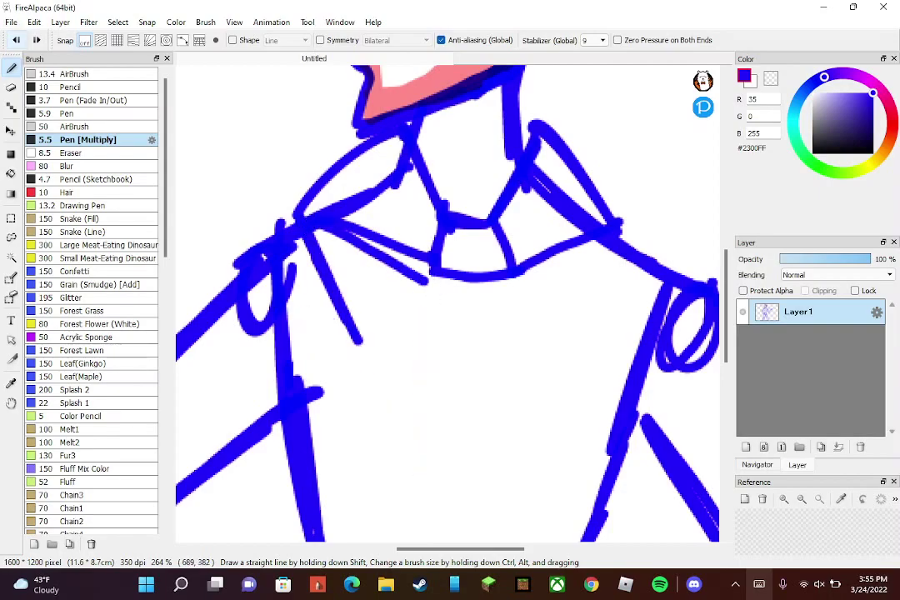
scroll(474, 353, up, 1)
key(ctrl+z)
key(ctrl+z)
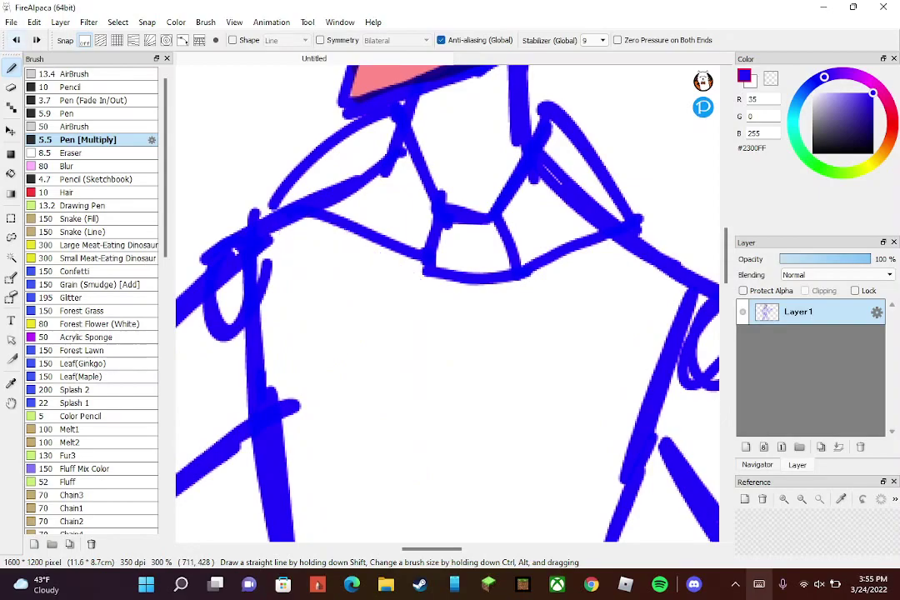
- Sketch two long notched jacket lapels running from the shoulders to points at mid-torso, with the tie's edges between them
mouse_move(404, 244)
mouse_down()
mouse_move(271, 202)
mouse_move(369, 380)
mouse_up()
scroll(369, 380, down, 1)
drag(337, 294, 338, 388)
drag(394, 236, 387, 182)
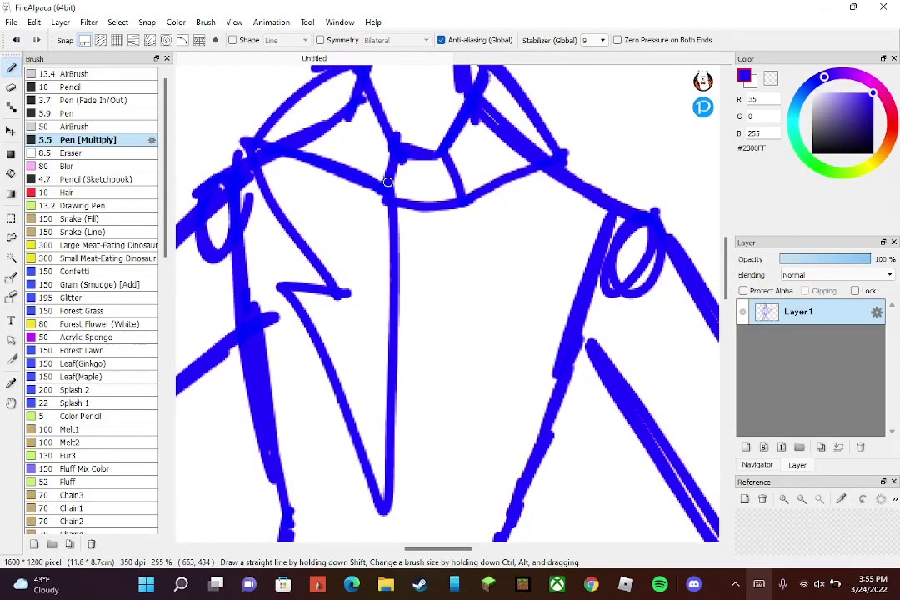
scroll(460, 225, down, 1)
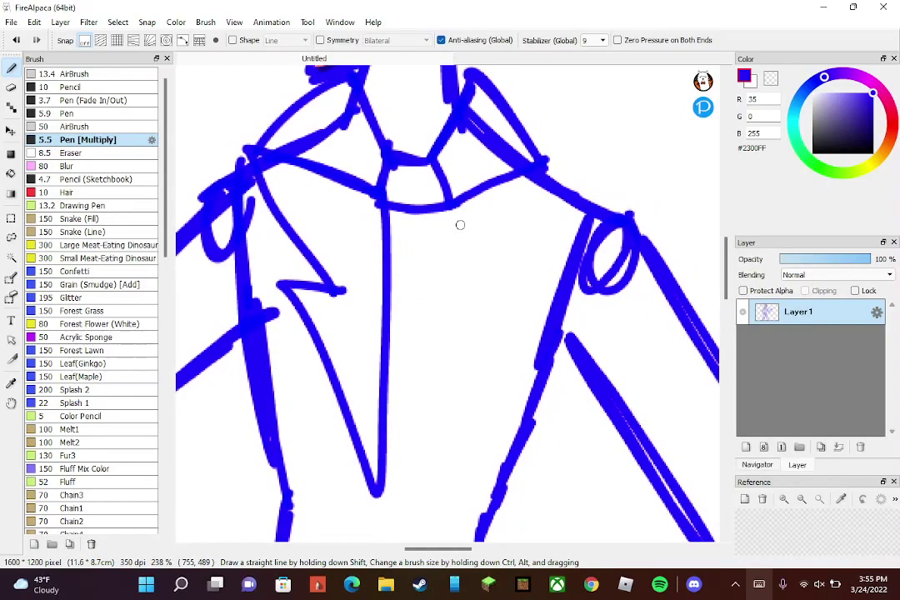
drag(452, 206, 433, 498)
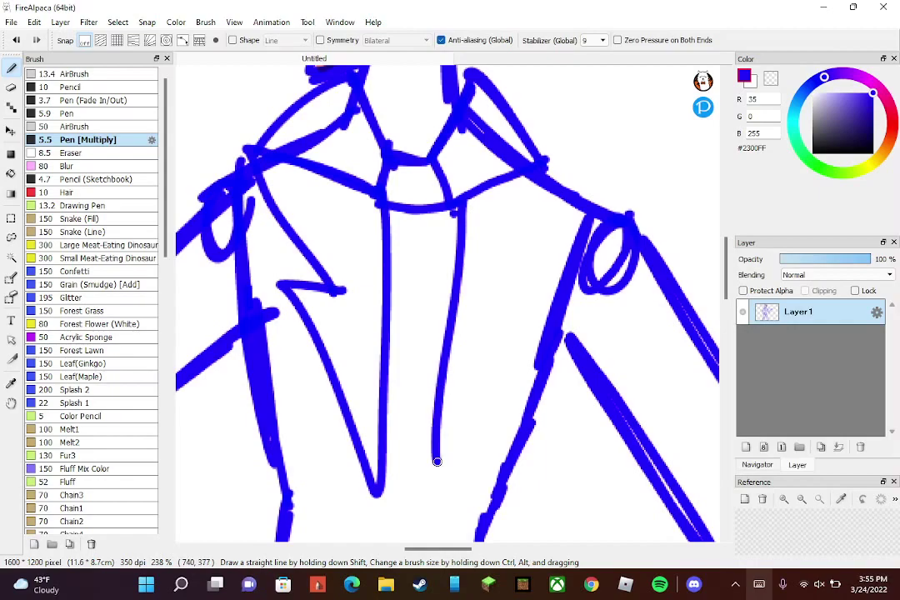
mouse_move(426, 451)
mouse_down()
mouse_move(531, 304)
mouse_move(535, 237)
mouse_move(524, 169)
mouse_up()
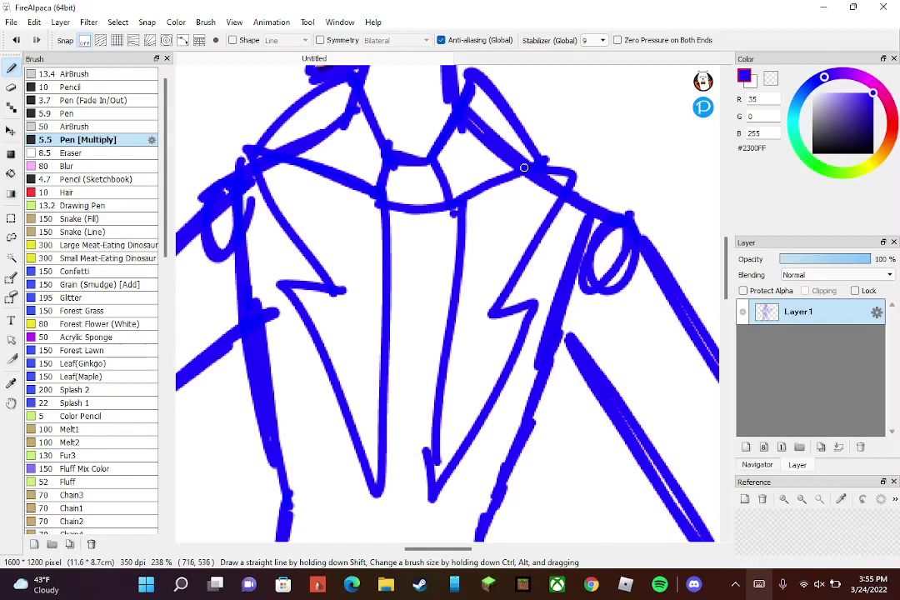
- Reinforce the tie's left edge and close its lower end in a point between the lapels
scroll(535, 189, down, 12)
scroll(541, 233, up, 5)
scroll(544, 138, up, 3)
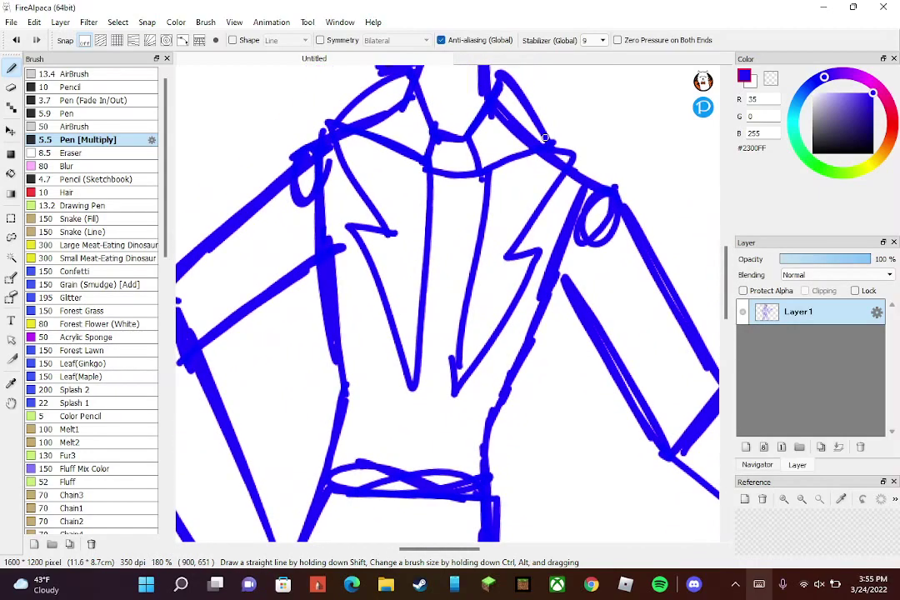
mouse_move(429, 175)
mouse_down()
mouse_move(418, 357)
mouse_move(456, 387)
mouse_up()
scroll(437, 405, down, 2)
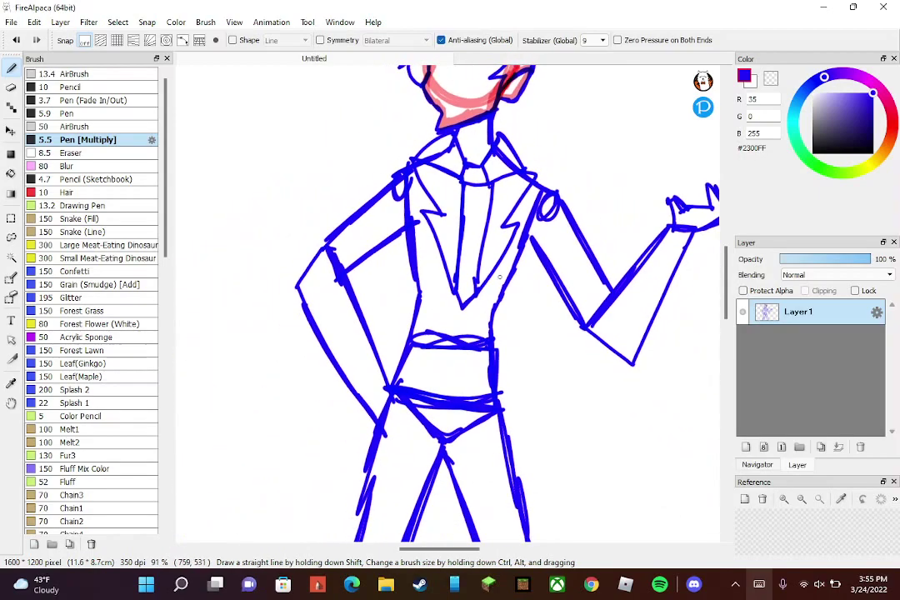
- Reinforce the left arm's lines around the elbow and thicken the lower line of the right upper arm
scroll(514, 306, down, 1)
scroll(515, 113, up, 2)
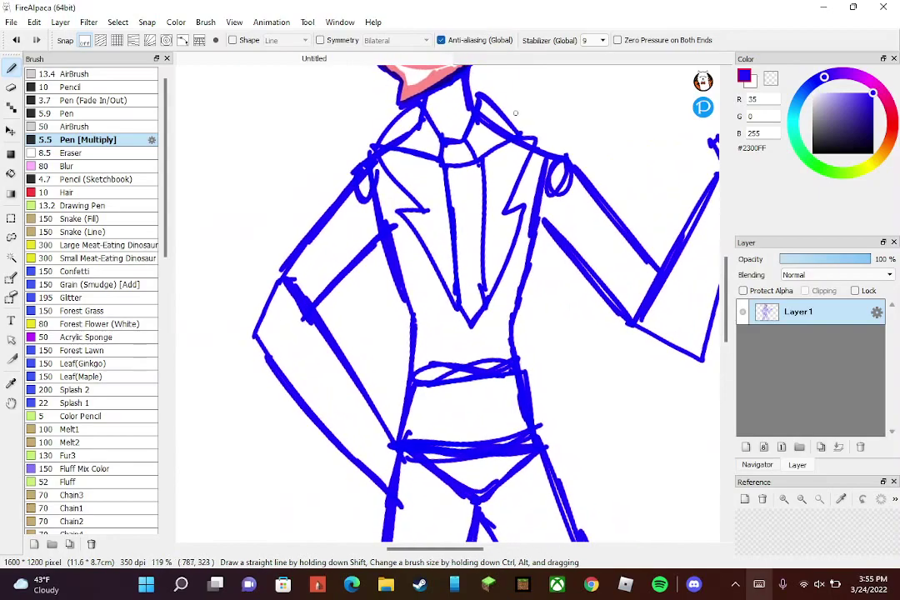
drag(307, 242, 255, 336)
drag(376, 247, 315, 311)
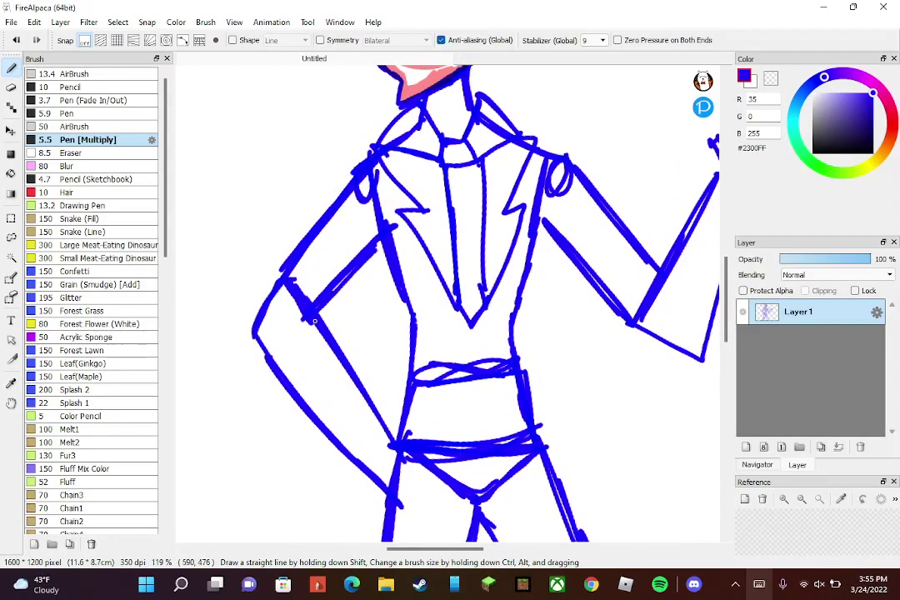
scroll(315, 319, up, 1)
scroll(400, 175, down, 3)
scroll(567, 315, up, 2)
scroll(566, 315, up, 3)
drag(342, 239, 426, 354)
- Draw a lower edge line across the waistband, try filling the band solid blue, and undo that fill
scroll(570, 163, down, 3)
scroll(463, 171, up, 4)
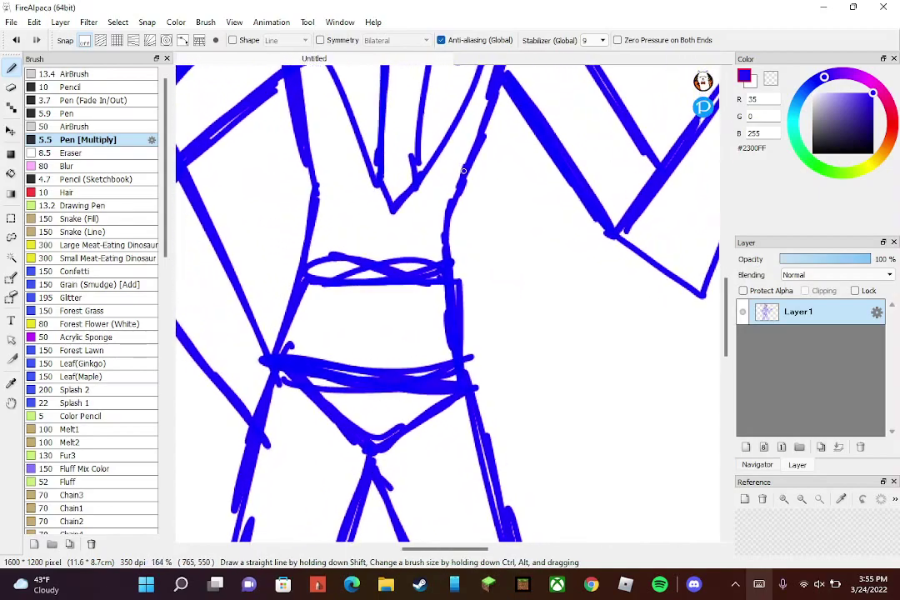
scroll(463, 171, down, 1)
mouse_move(399, 209)
mouse_down()
mouse_move(463, 317)
mouse_move(446, 282)
mouse_up()
mouse_move(444, 205)
mouse_down()
mouse_move(488, 288)
mouse_move(496, 285)
mouse_move(480, 325)
mouse_move(413, 209)
mouse_move(467, 300)
mouse_move(398, 210)
mouse_up()
mouse_move(463, 220)
mouse_down()
mouse_move(505, 296)
mouse_move(468, 204)
mouse_up()
scroll(527, 333, down, 5)
scroll(457, 281, up, 4)
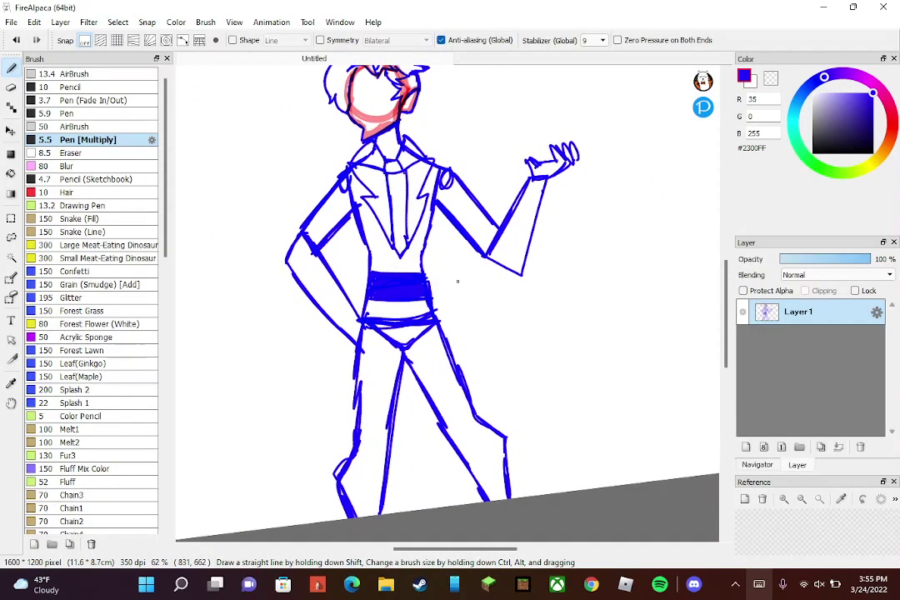
scroll(457, 282, up, 2)
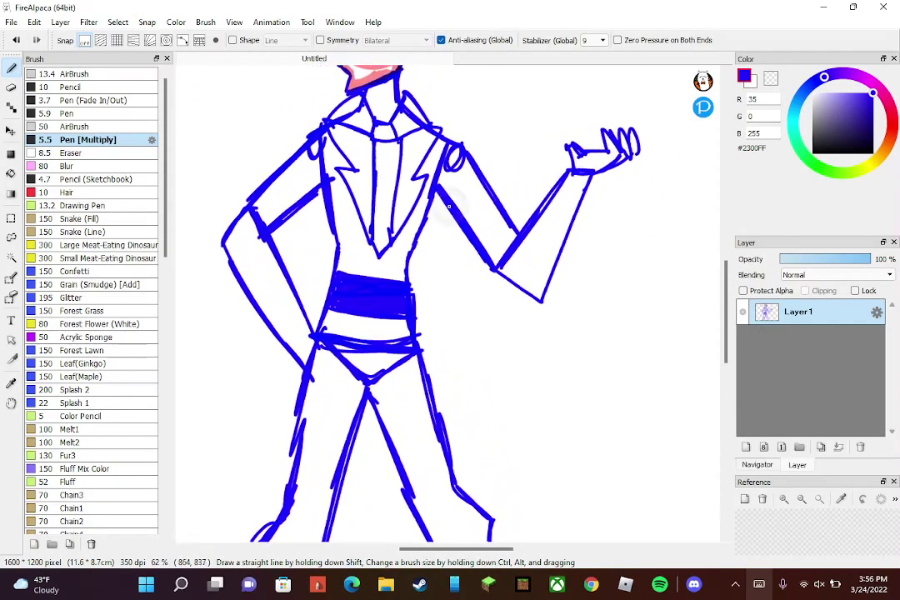
key(ctrl+z)
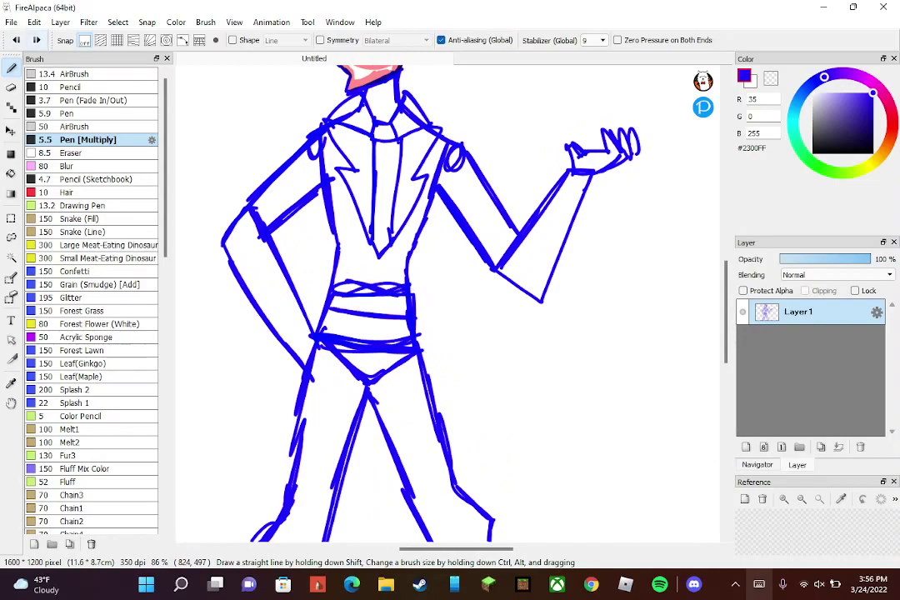
- Sketch the jacket's front edges below the lapels and flare its two tails out over the hips
drag(338, 245, 301, 325)
drag(326, 362, 372, 290)
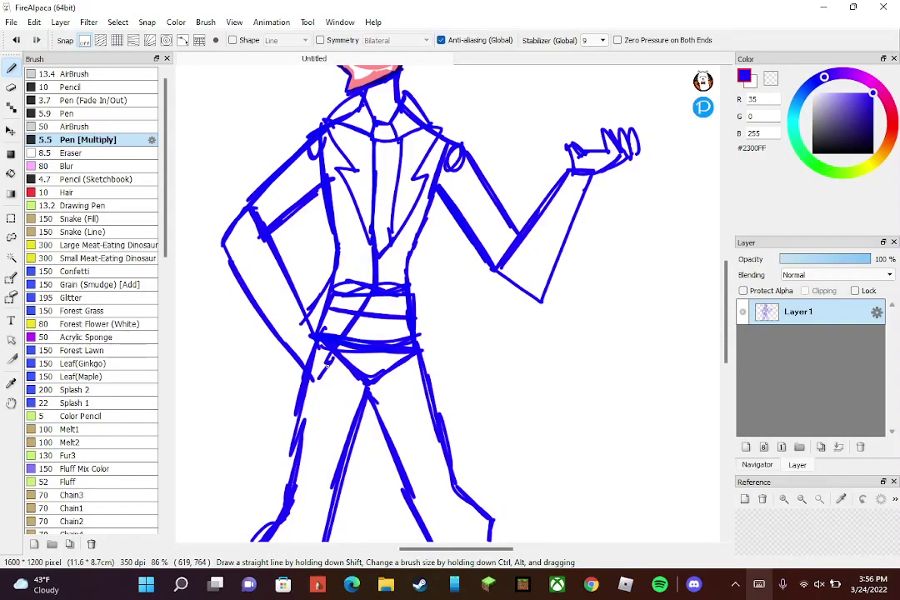
drag(286, 349, 327, 392)
drag(268, 374, 308, 395)
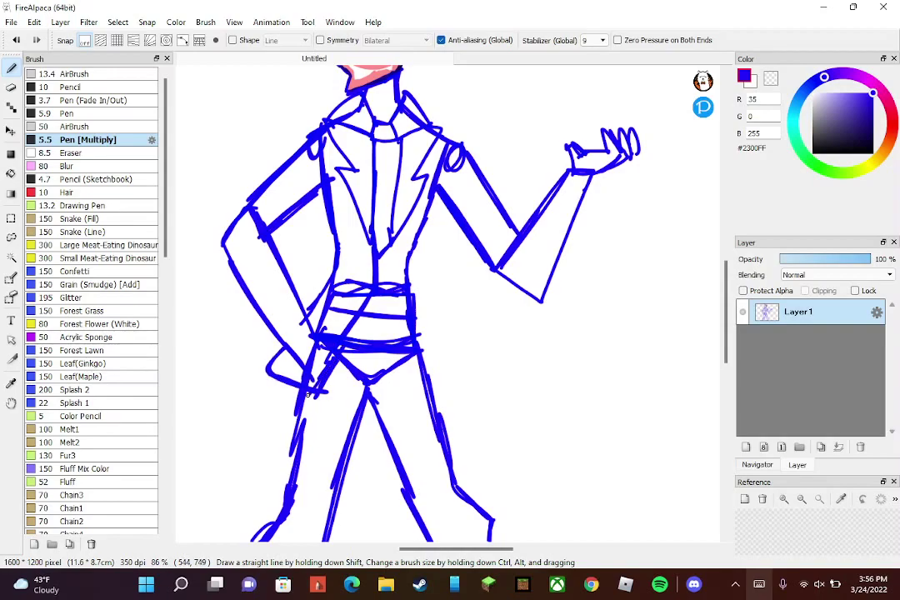
mouse_move(394, 302)
mouse_down()
mouse_move(424, 374)
mouse_move(477, 360)
mouse_move(414, 273)
mouse_up()
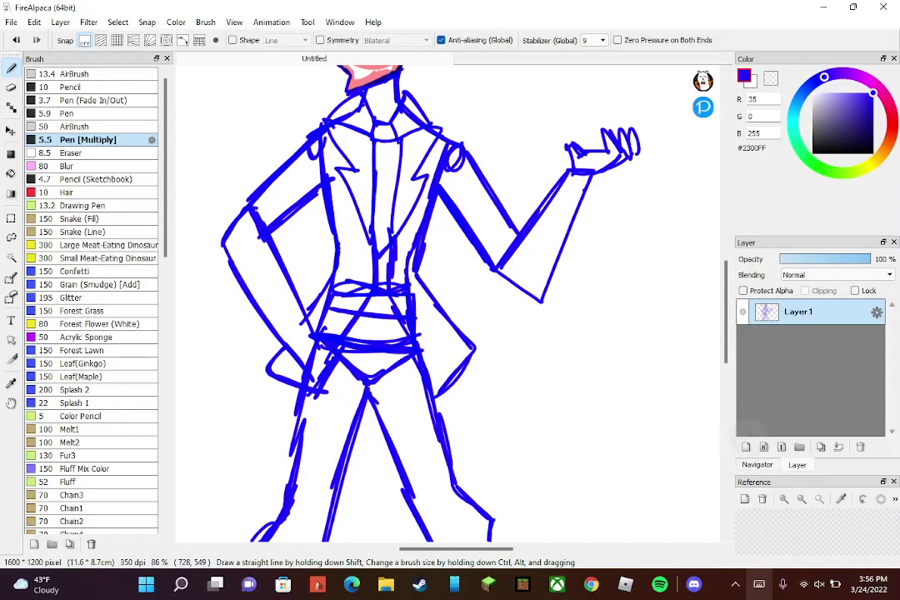
- Add a new layer above the sketch, set Layer1's opacity to 30%, and mark Layer1 as a draft layer
click(745, 447)
click(812, 337)
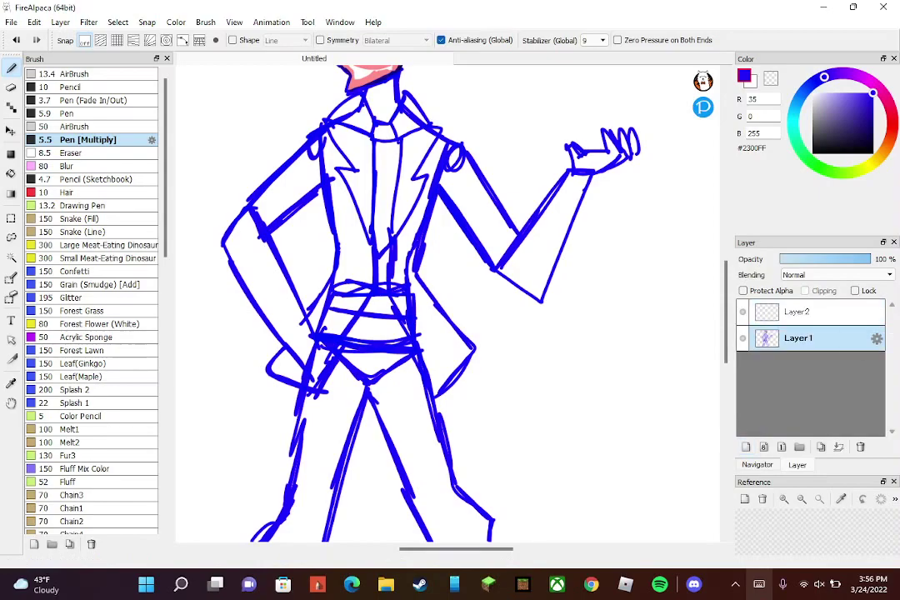
click(807, 258)
click(875, 338)
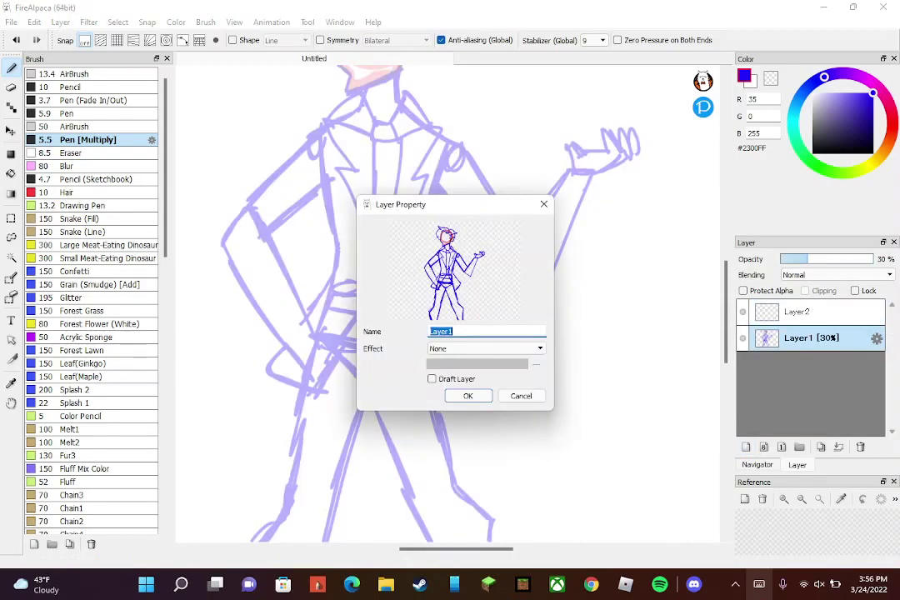
click(433, 378)
click(458, 396)
- Ink both collar flaps and the tie knot in black (#000000) on Layer2, following the faded sketch
click(798, 312)
click(813, 153)
scroll(570, 482, down, 1)
scroll(387, 247, up, 4)
scroll(517, 345, up, 2)
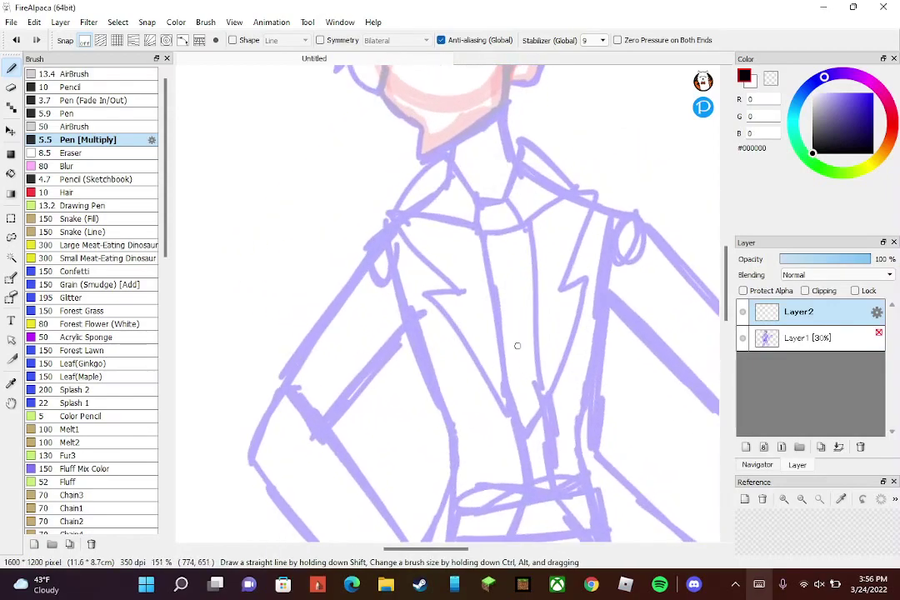
mouse_move(452, 281)
mouse_down()
mouse_move(390, 220)
mouse_move(482, 238)
mouse_move(484, 183)
mouse_move(367, 241)
mouse_move(504, 295)
mouse_move(508, 248)
mouse_move(556, 250)
mouse_move(510, 250)
mouse_move(551, 250)
mouse_move(595, 165)
mouse_up()
key(ctrl+z)
scroll(467, 145, up, 2)
mouse_move(575, 306)
mouse_down()
mouse_move(665, 262)
mouse_move(601, 163)
mouse_up()
scroll(636, 199, up, 1)
mouse_move(494, 294)
mouse_down()
mouse_move(484, 244)
mouse_move(493, 284)
mouse_up()
drag(412, 282, 498, 277)
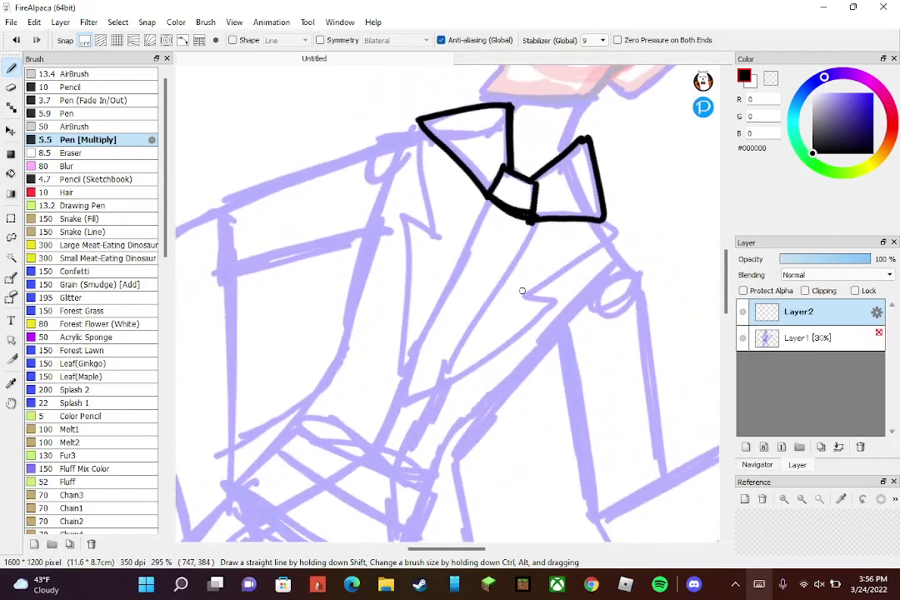
scroll(523, 290, up, 1)
drag(496, 165, 375, 369)
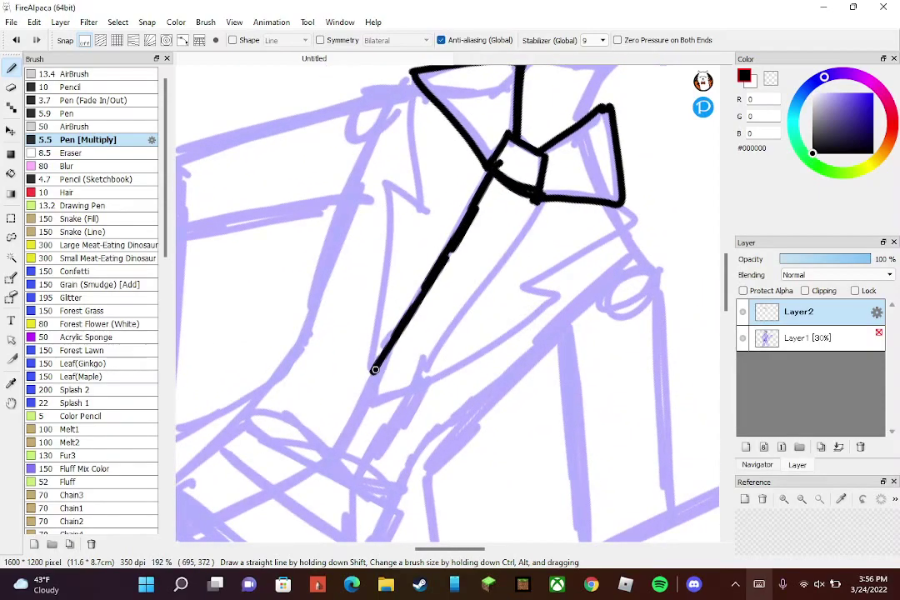
key(ctrl+z)
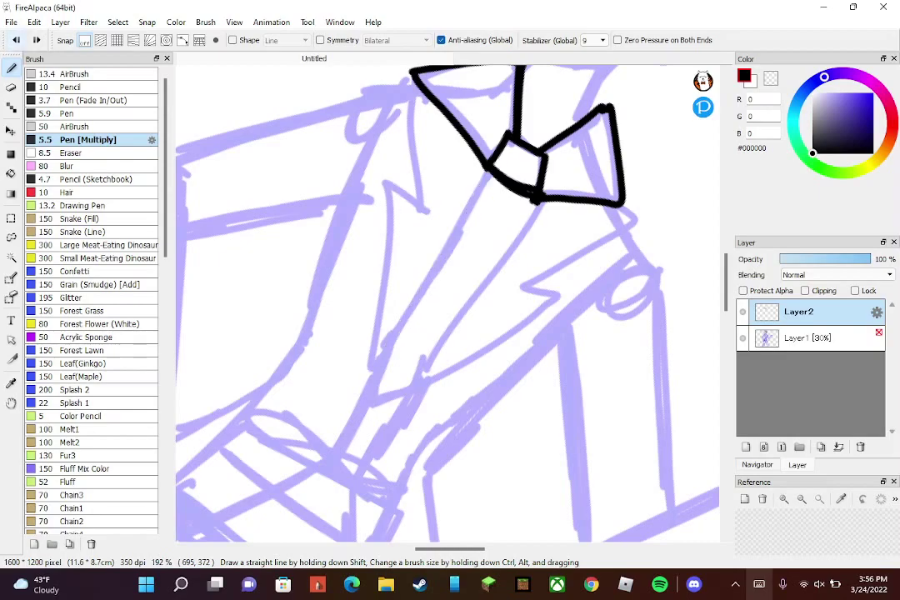
mouse_move(490, 174)
mouse_down()
mouse_move(514, 209)
mouse_move(480, 195)
mouse_move(405, 282)
mouse_up()
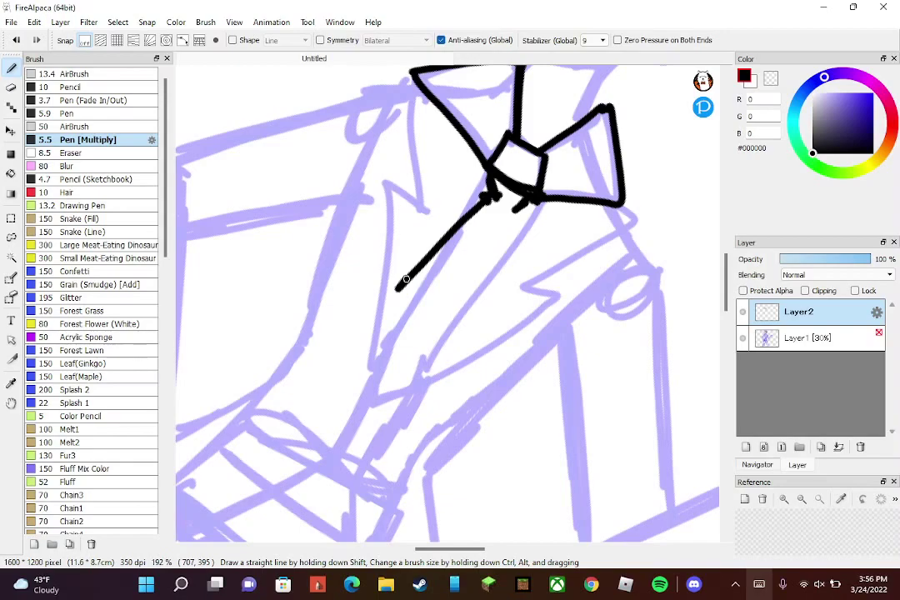
key(ctrl+z)
scroll(565, 134, up, 3)
key(ctrl+z)
scroll(518, 285, up, 1)
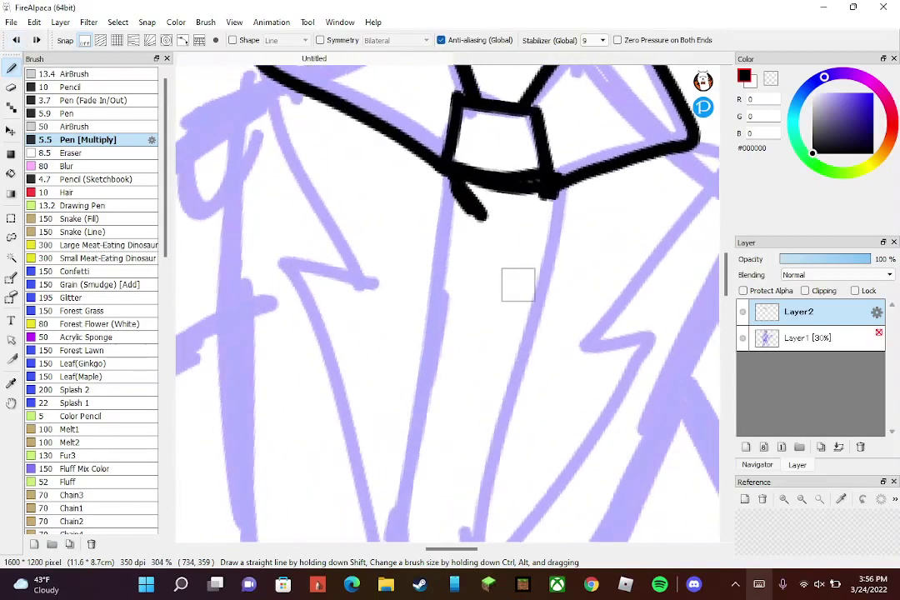
key(ctrl+z)
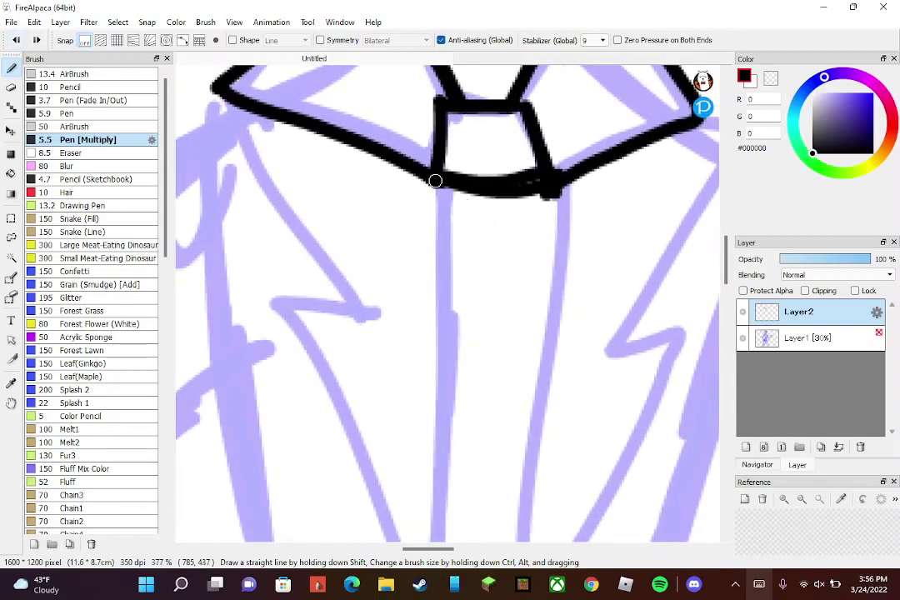
- Ink a small downward triangle under the tie knot and the tie's long blade ending in a point
drag(435, 181, 482, 252)
drag(552, 194, 510, 252)
mouse_move(450, 213)
mouse_down()
mouse_move(499, 264)
mouse_move(542, 195)
mouse_up()
scroll(574, 335, down, 3)
drag(513, 95, 411, 327)
drag(546, 104, 475, 319)
drag(418, 325, 424, 367)
drag(424, 366, 481, 316)
- Ink the left notched lapel from the collar corner to the tie's lower end, redoing its first outline
scroll(479, 327, down, 7)
scroll(461, 193, up, 6)
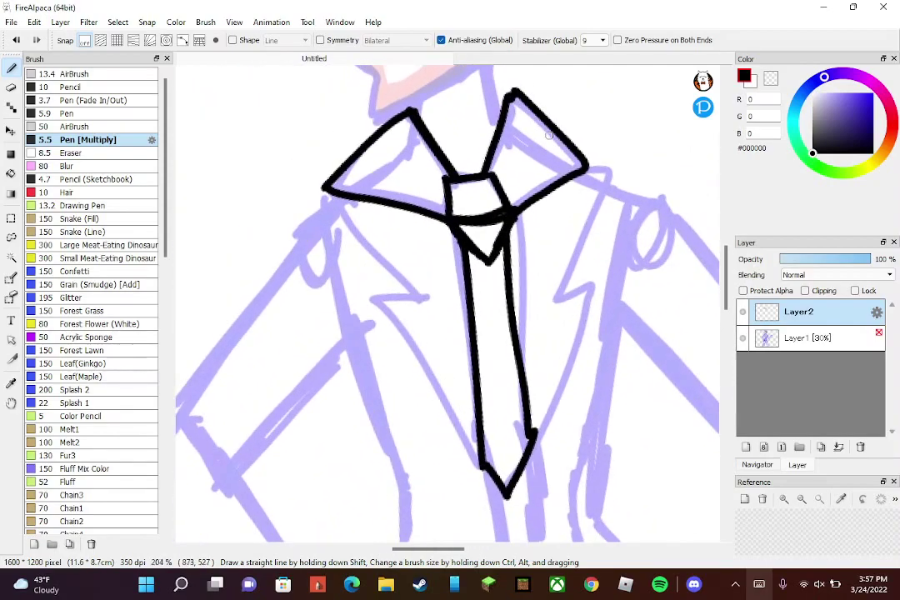
mouse_move(330, 190)
mouse_down()
mouse_move(416, 297)
mouse_move(411, 341)
mouse_move(482, 463)
mouse_up()
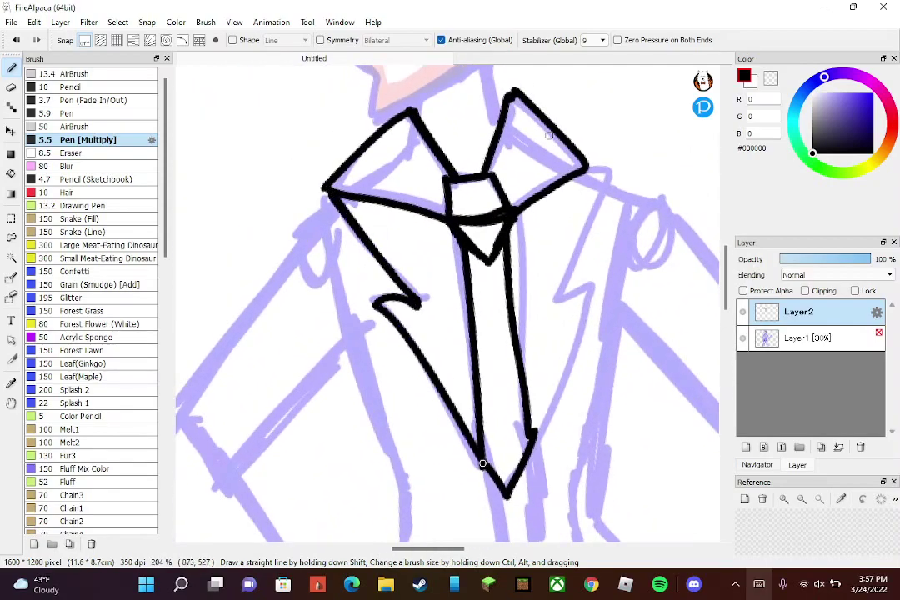
key(ctrl+z)
mouse_move(425, 302)
mouse_down()
mouse_move(330, 192)
mouse_move(415, 301)
mouse_move(394, 307)
mouse_move(392, 329)
mouse_move(479, 464)
mouse_move(379, 298)
mouse_move(431, 308)
mouse_move(379, 307)
mouse_move(421, 307)
mouse_move(389, 305)
mouse_up()
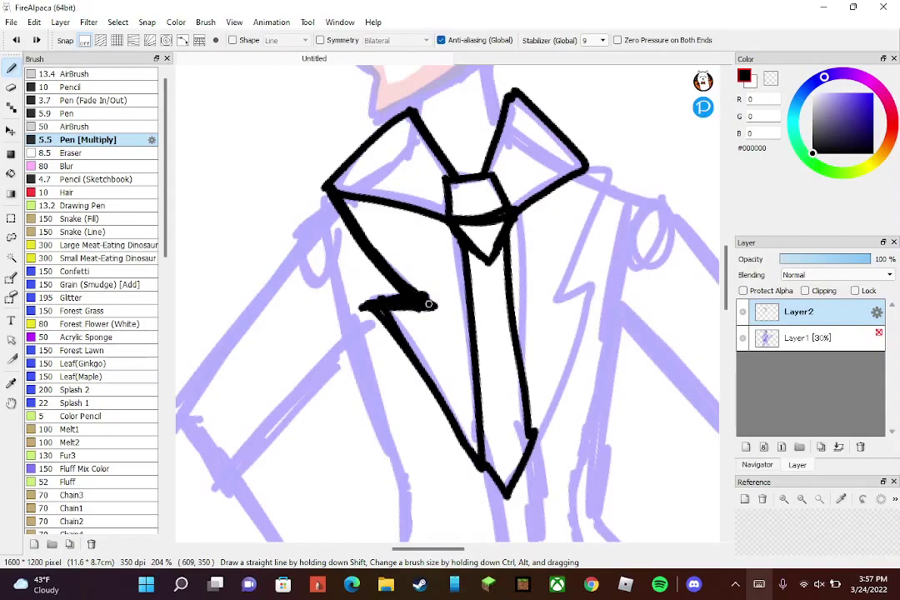
- Ink the right notched lapel down to the tie's lower end and both edges of the bent left sleeve
mouse_move(533, 435)
mouse_down()
mouse_move(529, 466)
mouse_move(603, 292)
mouse_move(569, 294)
mouse_move(592, 292)
mouse_move(570, 285)
mouse_move(617, 179)
mouse_move(581, 177)
mouse_up()
scroll(583, 294, down, 3)
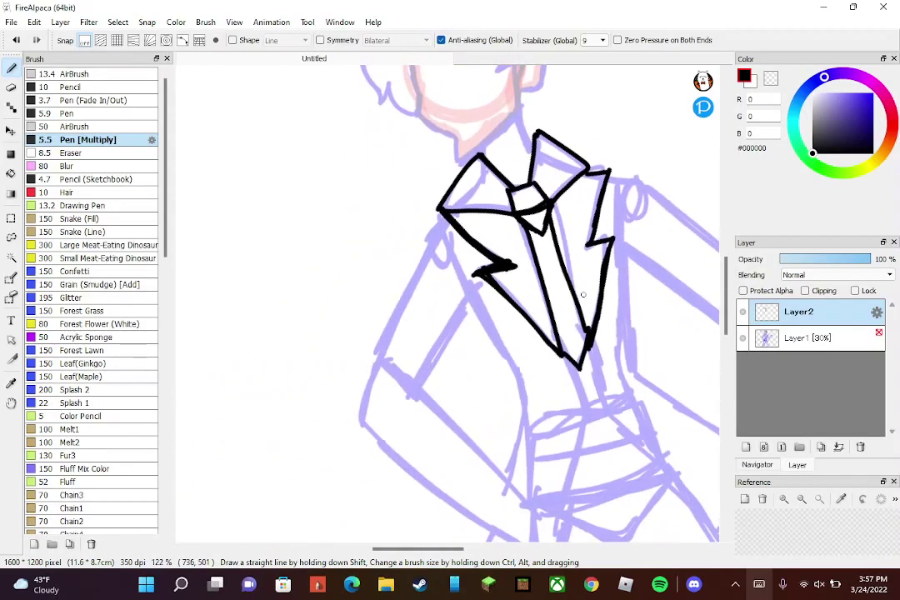
drag(442, 214, 374, 374)
mouse_move(464, 321)
mouse_down()
mouse_move(417, 401)
mouse_move(474, 301)
mouse_up()
mouse_move(466, 452)
mouse_down()
mouse_move(518, 391)
mouse_move(545, 379)
mouse_up()
drag(431, 427, 436, 275)
mouse_move(419, 224)
mouse_down()
mouse_move(388, 236)
mouse_move(394, 247)
mouse_move(444, 205)
mouse_move(381, 244)
mouse_move(380, 425)
mouse_move(390, 465)
mouse_move(384, 264)
mouse_move(372, 308)
mouse_move(389, 428)
mouse_up()
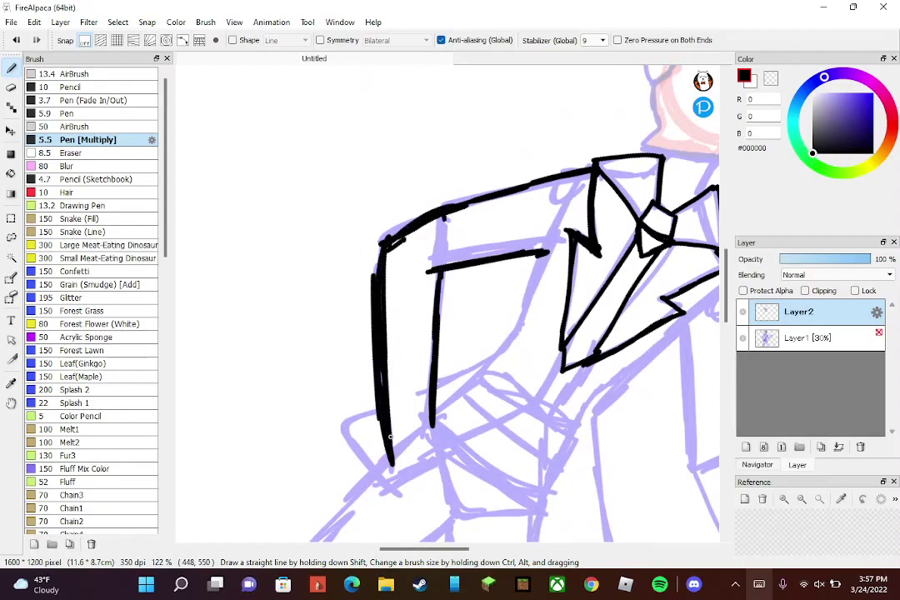
scroll(391, 295, down, 3)
scroll(515, 300, up, 4)
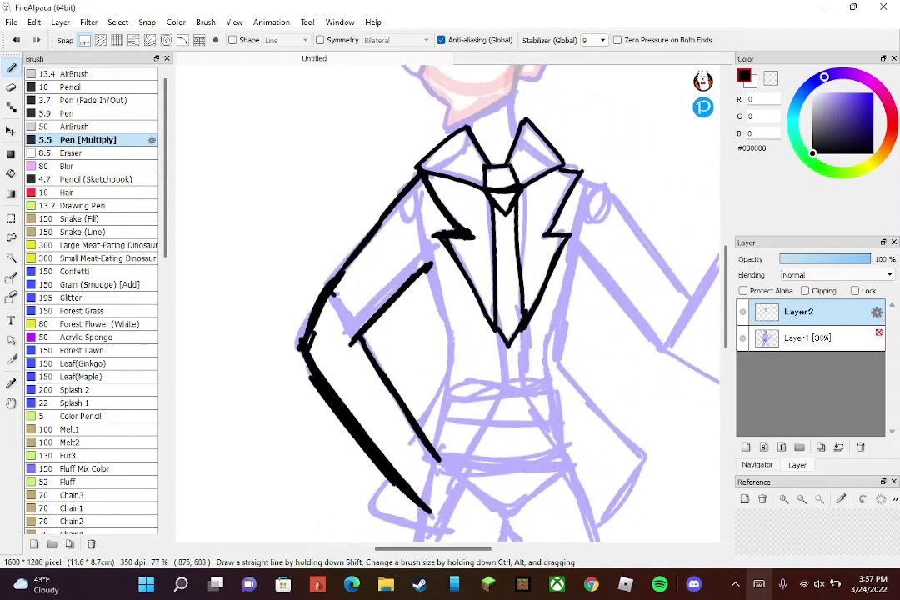
- Ink the jacket's left side edge from under the arm down to the waist
mouse_move(407, 270)
mouse_down()
mouse_move(454, 380)
mouse_move(430, 463)
mouse_up()
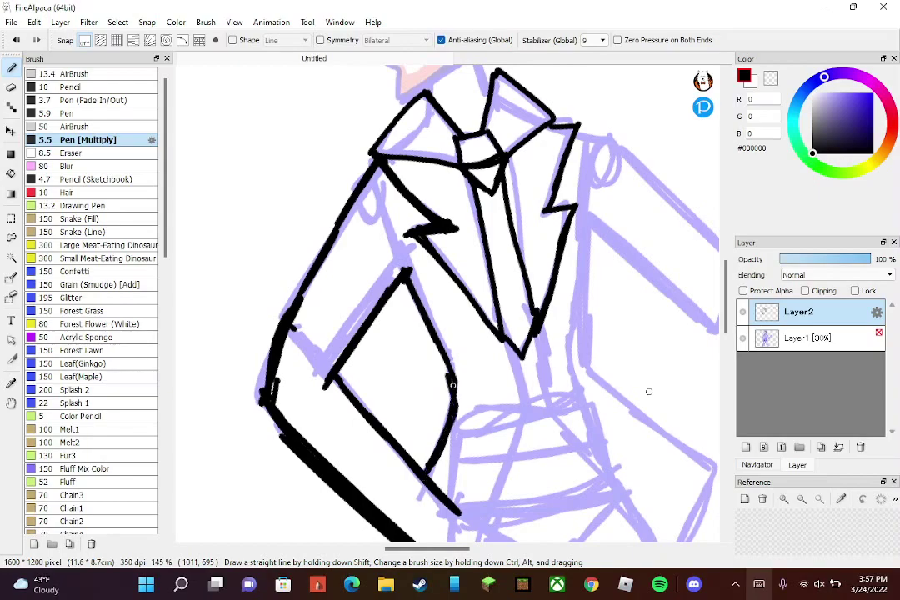
drag(413, 284, 385, 211)
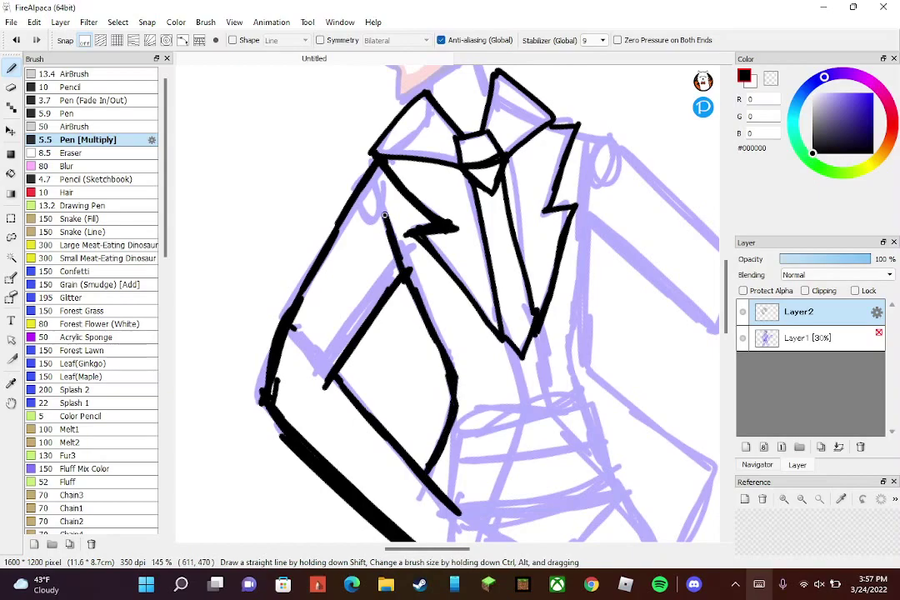
- Ink the jacket's flared left tail around the sleeve end and tucked hand, continuing its front edge up to the tie's tip
scroll(509, 191, down, 3)
scroll(546, 387, up, 3)
mouse_move(391, 337)
mouse_down()
mouse_move(329, 398)
mouse_move(428, 448)
mouse_up()
drag(462, 309, 449, 365)
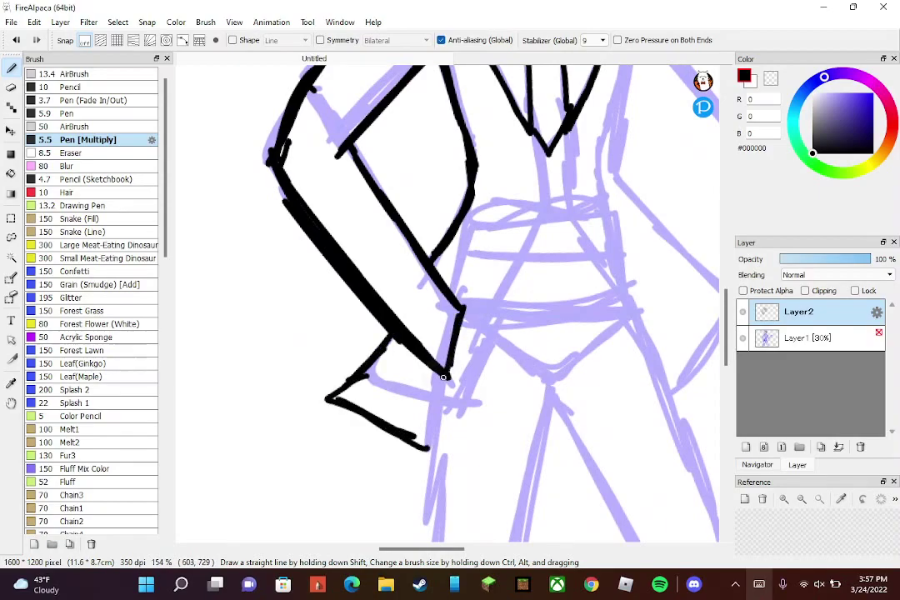
mouse_move(464, 315)
mouse_down()
mouse_move(496, 380)
mouse_move(479, 405)
mouse_up()
mouse_move(443, 377)
mouse_down()
mouse_move(462, 396)
mouse_move(495, 374)
mouse_move(461, 317)
mouse_up()
mouse_move(429, 450)
mouse_down()
mouse_move(502, 375)
mouse_move(540, 224)
mouse_move(535, 144)
mouse_move(539, 224)
mouse_move(515, 303)
mouse_up()
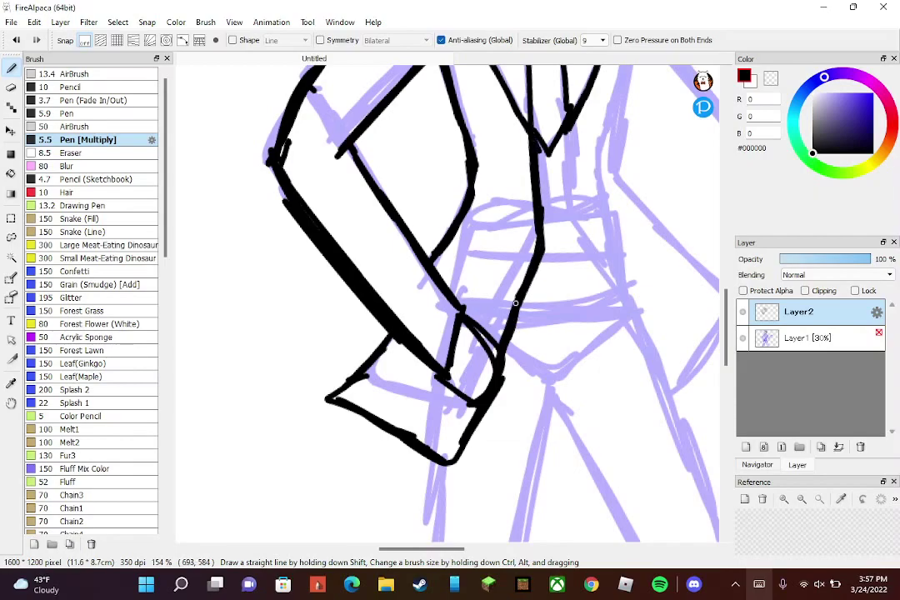
- Ink the jacket's right front edge, pointed lower tail and right side edge up to the armpit
scroll(515, 303, down, 3)
mouse_move(493, 251)
mouse_down()
mouse_move(489, 320)
mouse_move(531, 425)
mouse_move(573, 405)
mouse_move(556, 424)
mouse_move(488, 304)
mouse_up()
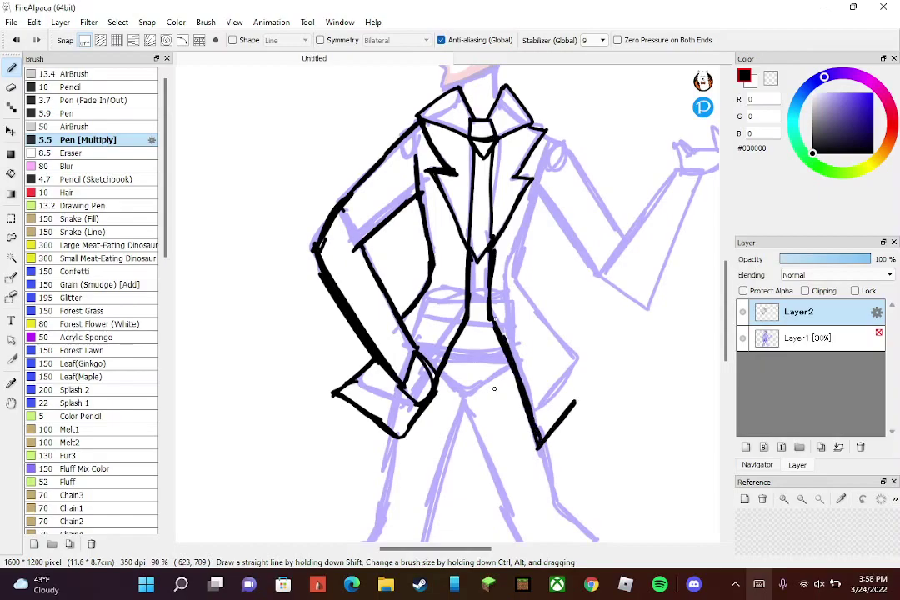
drag(542, 445, 576, 389)
drag(524, 305, 579, 370)
drag(520, 292, 540, 196)
scroll(582, 133, up, 3)
drag(515, 234, 536, 179)
scroll(561, 137, down, 2)
key(Left)
key(Left)
key(Left)
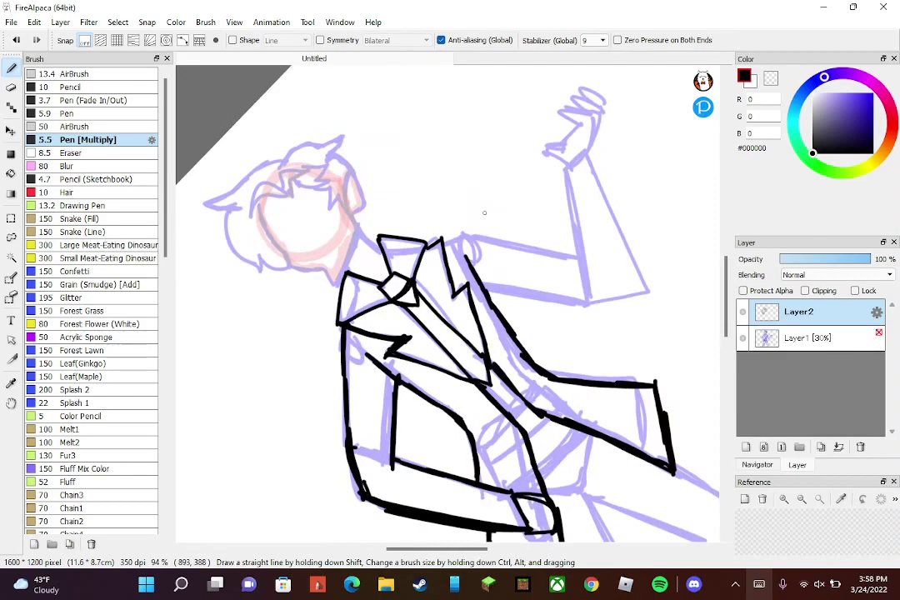
mouse_move(482, 281)
mouse_down()
mouse_move(537, 303)
mouse_move(609, 307)
mouse_move(536, 306)
mouse_up()
key(ctrl+z)
key(ctrl+z)
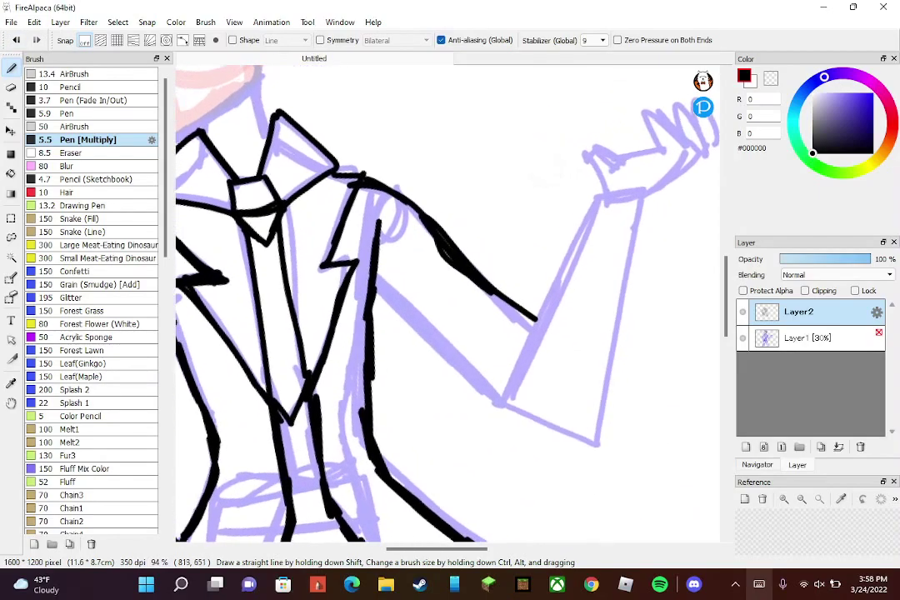
scroll(548, 170, up, 1)
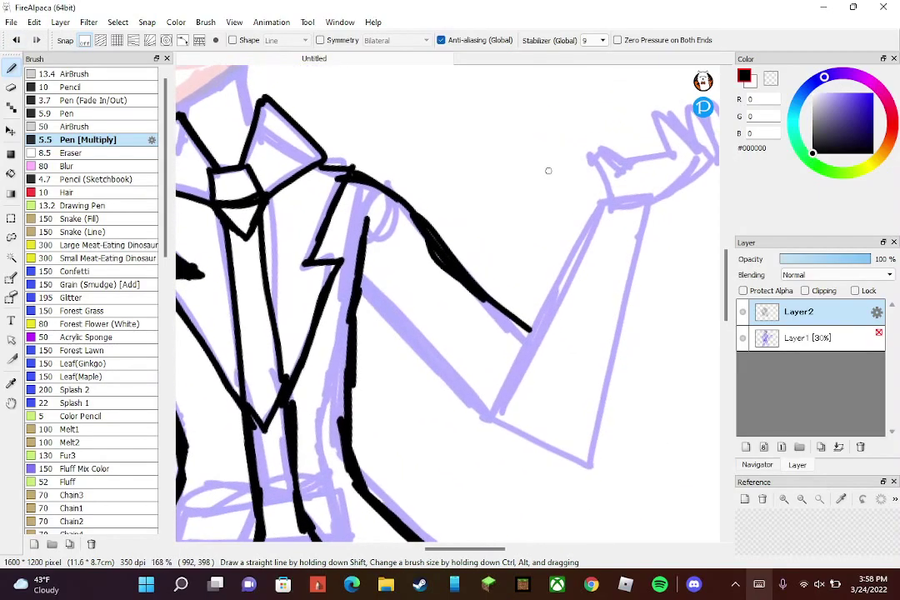
key(ctrl+z)
drag(528, 343, 423, 221)
drag(454, 264, 346, 178)
mouse_move(452, 250)
mouse_down()
mouse_move(525, 341)
mouse_move(468, 283)
mouse_up()
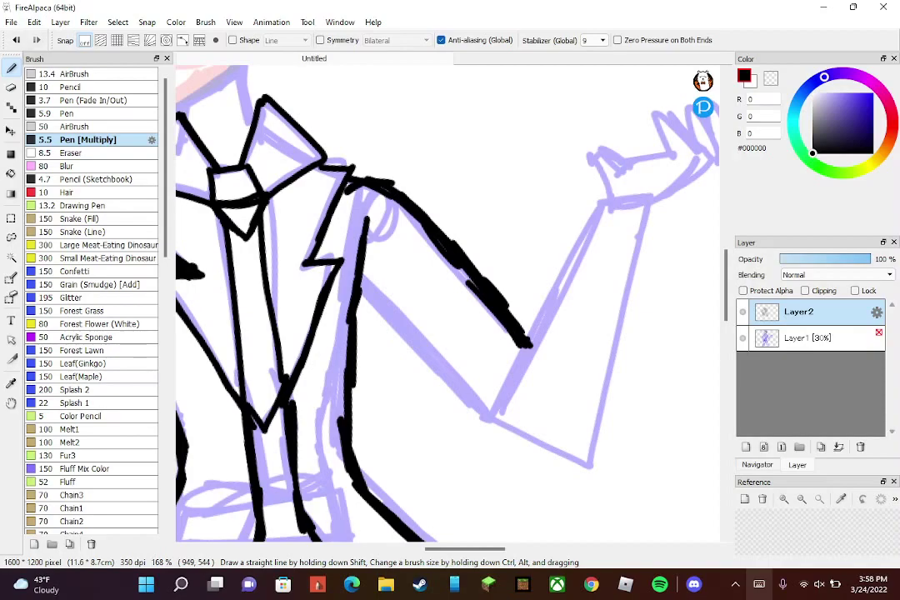
key(ctrl+z)
key(ctrl+z)
key(ctrl+z)
- Ink the raised right sleeve: both upper-arm edges from the shoulder, the elbow, and both forearm edges up to the wrist
mouse_move(381, 195)
mouse_down()
mouse_move(404, 202)
mouse_move(518, 341)
mouse_move(407, 202)
mouse_up()
mouse_move(363, 291)
mouse_down()
mouse_move(456, 395)
mouse_move(355, 279)
mouse_up()
scroll(447, 304, down, 3)
scroll(447, 303, up, 3)
mouse_move(409, 257)
mouse_down()
mouse_move(452, 169)
mouse_move(393, 332)
mouse_up()
mouse_move(366, 373)
mouse_down()
mouse_move(454, 404)
mouse_move(471, 354)
mouse_move(382, 373)
mouse_move(450, 403)
mouse_move(480, 268)
mouse_up()
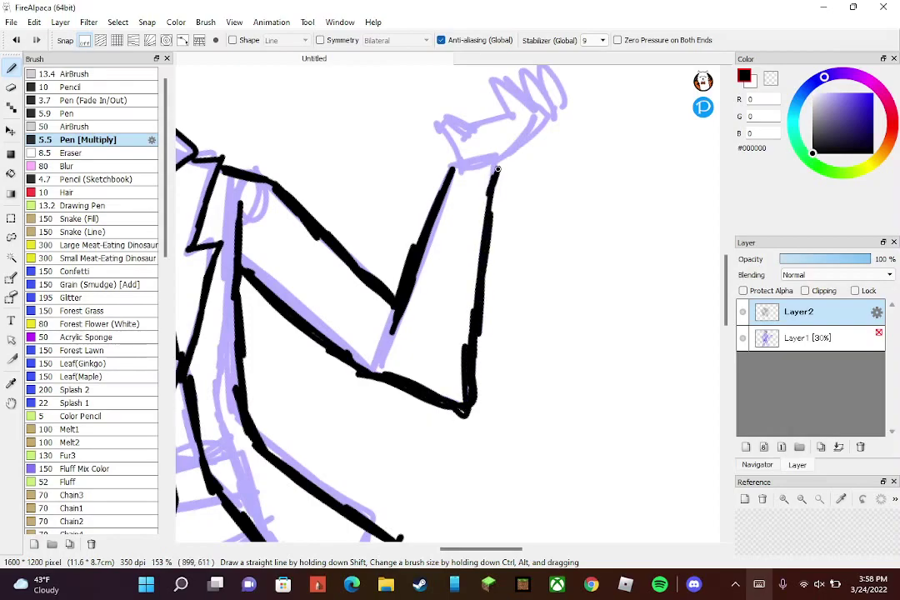
- Ink a striped cuff at the raised wrist and the open hand with its thumb and pointed fingers
scroll(497, 169, up, 3)
mouse_move(404, 209)
mouse_down()
mouse_move(486, 222)
mouse_move(479, 208)
mouse_move(413, 209)
mouse_move(399, 244)
mouse_move(467, 266)
mouse_move(416, 261)
mouse_move(430, 255)
mouse_move(440, 210)
mouse_move(420, 208)
mouse_move(415, 259)
mouse_move(459, 245)
mouse_move(468, 205)
mouse_up()
scroll(469, 204, down, 1)
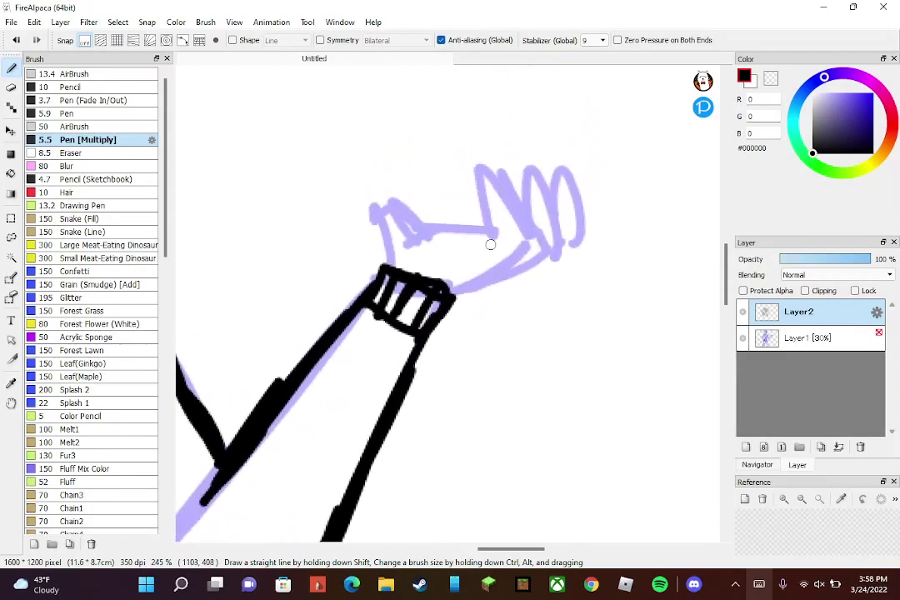
mouse_move(397, 267)
mouse_down()
mouse_move(382, 218)
mouse_move(393, 208)
mouse_move(424, 235)
mouse_move(485, 228)
mouse_move(476, 165)
mouse_move(527, 238)
mouse_move(472, 284)
mouse_move(502, 282)
mouse_move(546, 249)
mouse_move(517, 212)
mouse_up()
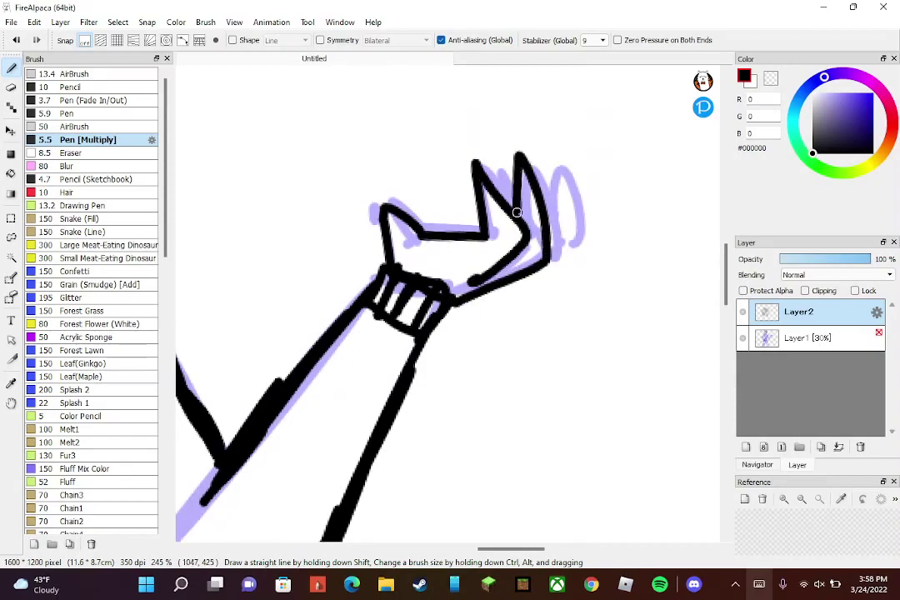
mouse_move(503, 291)
mouse_down()
mouse_move(569, 249)
mouse_move(565, 178)
mouse_move(546, 229)
mouse_up()
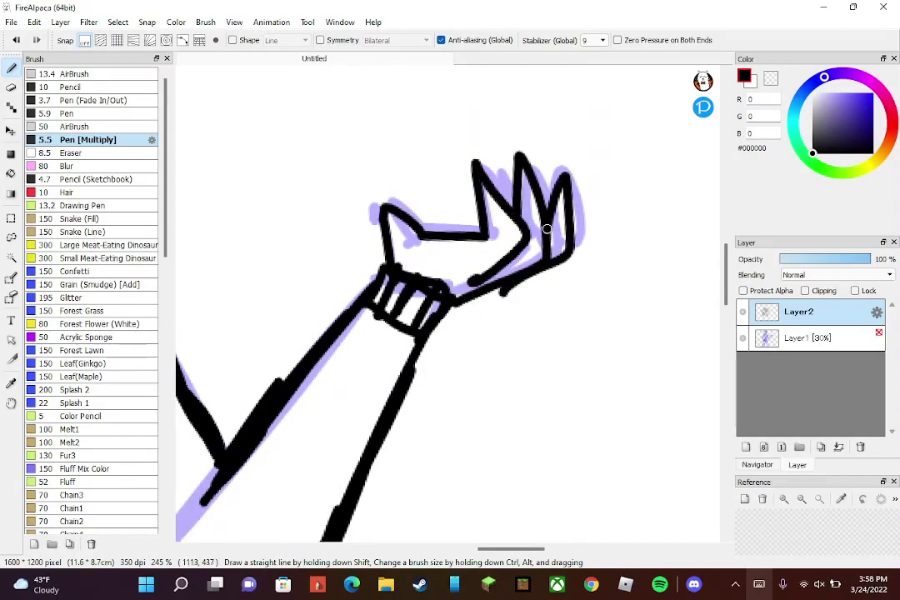
- Ink a solid black band between the jacket fronts at the waist and the angled crotch line below it
scroll(547, 229, down, 8)
scroll(492, 345, up, 2)
scroll(492, 248, up, 6)
mouse_move(350, 274)
mouse_down()
mouse_move(418, 265)
mouse_move(351, 279)
mouse_move(341, 293)
mouse_move(414, 296)
mouse_move(427, 279)
mouse_move(365, 281)
mouse_move(336, 292)
mouse_move(403, 303)
mouse_move(431, 293)
mouse_up()
scroll(431, 294, down, 1)
mouse_move(308, 353)
mouse_down()
mouse_move(360, 419)
mouse_move(468, 369)
mouse_up()
scroll(436, 261, down, 2)
drag(436, 261, 474, 202)
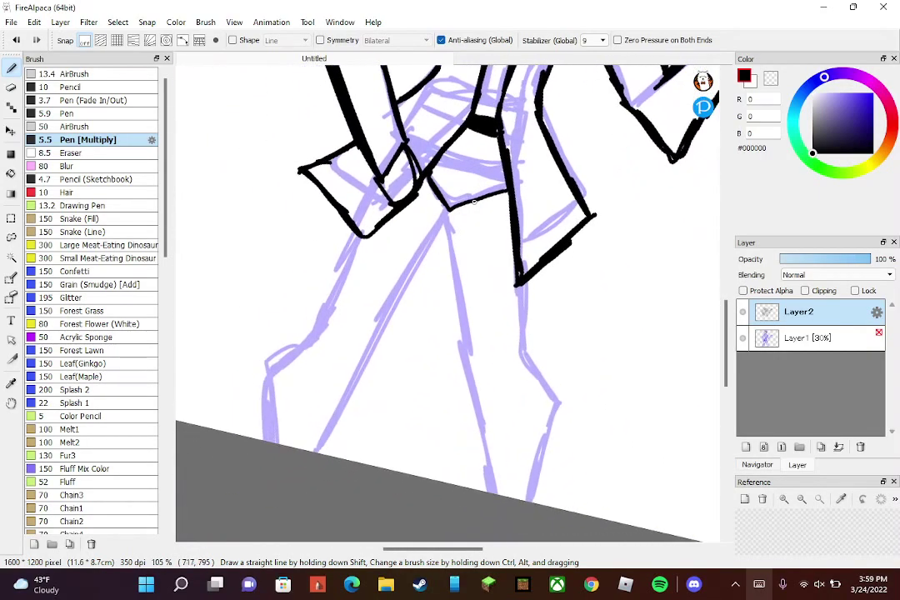
- Ink the left leg's inner edge and its bent outer edge down to the canvas border
drag(366, 363, 431, 241)
mouse_move(328, 323)
mouse_down()
mouse_move(356, 235)
mouse_move(338, 287)
mouse_up()
drag(294, 353, 272, 447)
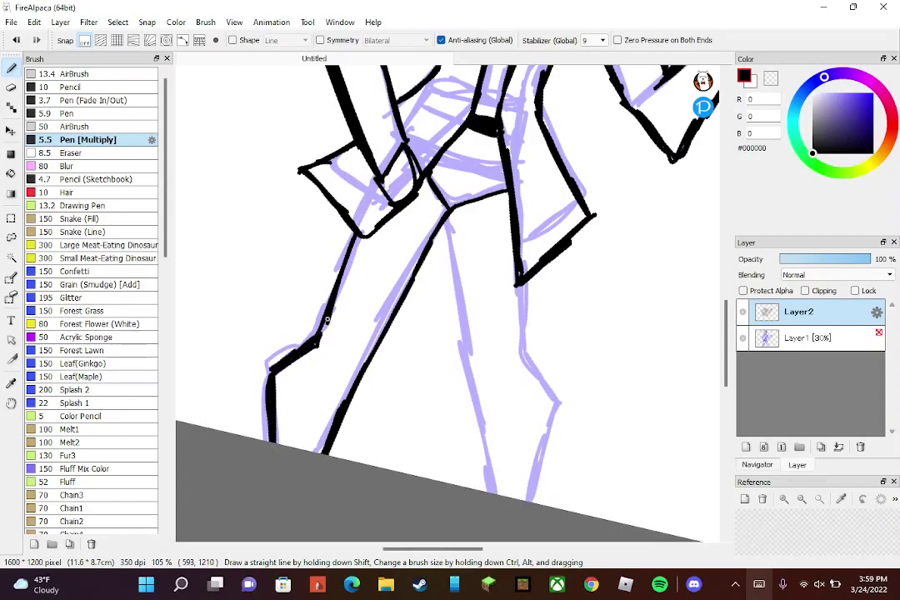
drag(322, 327, 334, 307)
- Ink the right leg's inner edge and its outer edge around the knee, from the jacket tail to the canvas border
scroll(561, 372, up, 1)
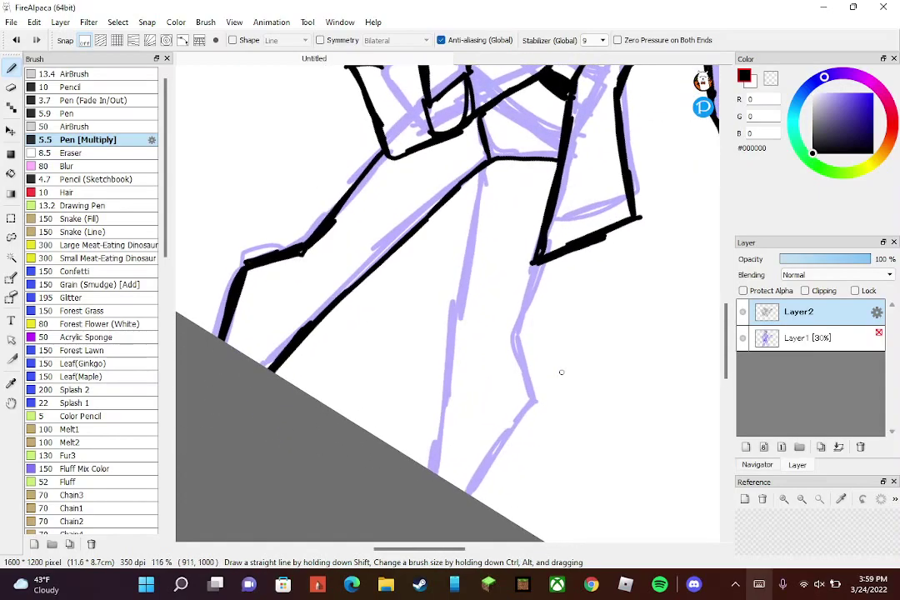
mouse_move(433, 471)
mouse_down()
mouse_move(457, 339)
mouse_move(456, 291)
mouse_move(485, 164)
mouse_up()
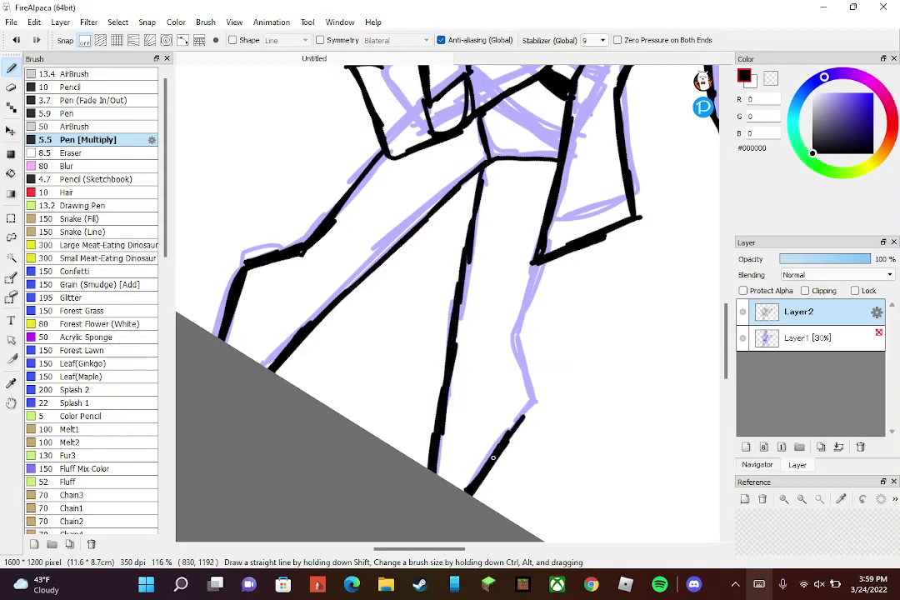
drag(514, 337, 530, 284)
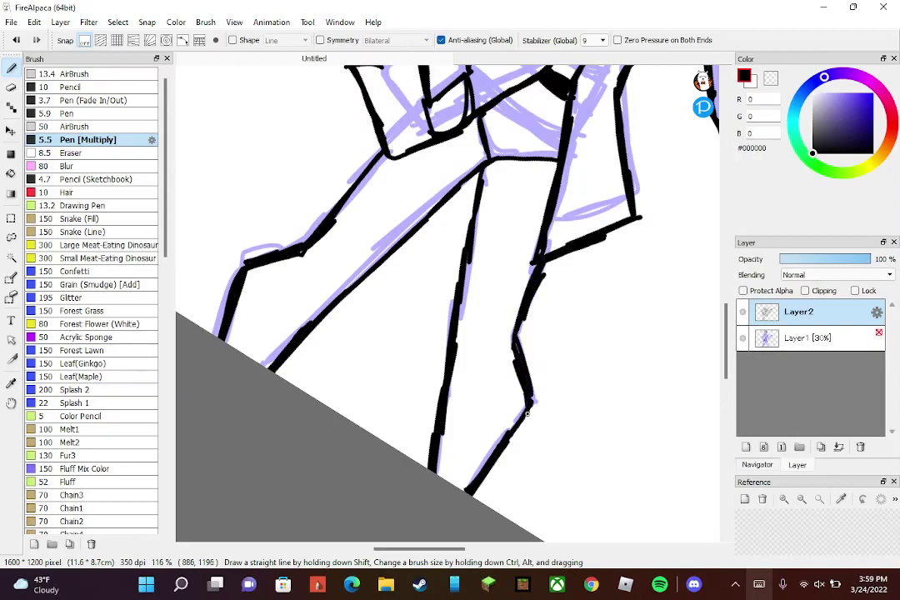
- Ink the right side of the neck from the collar up to the jaw, and the pointed ear
scroll(528, 413, down, 3)
scroll(518, 247, up, 3)
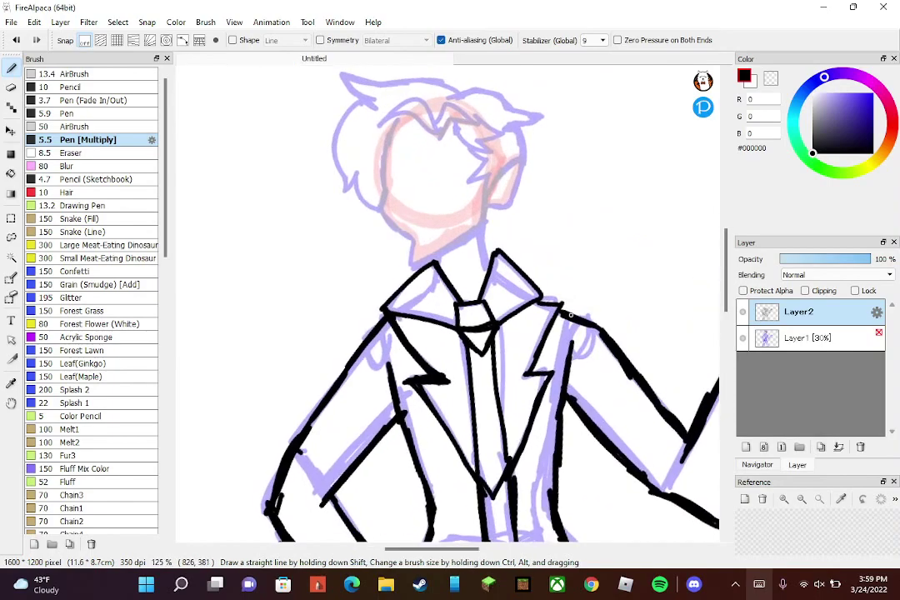
scroll(570, 315, down, 1)
scroll(514, 261, up, 3)
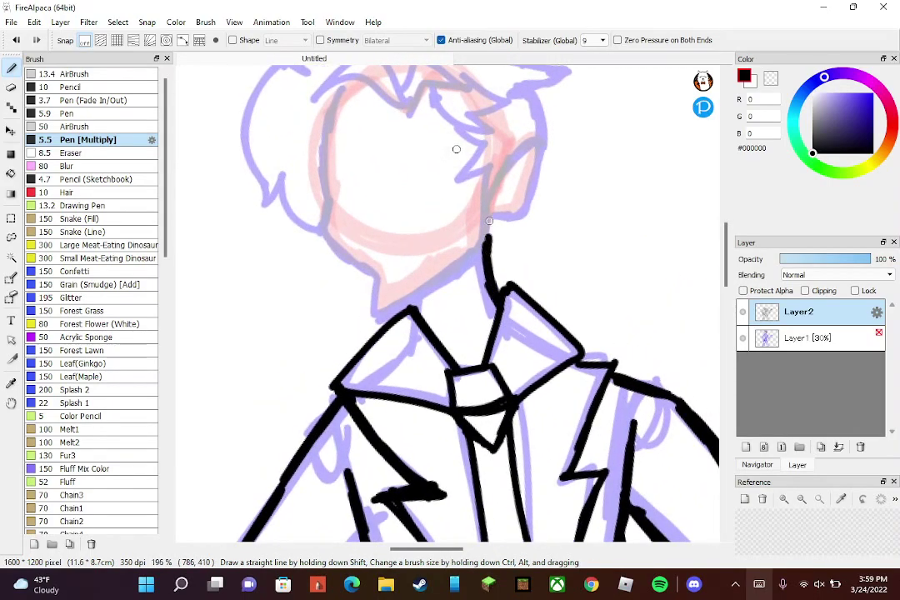
scroll(511, 153, up, 2)
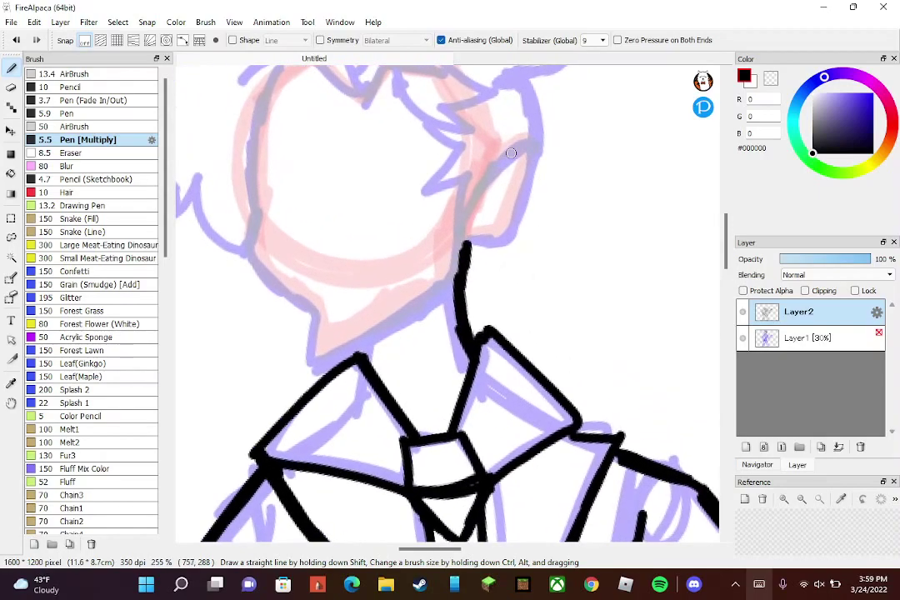
mouse_move(469, 243)
mouse_down()
mouse_move(514, 238)
mouse_move(543, 148)
mouse_move(559, 134)
mouse_move(533, 139)
mouse_move(471, 221)
mouse_move(541, 133)
mouse_move(477, 232)
mouse_move(482, 249)
mouse_move(503, 246)
mouse_move(512, 316)
mouse_up()
- Ink the jagged hair spikes beside the ear and the curved strand falling over the face's right side
scroll(510, 170, up, 1)
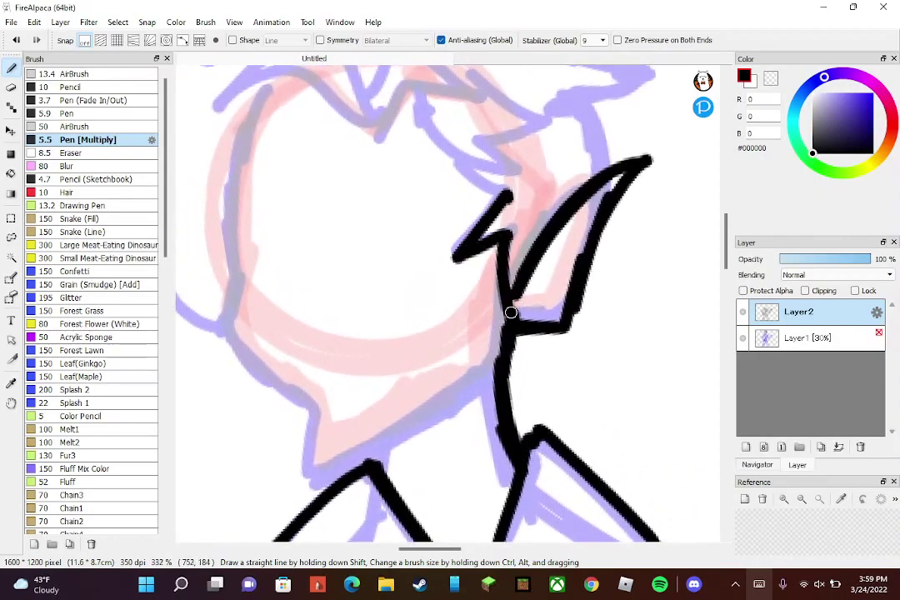
scroll(545, 212, down, 1)
mouse_move(547, 255)
mouse_down()
mouse_move(505, 236)
mouse_move(541, 237)
mouse_move(532, 215)
mouse_move(577, 196)
mouse_move(513, 165)
mouse_up()
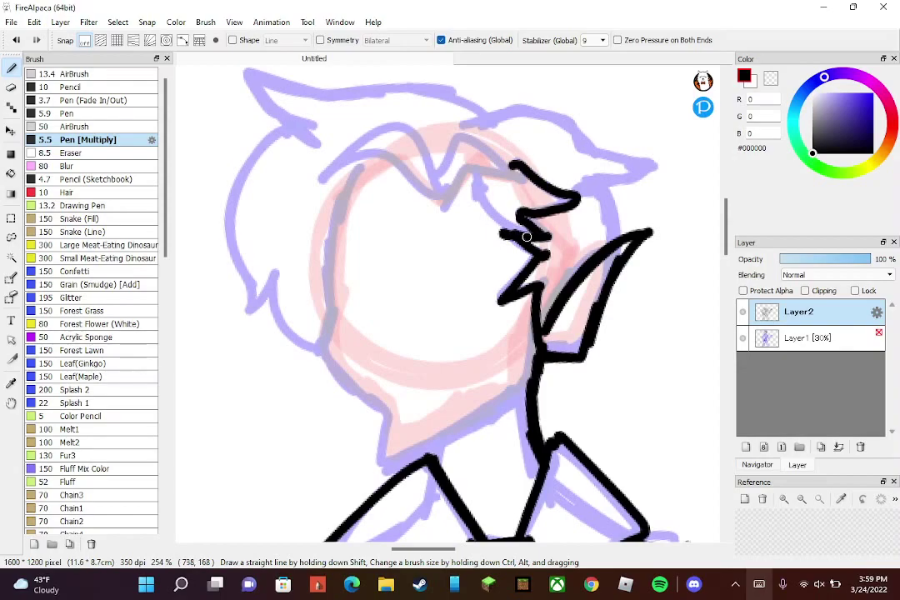
mouse_move(527, 237)
mouse_down()
mouse_move(500, 220)
mouse_move(480, 167)
mouse_up()
- Ink the outward hair spike above the ear and the hair's side edge down to the ear, redoing one stroke
mouse_move(621, 236)
mouse_down()
mouse_move(610, 202)
mouse_move(652, 166)
mouse_move(575, 133)
mouse_up()
scroll(575, 132, up, 1)
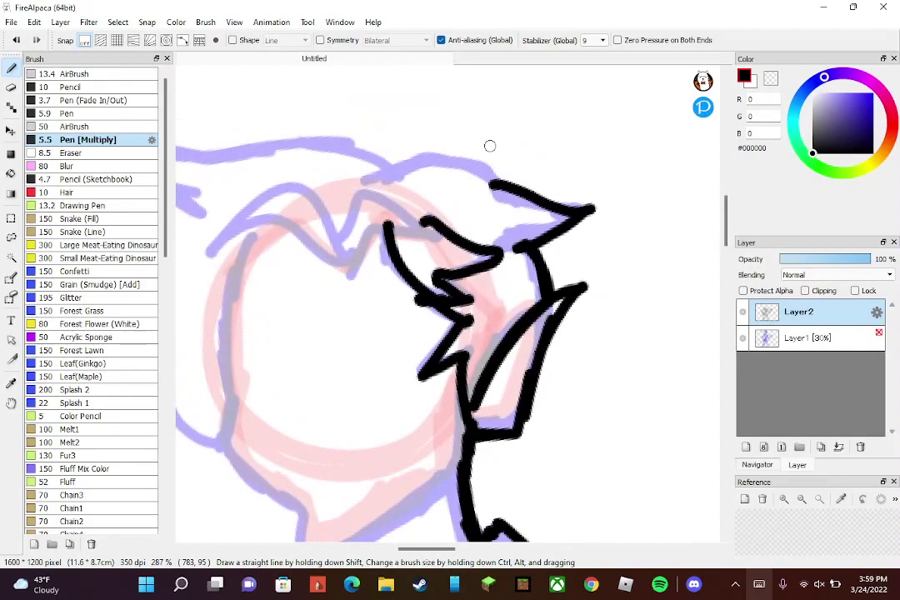
click(15, 40)
mouse_move(545, 292)
mouse_down()
mouse_move(535, 238)
mouse_move(591, 208)
mouse_move(523, 206)
mouse_up()
- Ink the curved top of the right hair section and the parted fringe over the forehead
scroll(533, 167, up, 1)
scroll(533, 167, up, 1)
mouse_move(386, 253)
mouse_down()
mouse_move(428, 211)
mouse_move(585, 210)
mouse_up()
scroll(585, 210, up, 1)
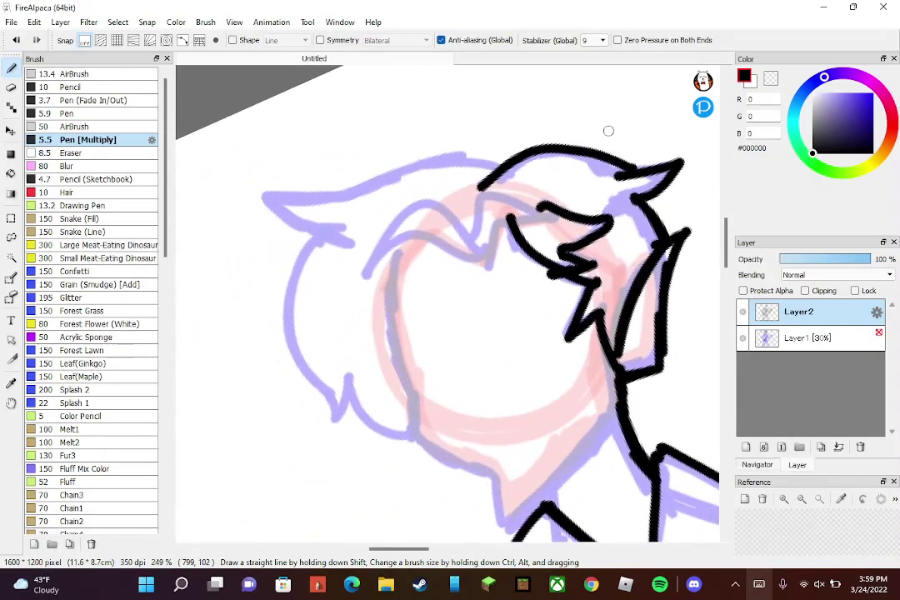
mouse_move(500, 293)
mouse_down()
mouse_move(514, 234)
mouse_move(576, 221)
mouse_move(527, 193)
mouse_move(499, 194)
mouse_move(475, 250)
mouse_move(496, 294)
mouse_move(480, 236)
mouse_up()
mouse_move(485, 276)
mouse_down()
mouse_move(429, 207)
mouse_move(358, 243)
mouse_move(328, 303)
mouse_move(361, 267)
mouse_move(500, 294)
mouse_up()
- Ink the face outline along the left cheek, chin and jaw to the neck, thickening the cheek and jaw lines
scroll(554, 331, down, 2)
scroll(554, 331, down, 1)
scroll(580, 352, up, 1)
mouse_move(433, 163)
mouse_down()
mouse_move(398, 352)
mouse_move(430, 402)
mouse_move(468, 420)
mouse_move(469, 463)
mouse_move(498, 466)
mouse_up()
mouse_move(575, 416)
mouse_down()
mouse_move(521, 458)
mouse_move(476, 479)
mouse_up()
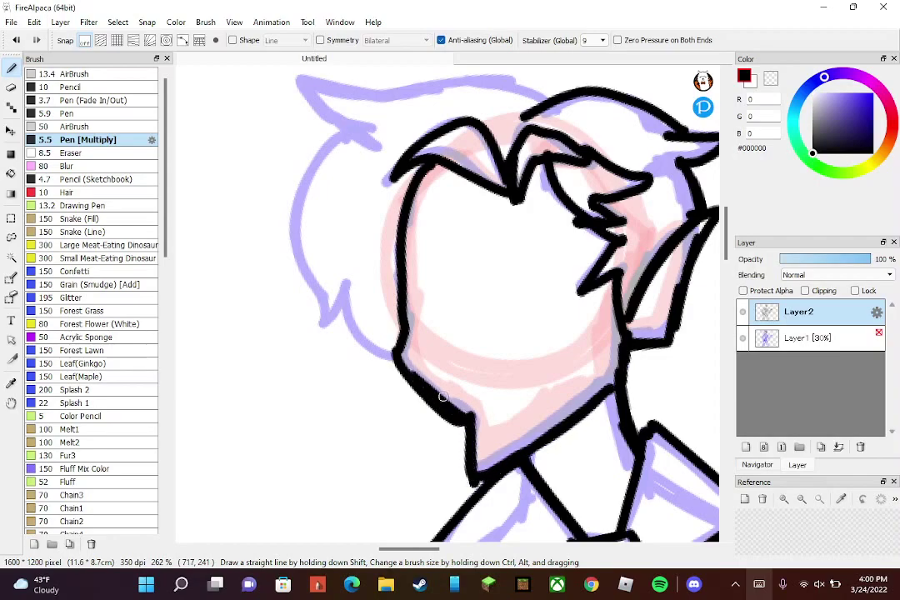
mouse_move(395, 348)
mouse_down()
mouse_move(461, 417)
mouse_move(468, 462)
mouse_up()
mouse_move(564, 430)
mouse_down()
mouse_move(612, 394)
mouse_move(620, 328)
mouse_up()
mouse_move(409, 345)
mouse_down()
mouse_move(402, 287)
mouse_move(432, 159)
mouse_move(491, 181)
mouse_up()
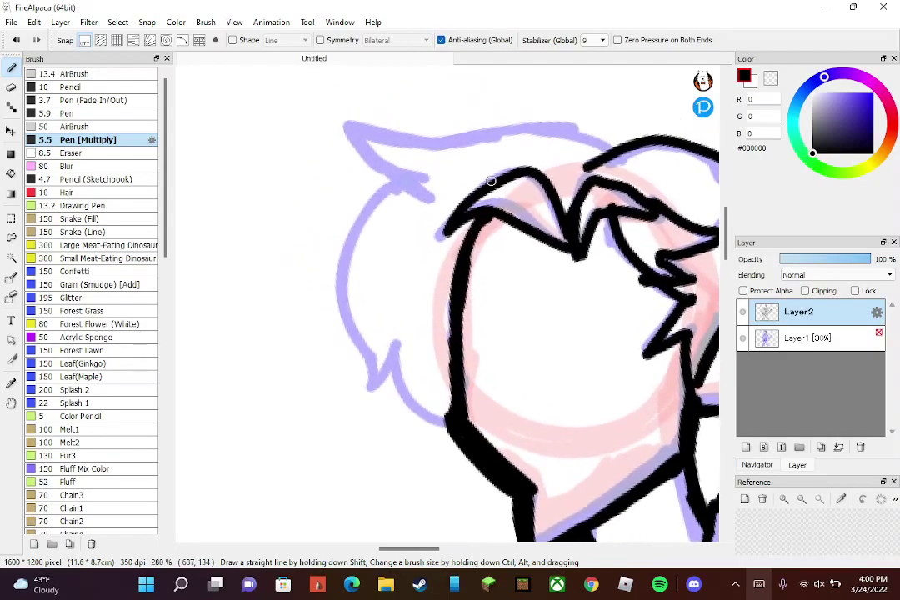
- Ink the rounded, spiky left side of the hair, redoing its first outline, and the large top-left spike joining the crown
mouse_move(406, 341)
mouse_down()
mouse_move(450, 424)
mouse_move(371, 377)
mouse_move(339, 286)
mouse_move(406, 177)
mouse_up()
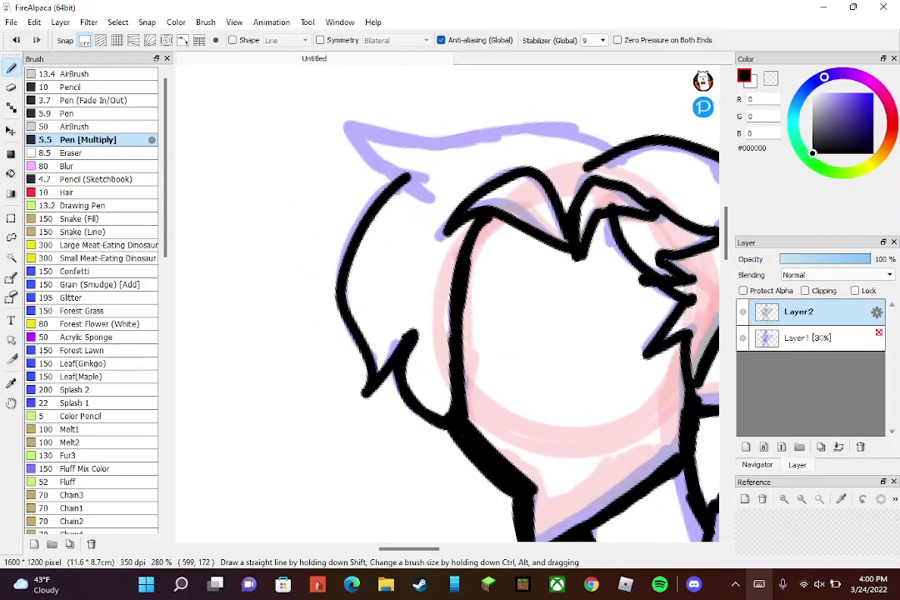
click(16, 40)
drag(429, 197, 351, 126)
mouse_move(399, 179)
mouse_down()
mouse_move(359, 219)
mouse_move(359, 336)
mouse_move(377, 400)
mouse_move(393, 344)
mouse_move(450, 426)
mouse_up()
scroll(463, 412, down, 1)
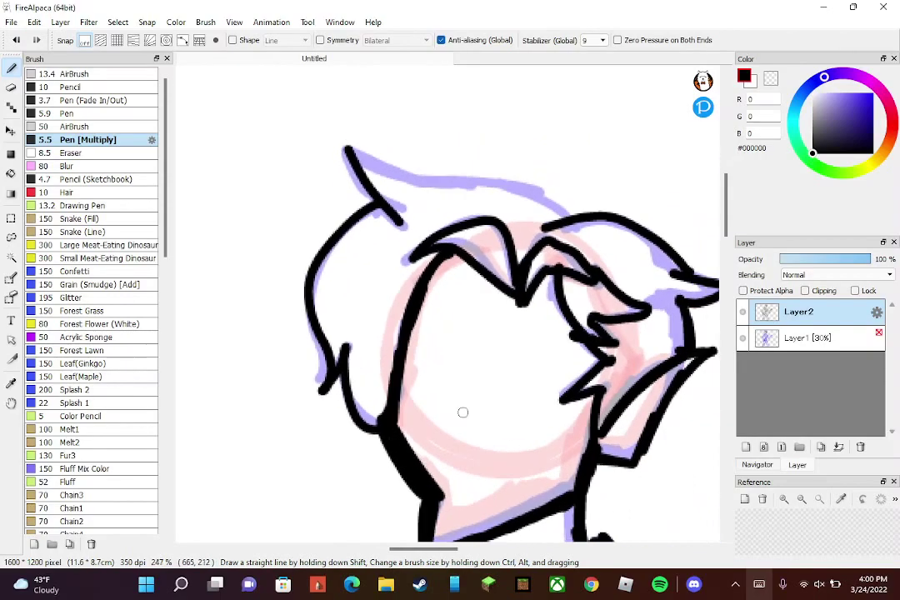
drag(479, 177, 346, 135)
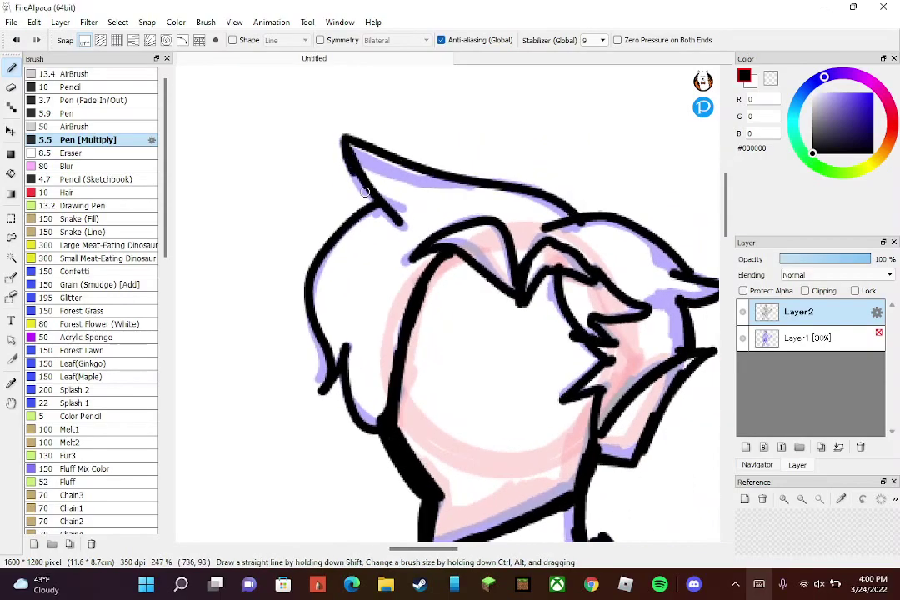
scroll(445, 149, down, 3)
scroll(514, 250, up, 3)
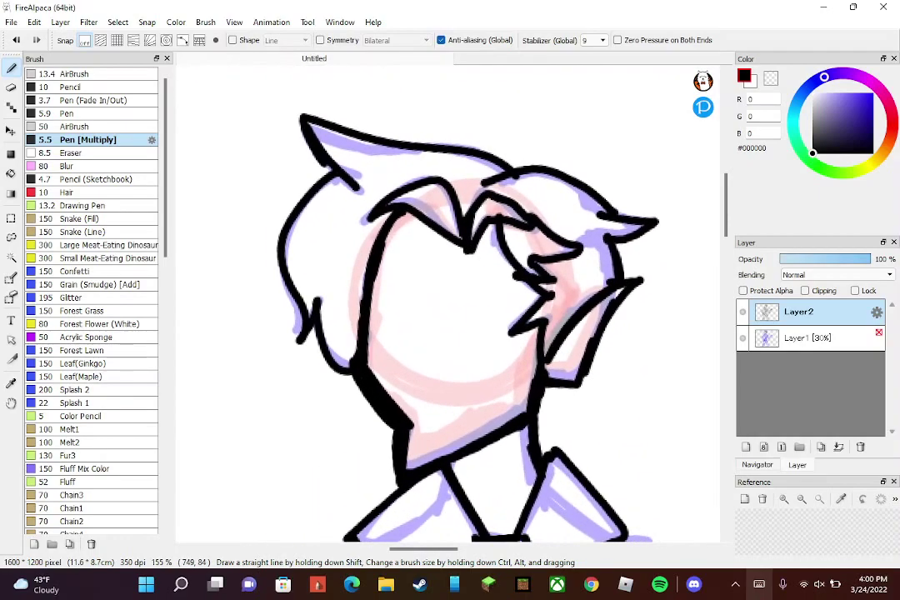
scroll(505, 150, up, 4)
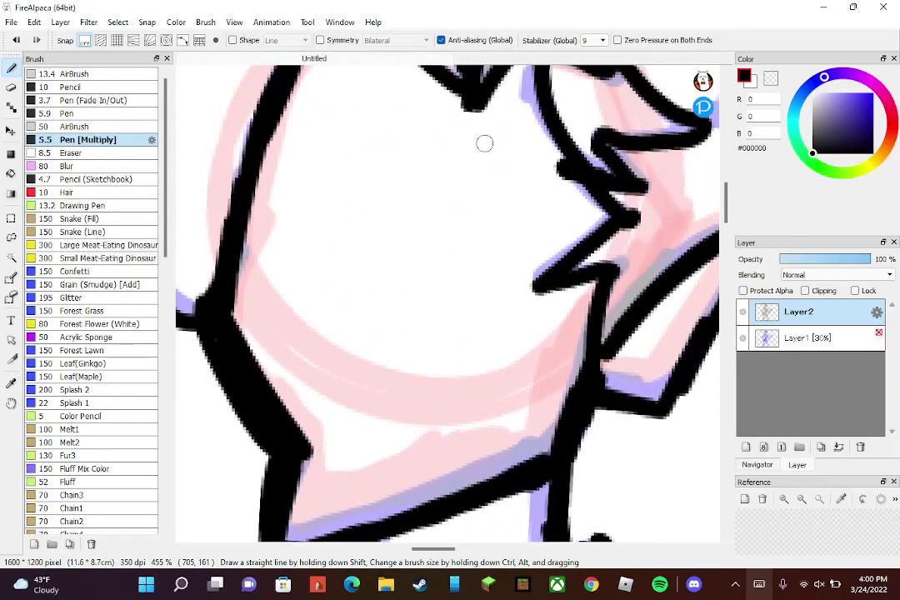
- Ink the angular nose and the open, smiling mouth on the face
mouse_move(366, 196)
mouse_down()
mouse_move(370, 305)
mouse_move(318, 322)
mouse_move(356, 380)
mouse_up()
mouse_move(320, 435)
mouse_down()
mouse_move(459, 417)
mouse_move(437, 488)
mouse_move(464, 418)
mouse_up()
scroll(464, 417, down, 5)
scroll(464, 417, up, 1)
scroll(500, 250, up, 5)
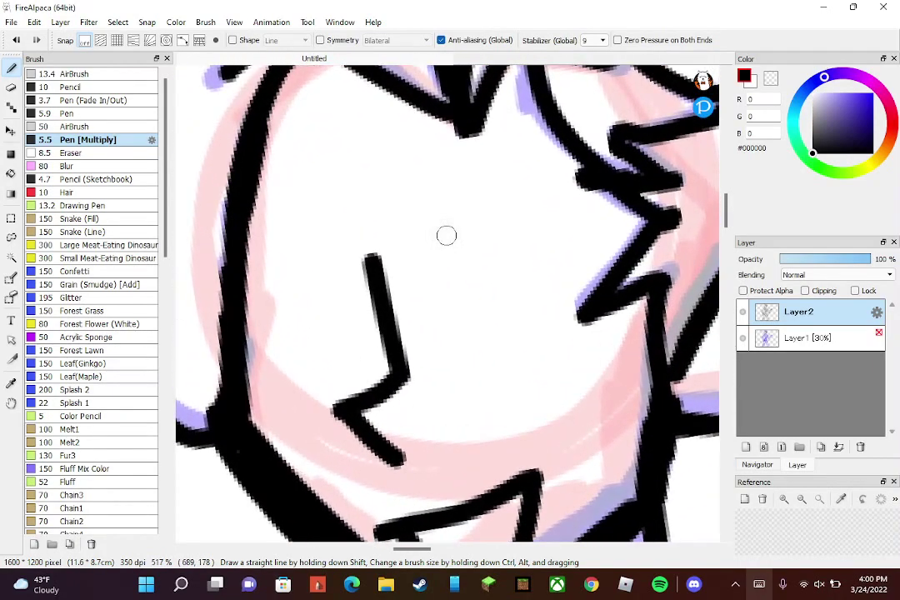
- Ink the right eye's almond outline with its iris and pupil, redoing one upper-lid stroke
drag(435, 266, 403, 301)
drag(464, 243, 563, 261)
key(ctrl+z)
mouse_move(425, 325)
mouse_down()
mouse_move(593, 261)
mouse_move(612, 275)
mouse_move(500, 340)
mouse_move(588, 333)
mouse_up()
drag(507, 331, 522, 260)
drag(550, 309, 557, 277)
drag(586, 336, 609, 305)
scroll(608, 306, down, 1)
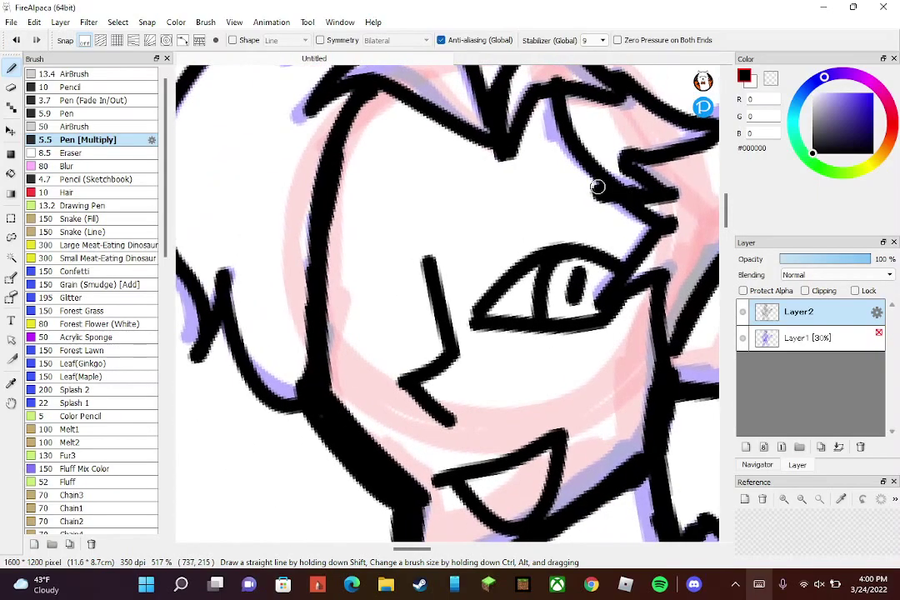
- Ink thin eyebrows over both eyes, a short line above the right eye, and the left eye's outline and iris
drag(521, 257, 512, 224)
mouse_move(469, 230)
mouse_down()
mouse_move(494, 214)
mouse_move(606, 201)
mouse_up()
scroll(566, 145, down, 3)
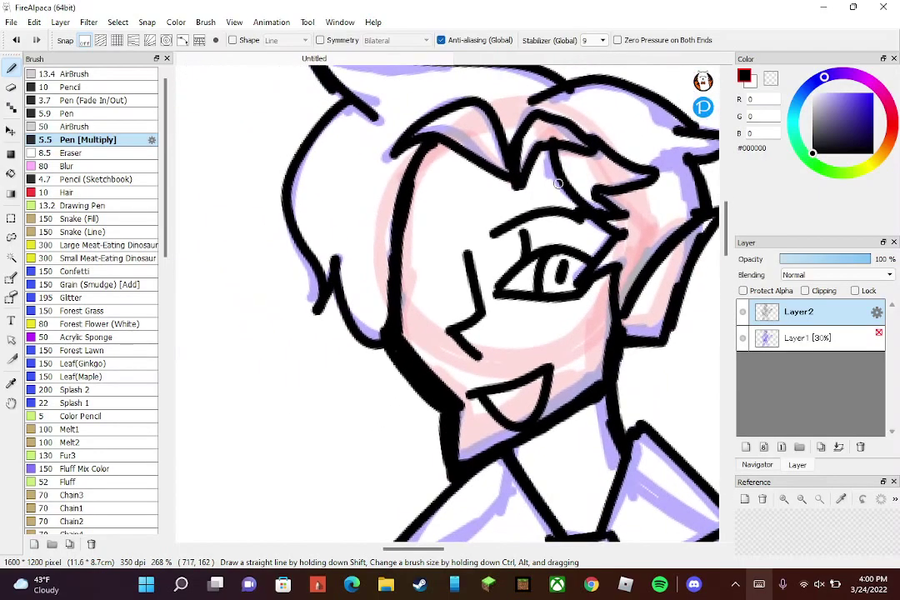
scroll(542, 179, up, 2)
drag(396, 201, 443, 220)
drag(465, 293, 386, 254)
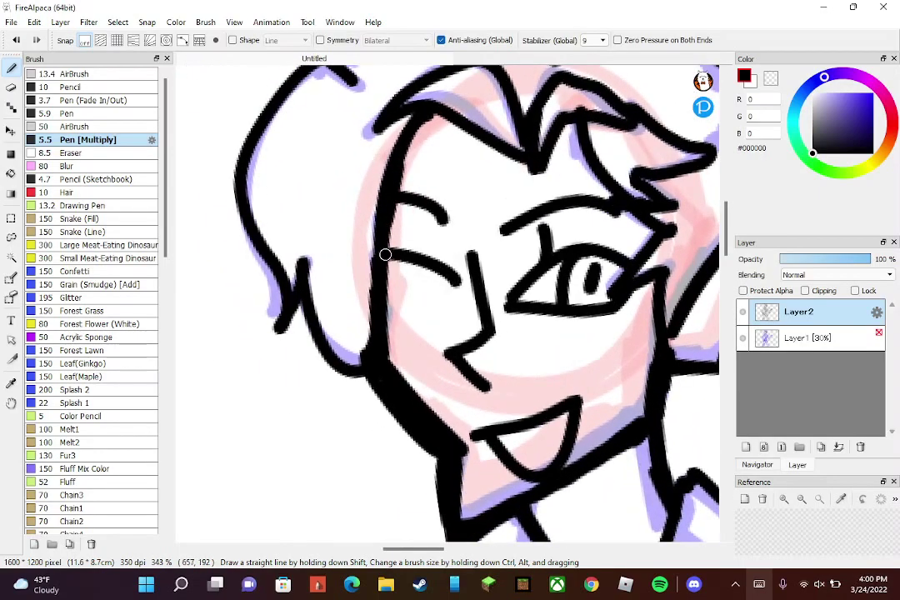
drag(474, 310, 374, 314)
scroll(374, 314, down, 8)
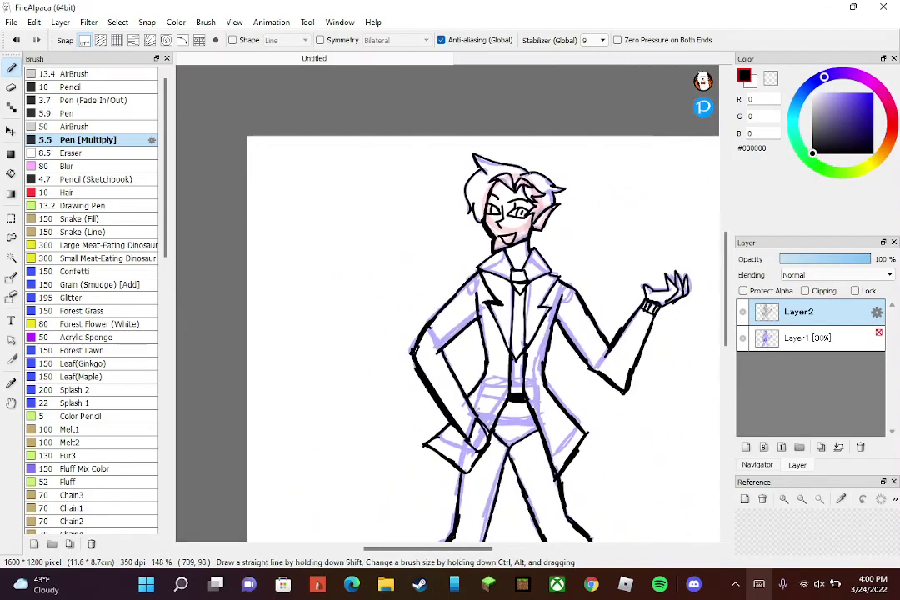
- Undo all the eye and eyebrow strokes, back to the face with only nose and mouth
scroll(521, 212, up, 6)
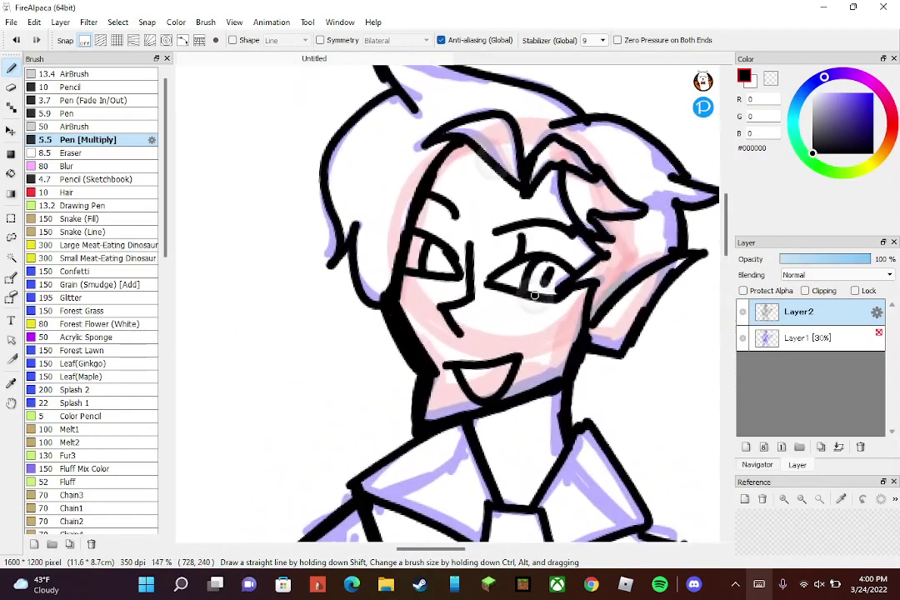
key(ctrl+z)
key(ctrl+z)
key(ctrl+z)
key(ctrl+z)
key(ctrl+z)
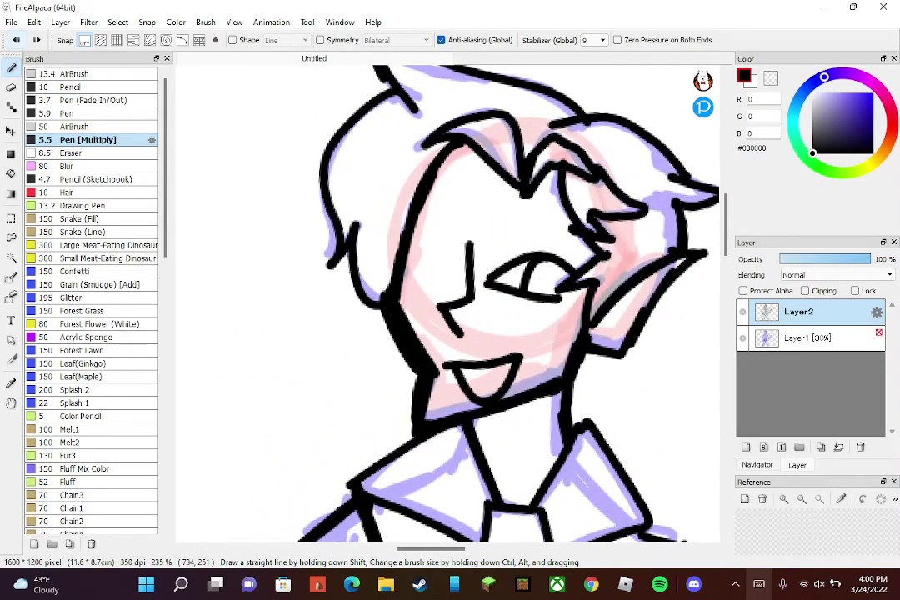
key(ctrl+z)
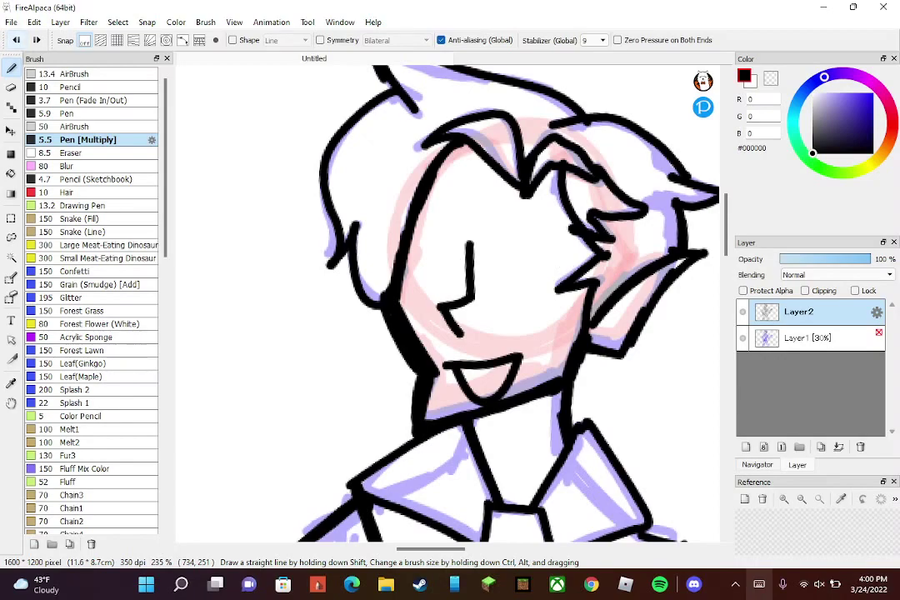
- Ink the left eye between the face edge and the nose, with iris and pupil, redoing its upper lid once
scroll(492, 205, up, 1)
mouse_move(384, 270)
mouse_down()
mouse_move(407, 250)
mouse_move(463, 283)
mouse_up()
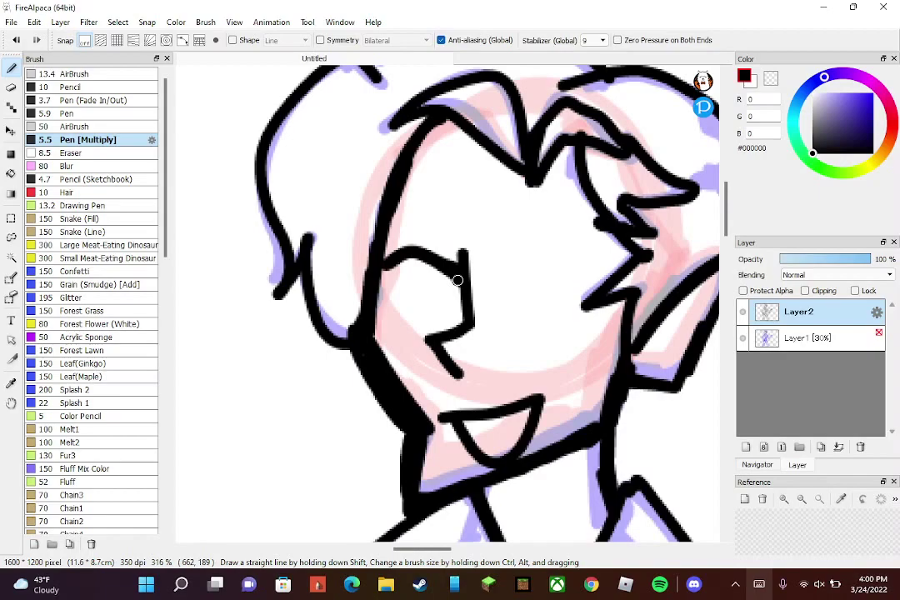
key(ctrl+z)
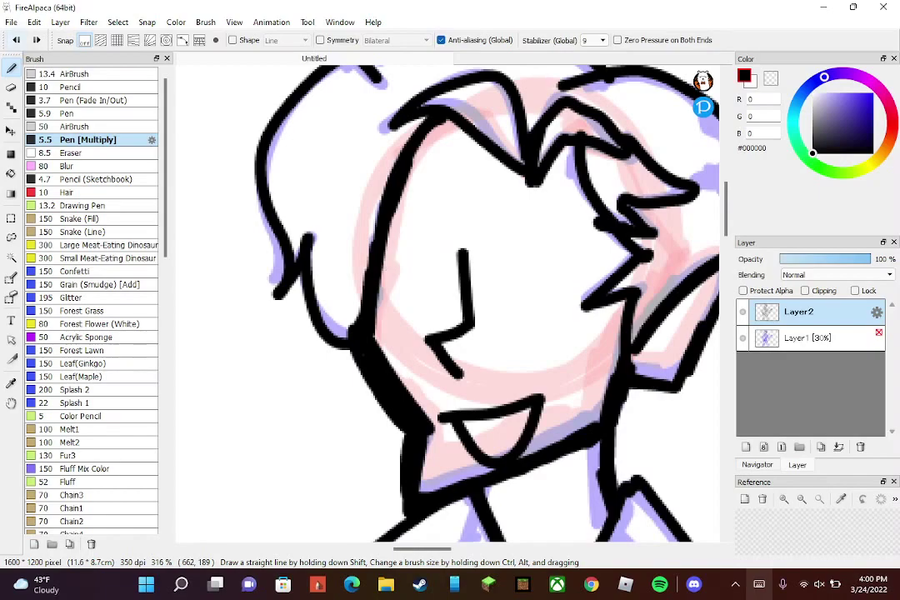
mouse_move(461, 279)
mouse_down()
mouse_move(401, 248)
mouse_move(381, 260)
mouse_up()
mouse_move(377, 317)
mouse_down()
mouse_move(461, 321)
mouse_move(427, 261)
mouse_move(427, 301)
mouse_move(447, 290)
mouse_up()
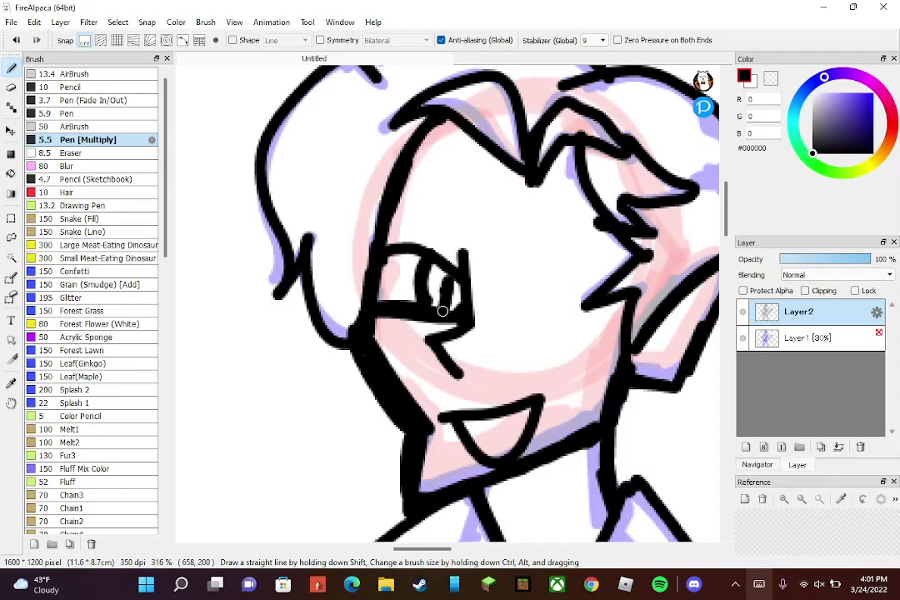
- Ink thick, angular, angry eyebrows above both eyes and fill them in solid black
drag(461, 250, 468, 201)
mouse_move(458, 251)
mouse_down()
mouse_move(406, 223)
mouse_move(400, 208)
mouse_move(442, 229)
mouse_move(412, 215)
mouse_move(456, 210)
mouse_move(477, 297)
mouse_up()
scroll(463, 206, up, 2)
drag(439, 196, 489, 275)
mouse_move(488, 275)
mouse_down()
mouse_move(556, 221)
mouse_move(577, 222)
mouse_up()
drag(482, 299, 581, 242)
mouse_move(498, 275)
mouse_down()
mouse_move(585, 231)
mouse_move(463, 239)
mouse_move(571, 215)
mouse_move(475, 221)
mouse_move(484, 242)
mouse_up()
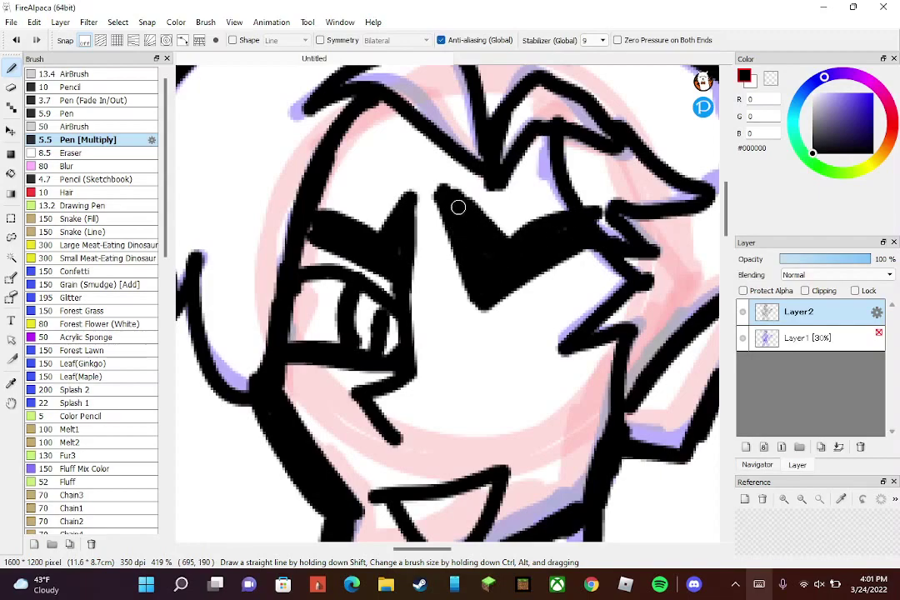
- Ink the right eye beneath its thick eyebrow, including the iris and pupil
scroll(679, 423, up, 2)
mouse_move(421, 327)
mouse_down()
mouse_move(426, 260)
mouse_move(618, 234)
mouse_move(430, 333)
mouse_move(524, 318)
mouse_move(474, 225)
mouse_up()
drag(466, 282, 458, 260)
scroll(485, 195, down, 8)
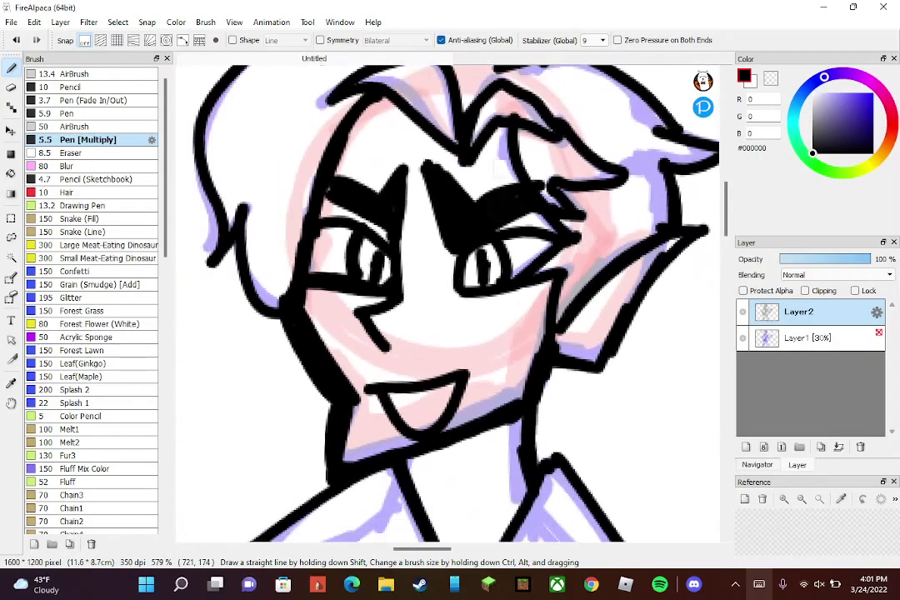
scroll(593, 151, down, 6)
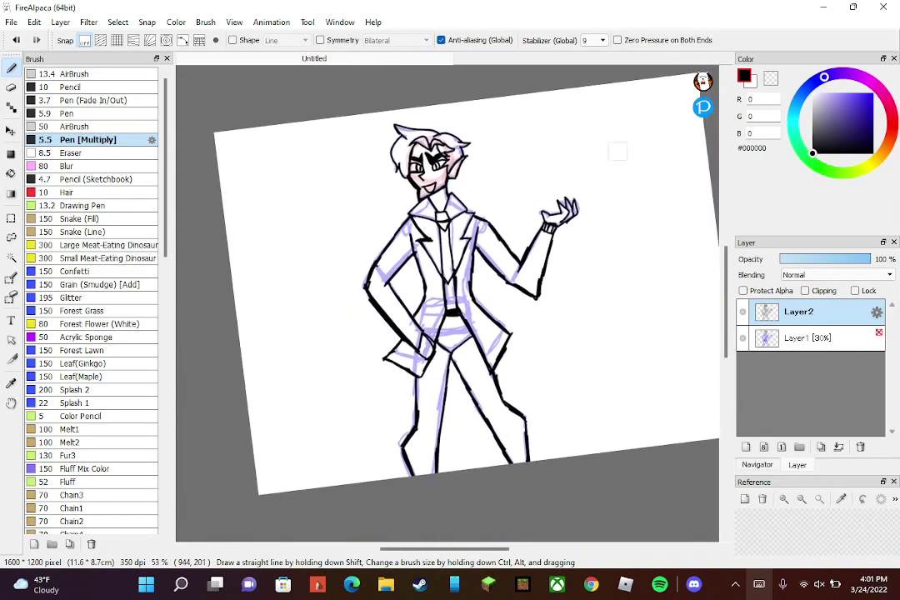
- Fill the jacket's body, sleeves and flared coat tail with dark gray #626262 using the Bucket tool
scroll(594, 151, up, 4)
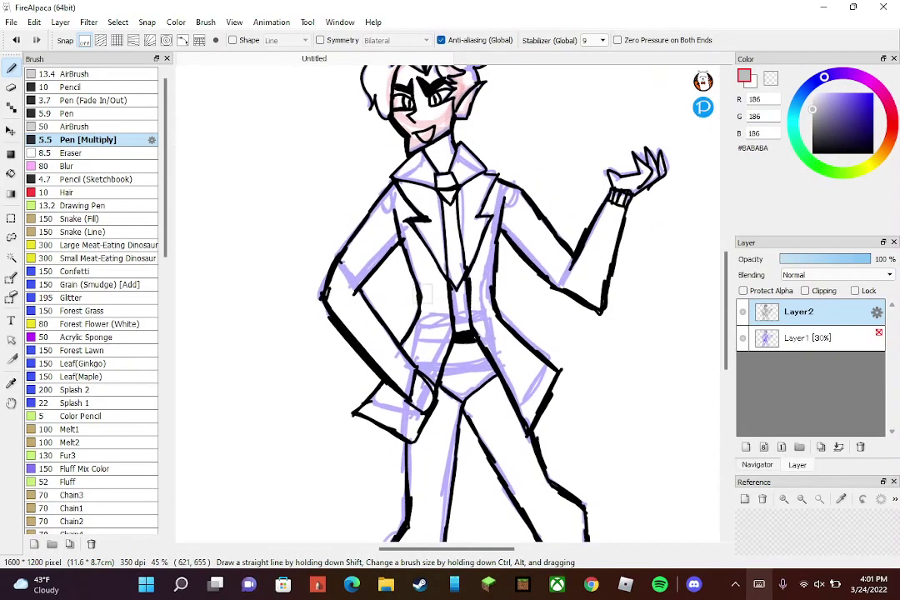
scroll(469, 367, up, 2)
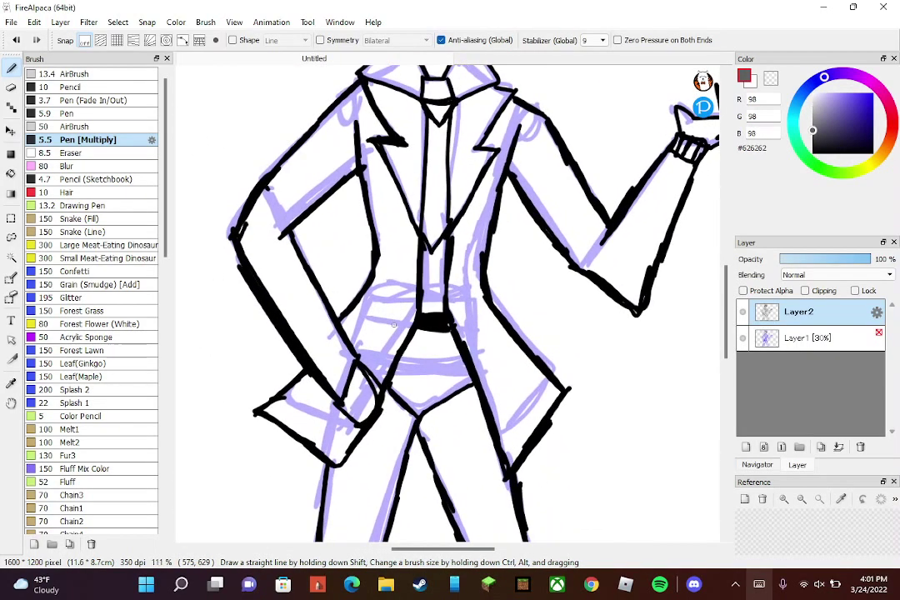
key(g)
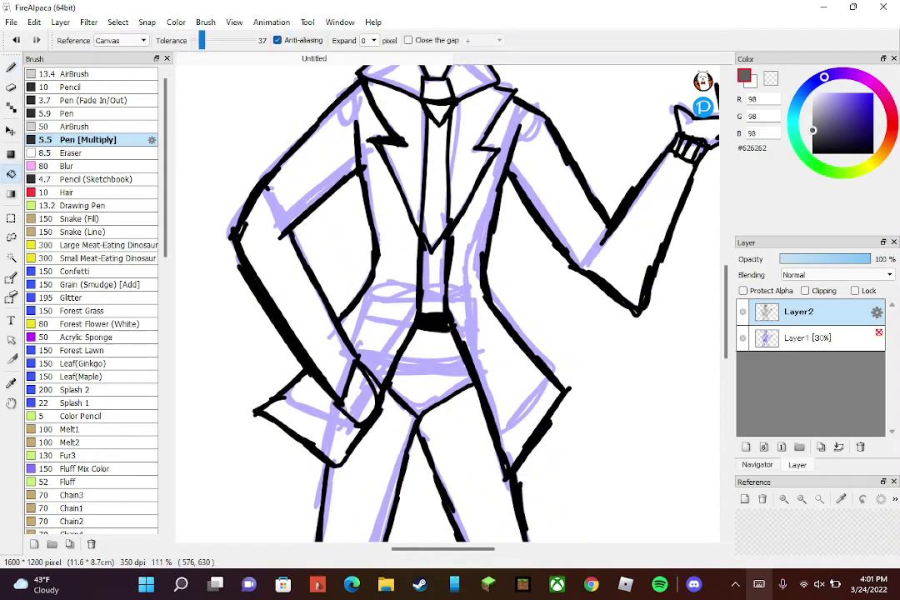
click(393, 266)
click(462, 262)
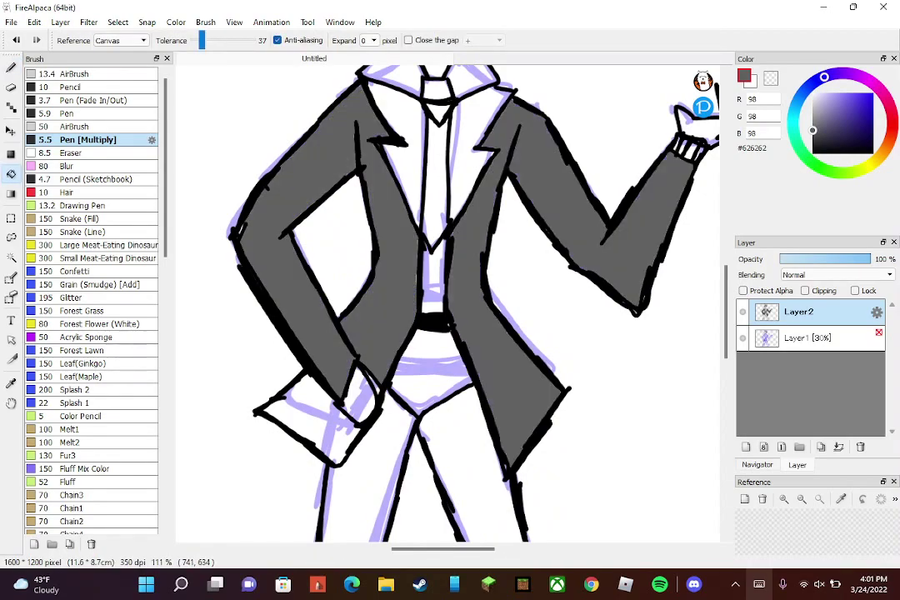
click(317, 427)
scroll(381, 410, up, 4)
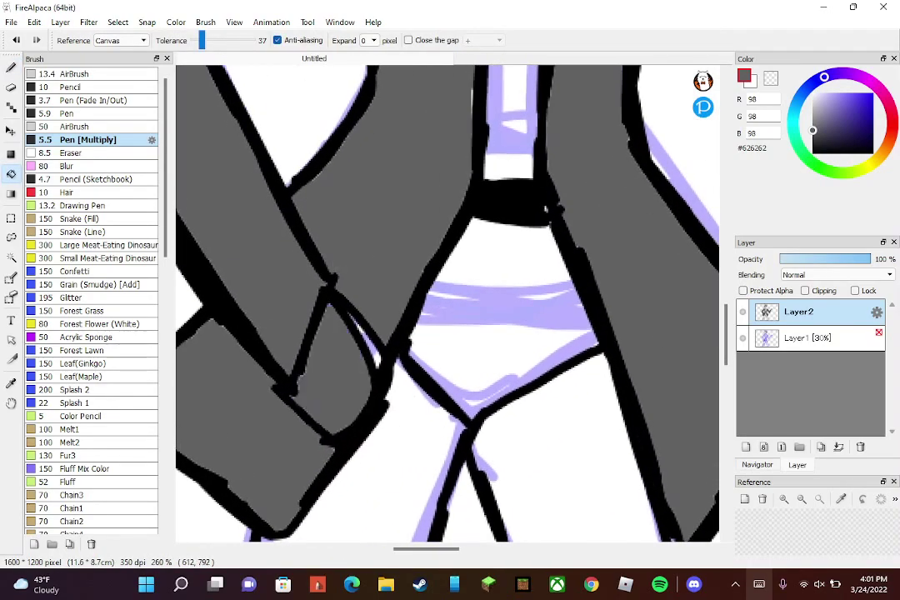
scroll(373, 332, down, 5)
scroll(428, 195, up, 3)
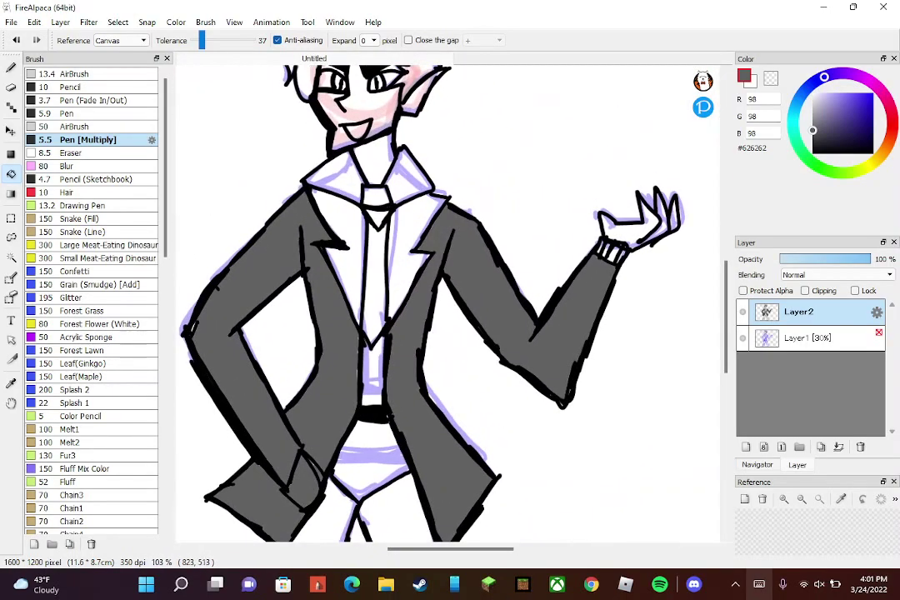
- Fill both jacket lapel areas beside the tie with the same dark gray #626262
scroll(407, 239, up, 2)
click(333, 283)
click(409, 241)
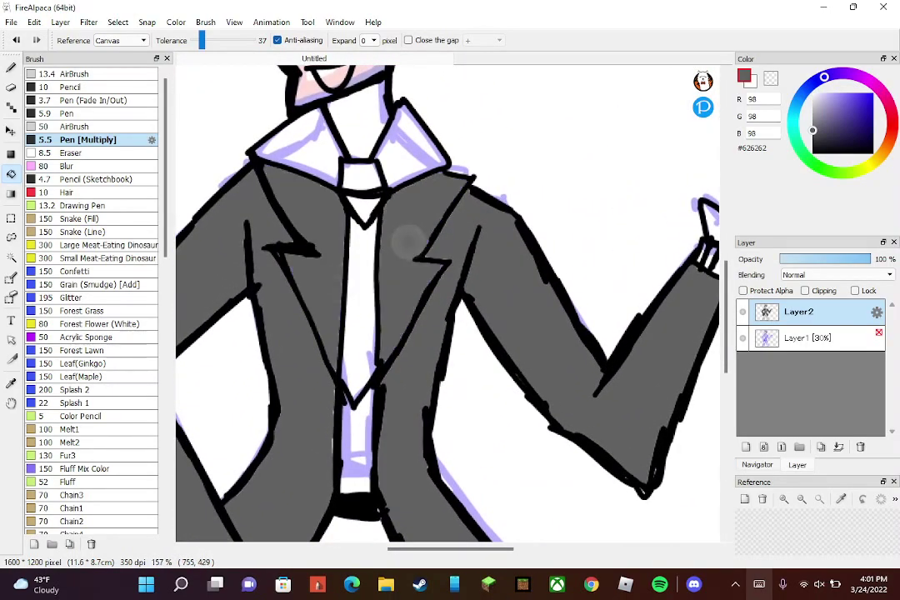
- Fill both halves of the shirt collar with white #FFFFFF
click(812, 93)
click(416, 146)
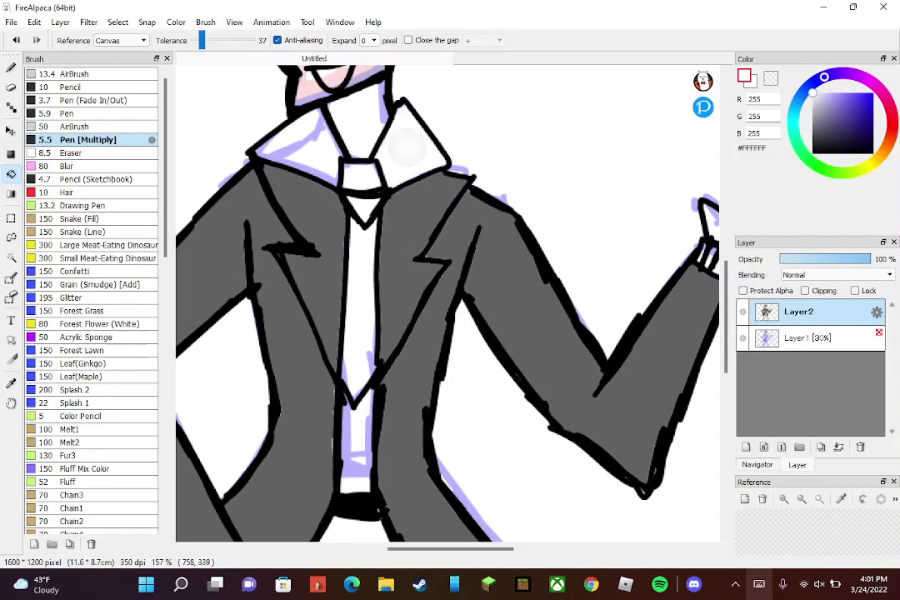
click(289, 142)
- Fill the tie's knot, the small triangle below it and the tie's length with black #000000
click(813, 153)
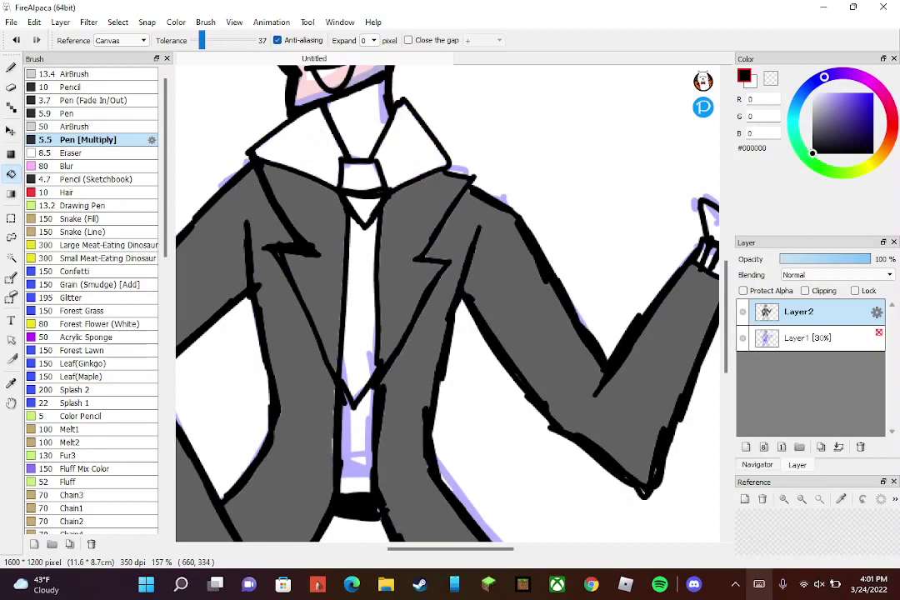
click(362, 178)
click(363, 208)
click(360, 296)
scroll(450, 188, down, 4)
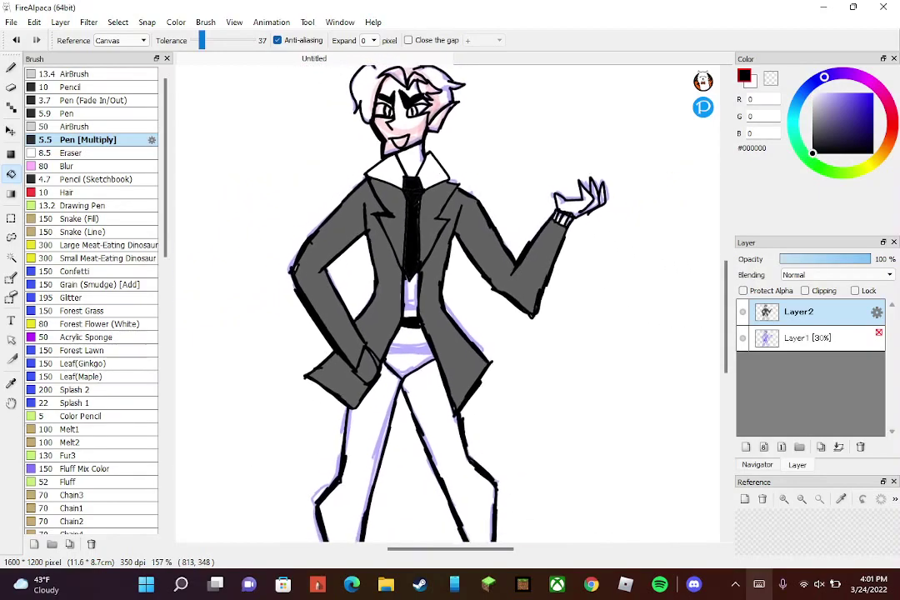
- Fill the strip of shirt between the tie's tip and the jacket button with white #FFFFFF
scroll(419, 324, up, 4)
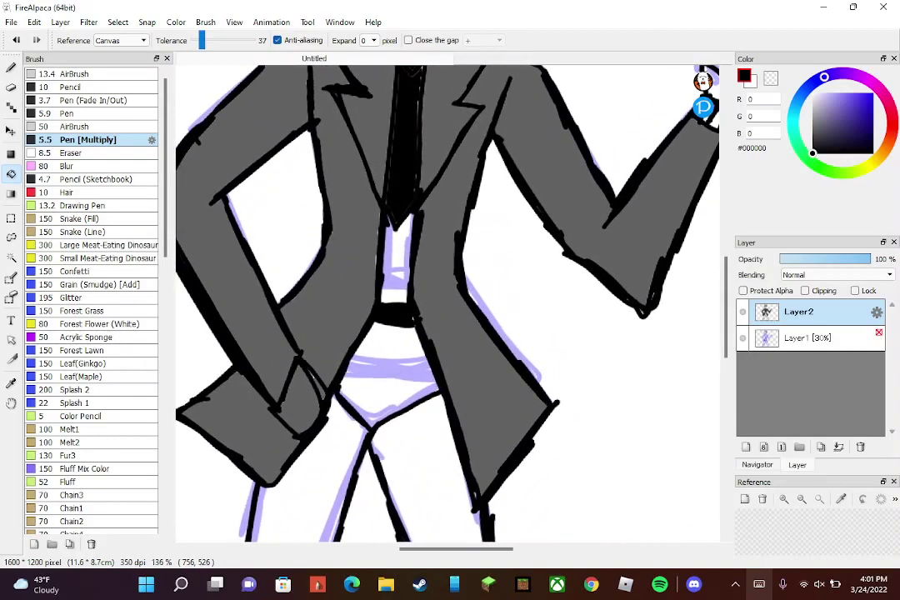
key(x)
scroll(448, 304, down, 4)
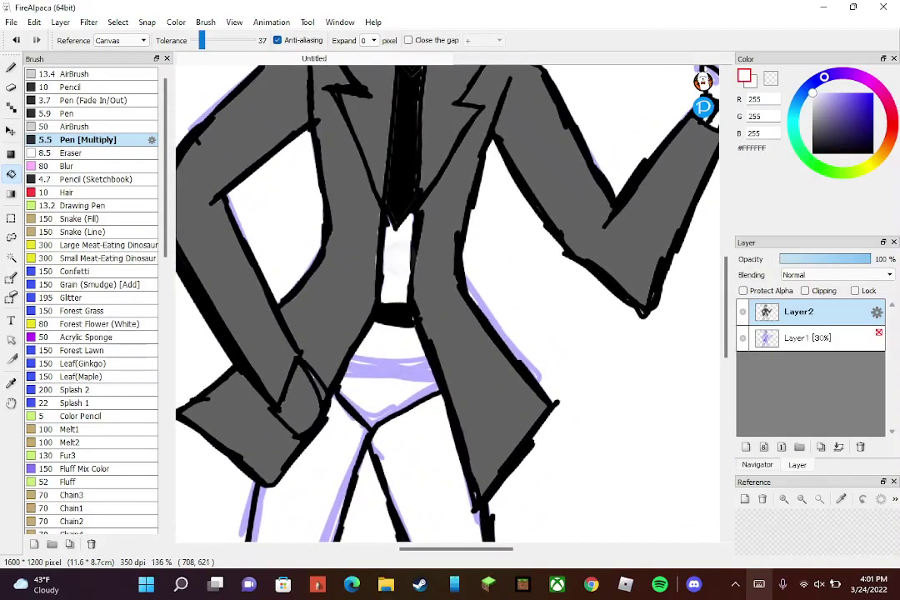
scroll(456, 178, up, 1)
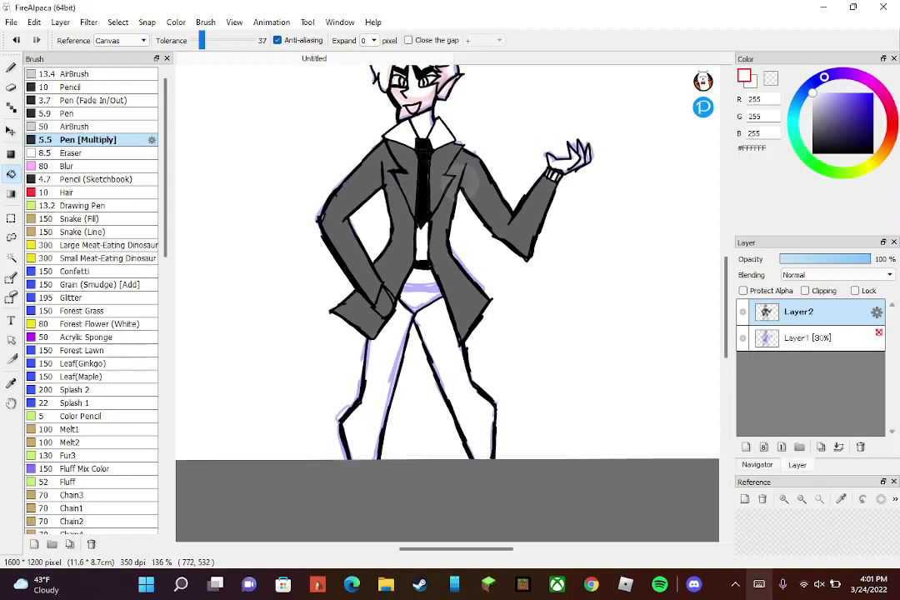
- Fill the hip area and both trouser legs with light gray #CECECE
scroll(457, 178, down, 1)
drag(823, 130, 813, 104)
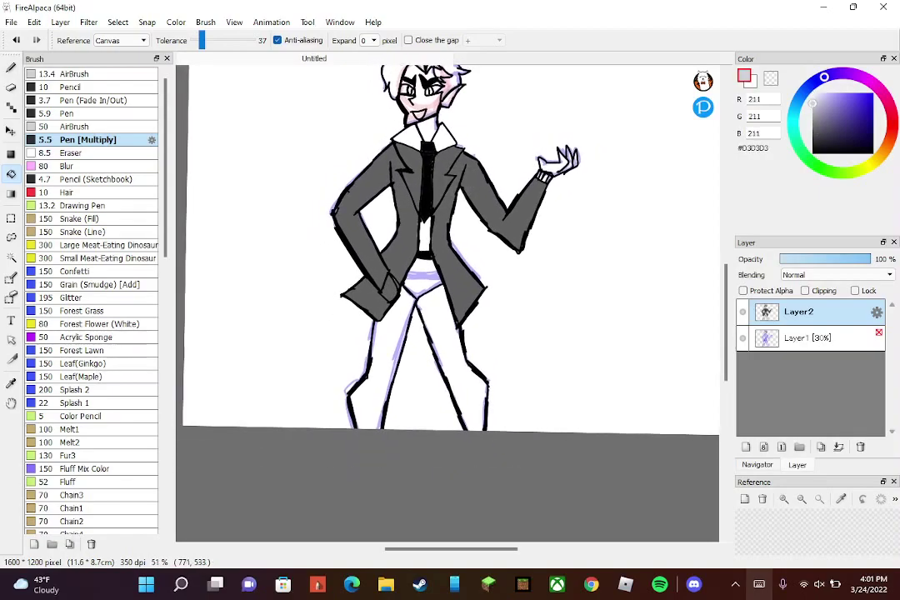
click(421, 279)
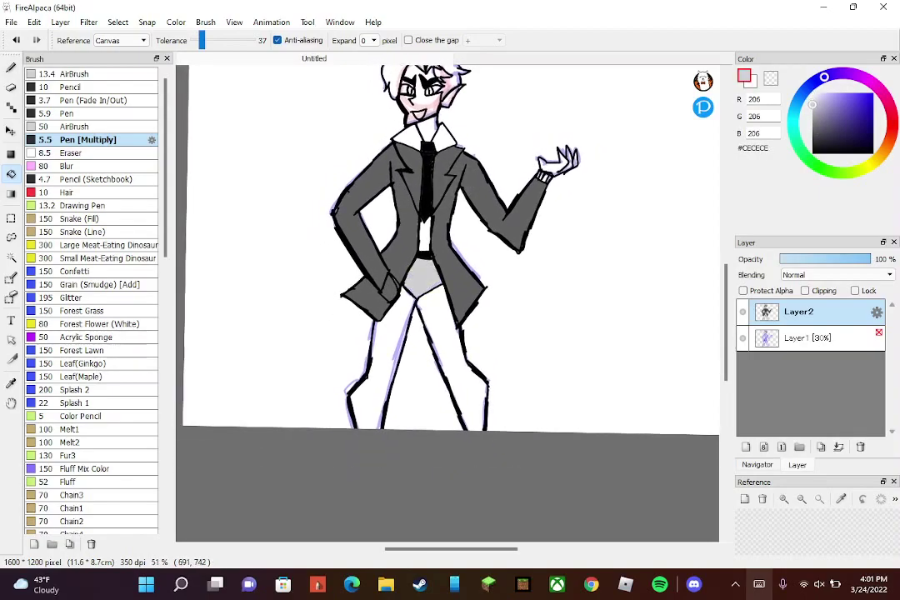
click(450, 339)
click(383, 348)
- Fill the neck, face and ear with the pale skin colour #FFE2D1, undoing a fill that recolours the line art
scroll(425, 91, up, 6)
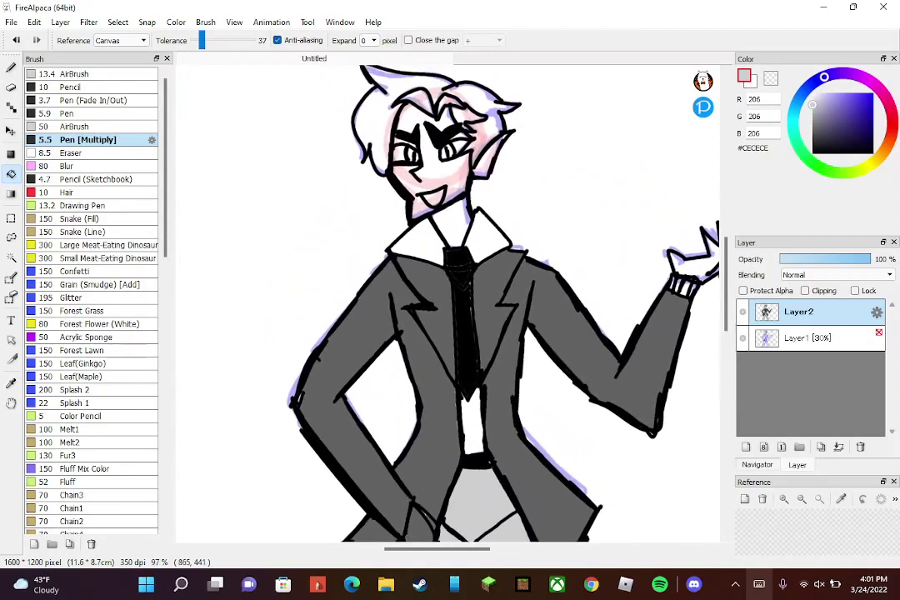
mouse_move(792, 58)
mouse_down()
mouse_move(850, 92)
mouse_move(791, 58)
mouse_up()
click(835, 94)
click(888, 142)
drag(835, 93, 823, 93)
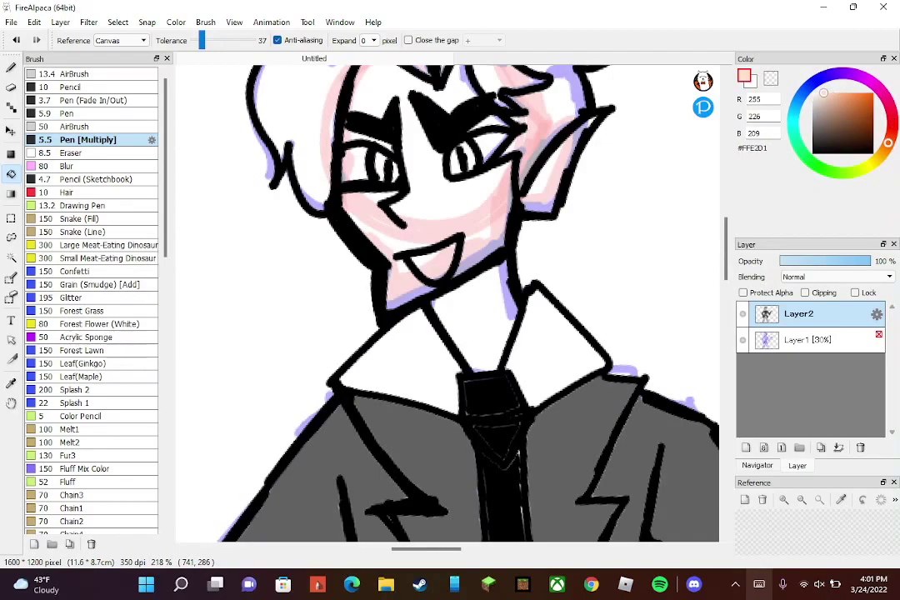
click(494, 327)
scroll(516, 275, down, 1)
click(491, 241)
click(575, 213)
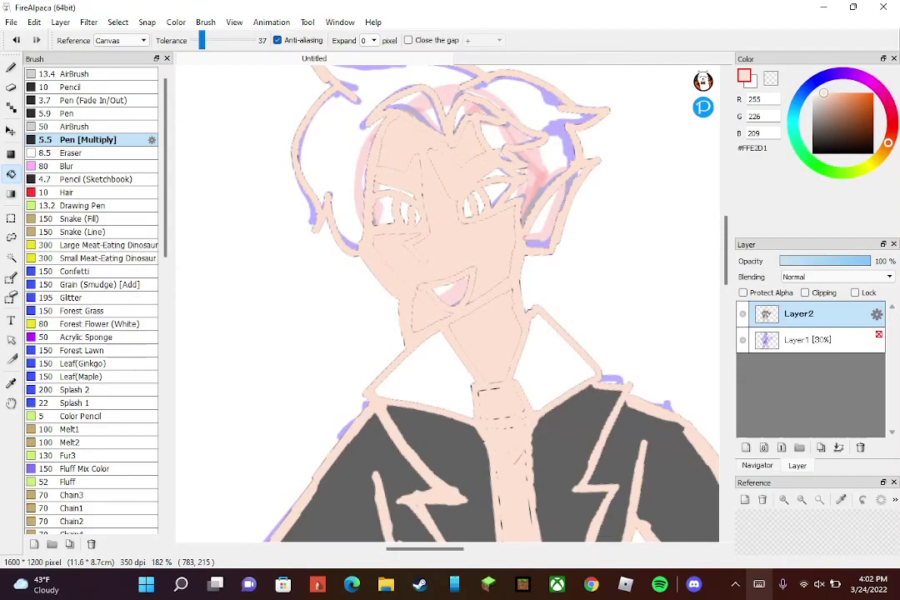
key(ctrl+z)
- Try to fill another small area of the face with the skin colour #FFE2D1, and undo the fill
scroll(617, 92, up, 3)
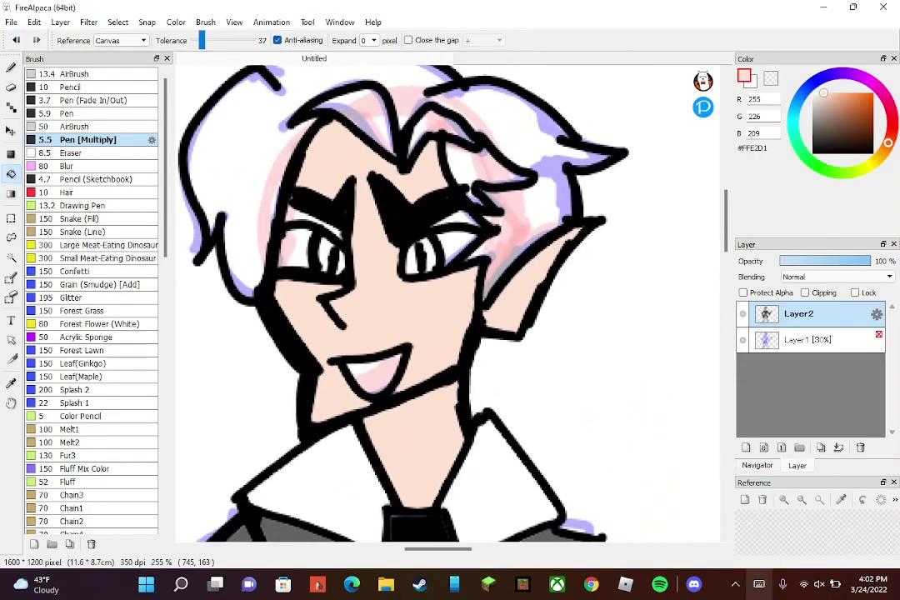
scroll(475, 200, up, 4)
click(436, 155)
scroll(436, 155, down, 1)
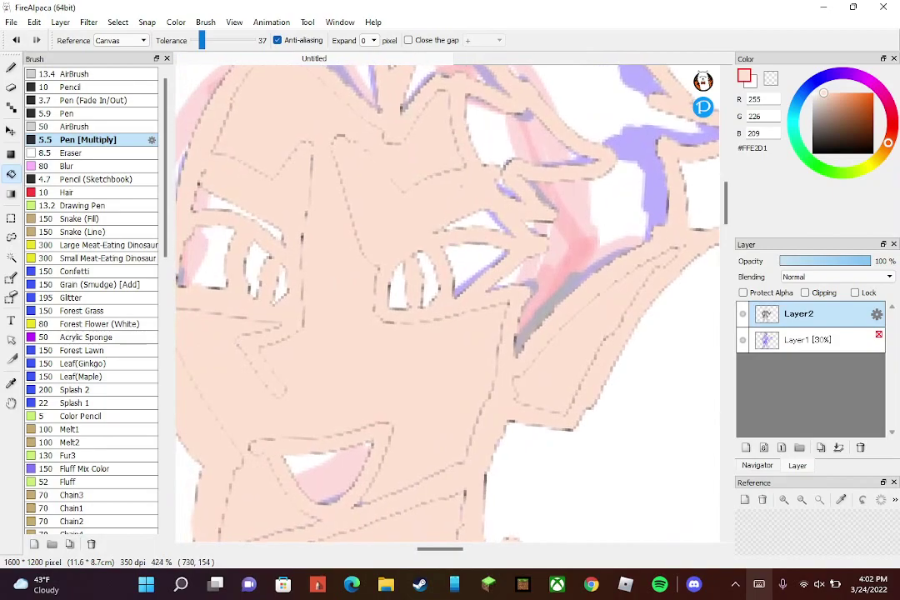
scroll(441, 250, up, 1)
key(ctrl+z)
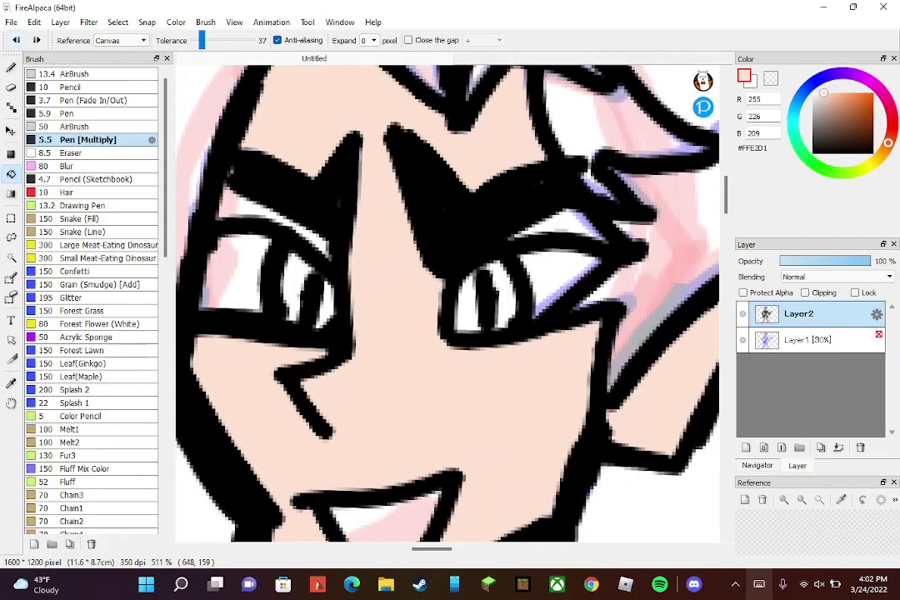
- Fill the whites of both eyes with white #FFFFFF and the irises with bright green #21FF4F
scroll(450, 250, down, 4)
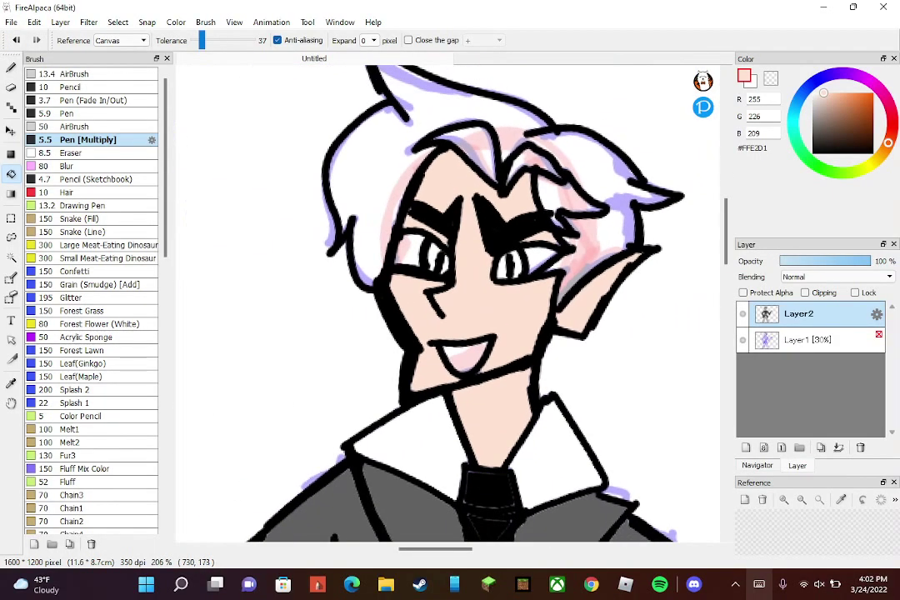
scroll(492, 266, up, 2)
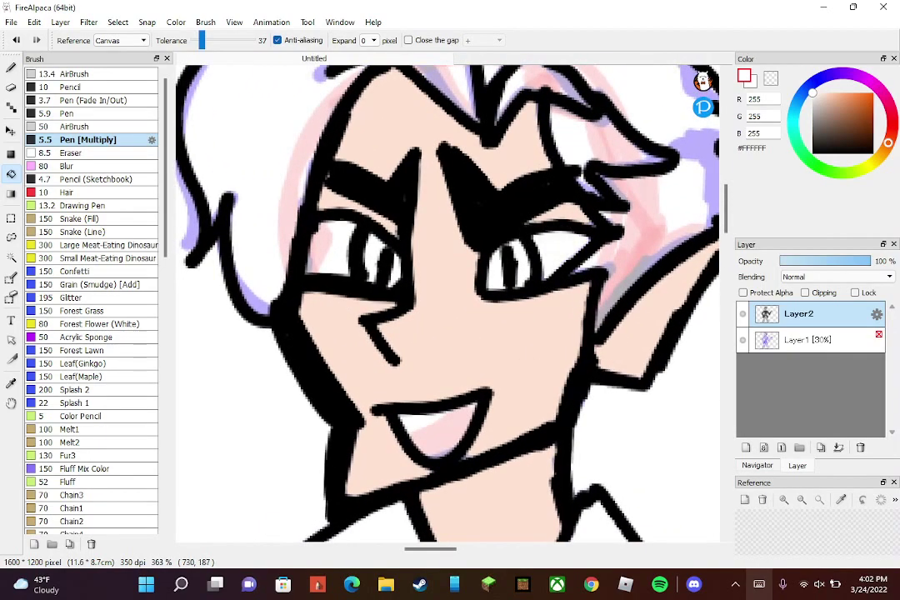
click(809, 159)
click(865, 92)
scroll(514, 282, up, 2)
click(526, 254)
click(487, 260)
drag(487, 260, 639, 285)
click(451, 268)
click(481, 281)
scroll(518, 304, down, 5)
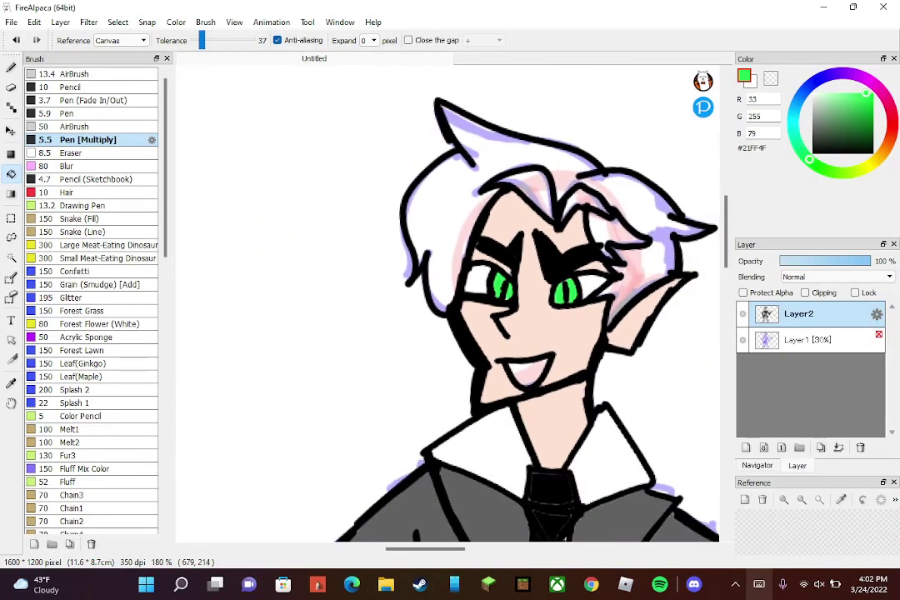
- Fill the main mass of hair with dark brown and the front fringe strands with light brown #C58F59
click(888, 138)
drag(866, 92, 838, 93)
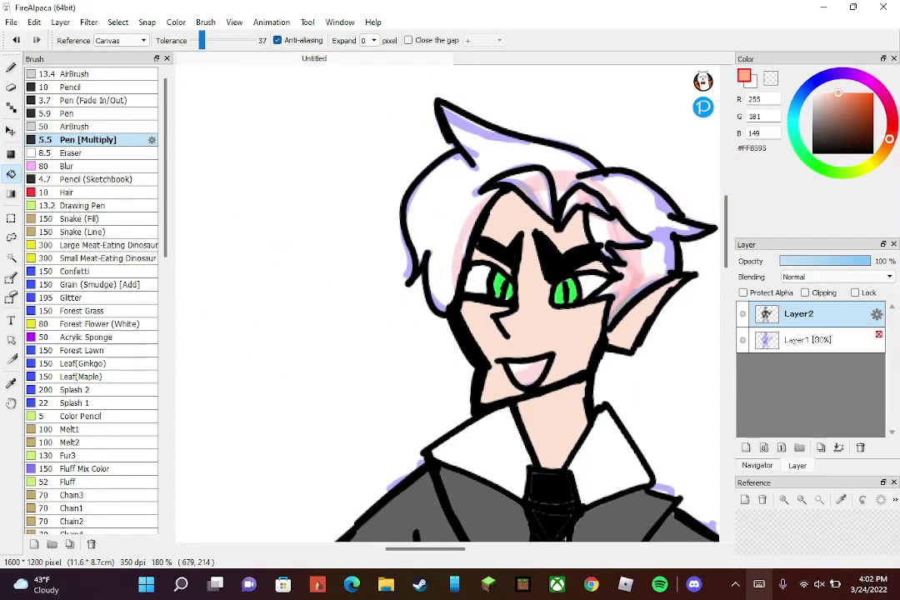
drag(889, 138, 892, 126)
mouse_move(837, 98)
mouse_down()
mouse_move(826, 115)
mouse_move(846, 107)
mouse_up()
mouse_move(891, 127)
mouse_down()
mouse_move(882, 152)
mouse_move(867, 122)
mouse_move(846, 106)
mouse_up()
click(458, 217)
click(532, 190)
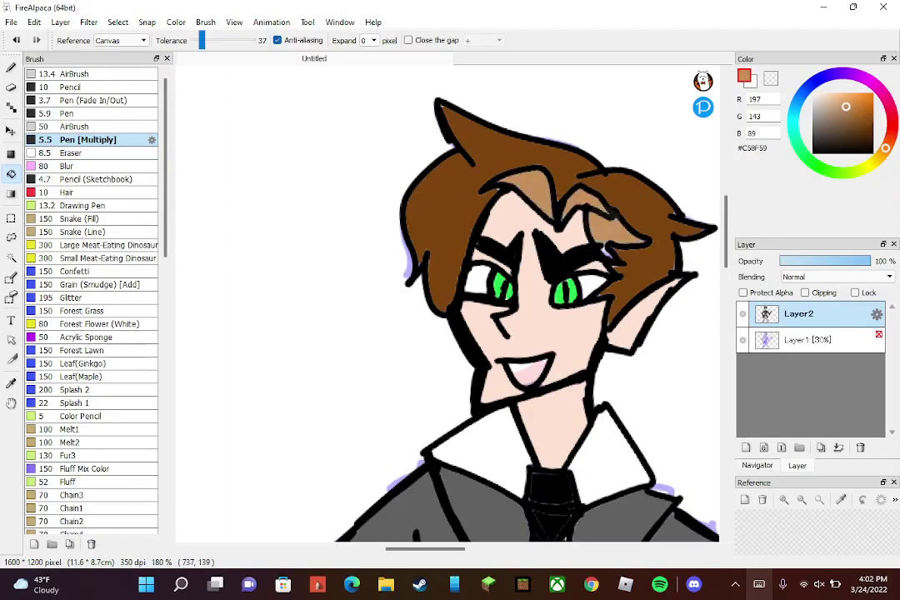
- Fill the inside of the open mouth with white #FFFFFF
scroll(631, 344, down, 3)
scroll(630, 343, down, 2)
scroll(583, 313, up, 5)
click(812, 93)
click(468, 287)
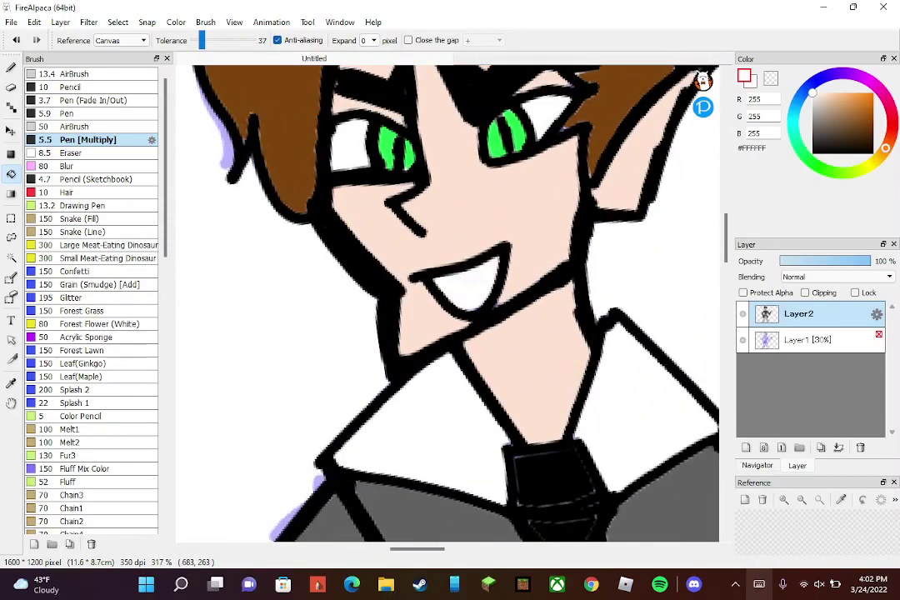
- Draw a black #000000 teeth line across the white mouth with the 5.5 Pen [Multiply] brush, undoing the first stroke
scroll(513, 298, up, 2)
key(b)
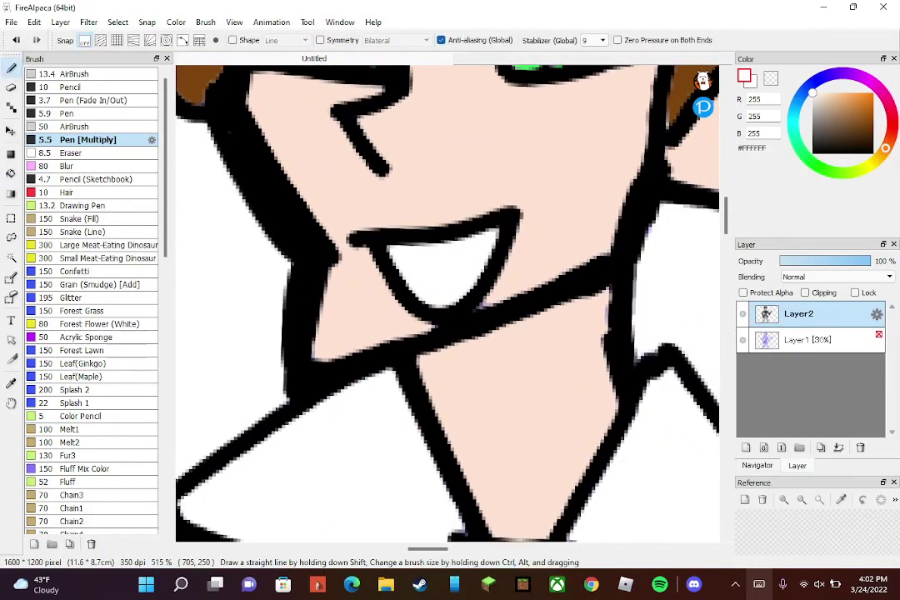
click(812, 153)
drag(393, 280, 439, 262)
scroll(560, 342, down, 1)
scroll(522, 133, up, 1)
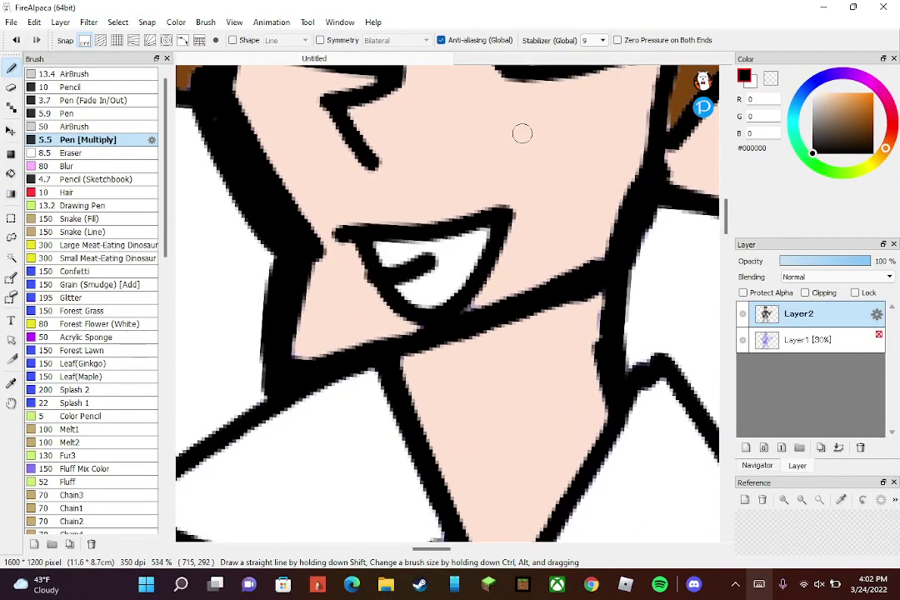
click(33, 22)
click(55, 38)
drag(382, 267, 441, 273)
scroll(520, 147, down, 8)
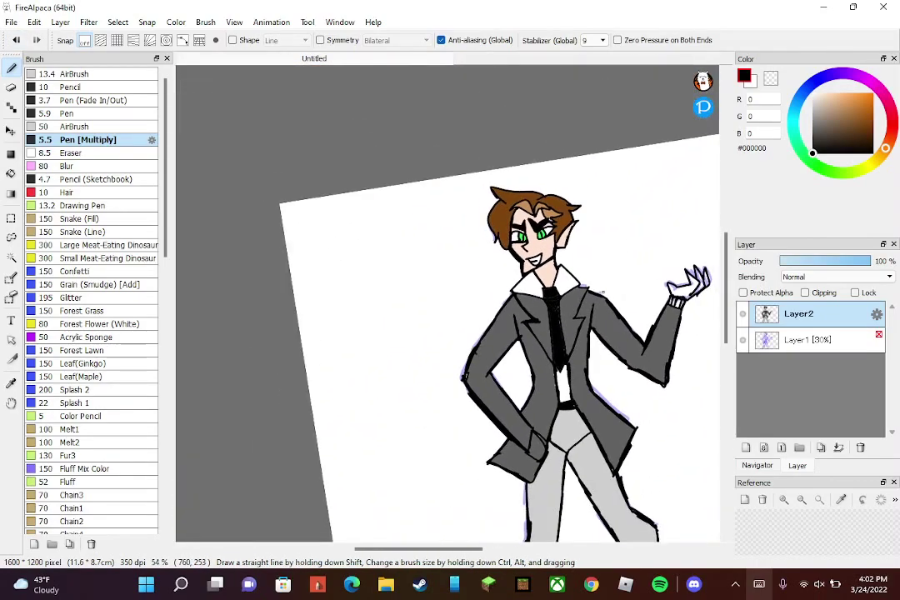
- Sample the skin colour #FFE2D1 from the character and fill the raised hand and its fingers with it
scroll(548, 195, up, 3)
scroll(638, 257, up, 5)
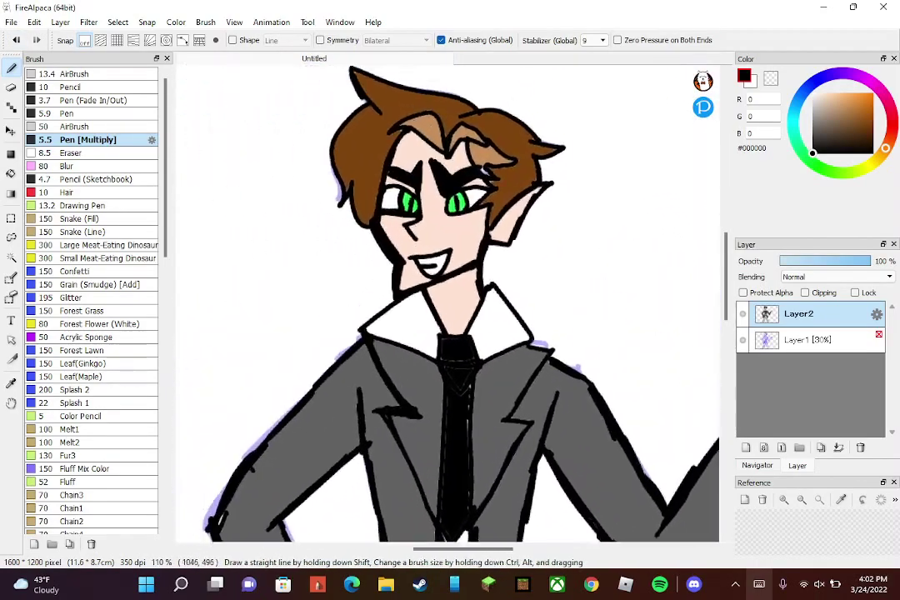
click(12, 359)
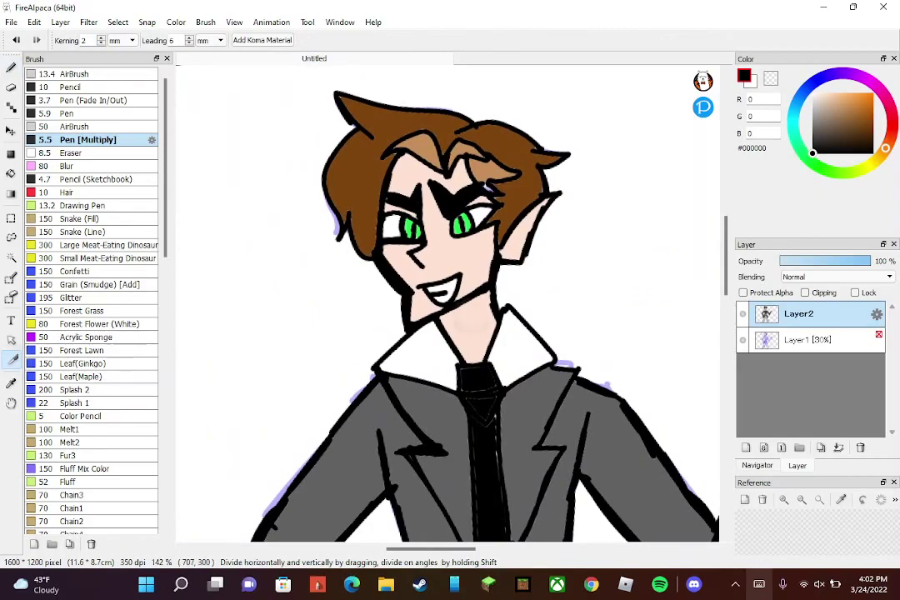
click(11, 382)
click(454, 303)
drag(633, 450, 457, 353)
click(296, 218)
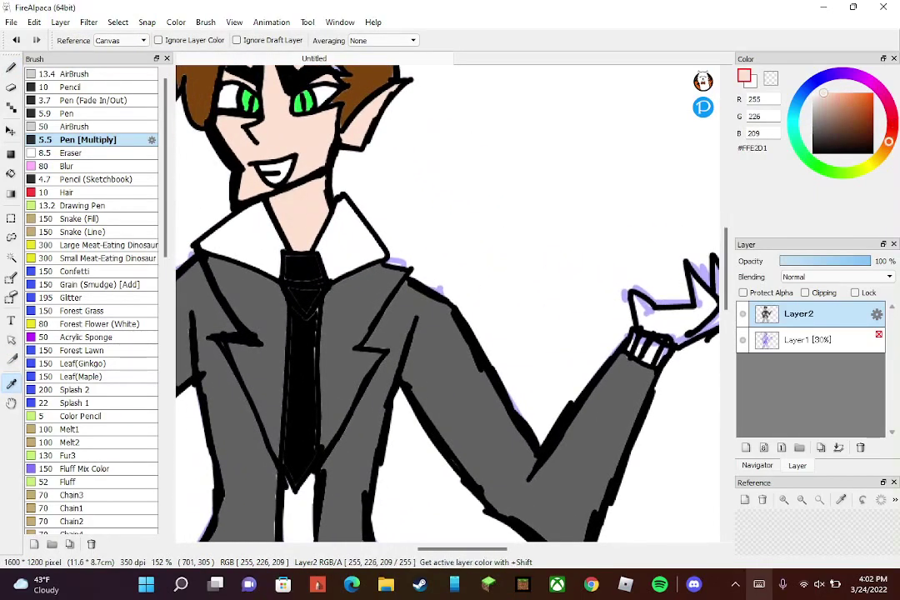
click(11, 173)
drag(632, 293, 468, 232)
scroll(697, 296, up, 2)
click(491, 267)
click(565, 248)
click(593, 225)
- Fill the raised arm's cuff segments and the jacket sleeve with medium gray #7D7D7D, undoing a fill that recolours the line art
scroll(633, 242, down, 3)
scroll(633, 241, up, 2)
scroll(604, 260, up, 2)
click(812, 123)
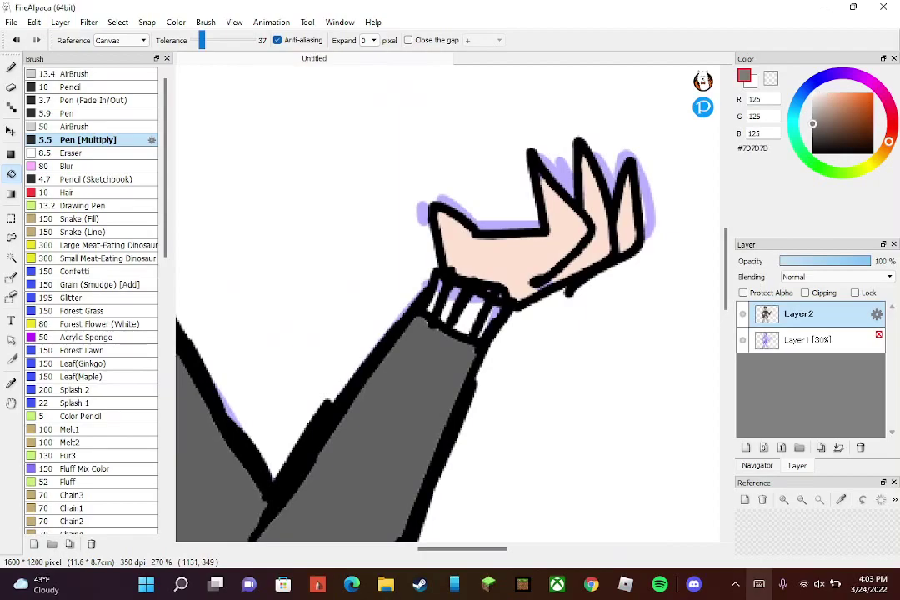
click(470, 315)
click(485, 327)
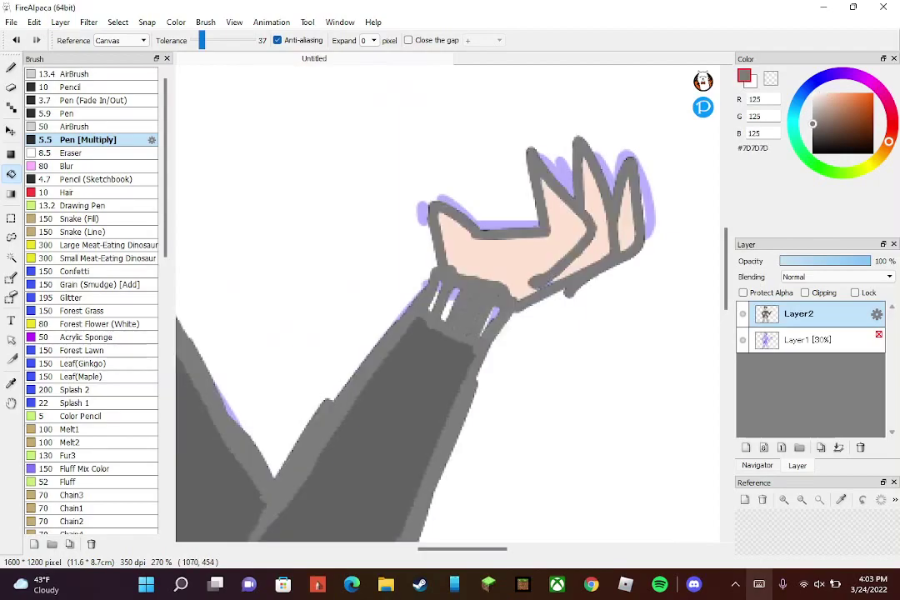
key(ctrl+z)
scroll(500, 342, up, 4)
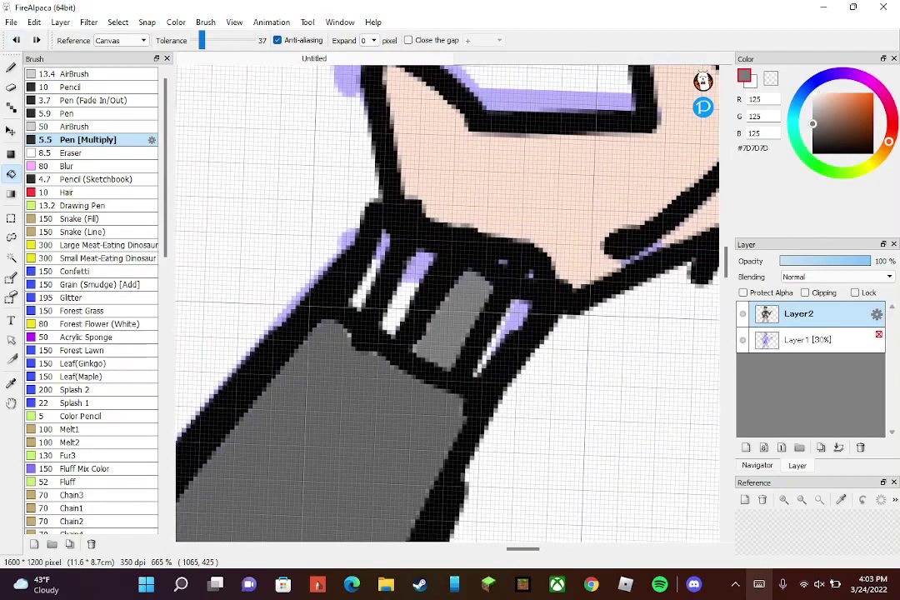
scroll(450, 300, down, 8)
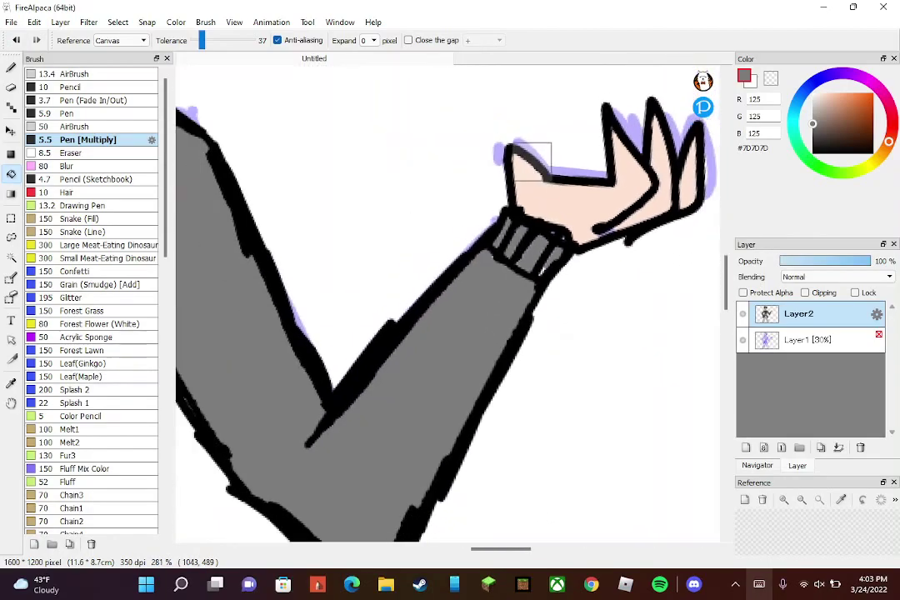
- Fill the remaining coat tail, pocket area and both lapels with gray #7D7D7D, undoing a fill that recolours the line art
scroll(450, 300, up, 2)
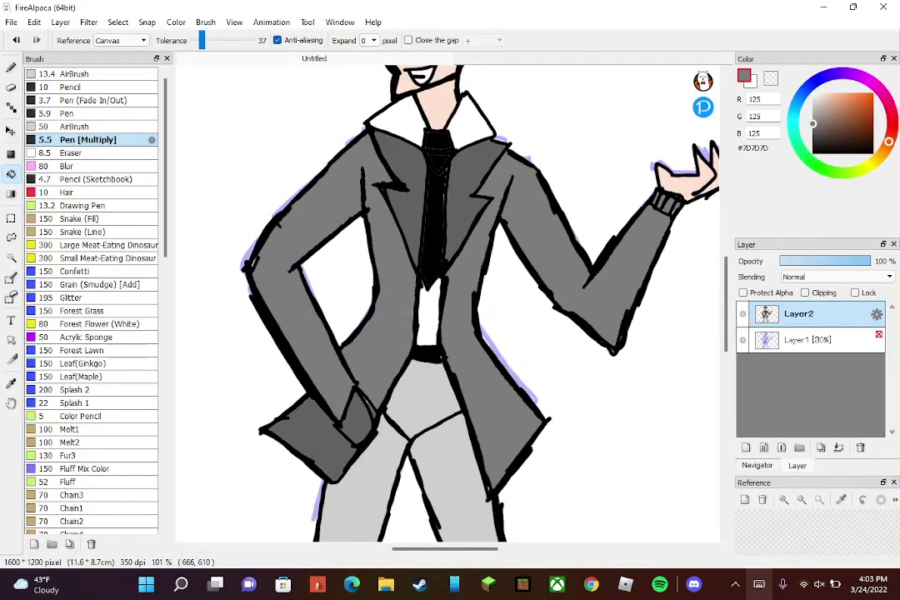
click(310, 439)
click(359, 421)
click(398, 179)
click(478, 198)
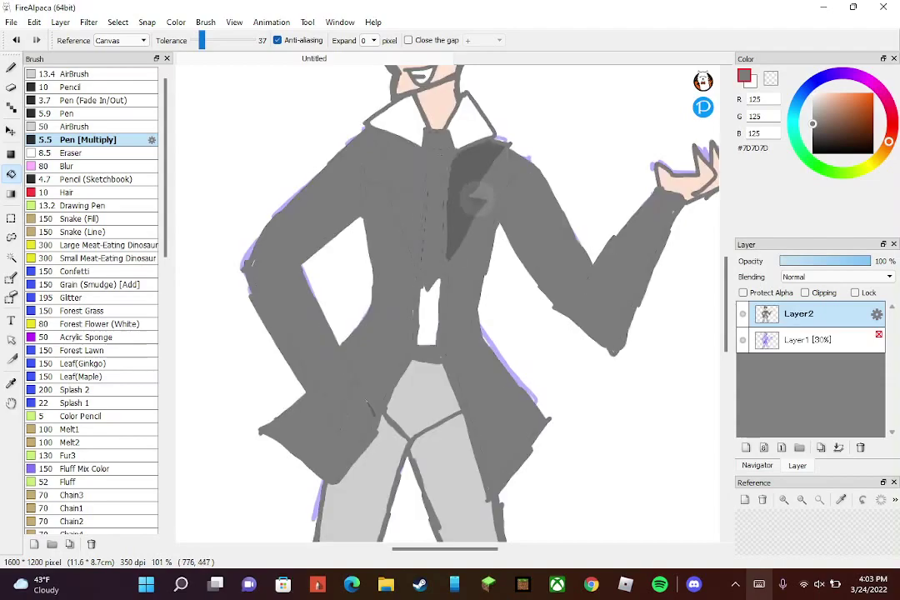
key(ctrl+z)
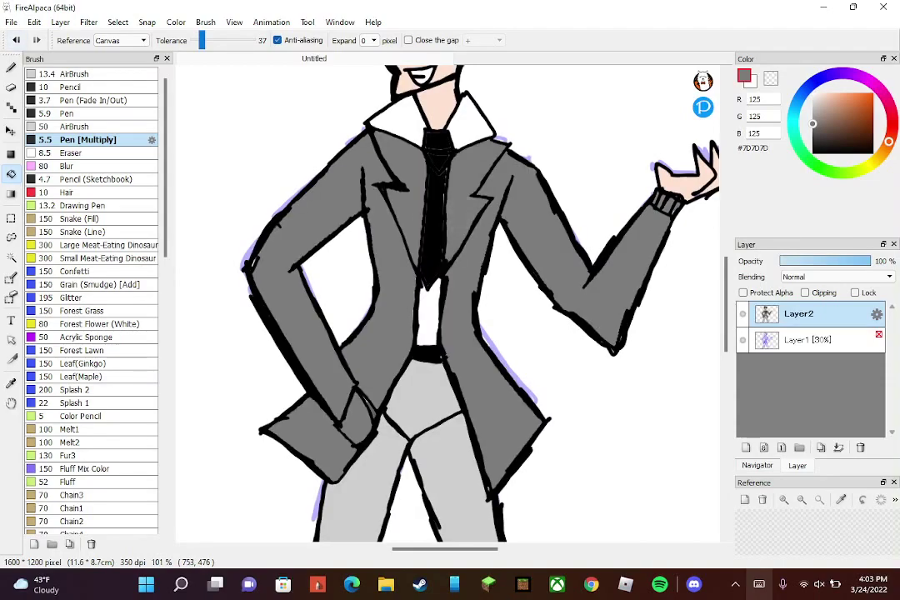
- Add a new layer above Layer2
scroll(390, 421, up, 3)
scroll(350, 392, down, 5)
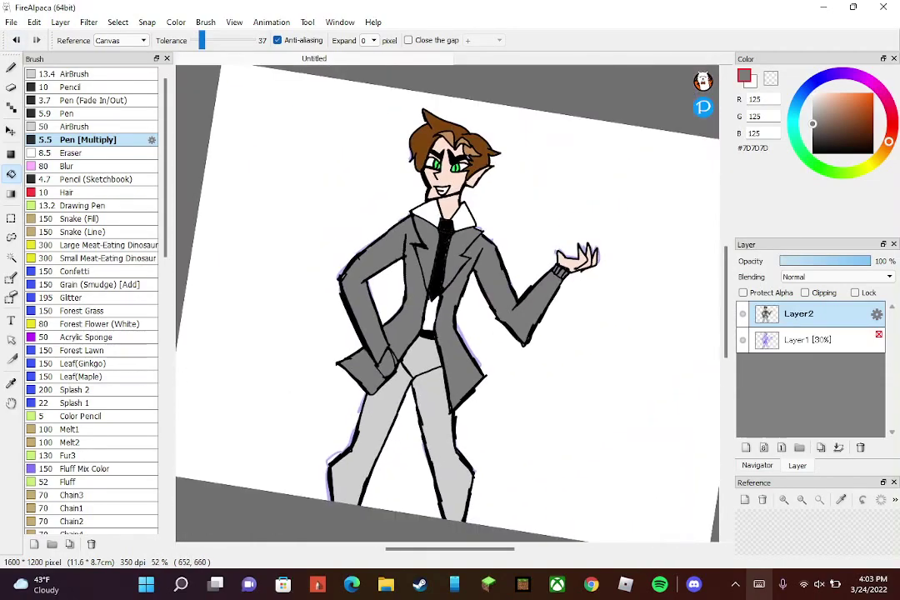
scroll(575, 329, down, 1)
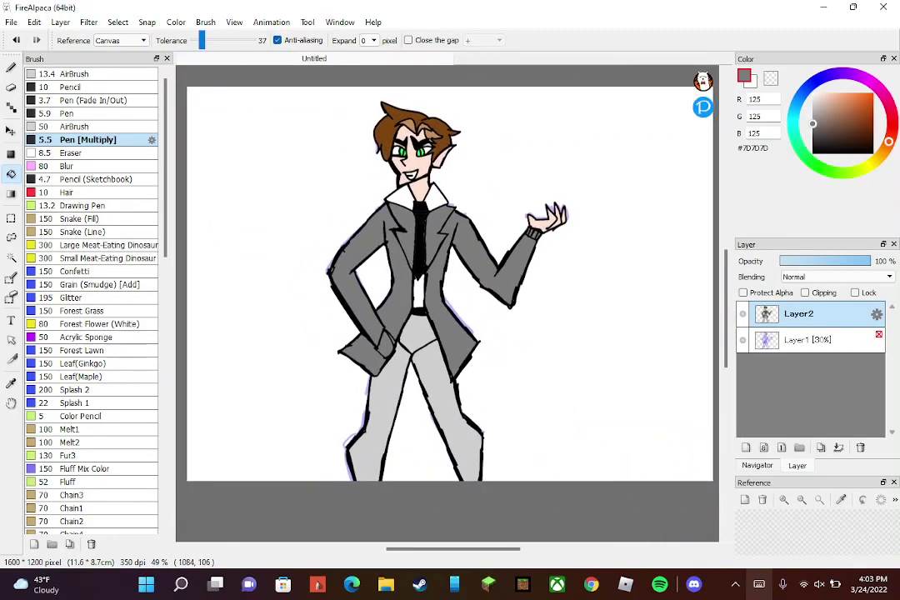
click(746, 448)
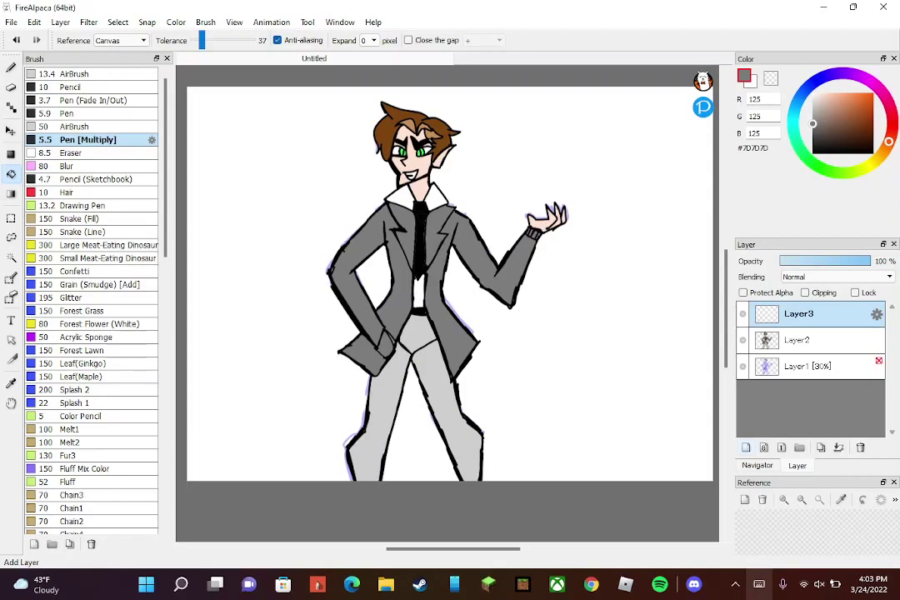
- Hide all three layers and turn their visibility back on
click(820, 370)
click(742, 313)
click(742, 340)
click(742, 366)
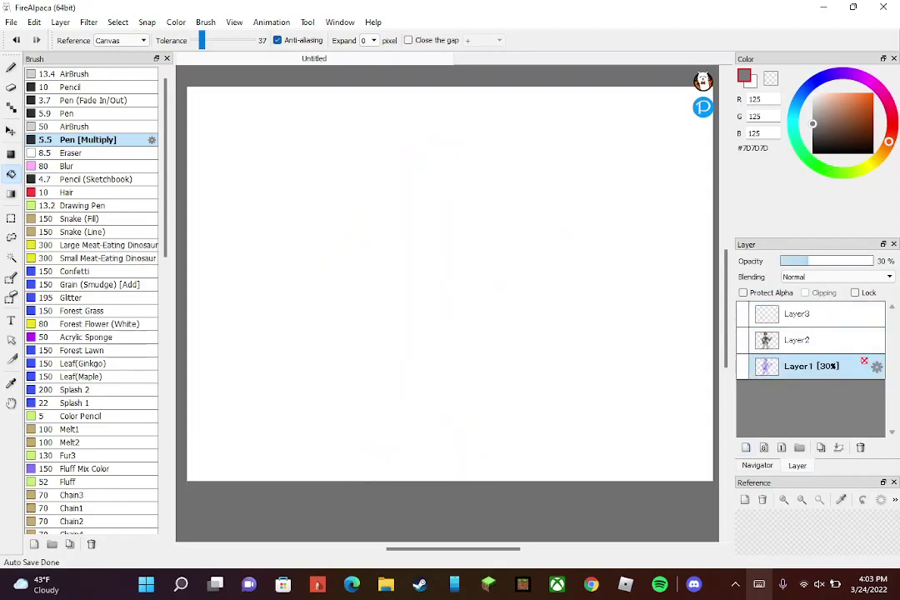
click(742, 366)
click(742, 340)
click(742, 313)
- Move Layer3 beneath the other layers and fill the whole background around the character with orange #FF5E00
drag(812, 313, 799, 375)
click(872, 93)
click(587, 335)
click(417, 429)
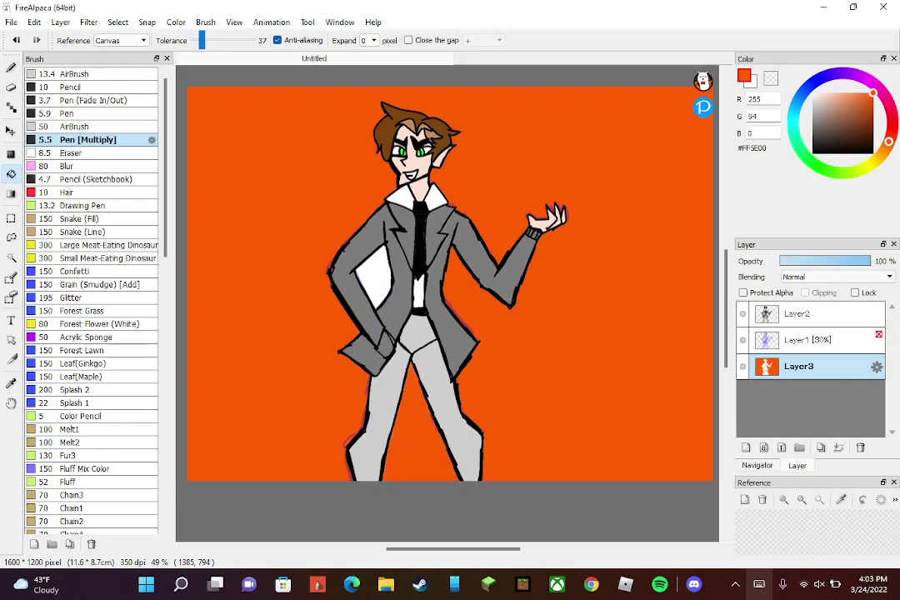
click(383, 277)
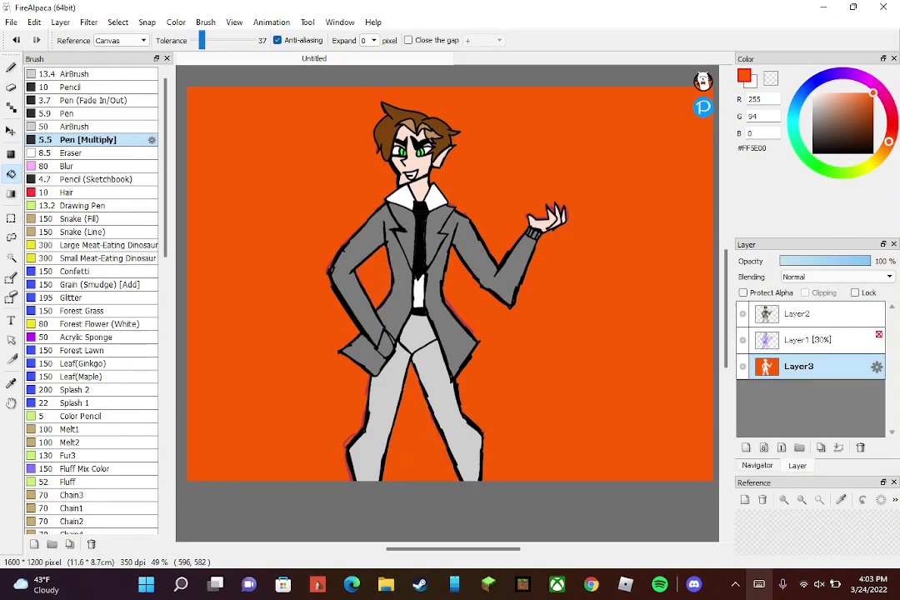
- Recolour the background, including the gap between the bent arm and the torso, with bright green #00FF18
scroll(655, 255, down, 1)
click(815, 164)
click(871, 99)
click(607, 327)
click(360, 398)
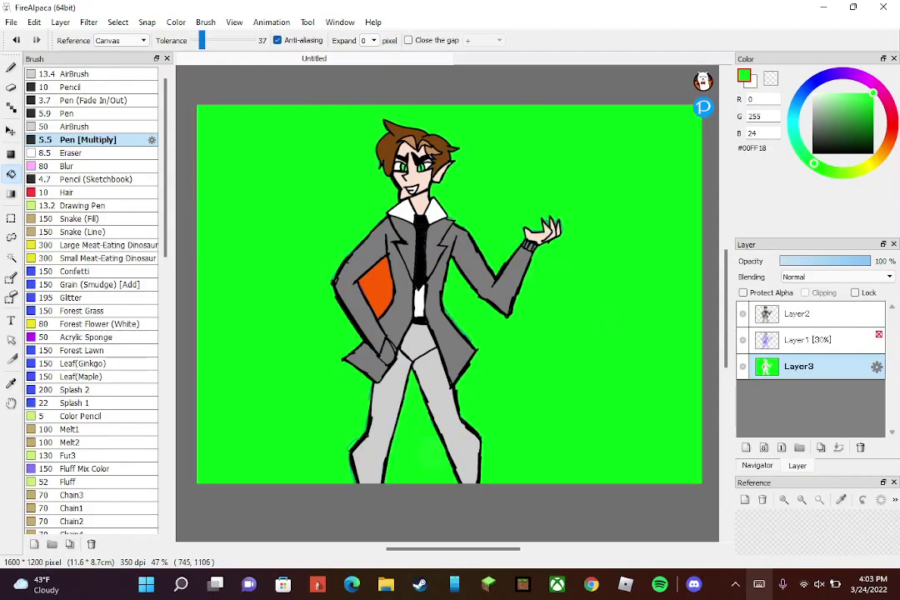
click(380, 285)
- Fill the background, the gap inside the bent arm and the space between the legs with dark green #00750B
click(872, 125)
click(586, 354)
click(375, 287)
click(416, 423)
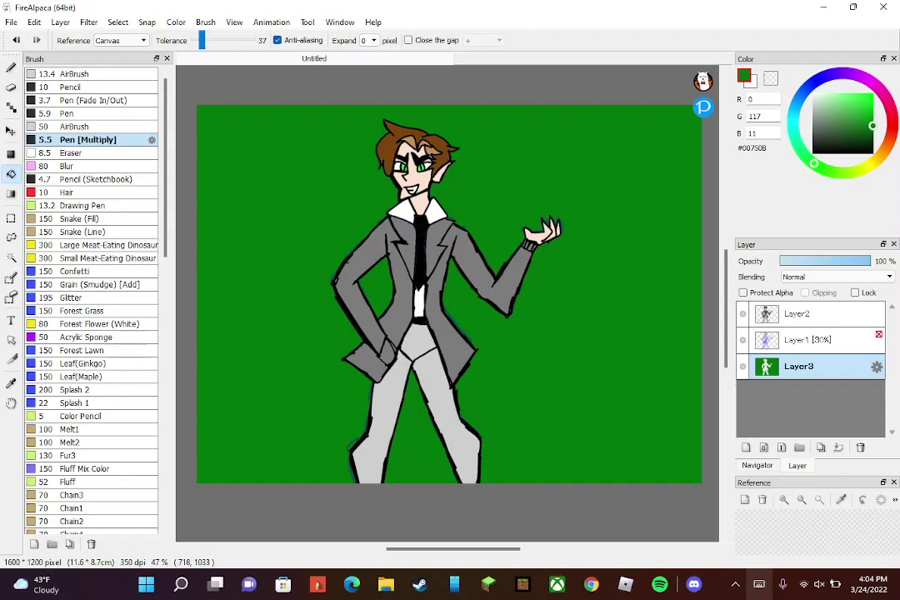
- Shrink the drawing window, switch to OBS and maximize its window
click(851, 8)
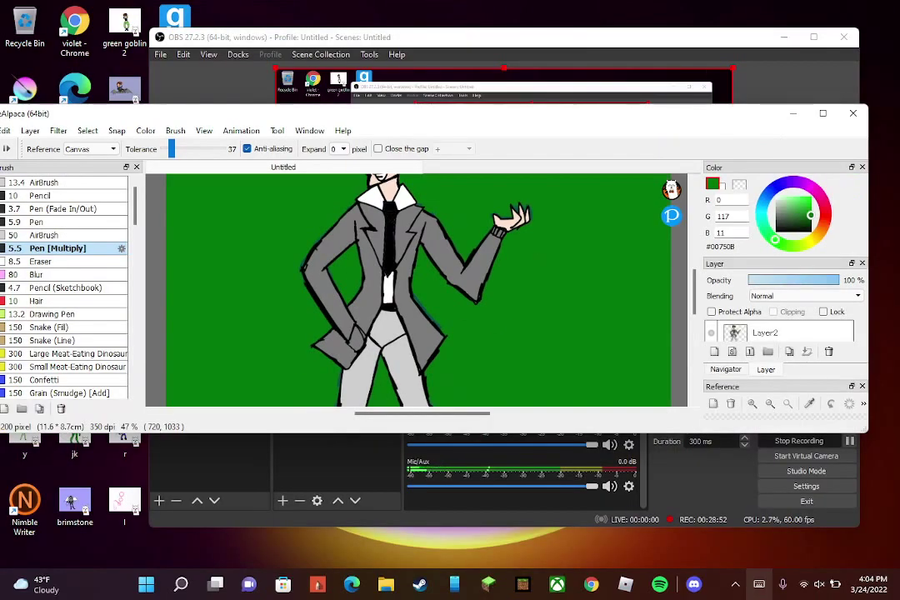
click(815, 35)
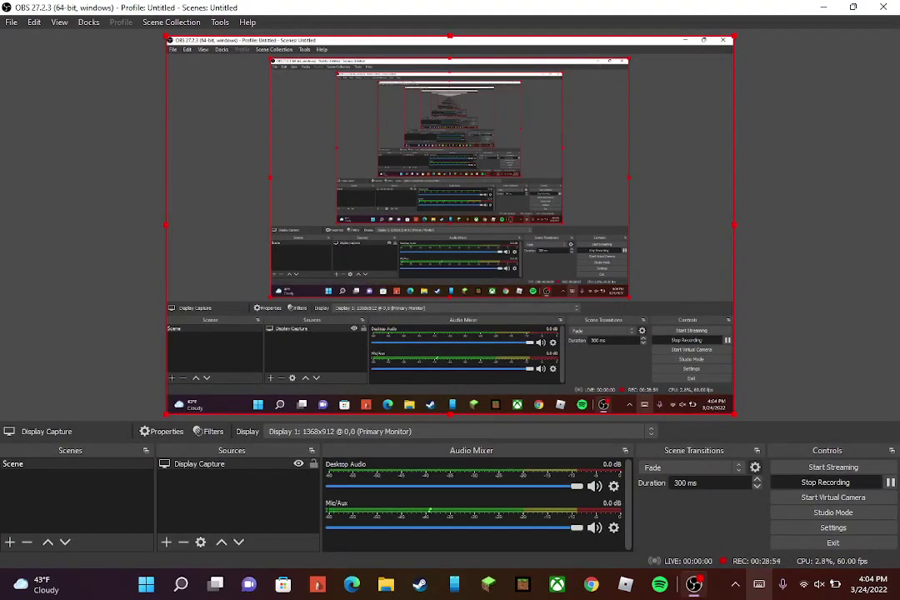